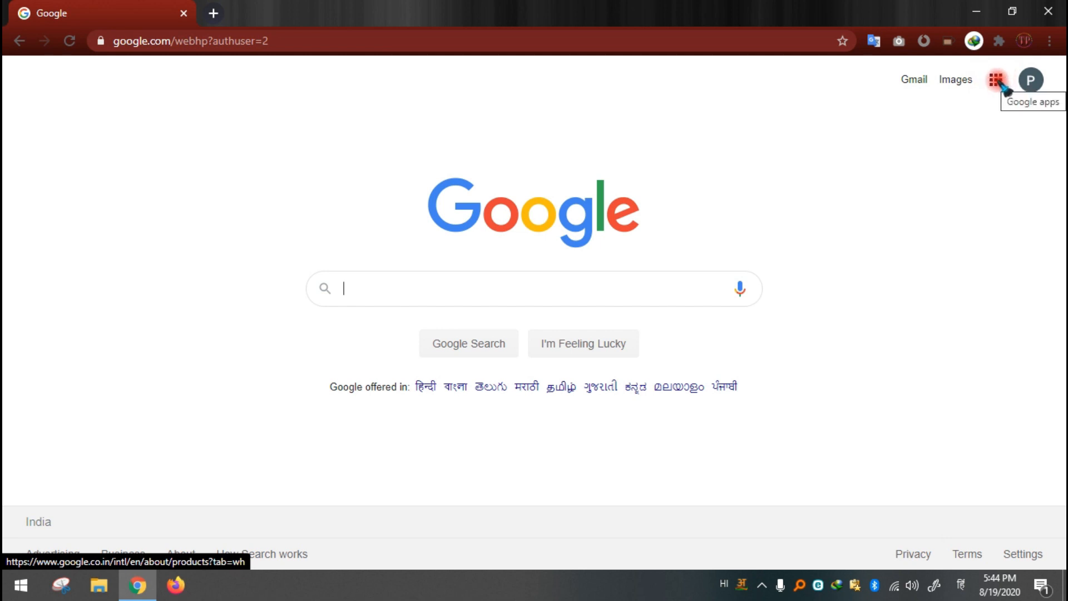
Step: Open Google Forms by way of Google Docs from the Google apps list
click(997, 82)
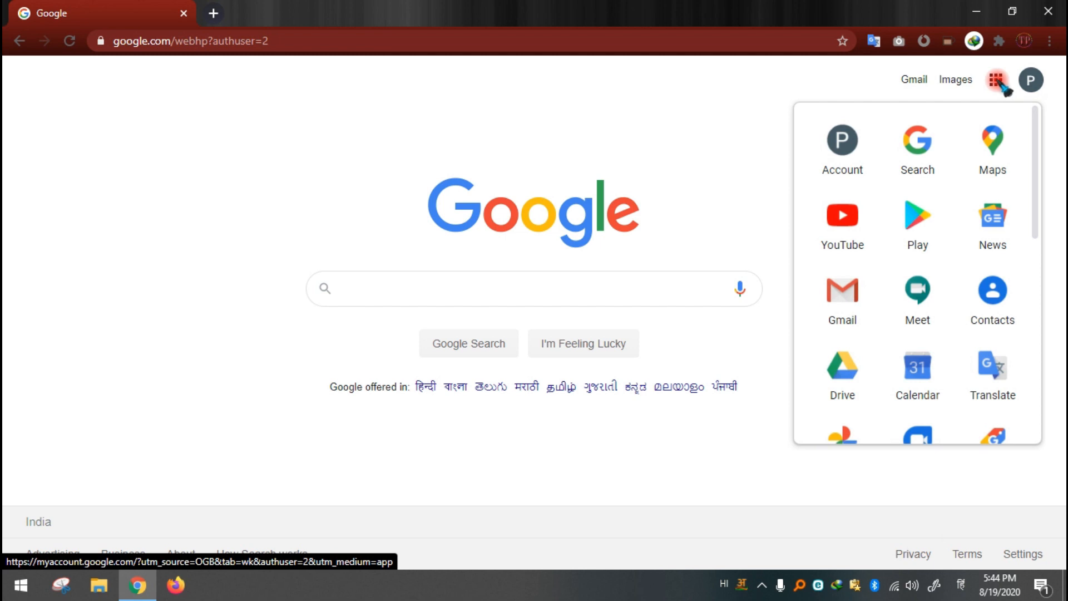
scroll(863, 195, down, 3)
scroll(857, 192, down, 3)
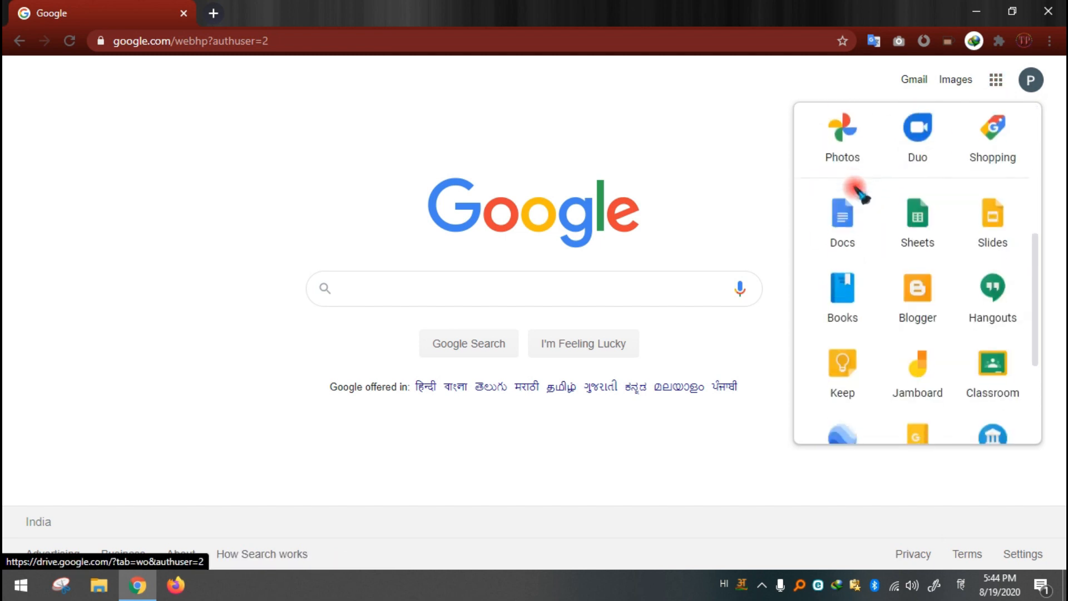
click(854, 231)
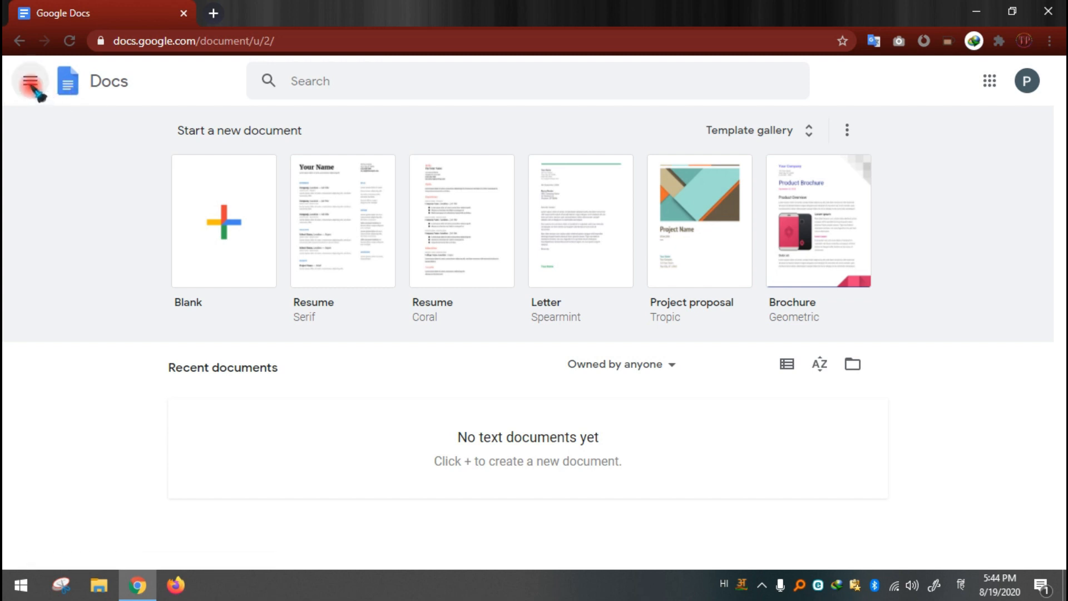
click(31, 83)
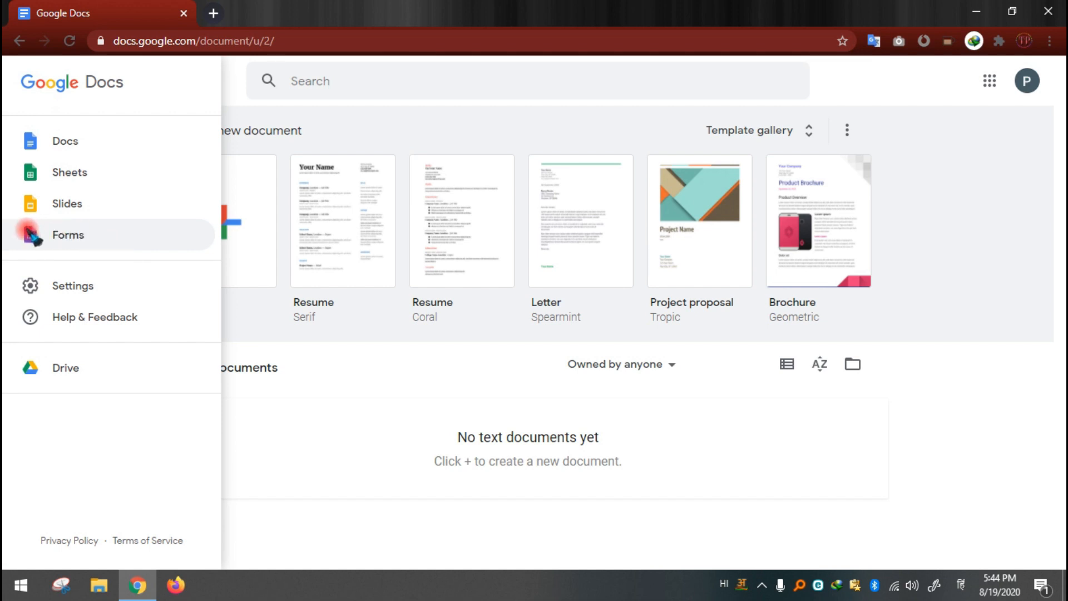
click(74, 238)
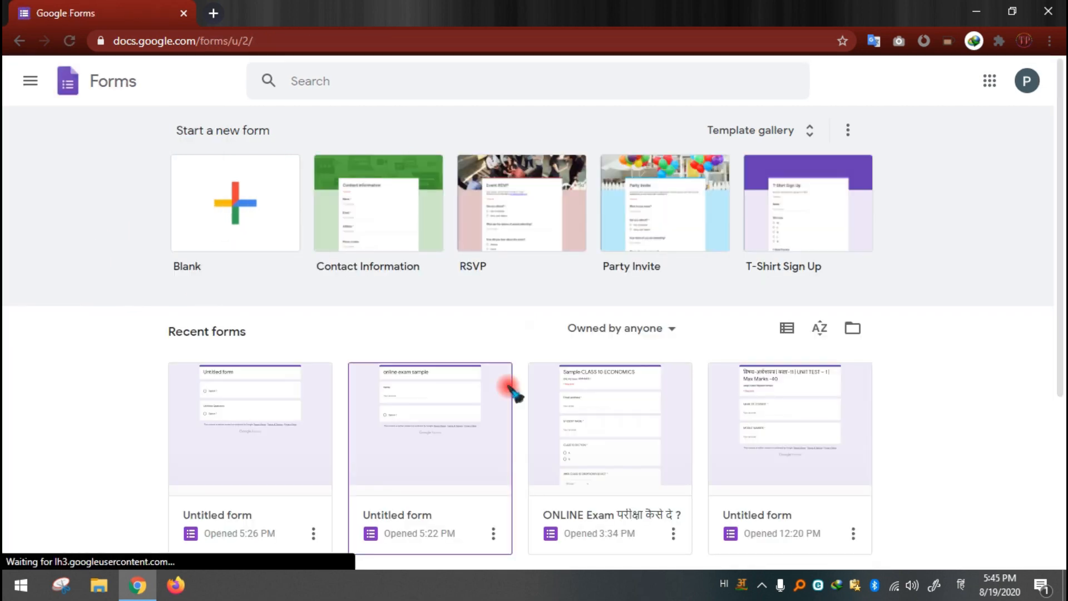
Step: Open the recent form "ONLINE Exam परीक्षा कैसे दे ?" in a separate tab and create a blank form in the original tab
right_click(628, 372)
click(621, 520)
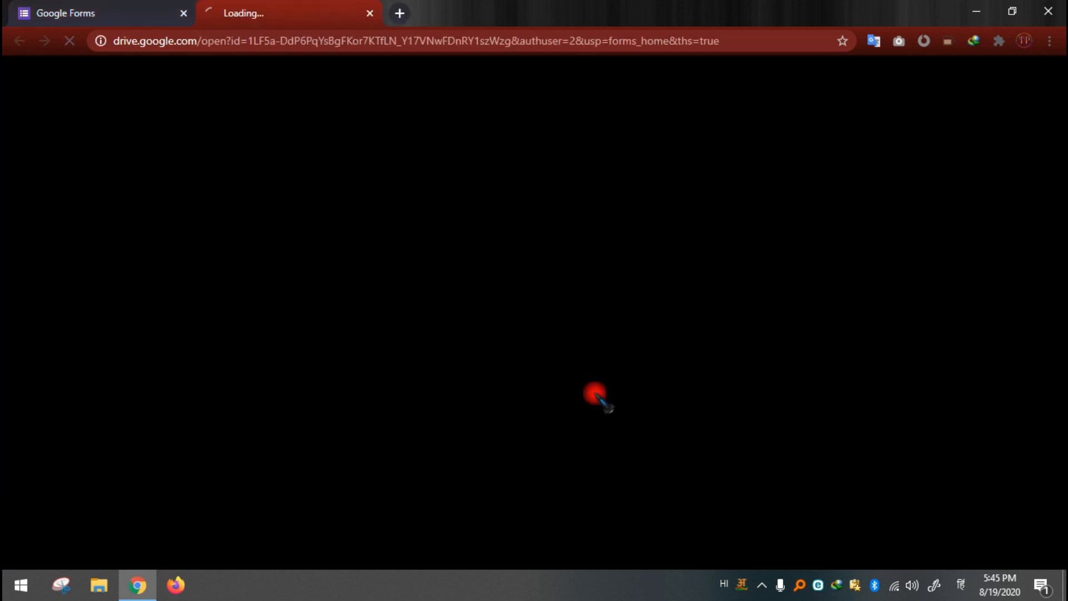
click(94, 13)
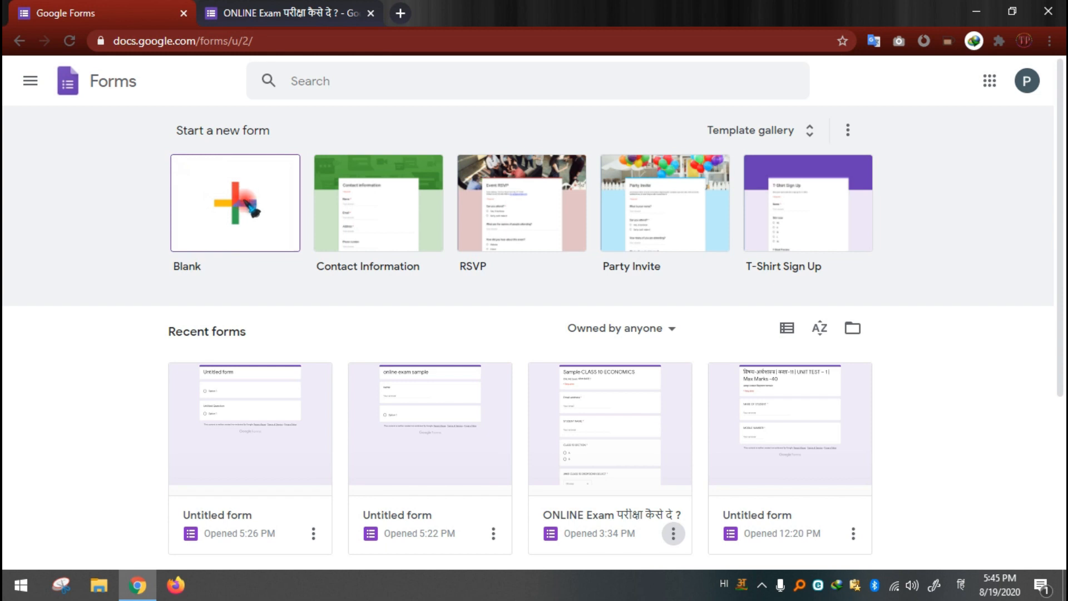
click(252, 207)
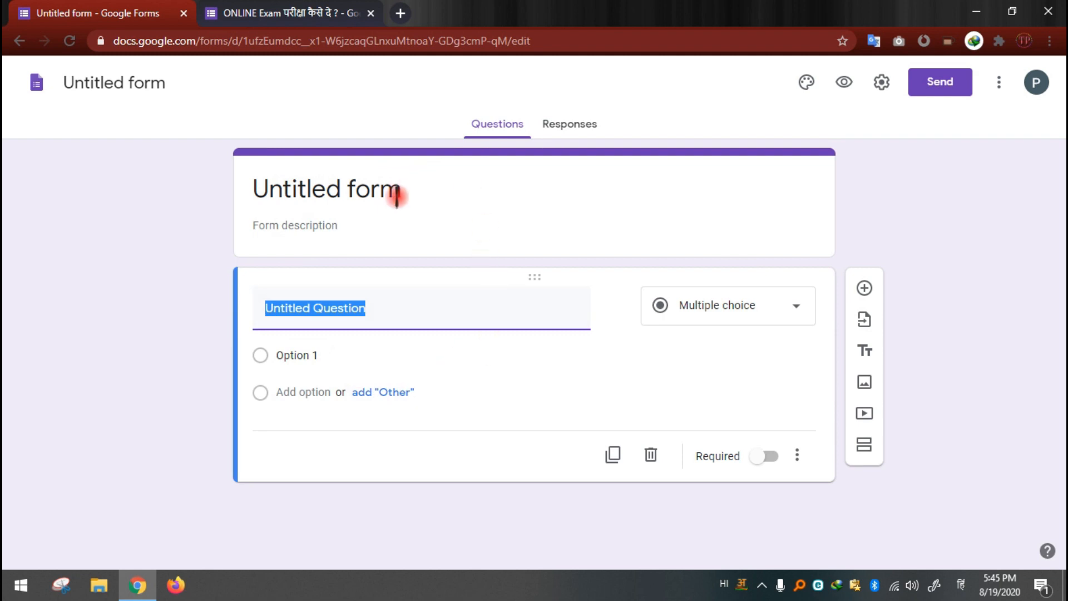
Step: Replace the new form's title with "Sample CLASS 10 ECONOMICS" copied from the existing exam form
click(413, 191)
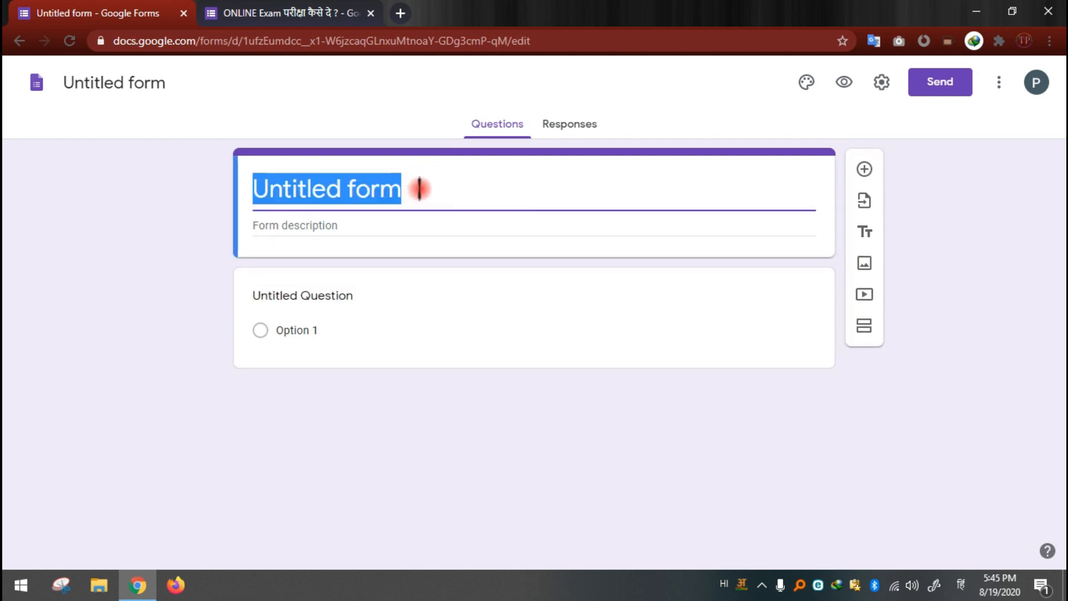
click(419, 189)
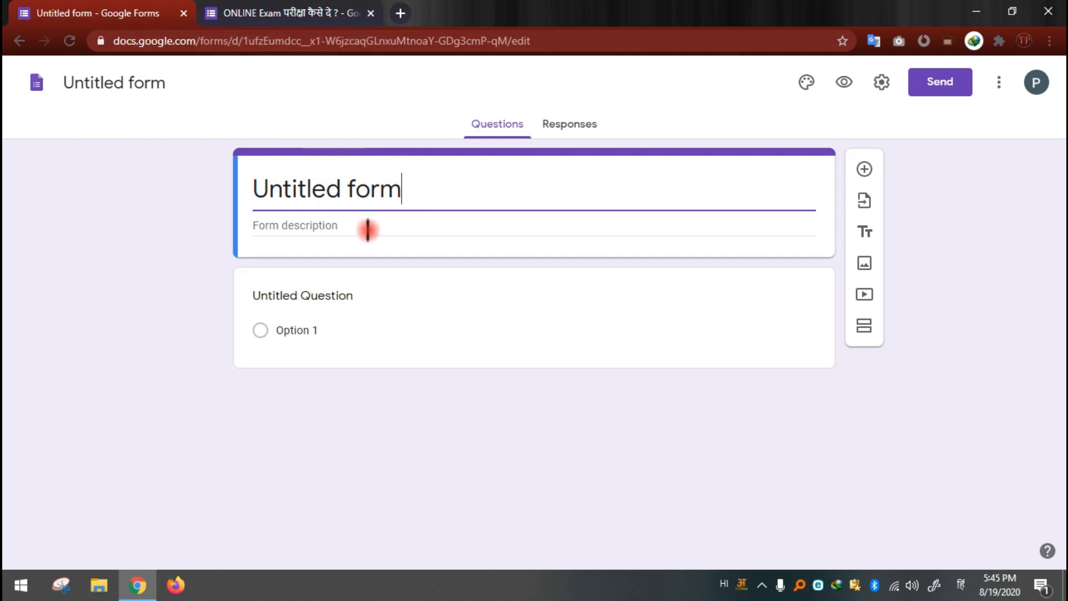
click(276, 7)
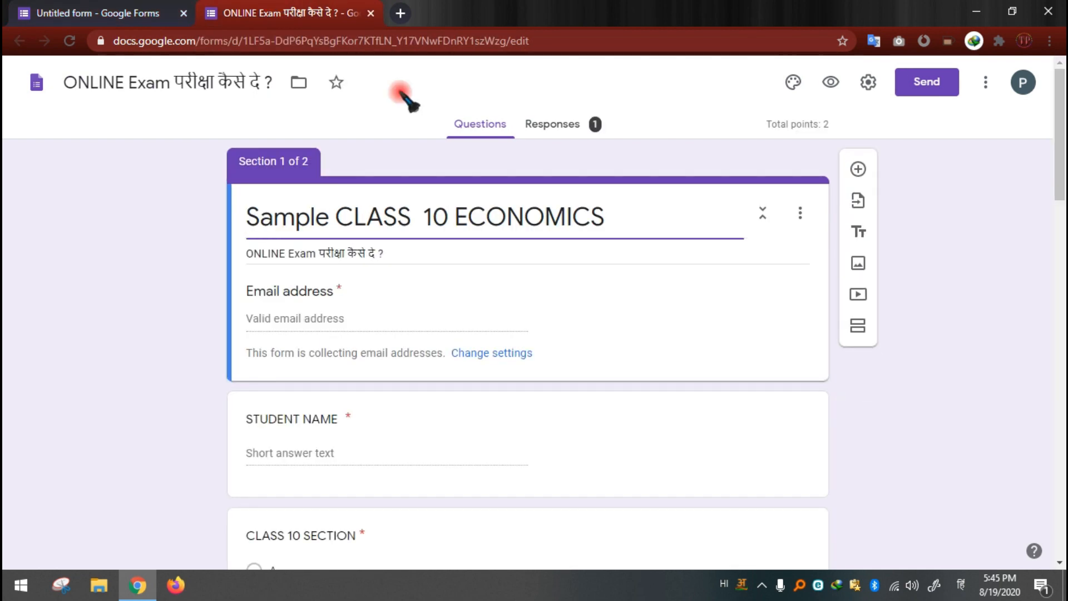
drag(632, 211, 185, 188)
key(ctrl+c)
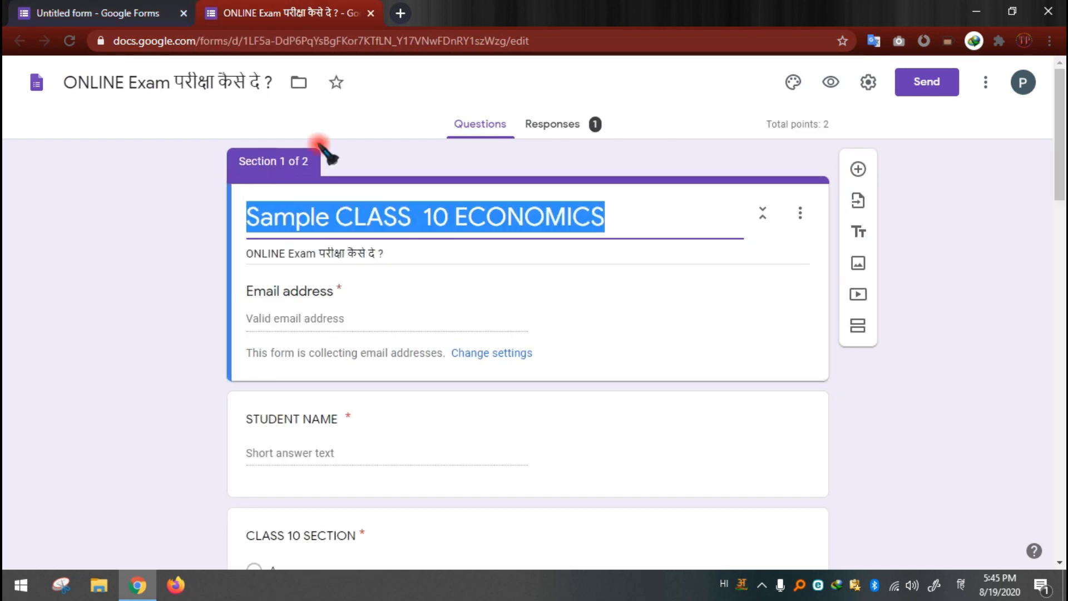
click(45, 6)
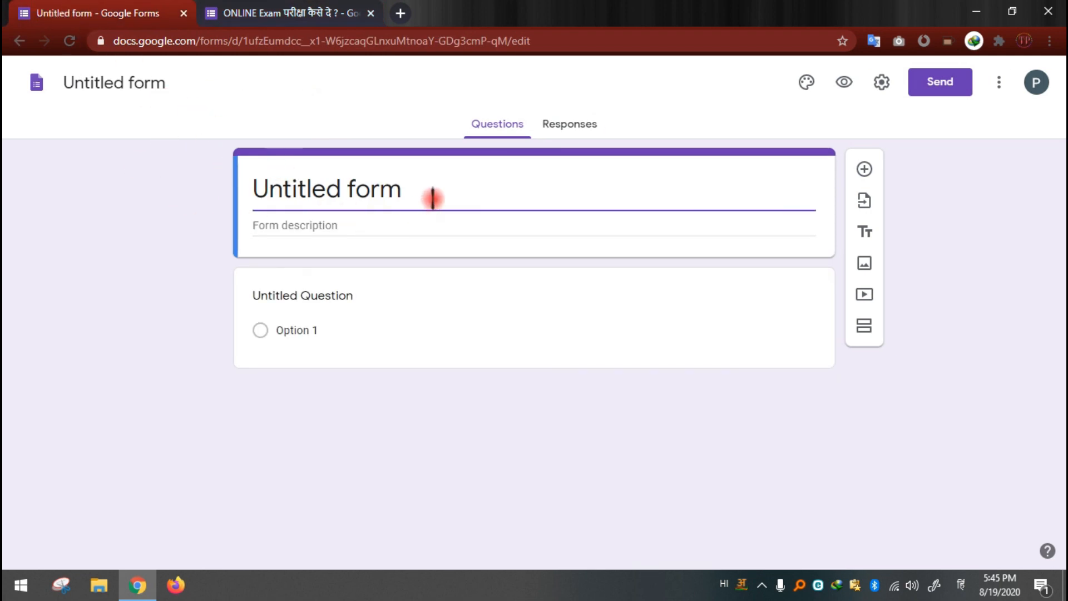
drag(432, 194, 155, 162)
key(ctrl+v)
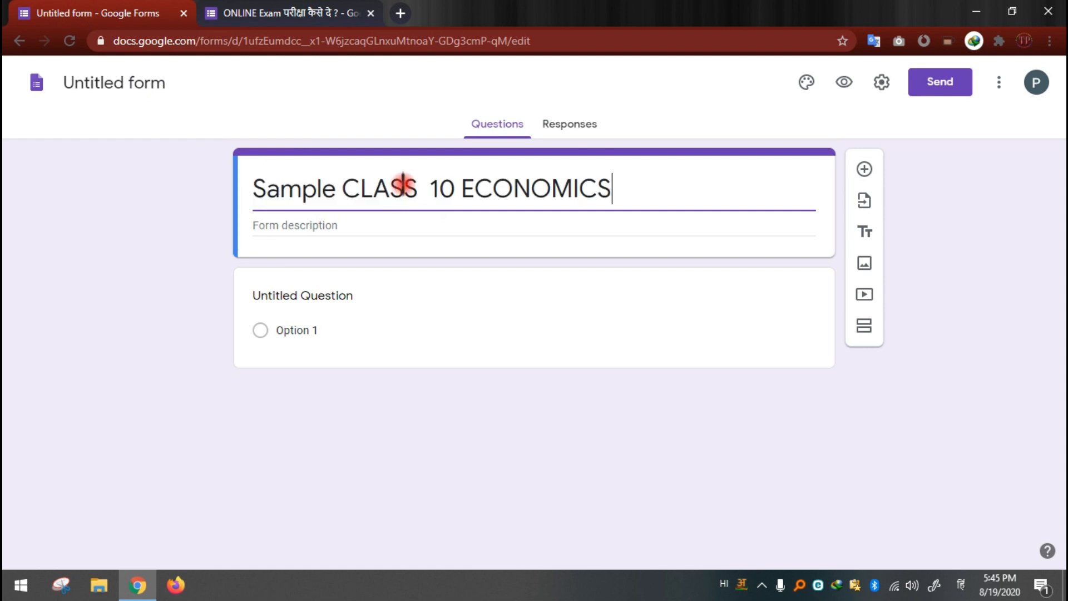
Step: Remove "Sample" from the form title and append "PWT- 1" to it
drag(341, 190, 225, 184)
key(BackSpace)
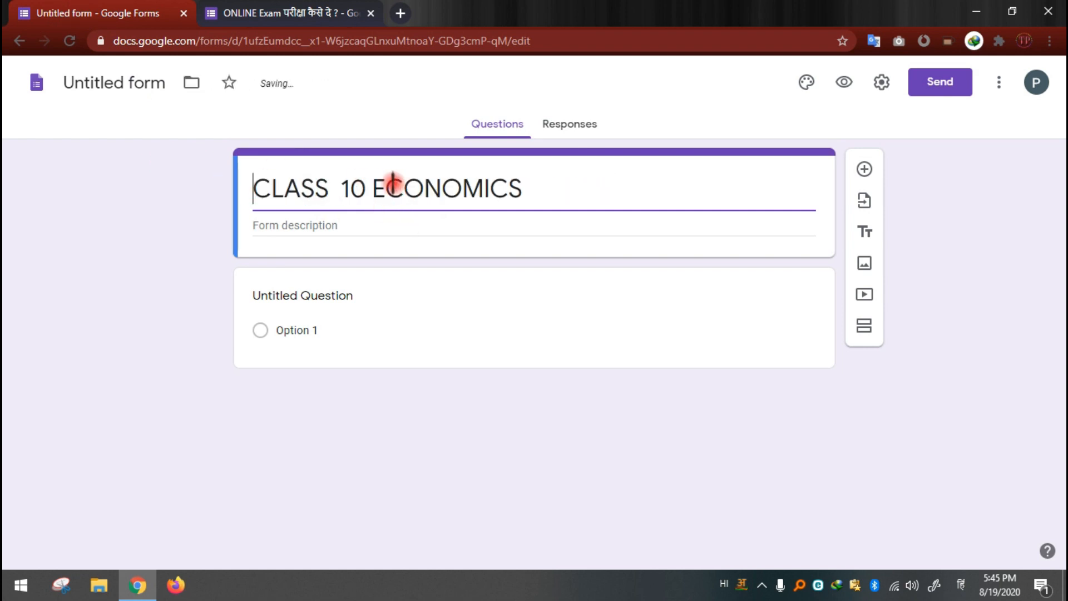
click(555, 184)
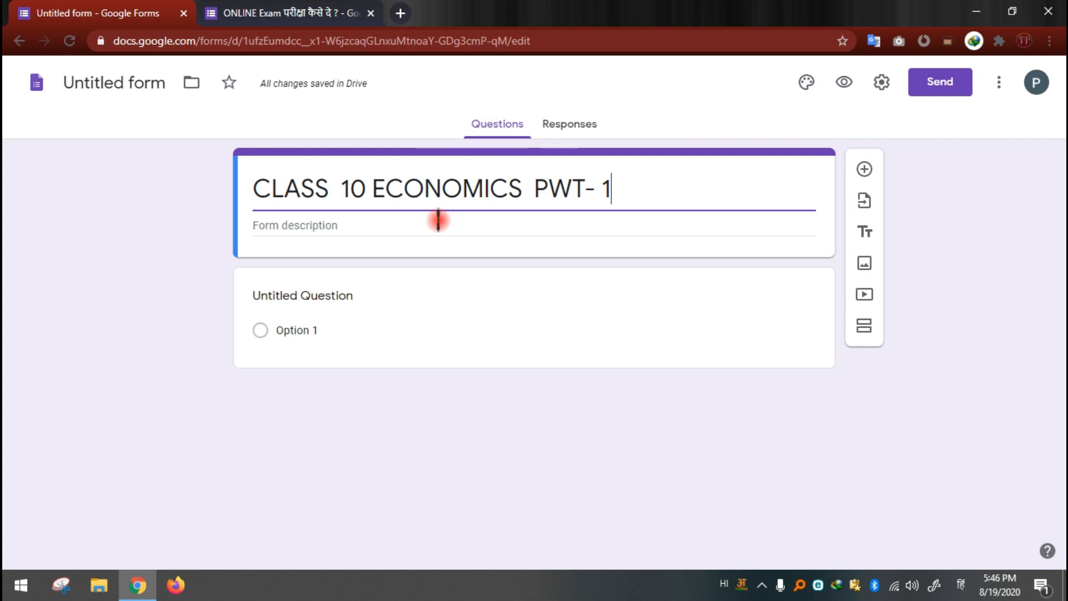
Step: Copy the description "ONLINE Exam परीक्षा कैसे दे ?" from the existing exam form into the new form's description
click(273, 16)
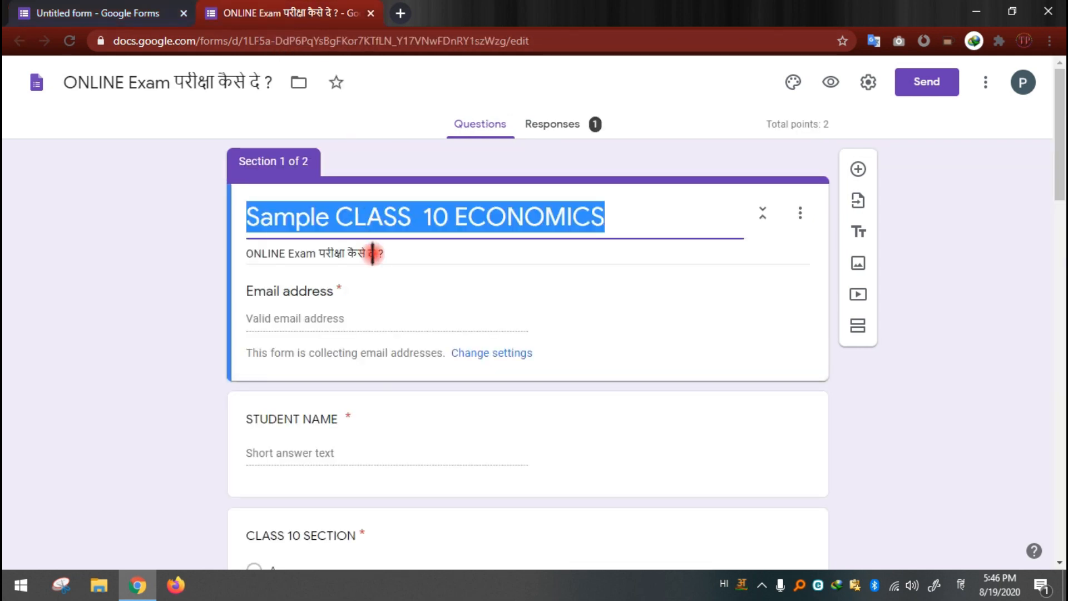
drag(391, 254, 245, 244)
key(ctrl+c)
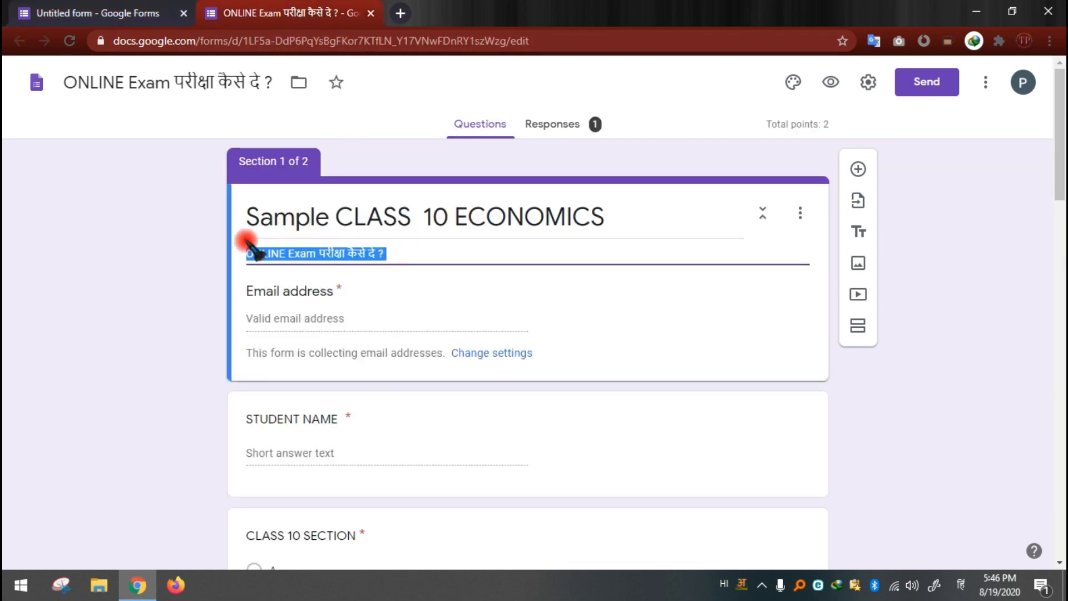
click(140, 11)
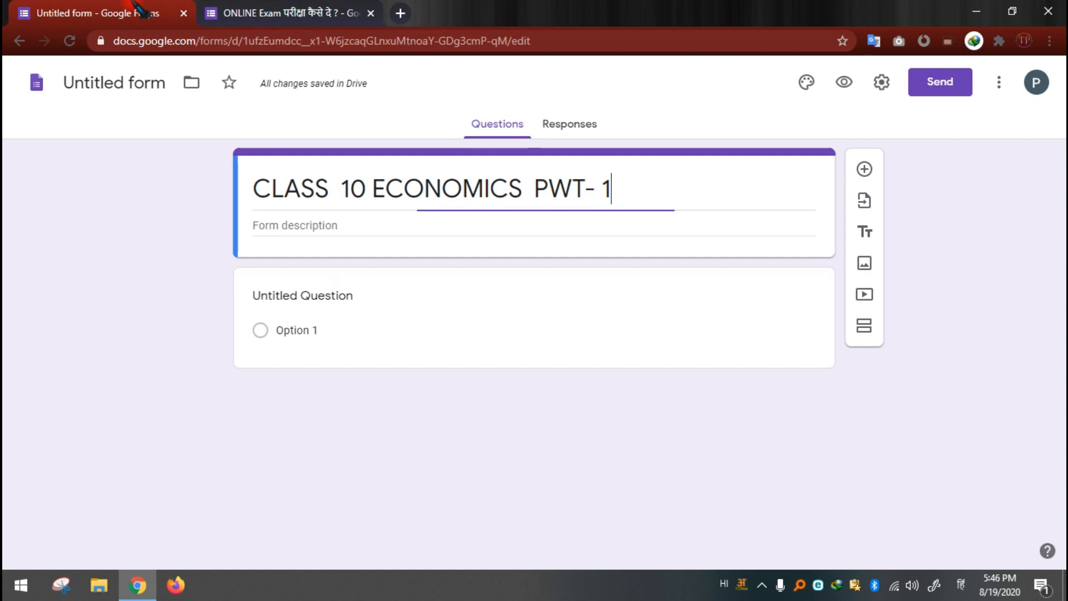
click(349, 224)
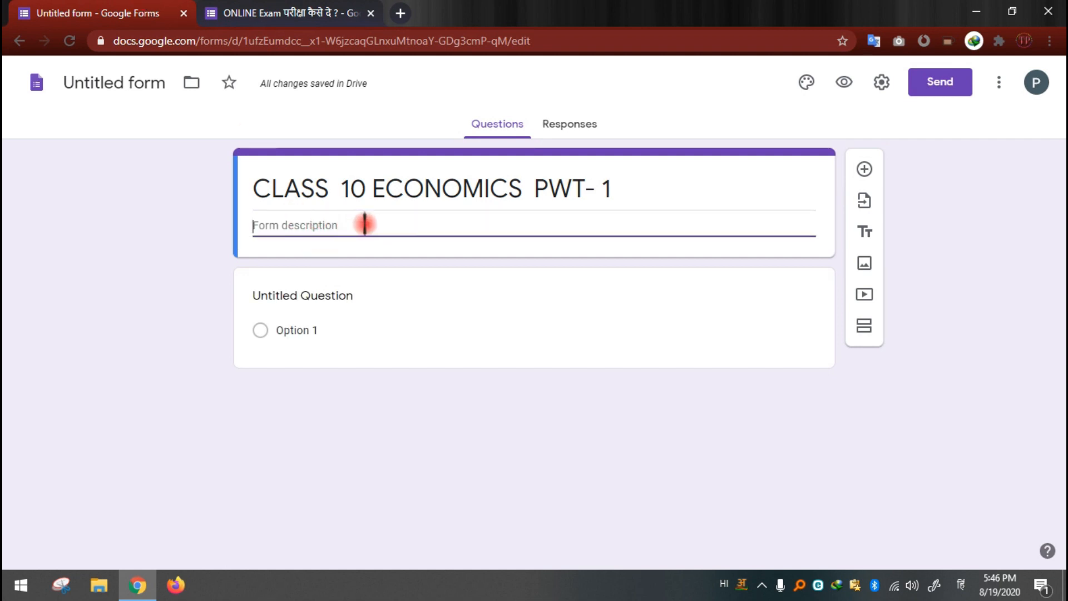
key(ctrl+v)
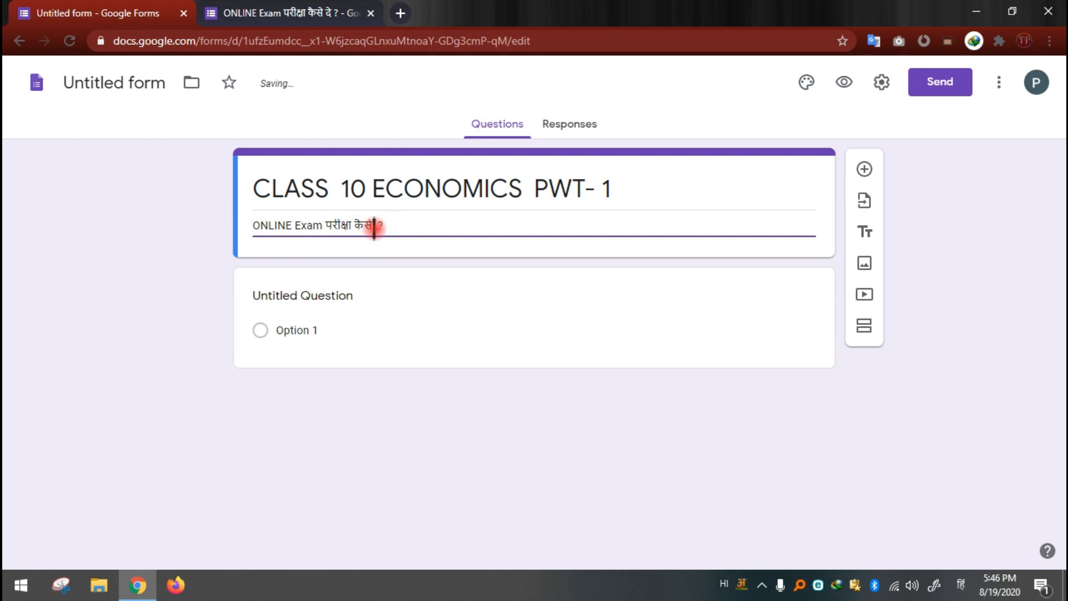
Step: Change the last word of the form description so it reads "ONLINE Exam परीक्षा कैसे ले ?"
text(LE)
key(Down)
key(Return)
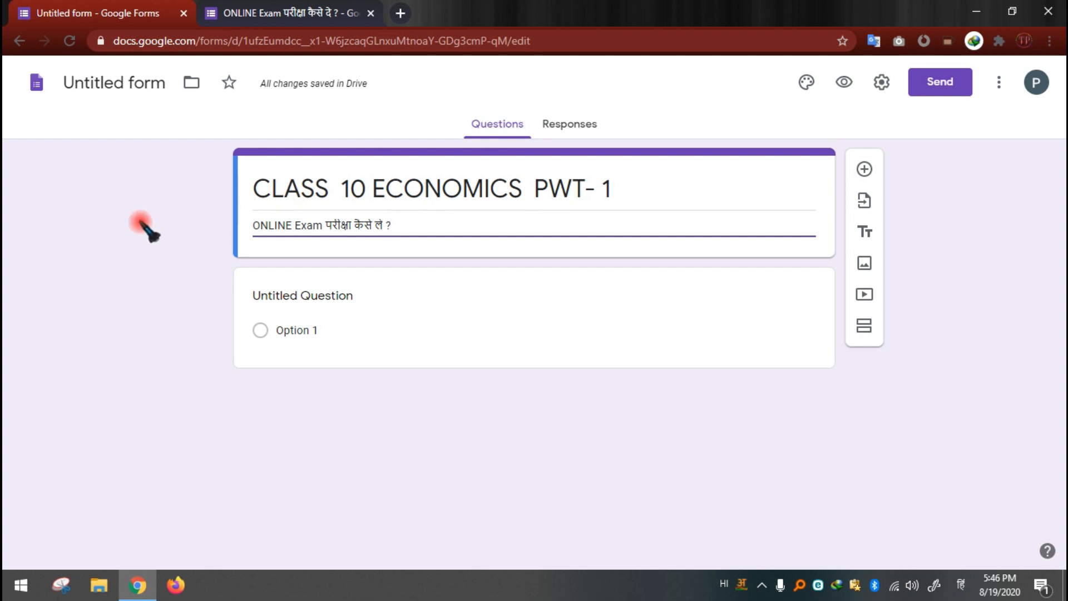
Step: Replace the untitled question's text with "NAME OF STUDENT"
click(359, 300)
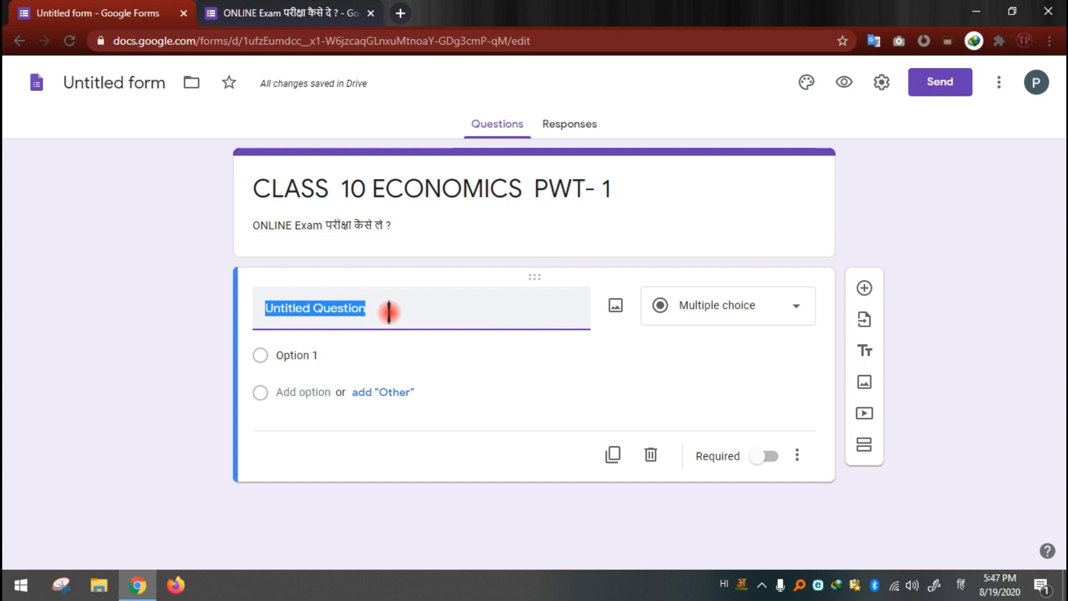
key(BackSpace)
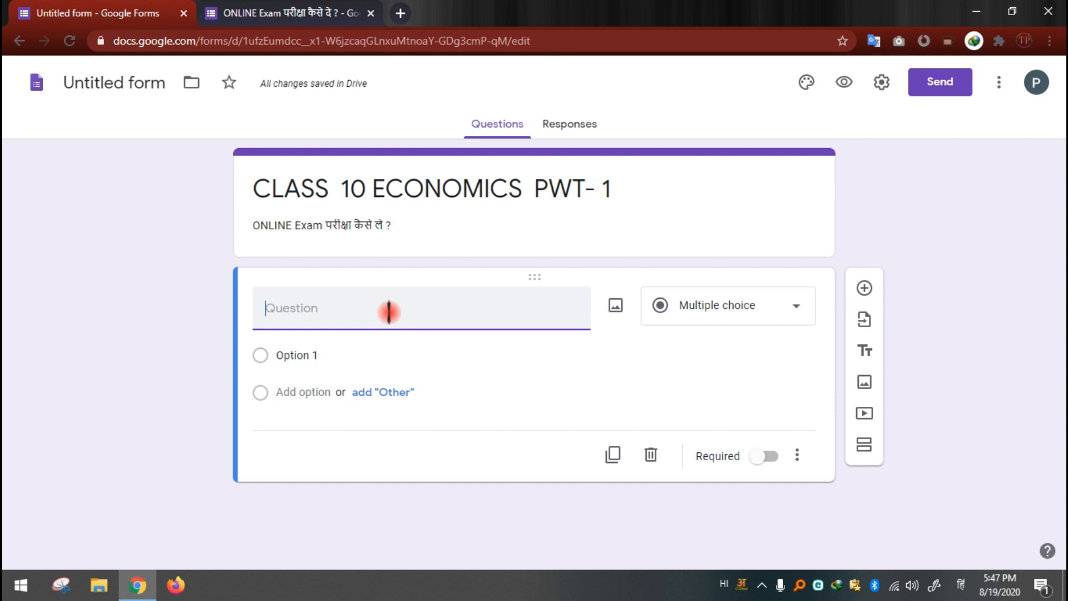
text(NAME )
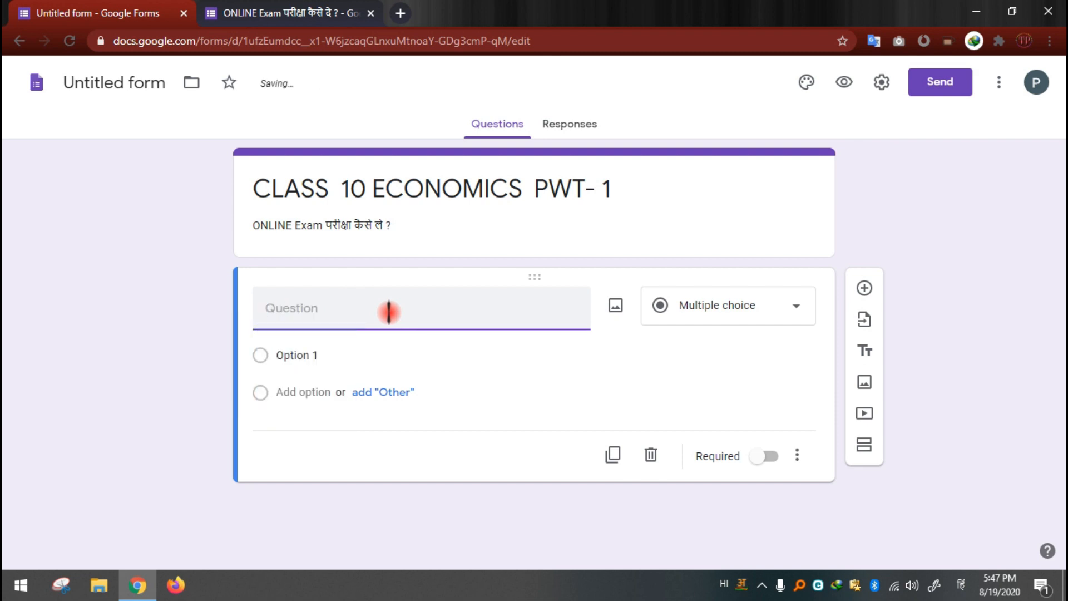
text(NAME OF STUDENT)
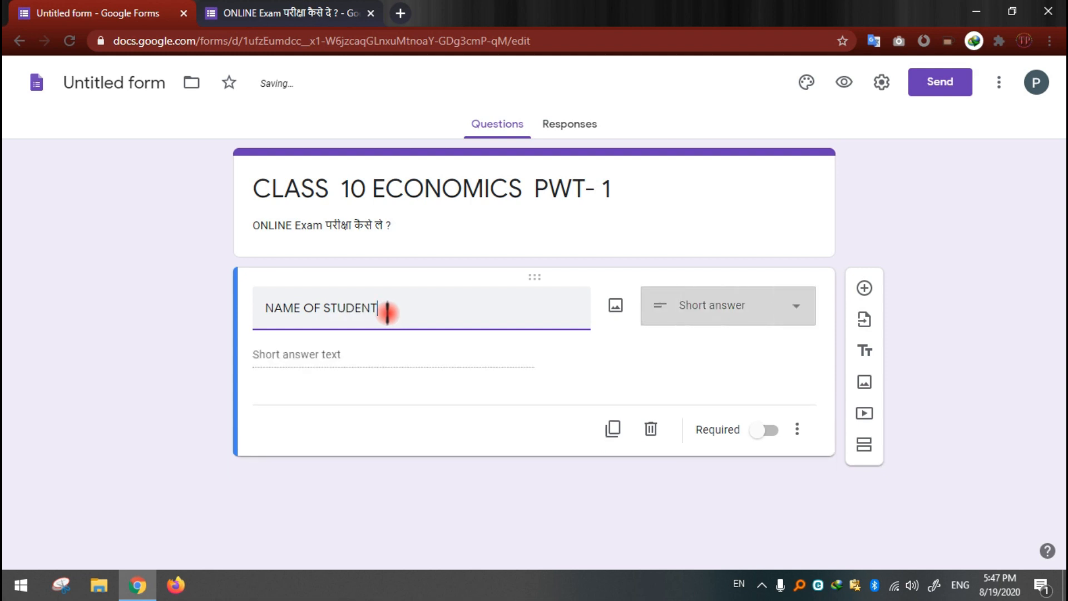
Step: Try the Multiple choice and Short answer types on the NAME OF STUDENT question
click(729, 320)
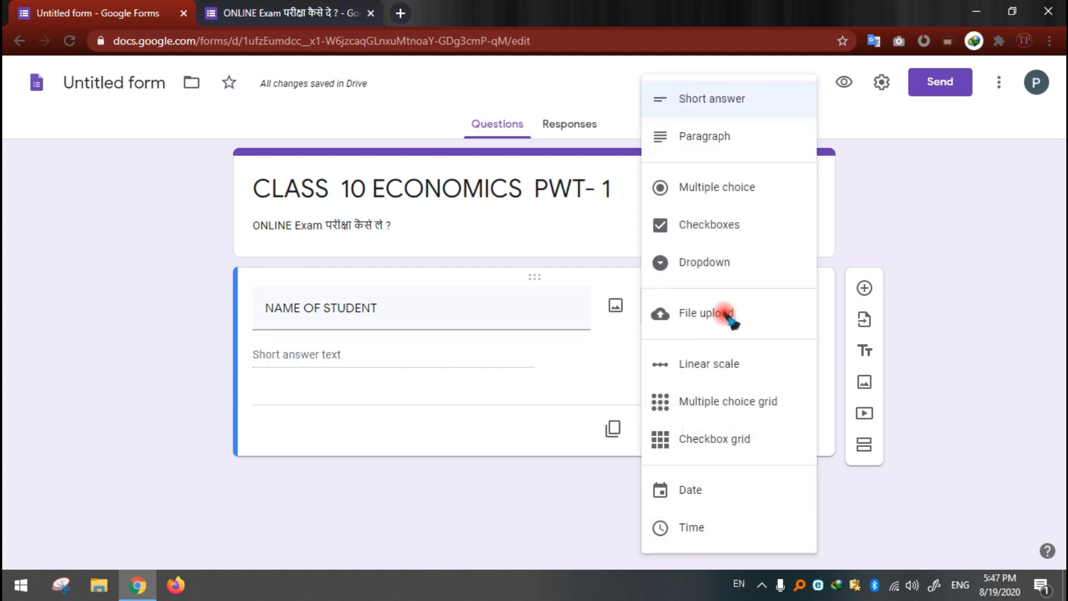
click(733, 190)
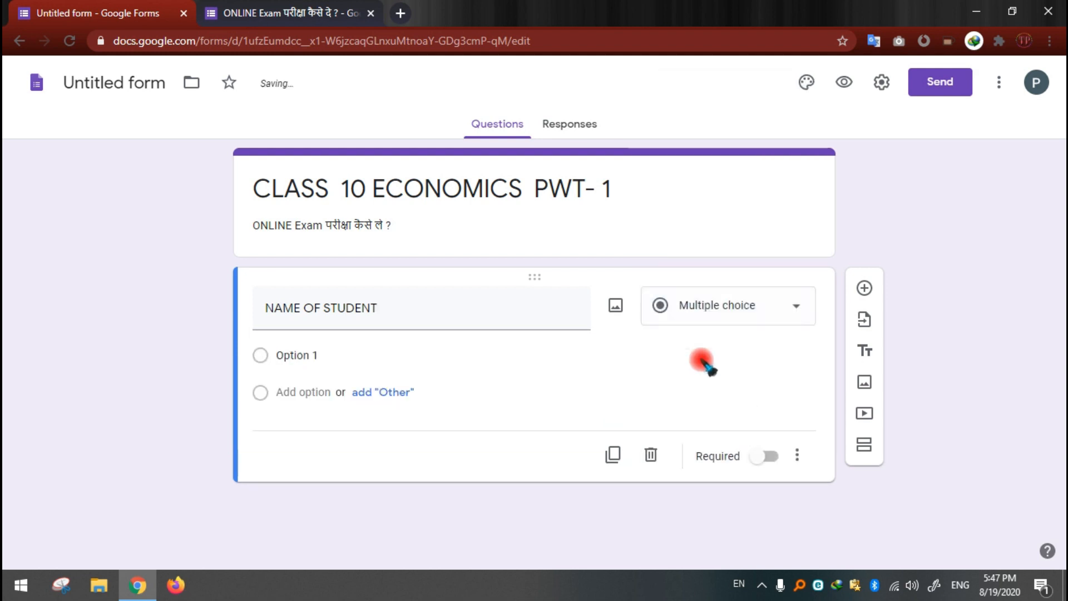
click(723, 316)
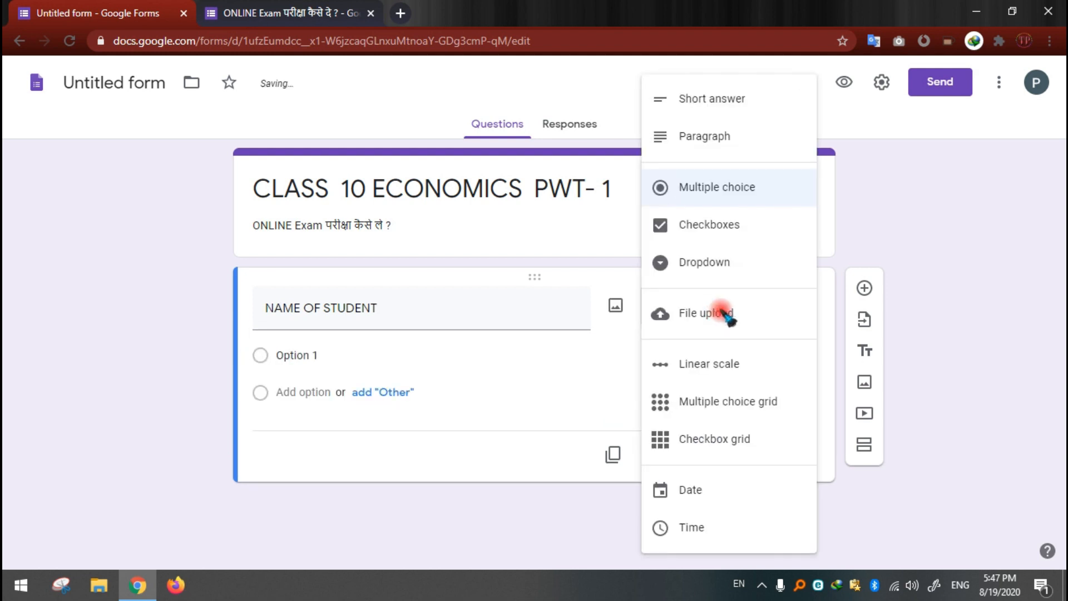
click(721, 100)
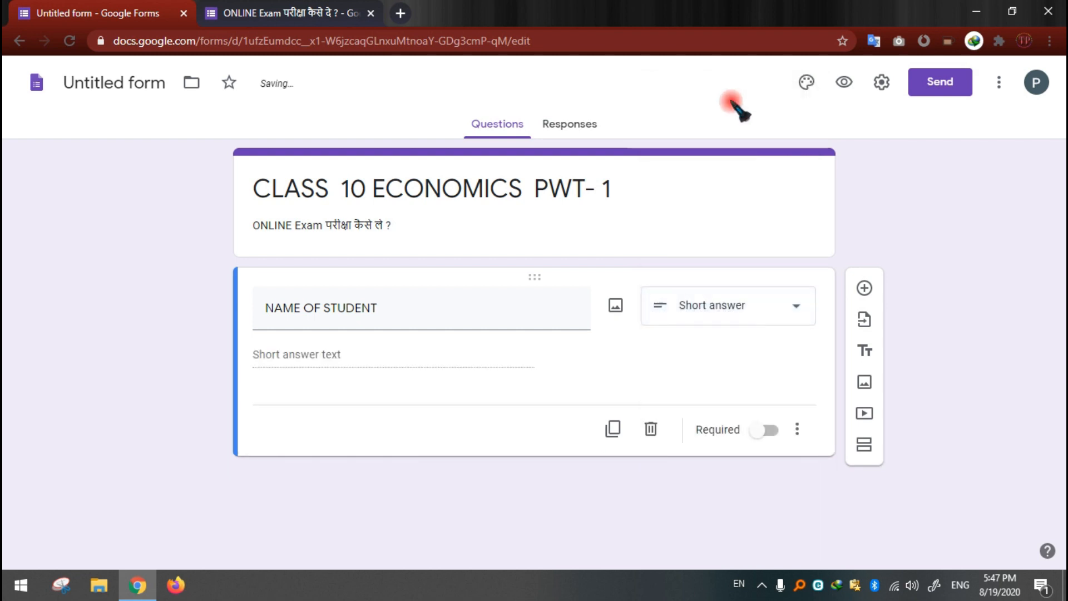
click(690, 309)
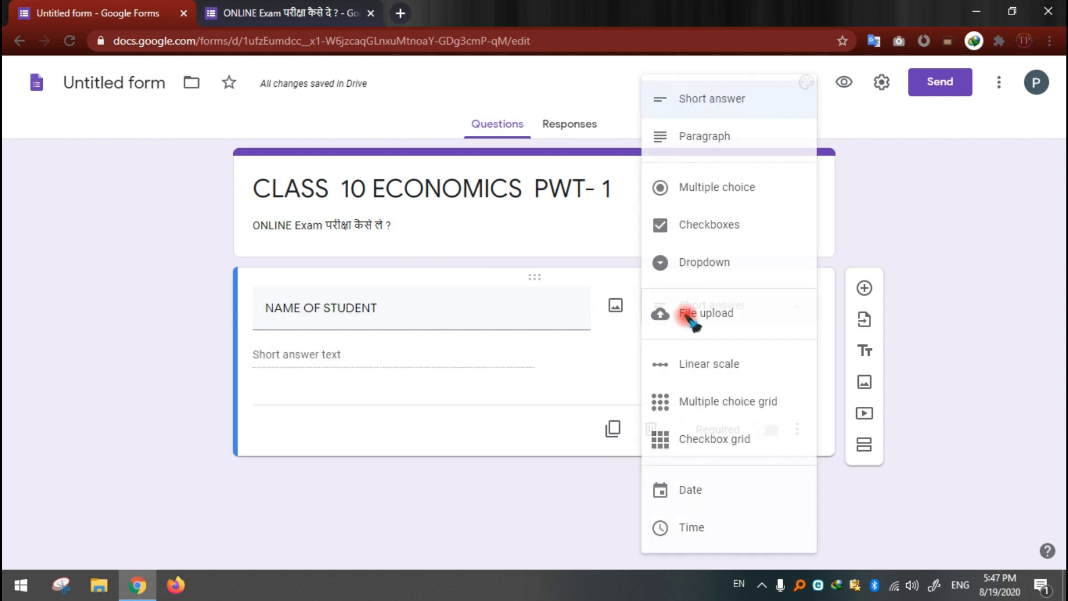
click(715, 194)
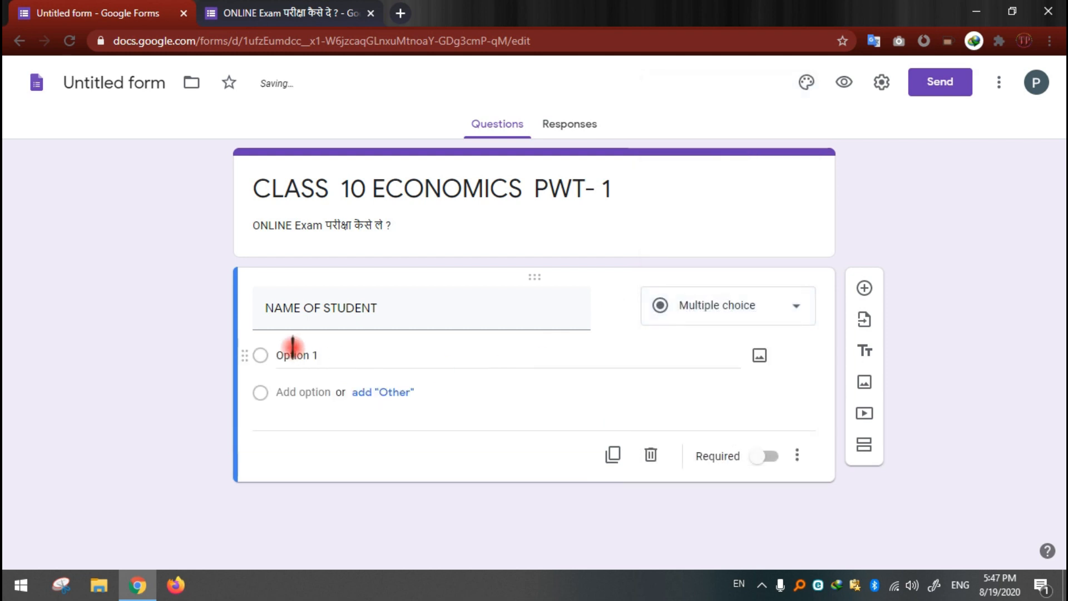
Step: Set the NAME OF STUDENT question to Short answer and make it required
click(751, 320)
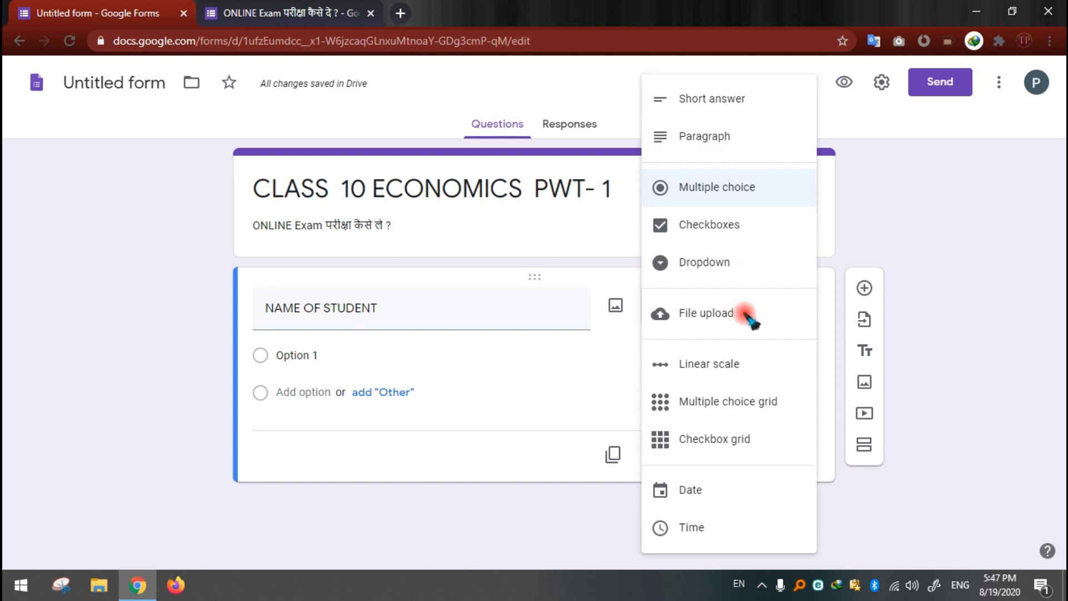
click(737, 100)
click(767, 430)
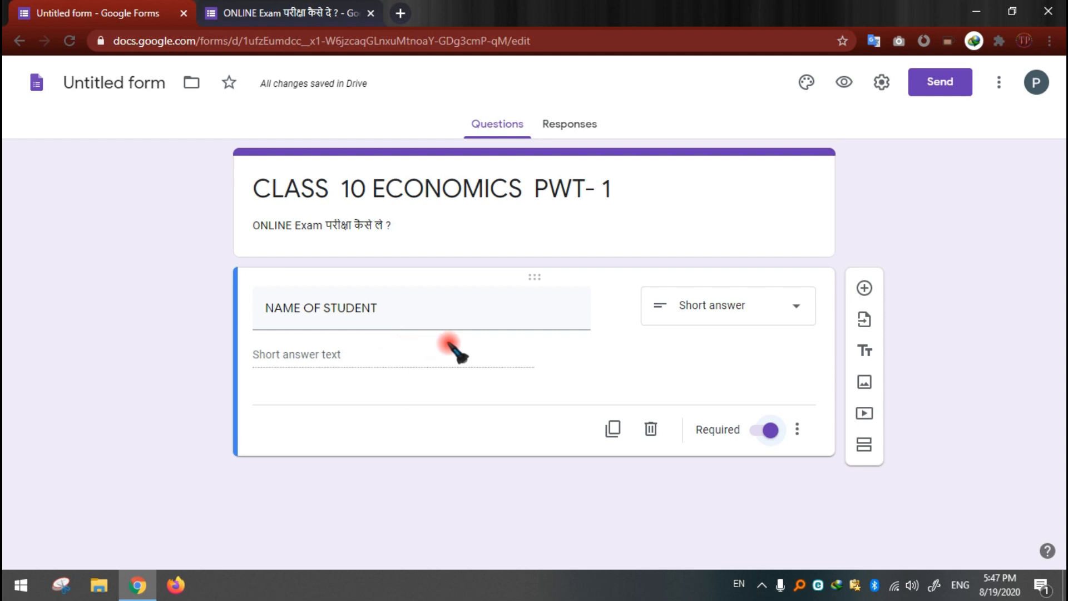
mouse_move(596, 341)
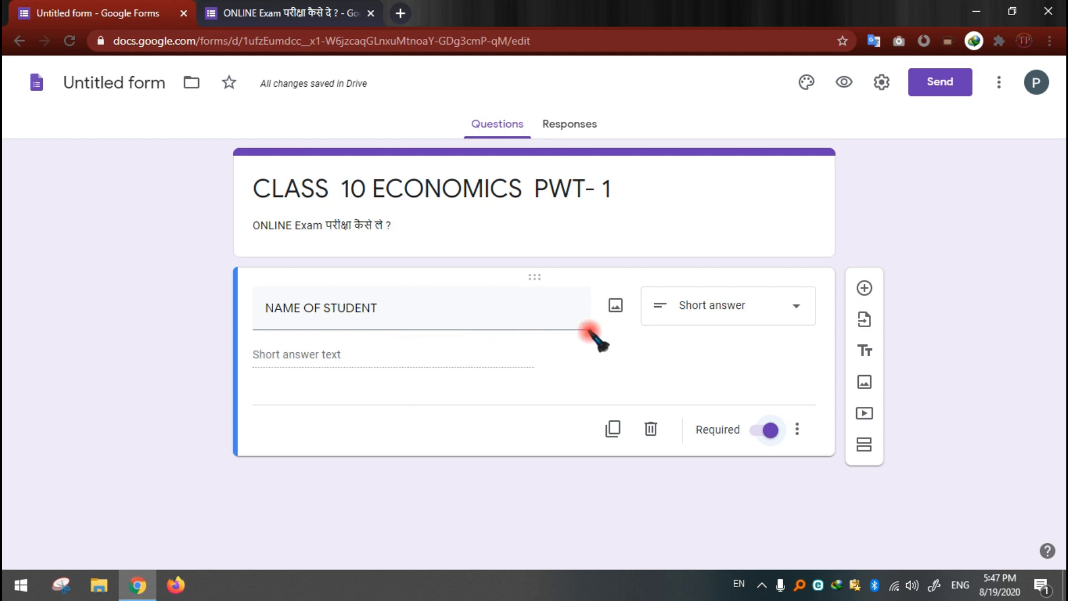
Step: Add a question below NAME OF STUDENT and title it "CLASS 10th Section"
click(865, 288)
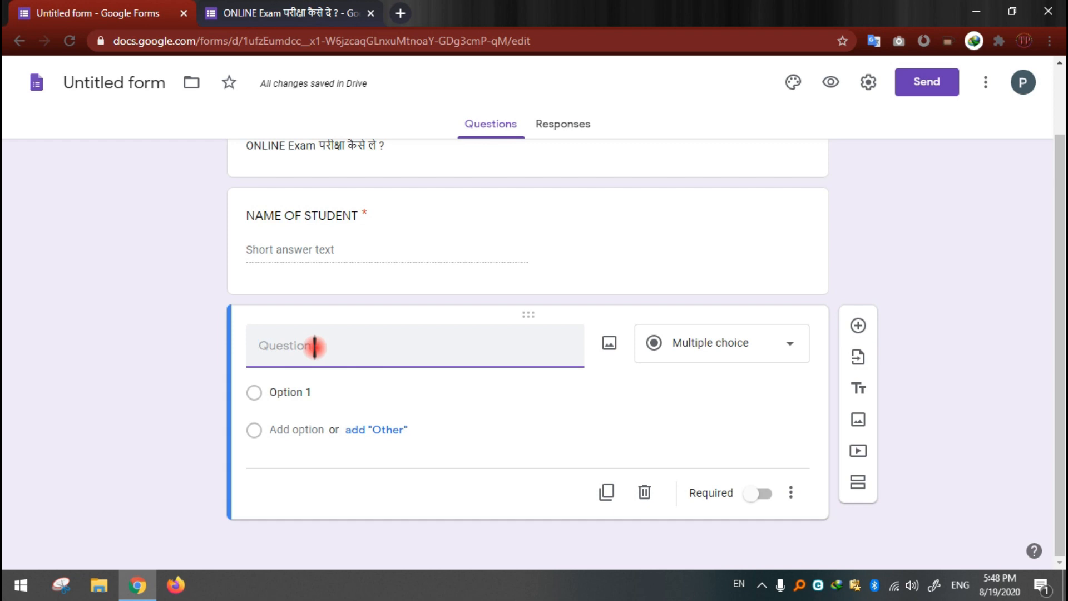
scroll(315, 345, up, 2)
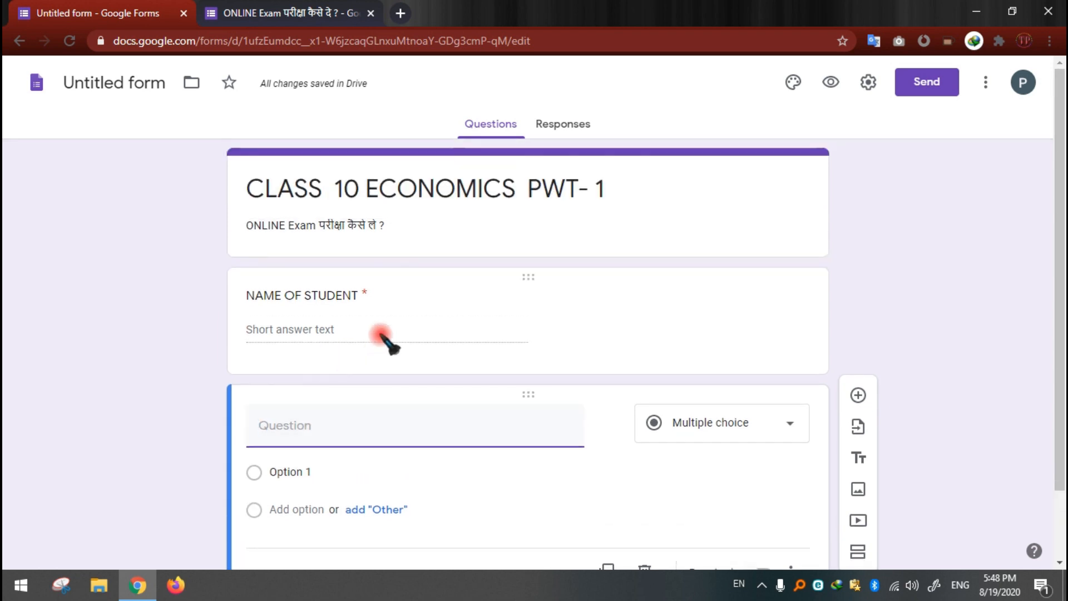
click(294, 426)
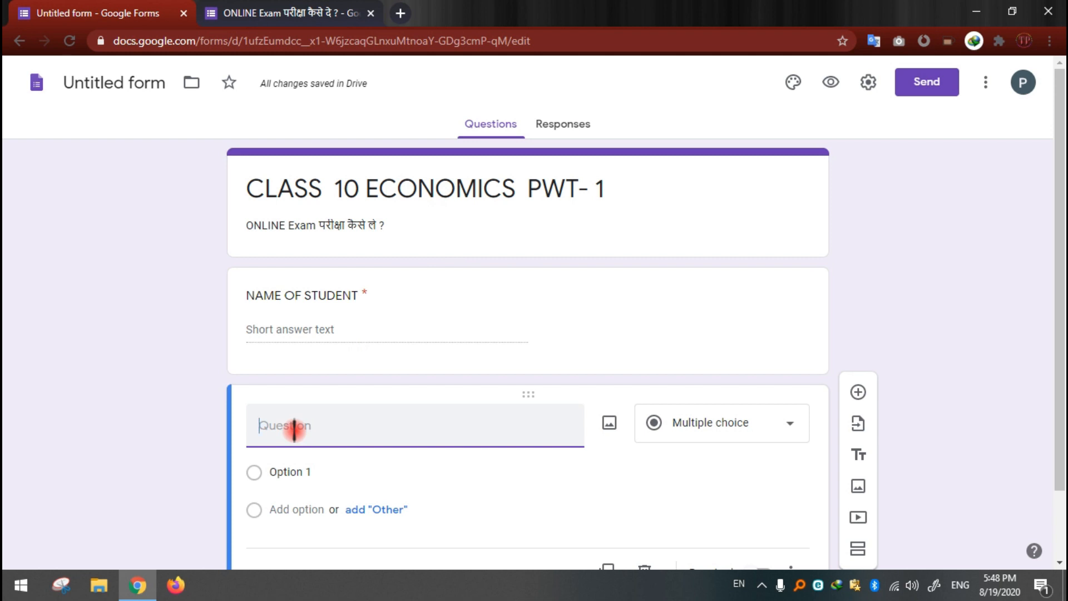
text(CLASS 10th Section)
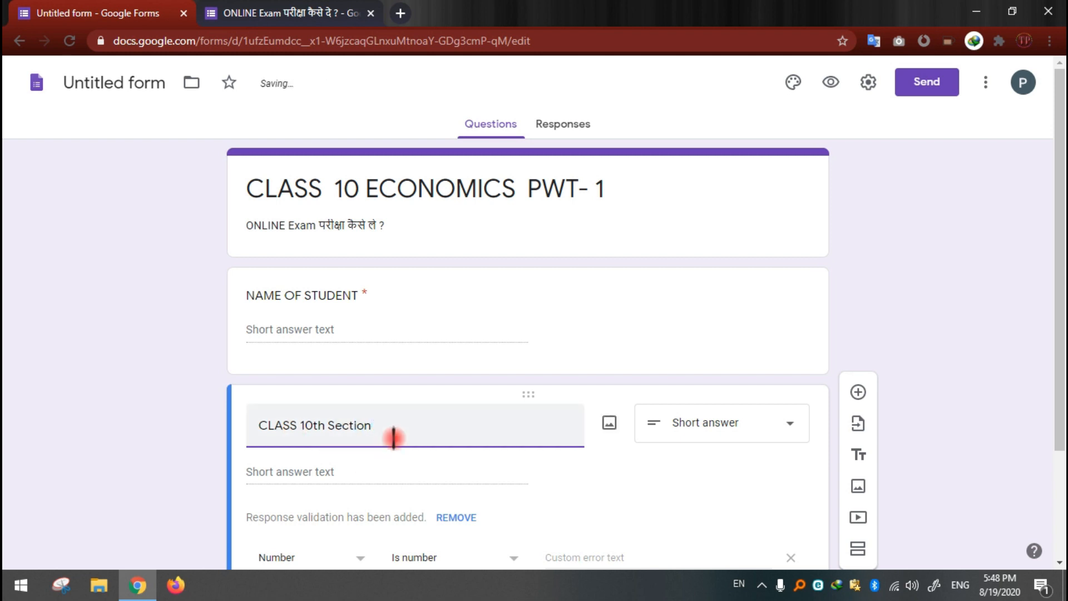
Step: Set the CLASS 10th Section question to Multiple choice with the options A, B and C
scroll(376, 422, down, 1)
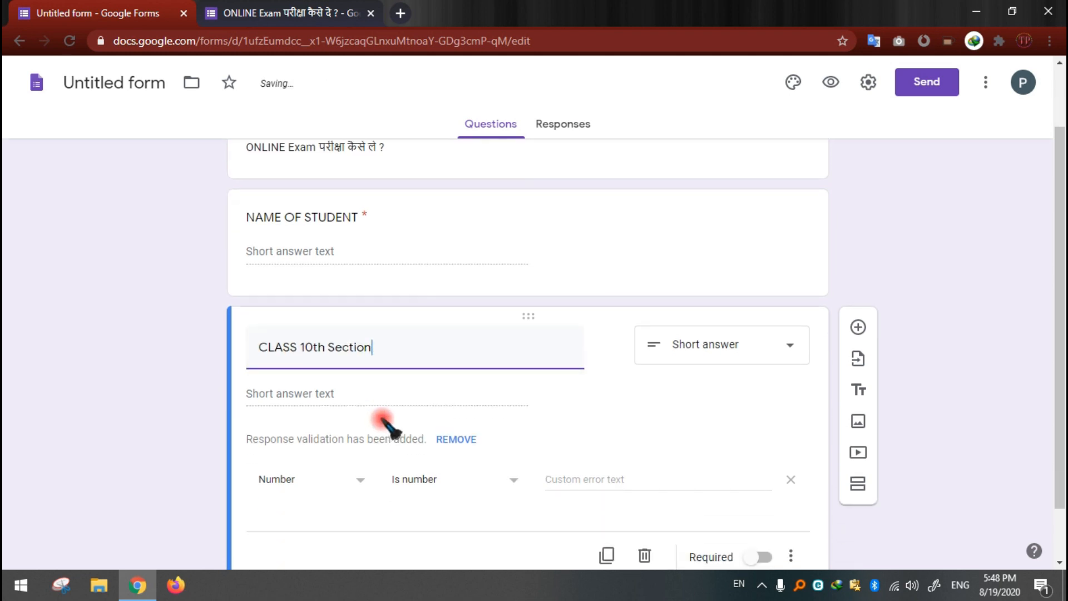
click(712, 349)
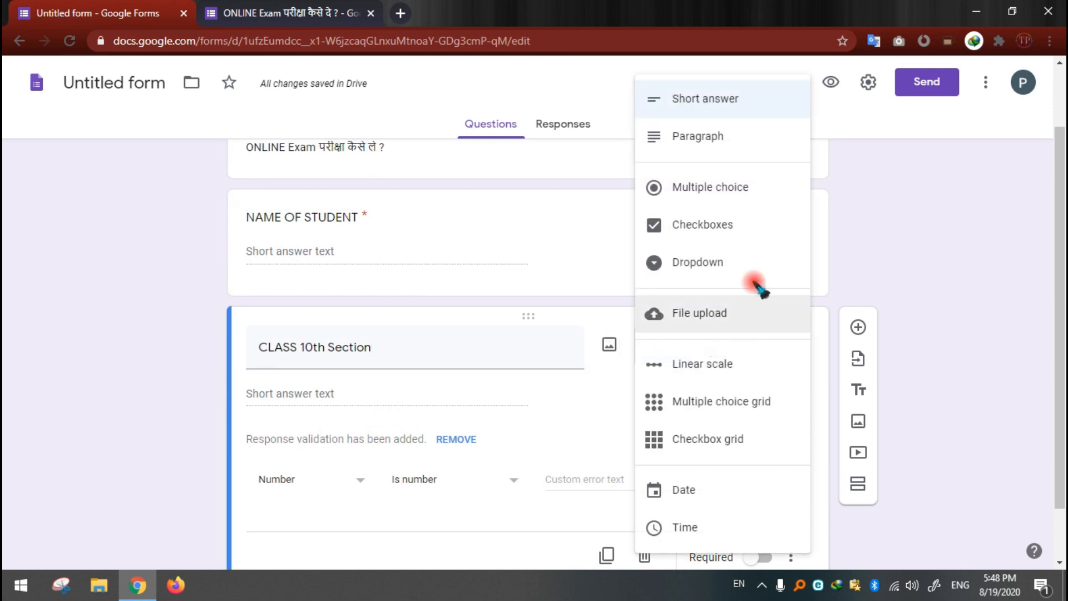
click(727, 194)
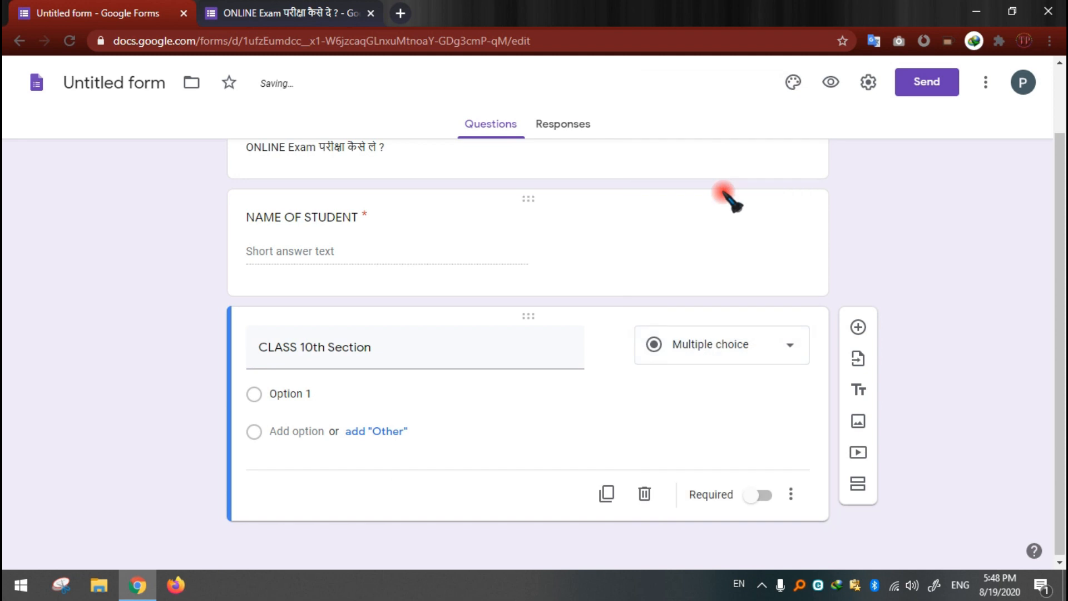
click(290, 394)
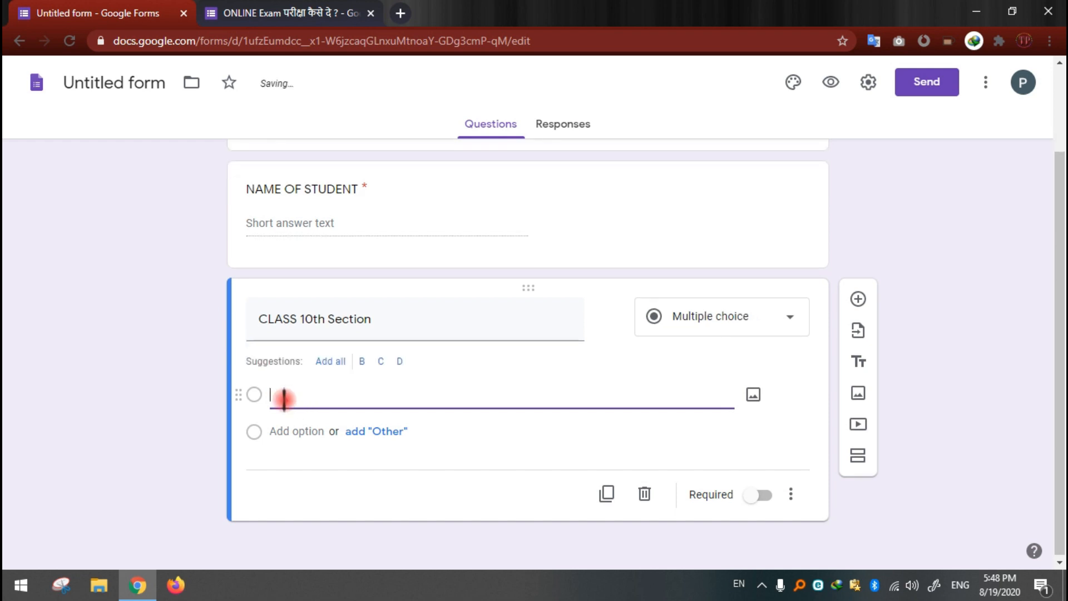
click(285, 430)
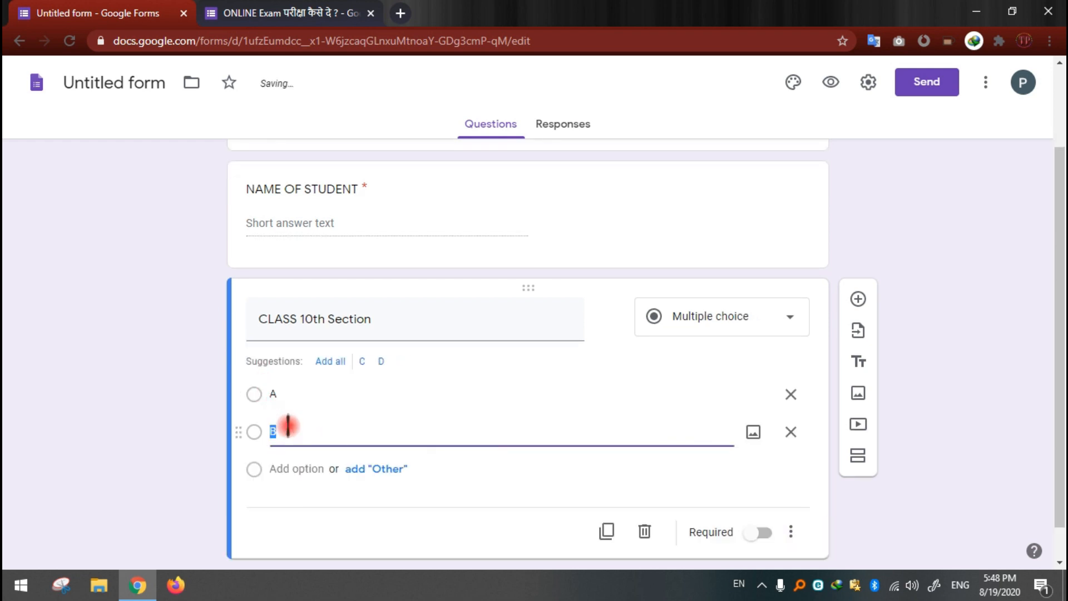
click(303, 467)
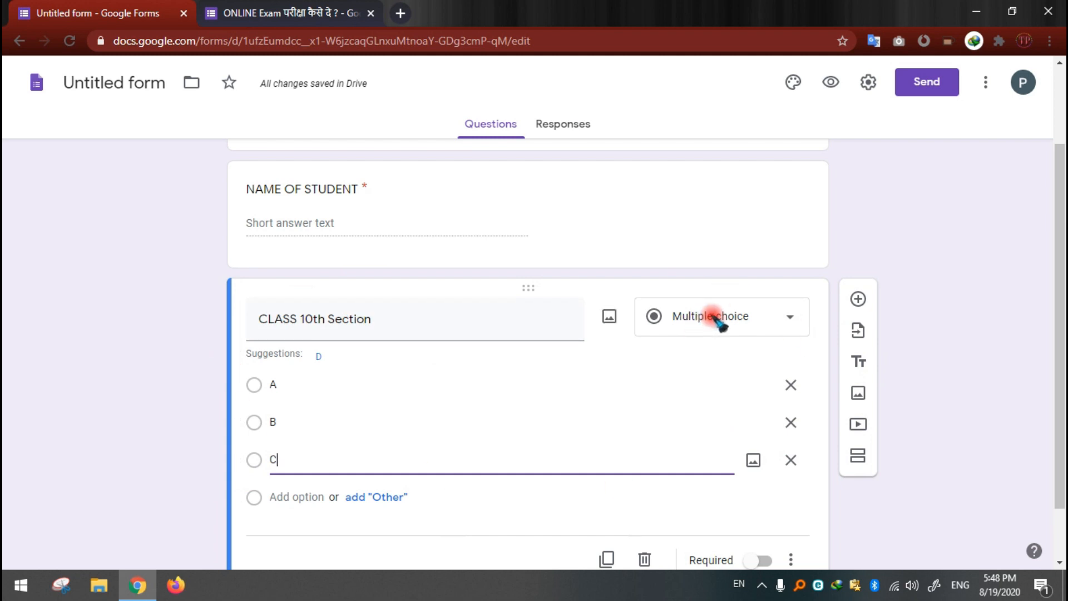
Step: Try the Dropdown type on the CLASS 10th Section question and return it to Multiple choice
scroll(682, 377, down, 2)
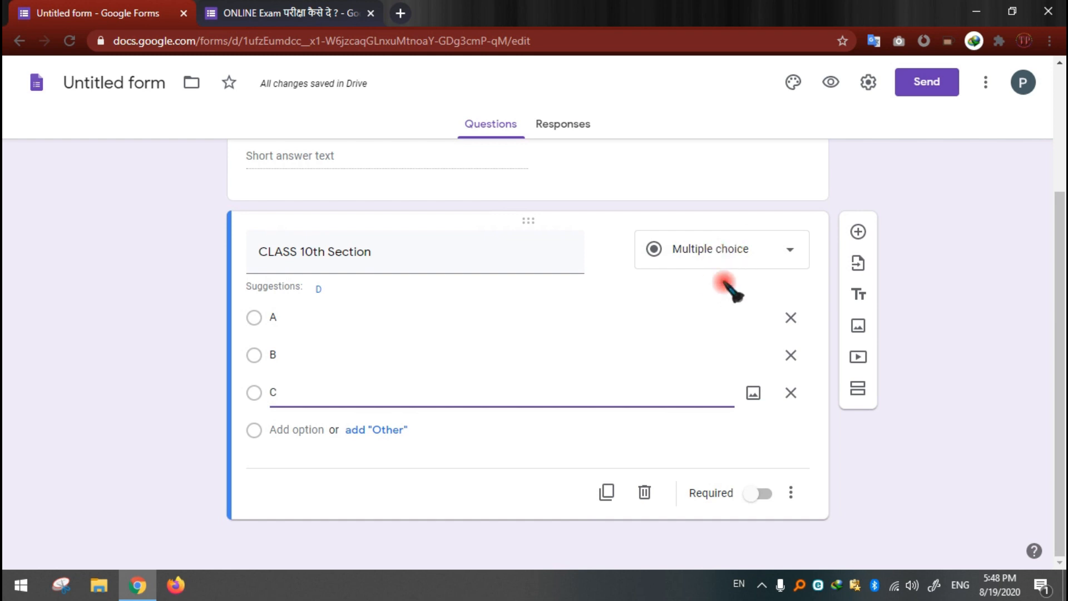
click(701, 251)
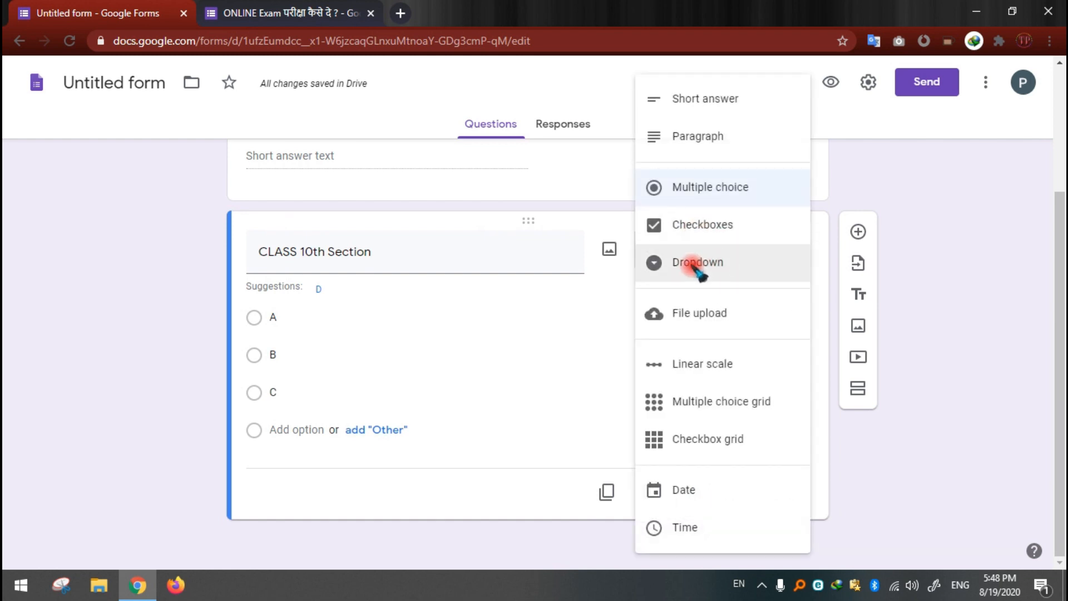
click(696, 266)
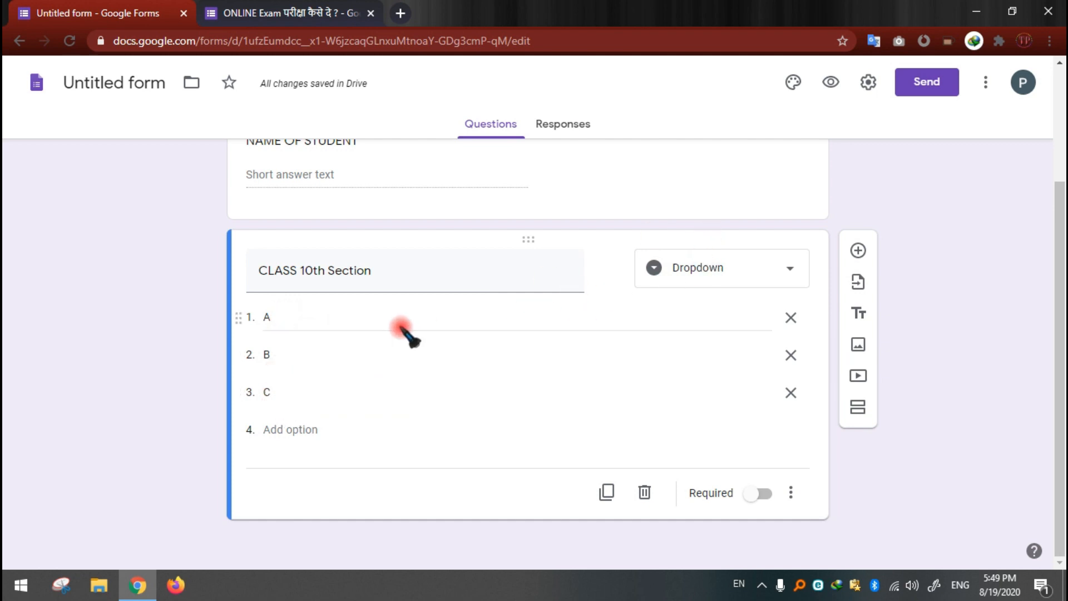
click(309, 313)
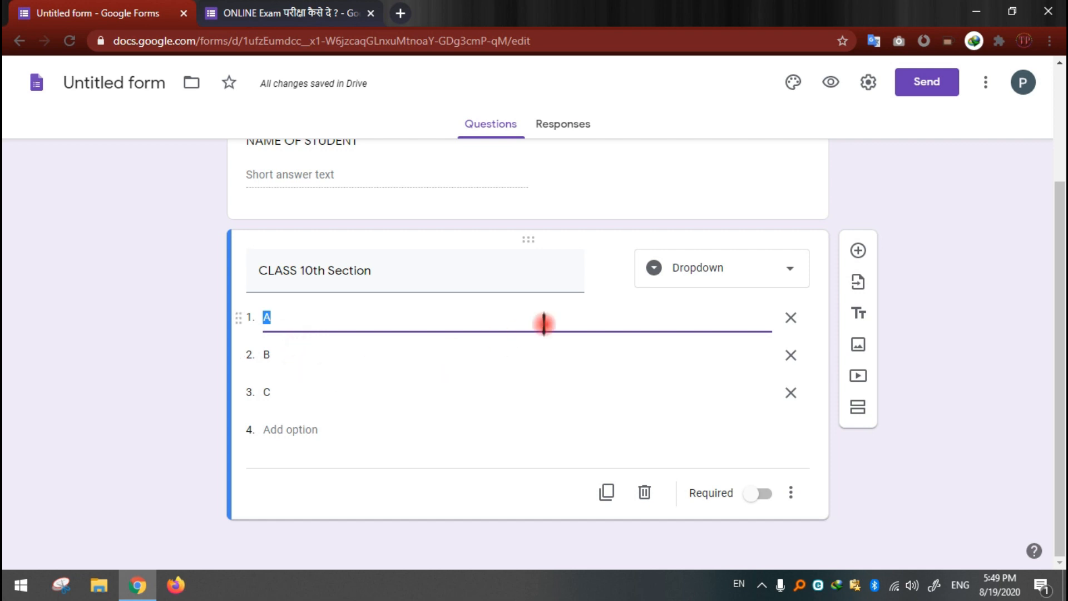
click(710, 281)
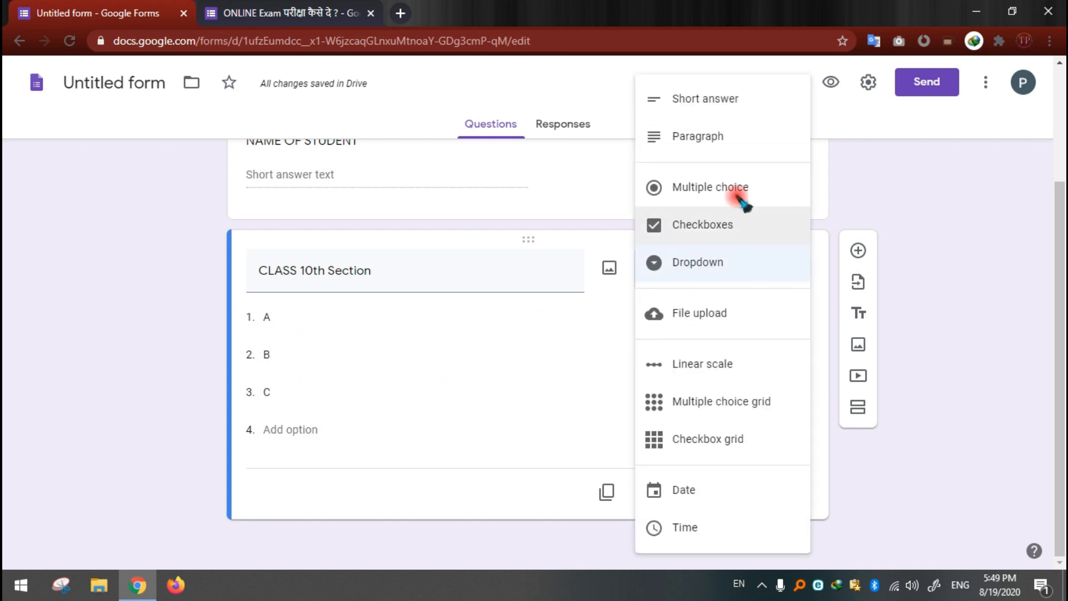
click(706, 189)
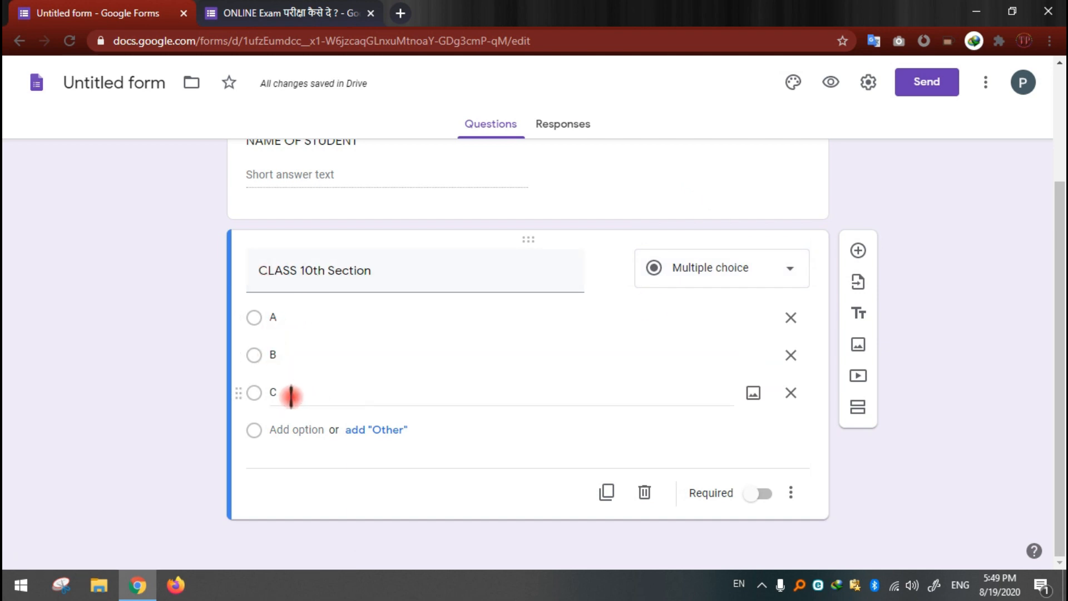
Step: Make the CLASS 10th Section question required
click(761, 494)
scroll(436, 344, up, 3)
scroll(435, 343, down, 3)
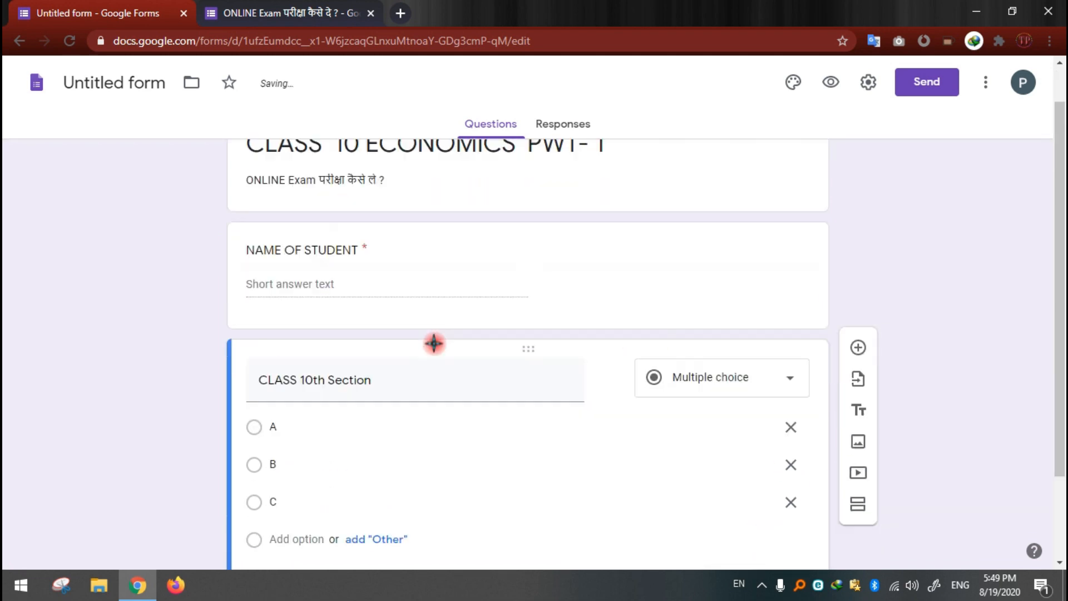
Step: Add a required Short answer question titled "MOBILE" below the CLASS 10th Section question
click(860, 251)
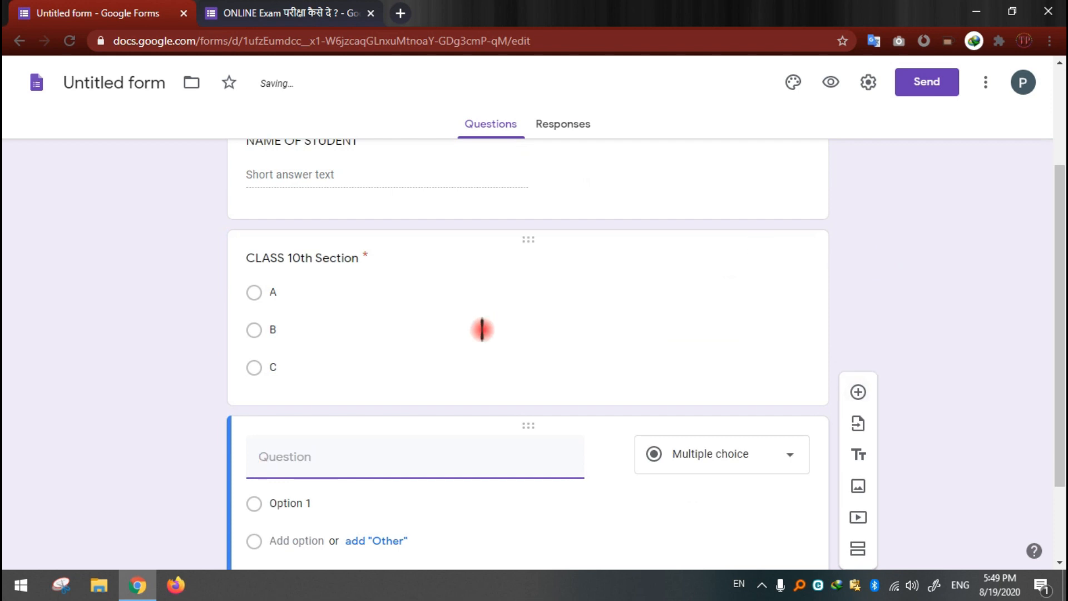
text(MOBILE)
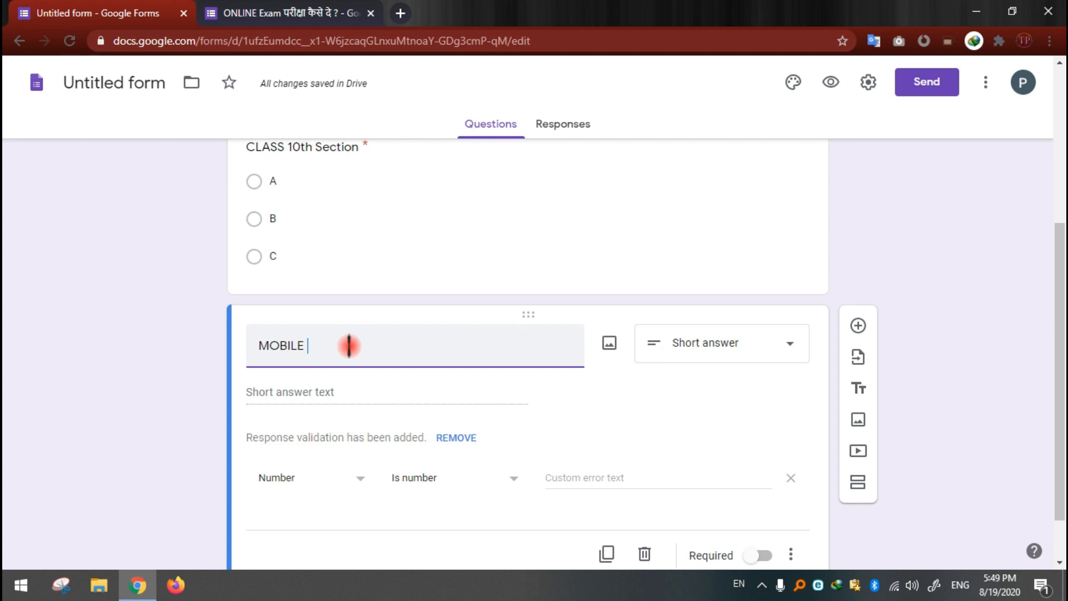
click(729, 363)
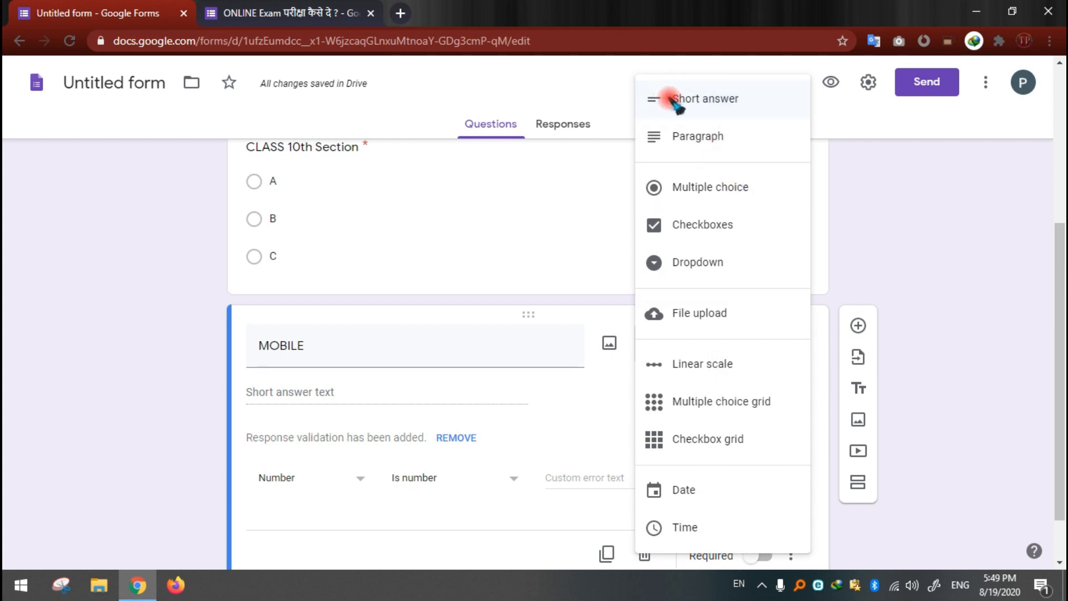
click(706, 102)
scroll(574, 384, down, 1)
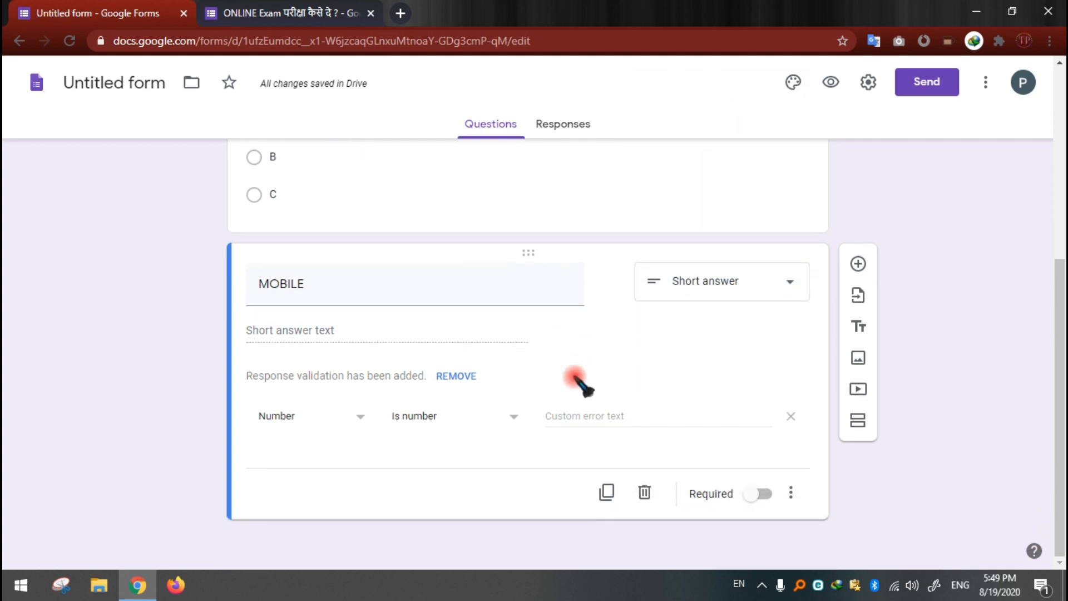
click(760, 493)
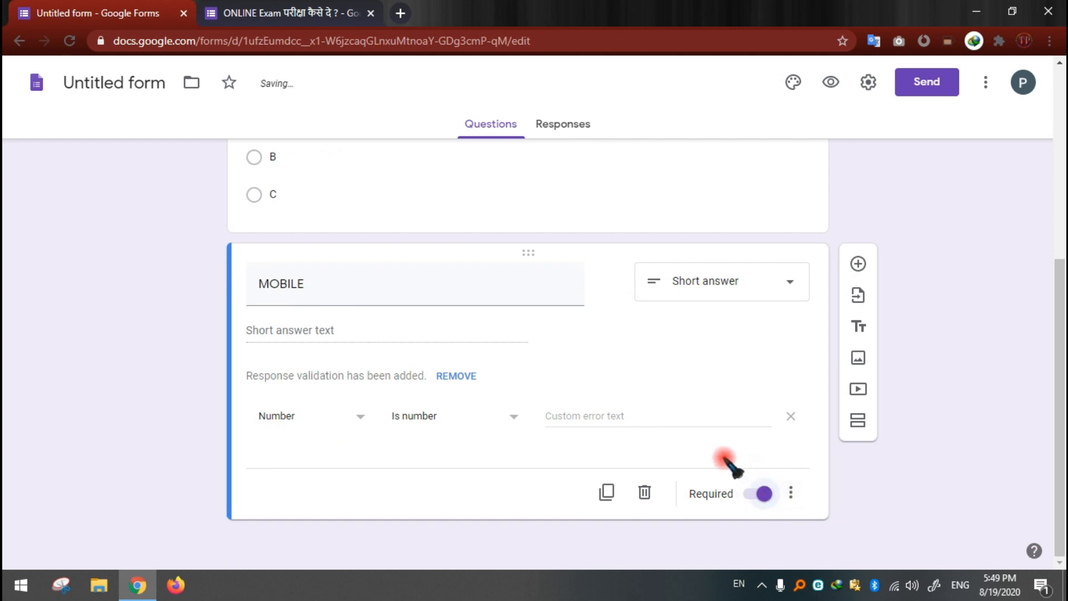
Step: Add a new section to the form after the MOBILE question
scroll(488, 471, up, 5)
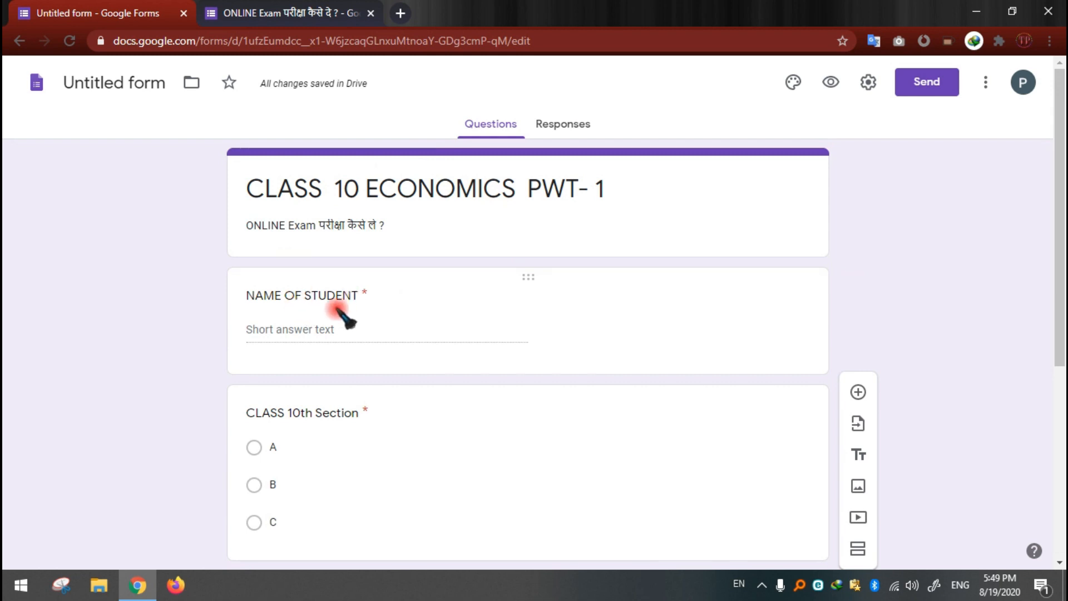
scroll(376, 317, down, 3)
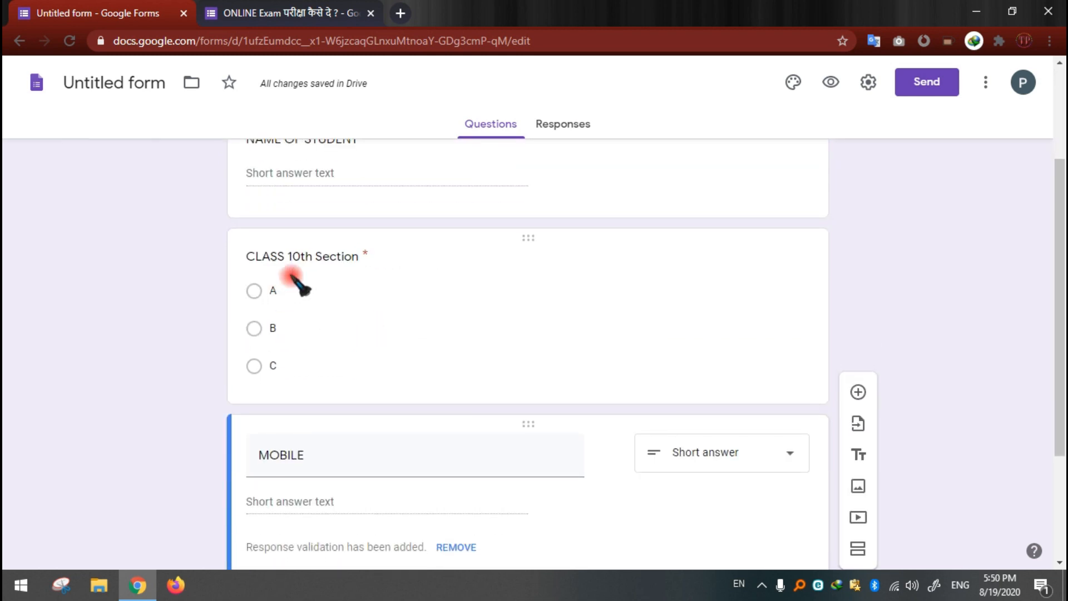
scroll(389, 287, down, 3)
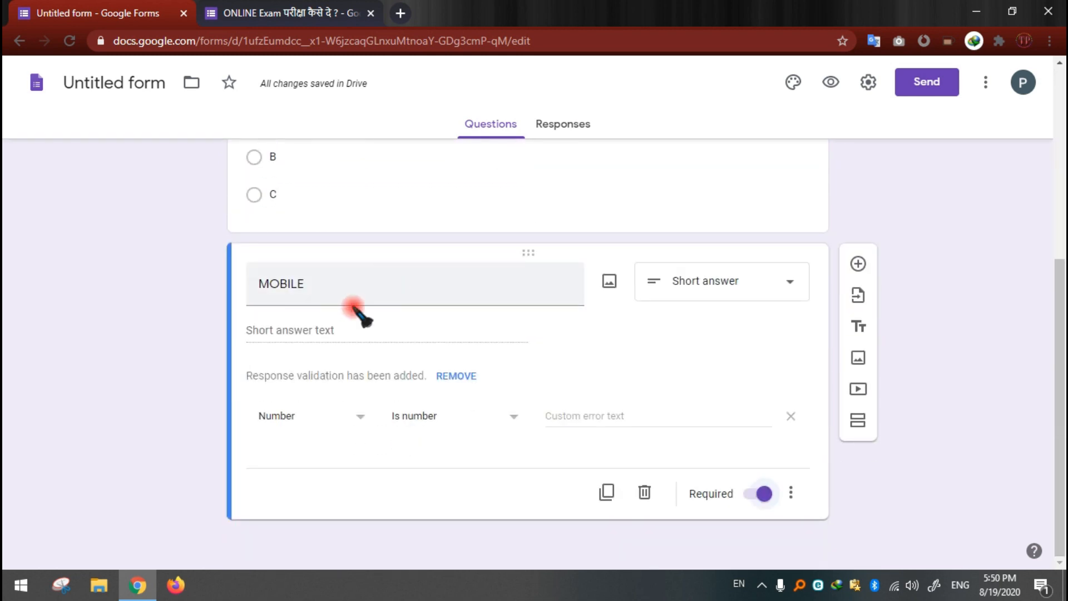
scroll(470, 317, up, 6)
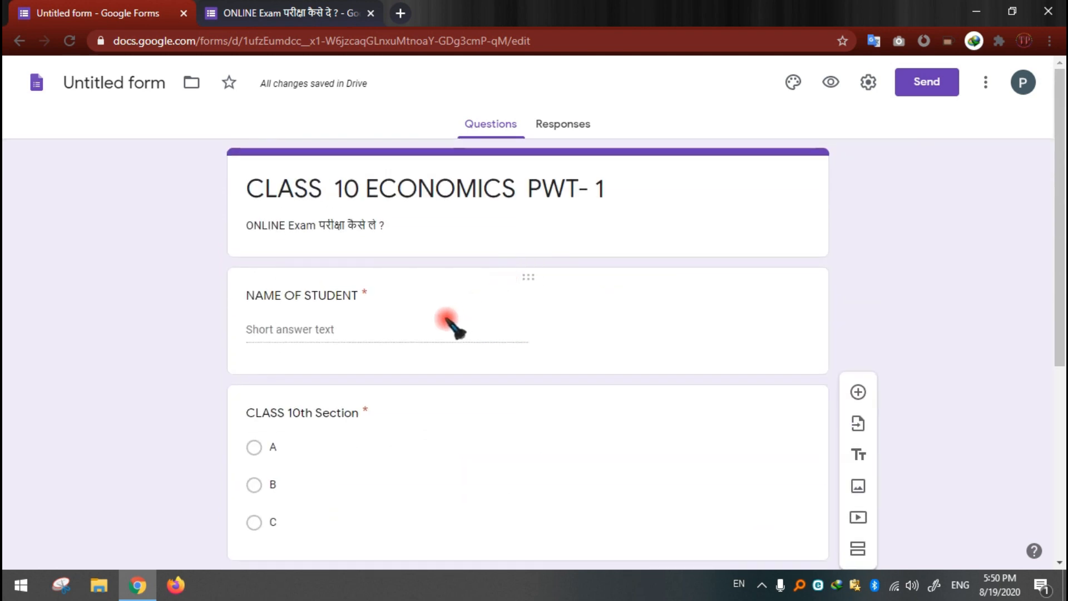
scroll(501, 323, down, 6)
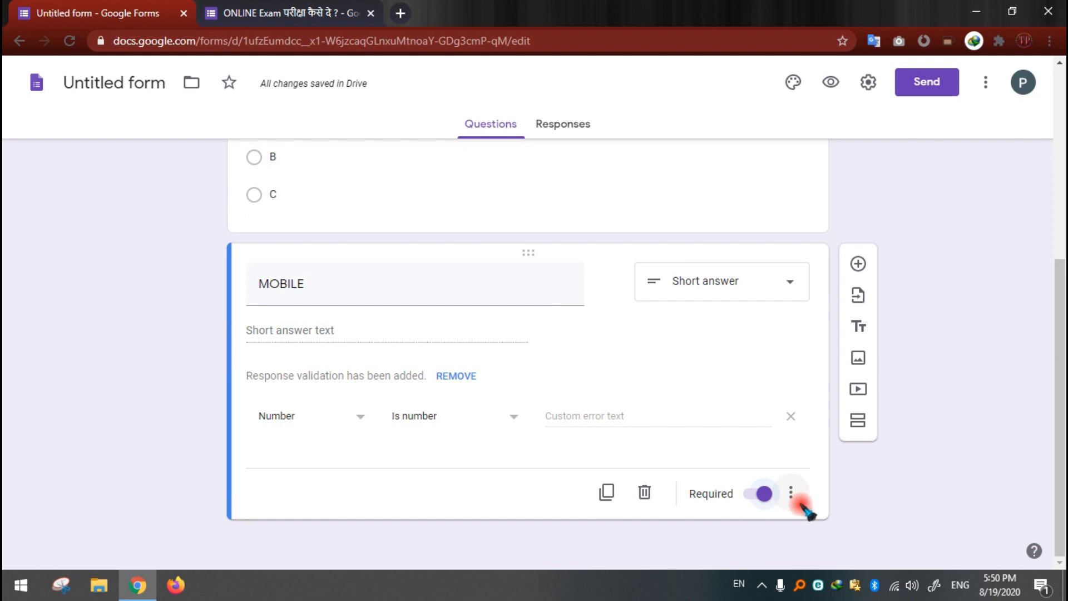
scroll(589, 279, up, 6)
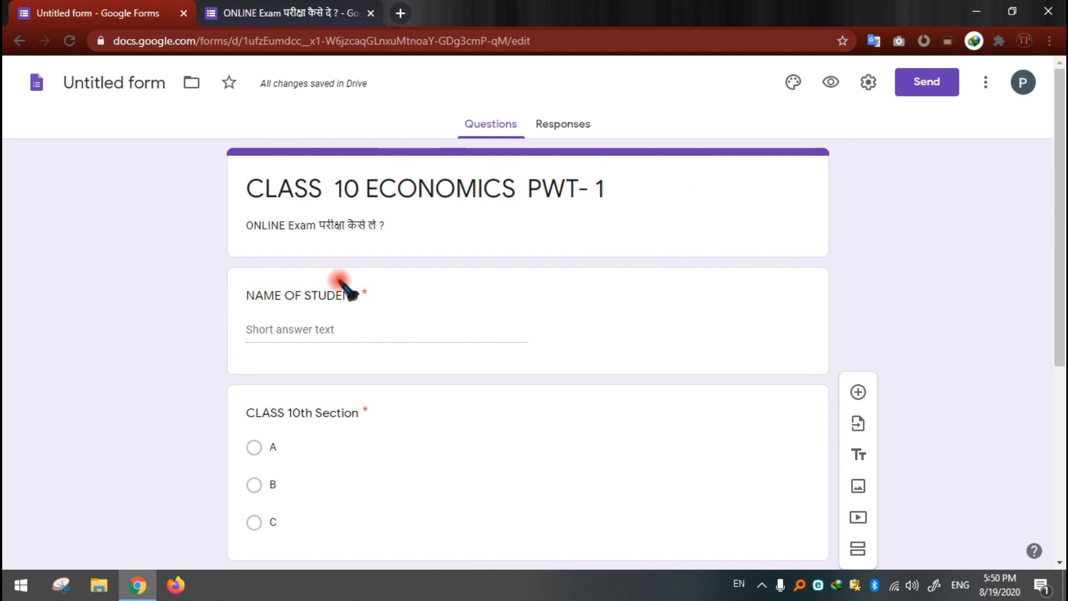
scroll(611, 349, down, 6)
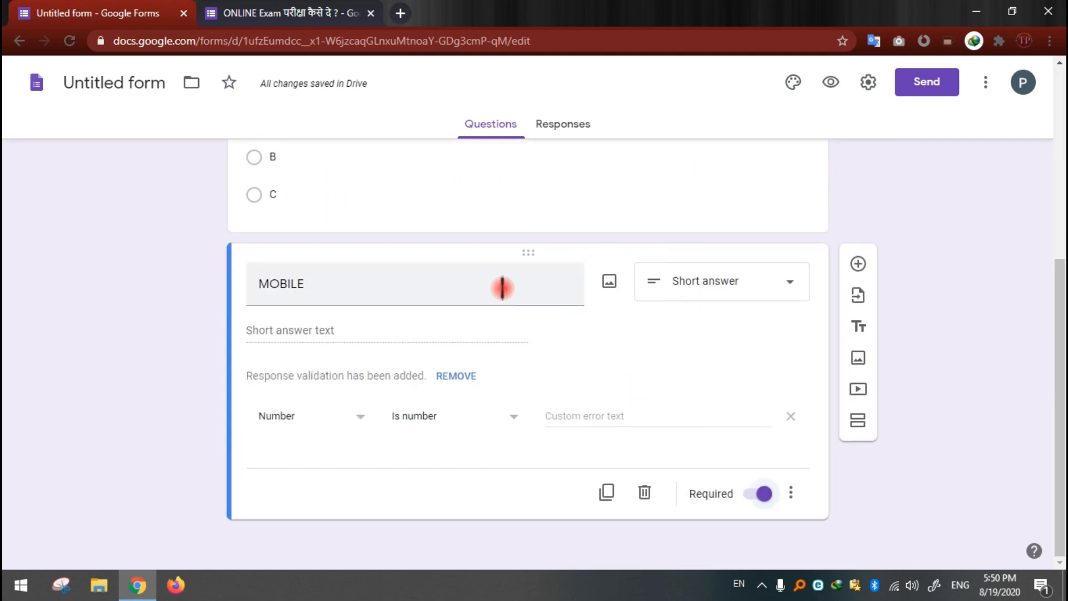
click(858, 423)
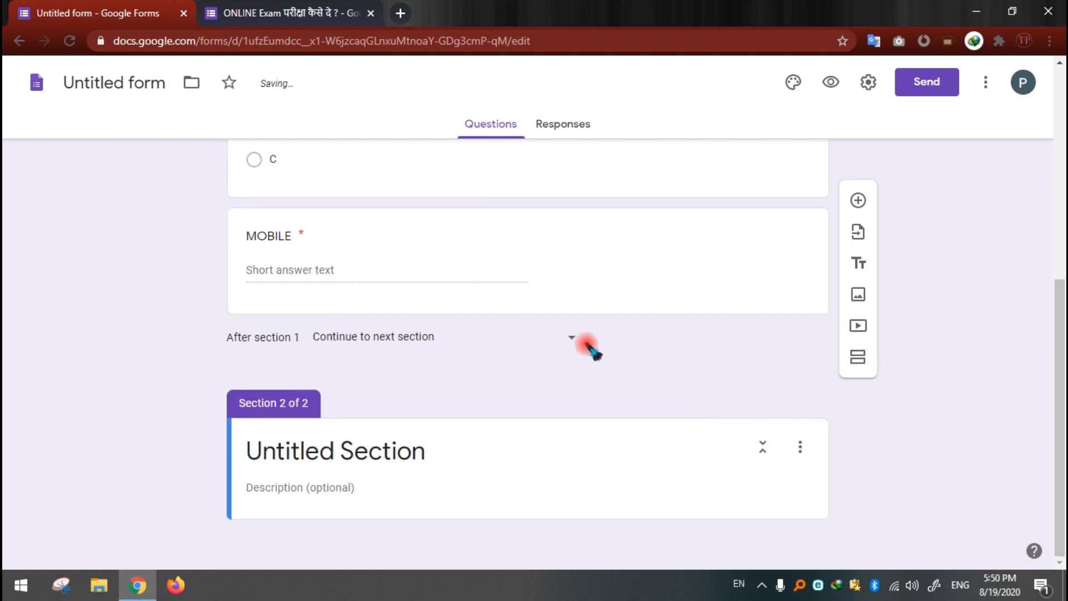
Step: Review the form's two sections, from the student detail questions to the new untitled section
scroll(585, 346, up, 7)
scroll(585, 346, down, 4)
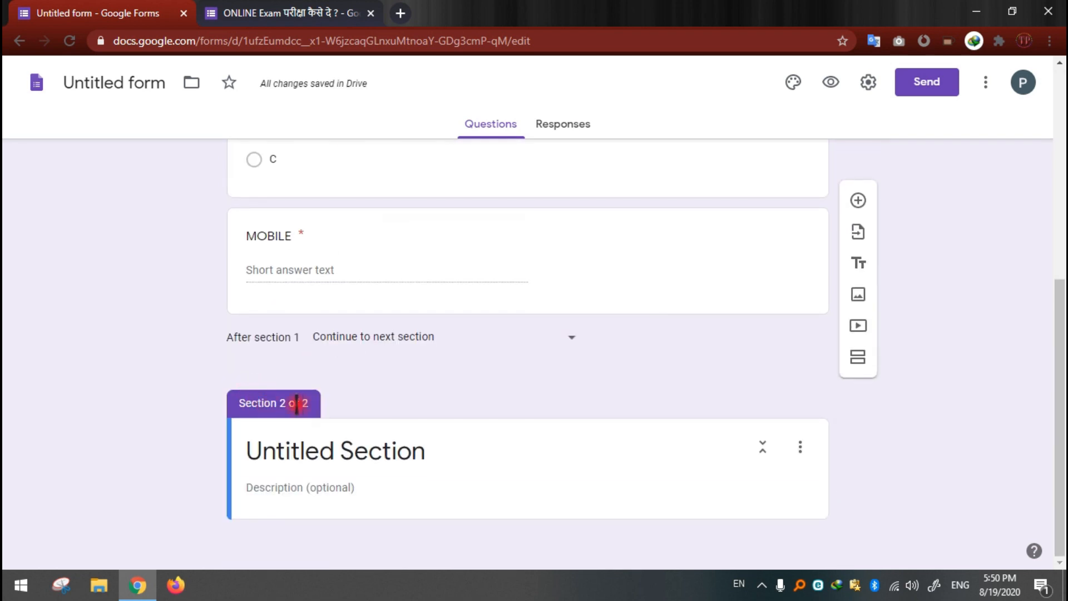
scroll(382, 376, up, 5)
scroll(390, 405, up, 1)
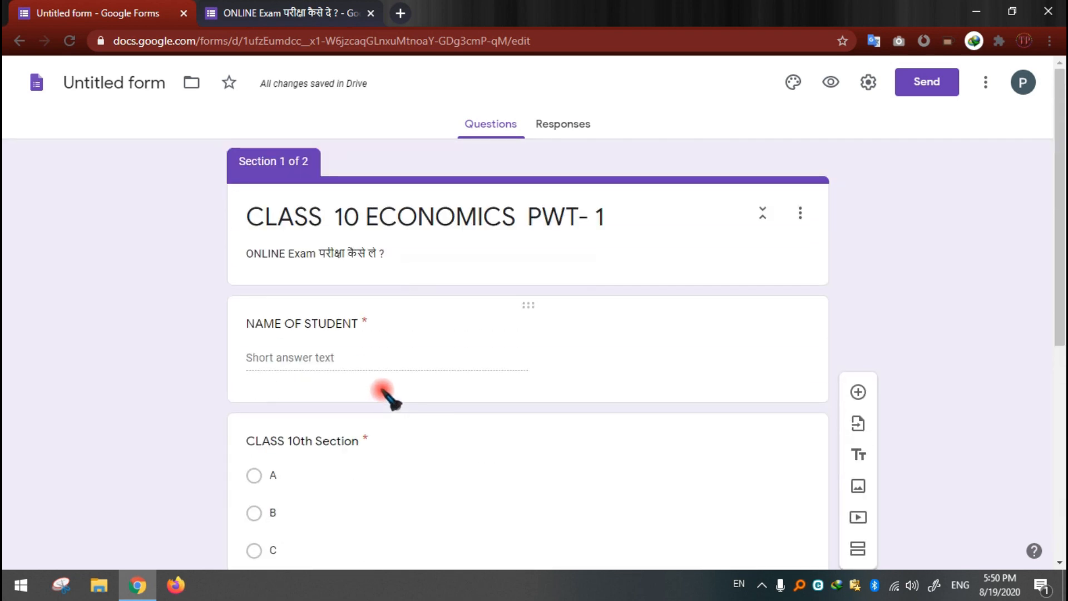
scroll(596, 191, down, 2)
scroll(279, 238, up, 2)
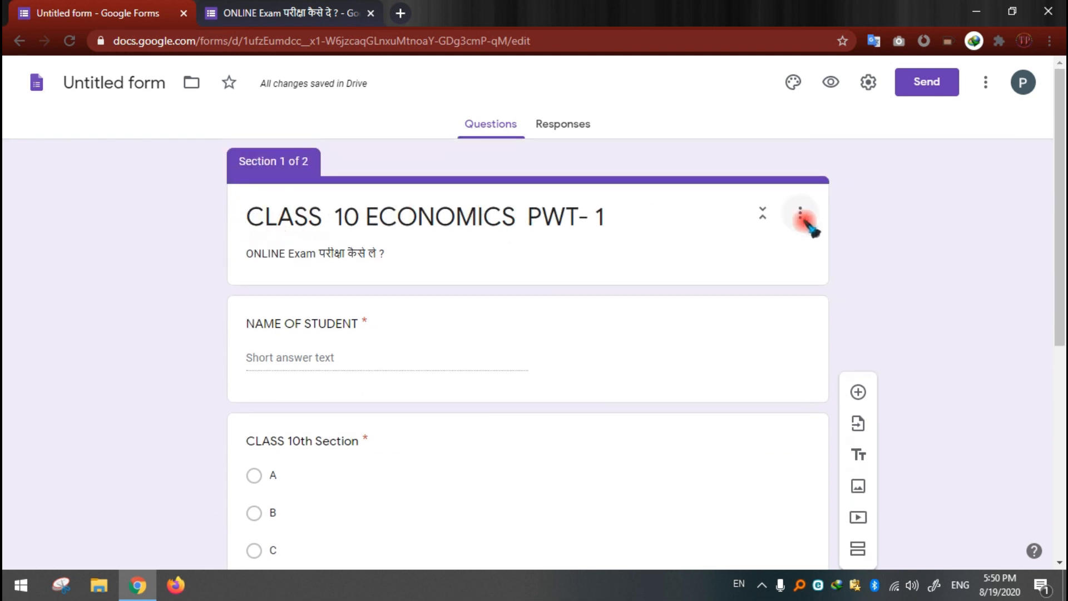
scroll(807, 377, down, 6)
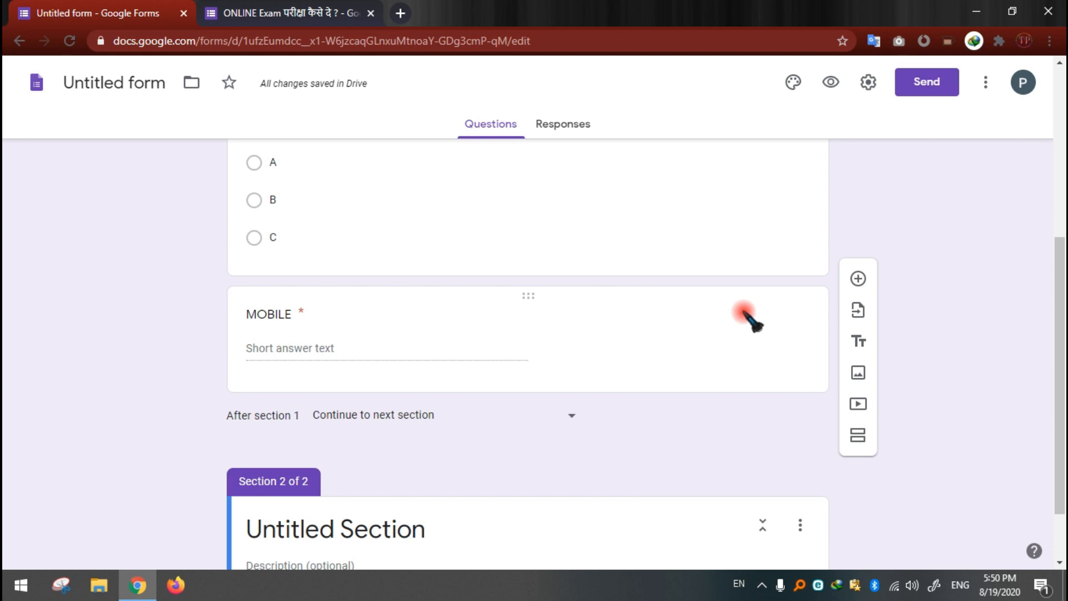
scroll(740, 314, down, 2)
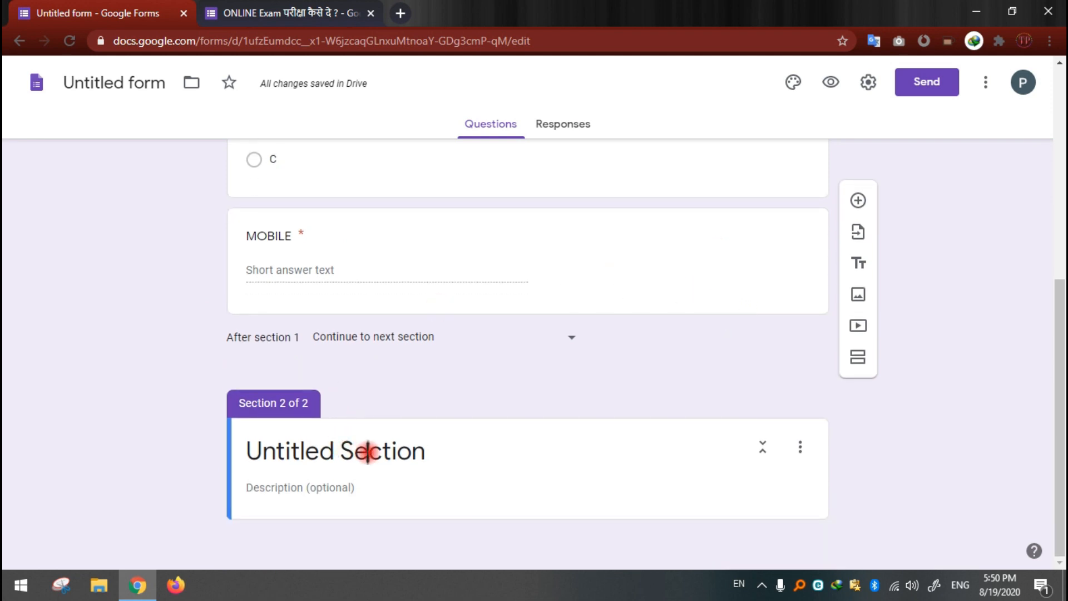
Step: Title section 2 "TEST STARTED FROM HEAR", copying the section title from the sample ONLINE Exam form
click(367, 450)
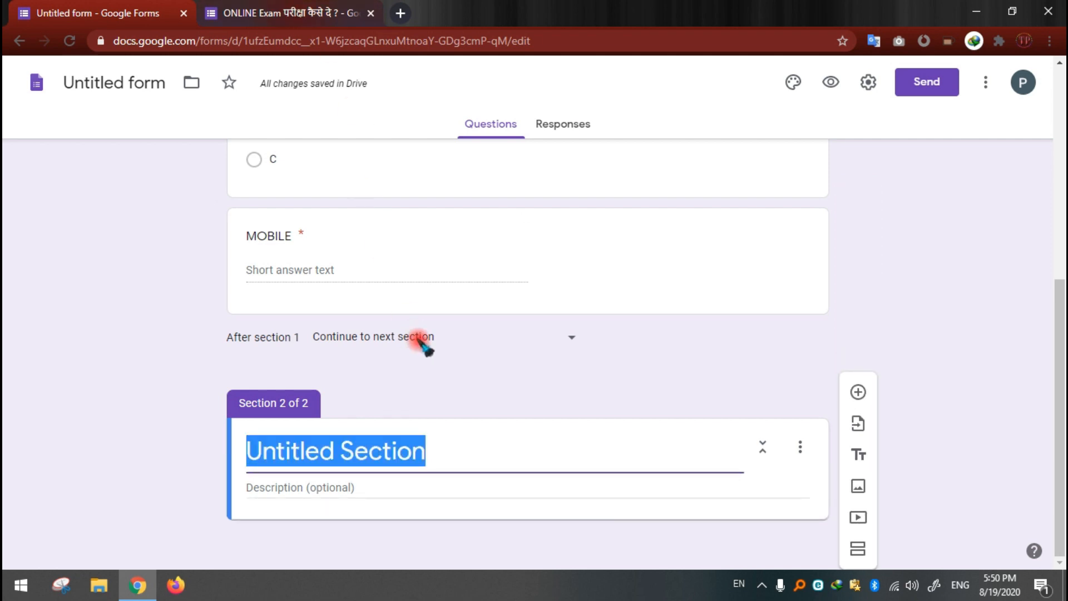
text(TEST STARTED)
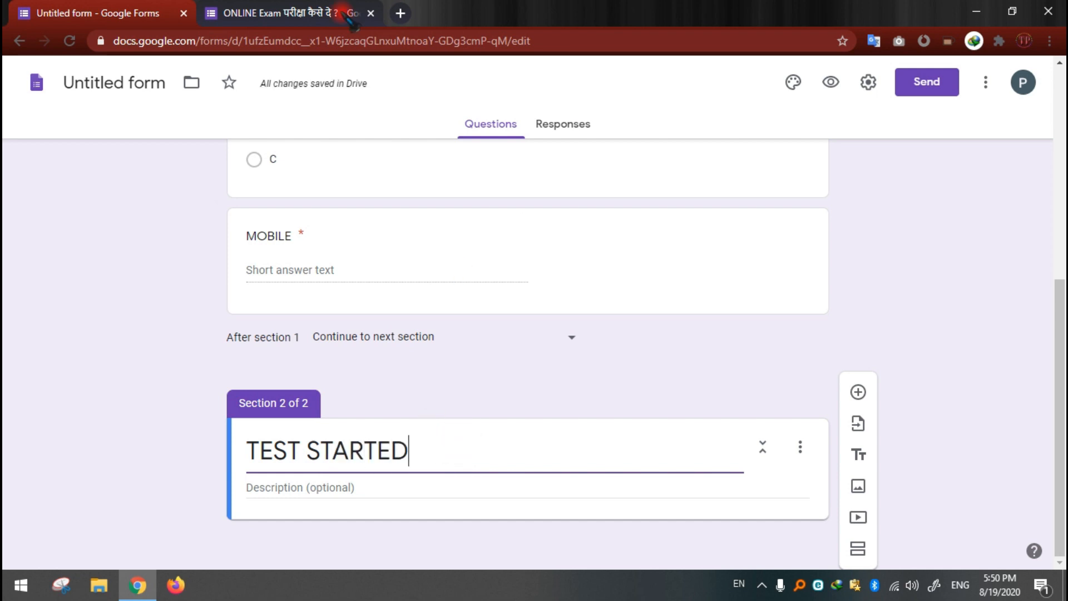
click(315, 8)
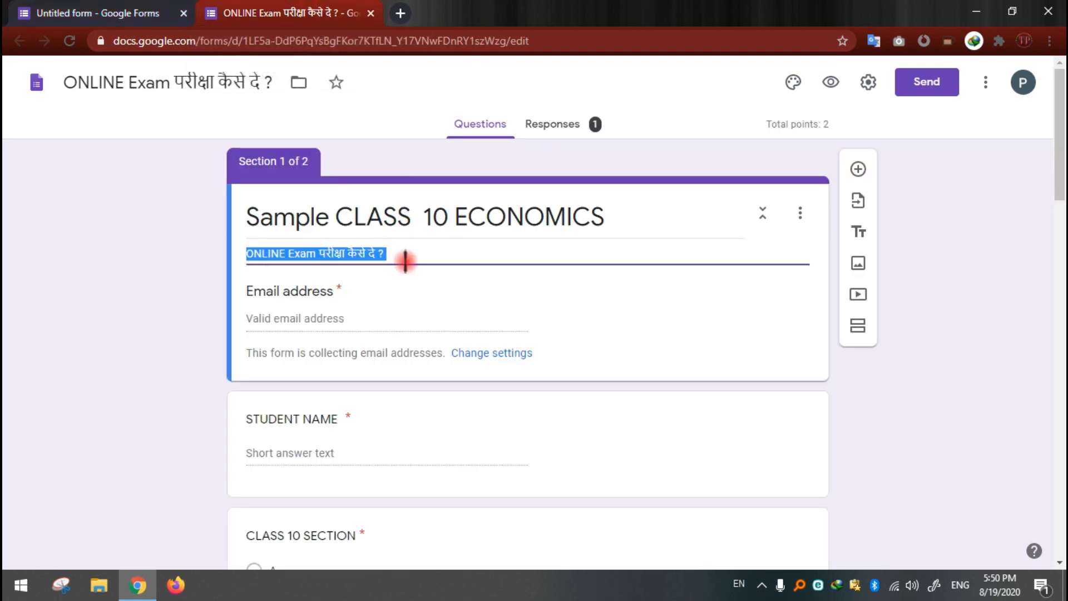
scroll(415, 253, down, 9)
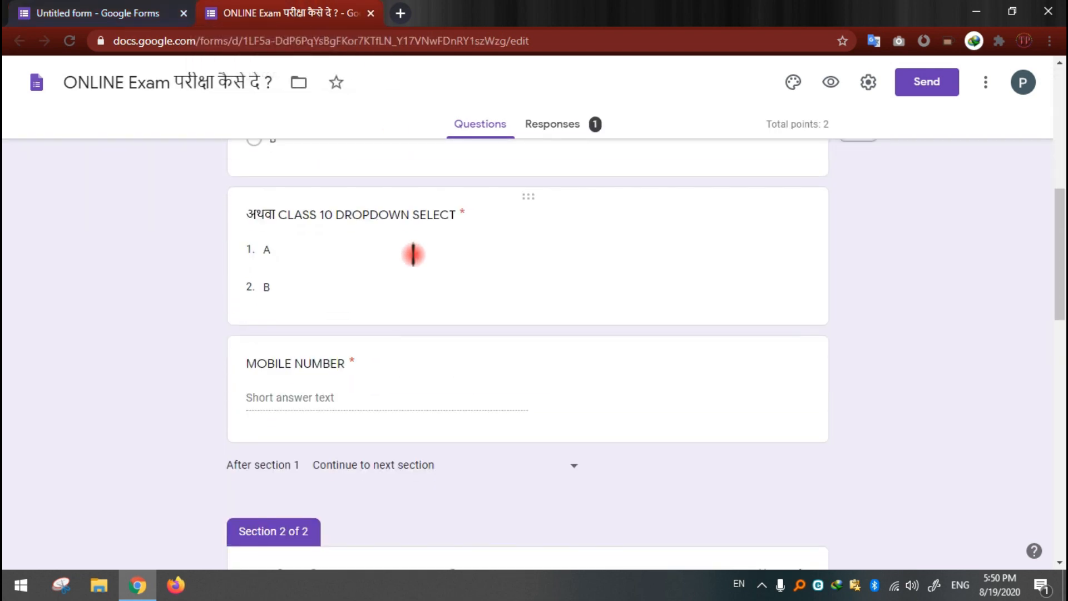
scroll(422, 263, down, 6)
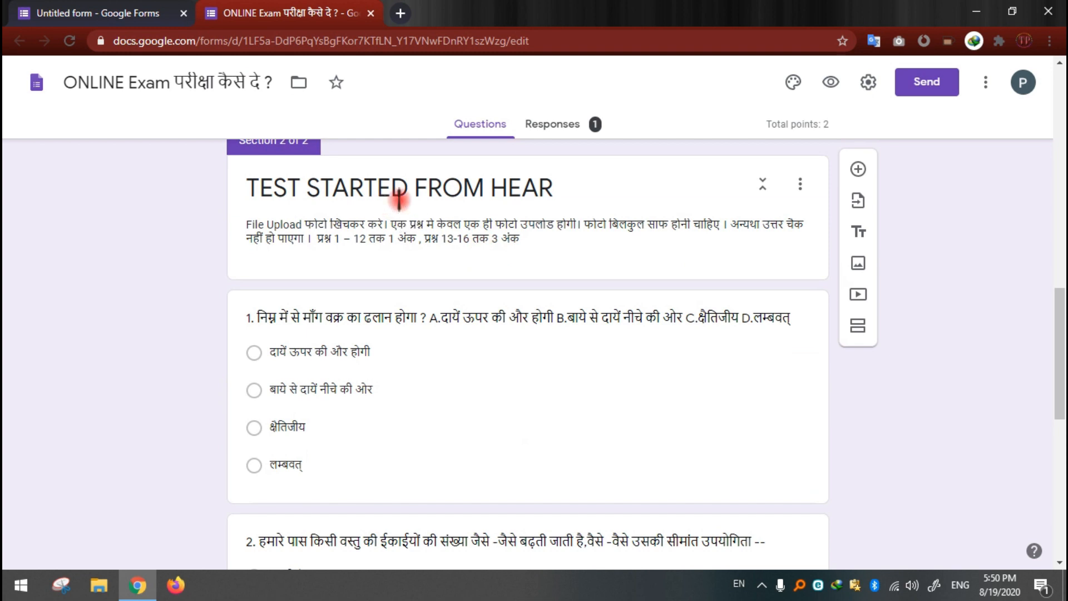
click(558, 189)
key(ctrl+c)
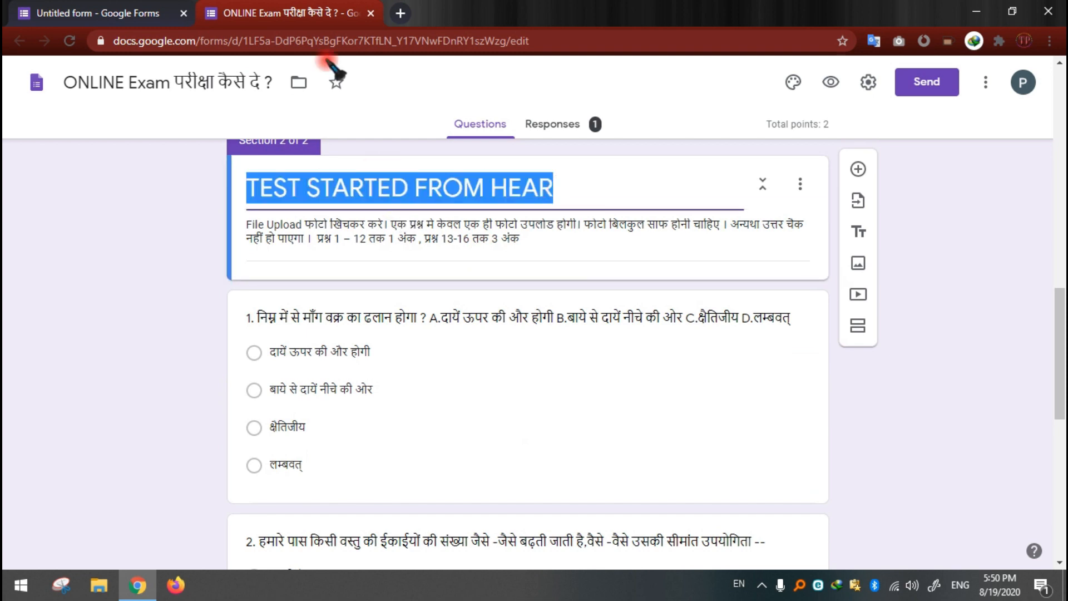
click(47, 6)
drag(375, 440, 203, 437)
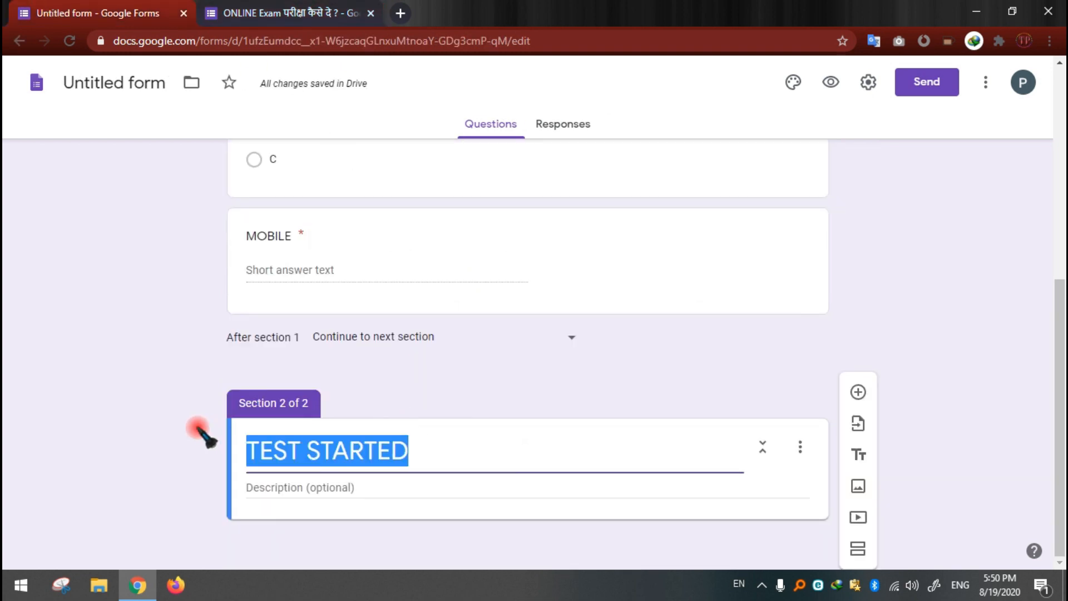
key(ctrl+v)
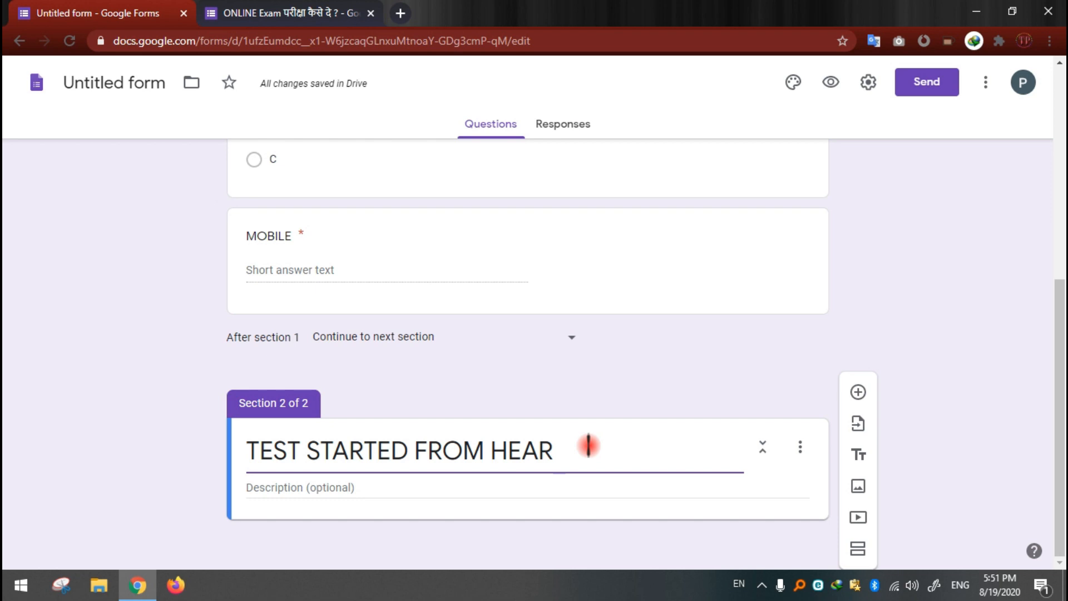
Step: Copy the Hindi file-upload and marks instructions from the sample form into section 2's description, without the trailing blank line
click(359, 489)
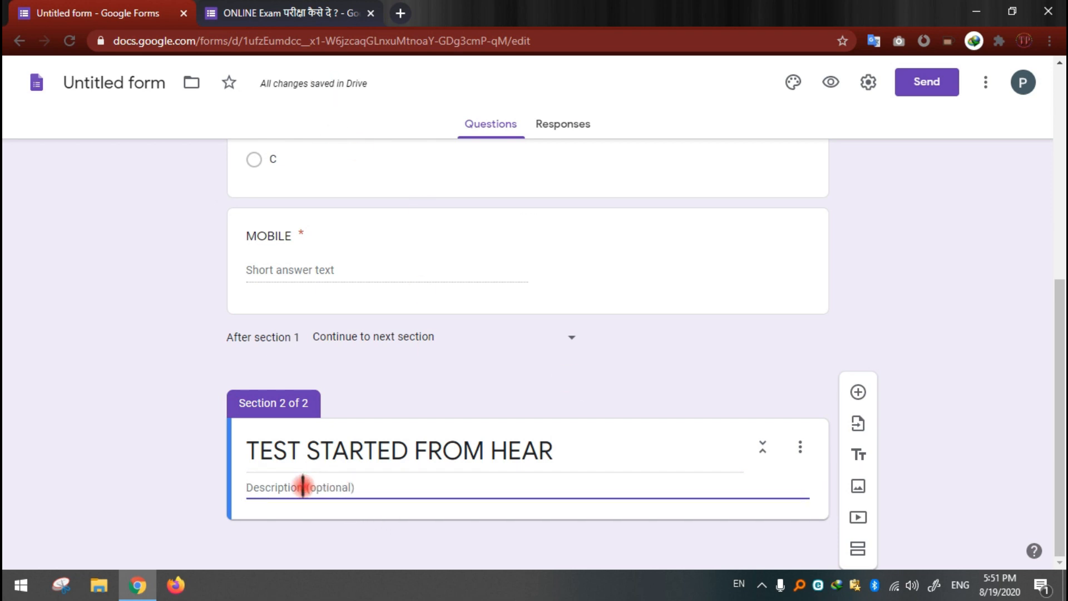
click(226, 11)
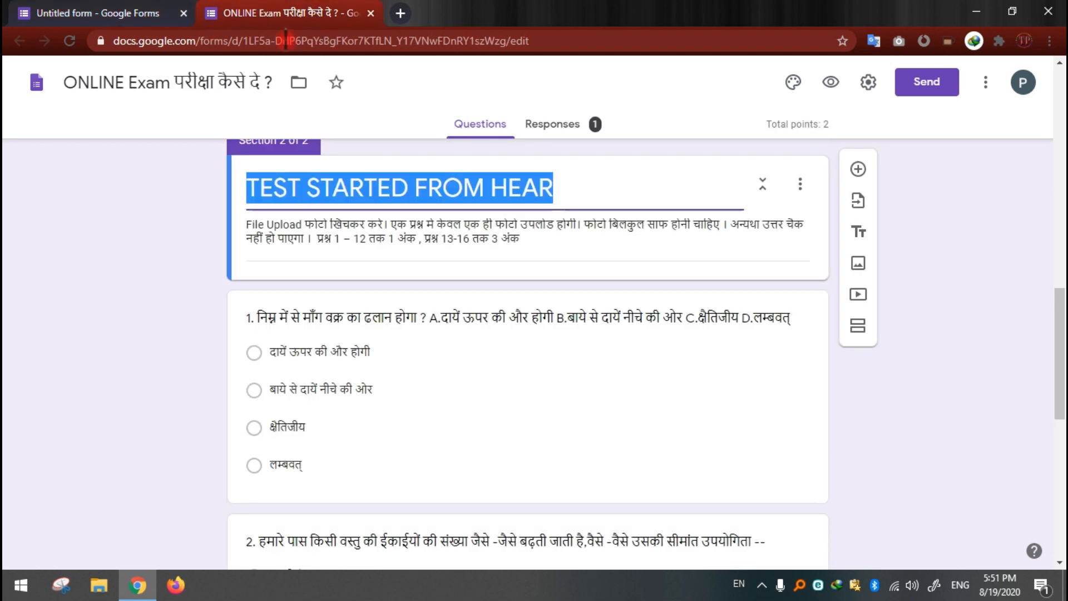
triple_click(248, 222)
key(ctrl+c)
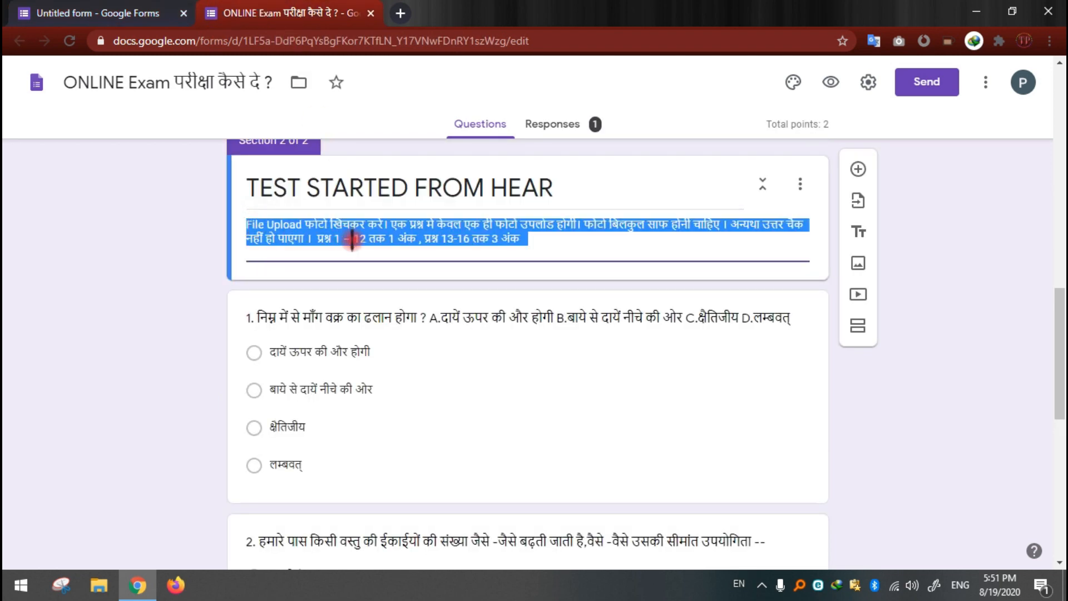
click(123, 14)
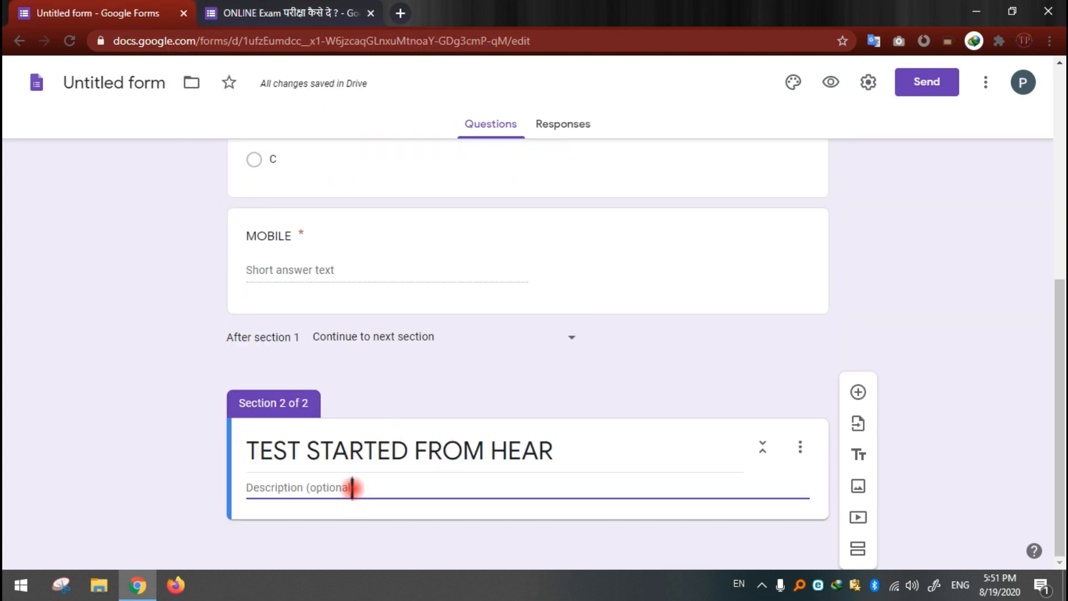
key(ctrl+v)
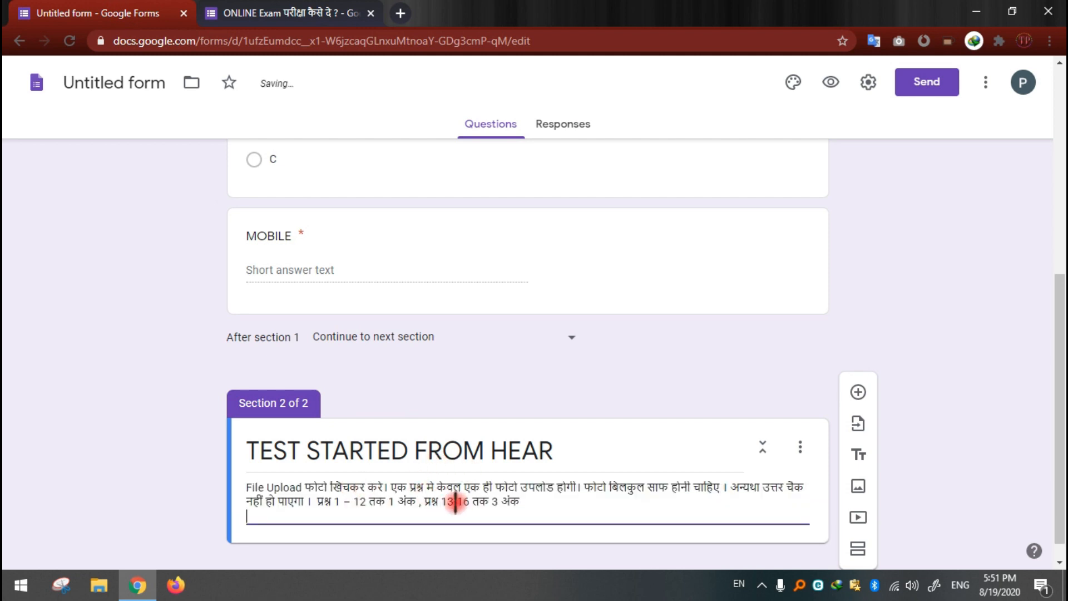
key(BackSpace)
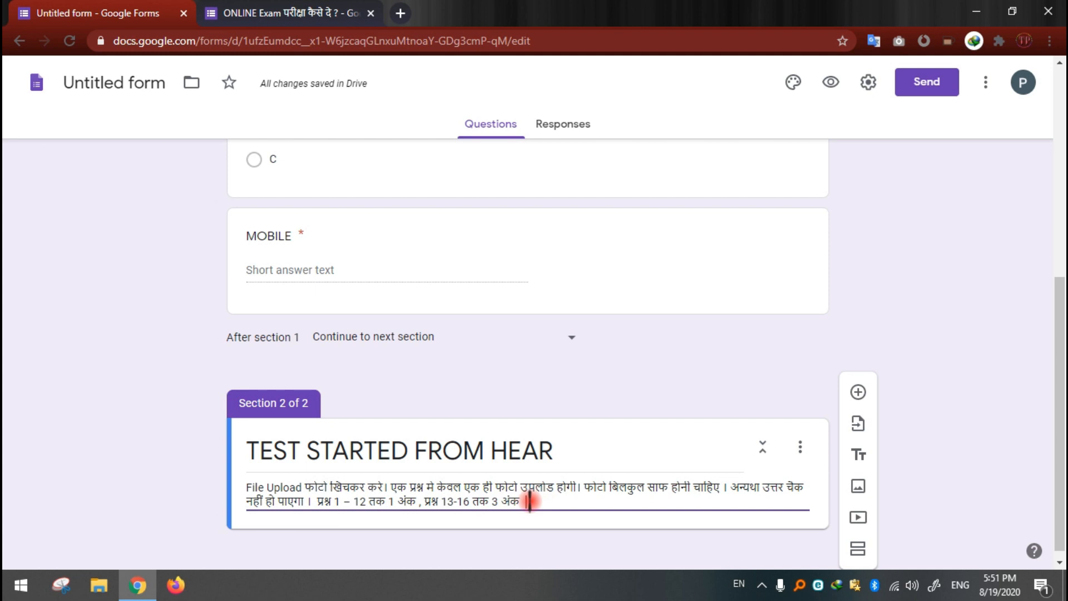
Step: Add a multiple choice question to section 2 with the sample form's text "1. निम्न में से माँग वक्र का ढलान होगा ?", leaving out the A–D answers
scroll(530, 501, down, 1)
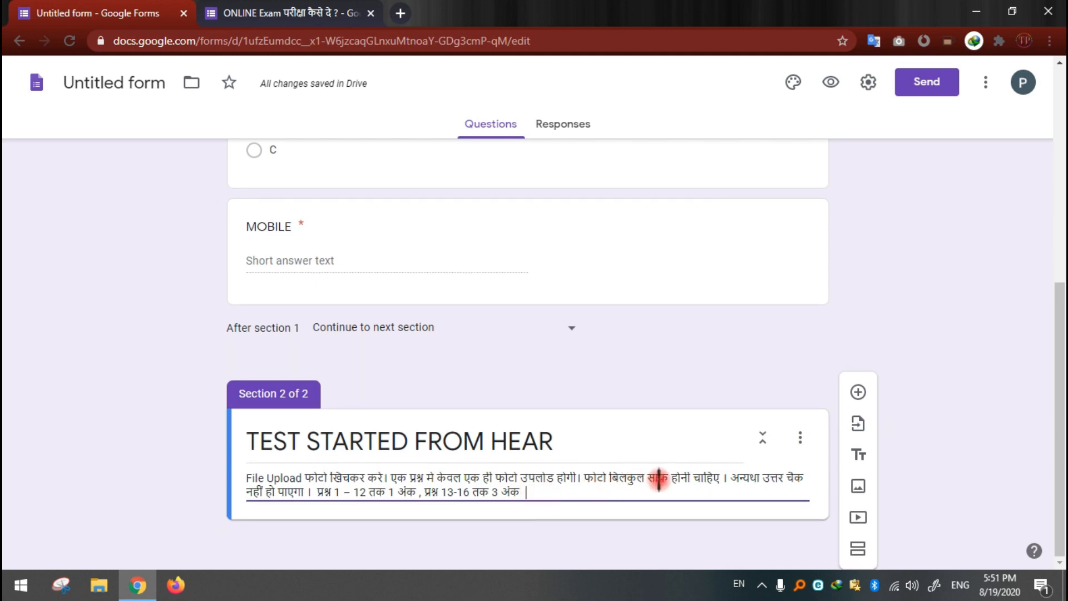
click(859, 392)
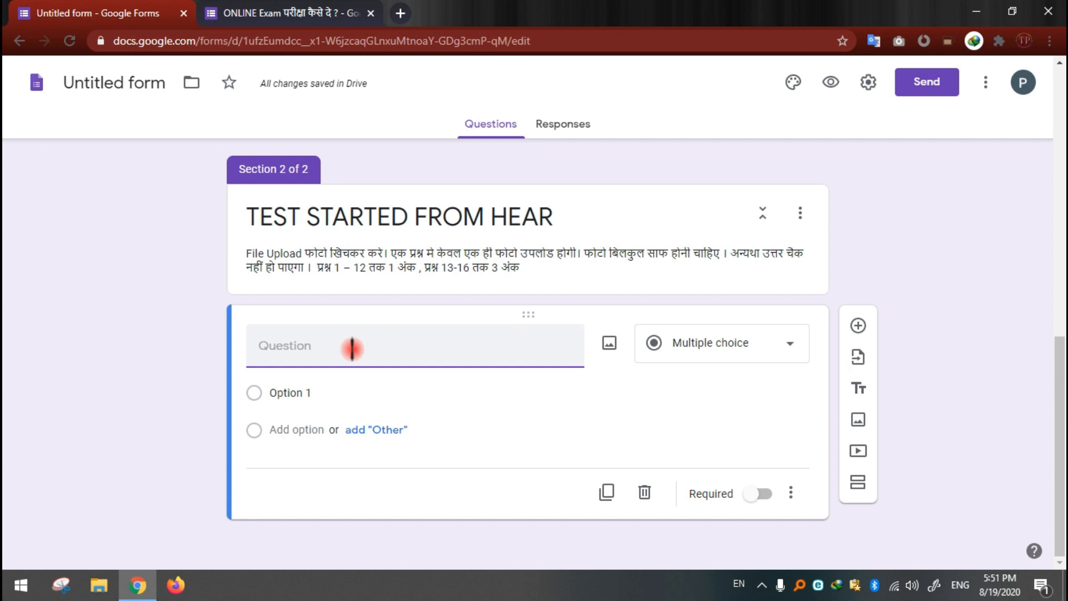
click(279, 12)
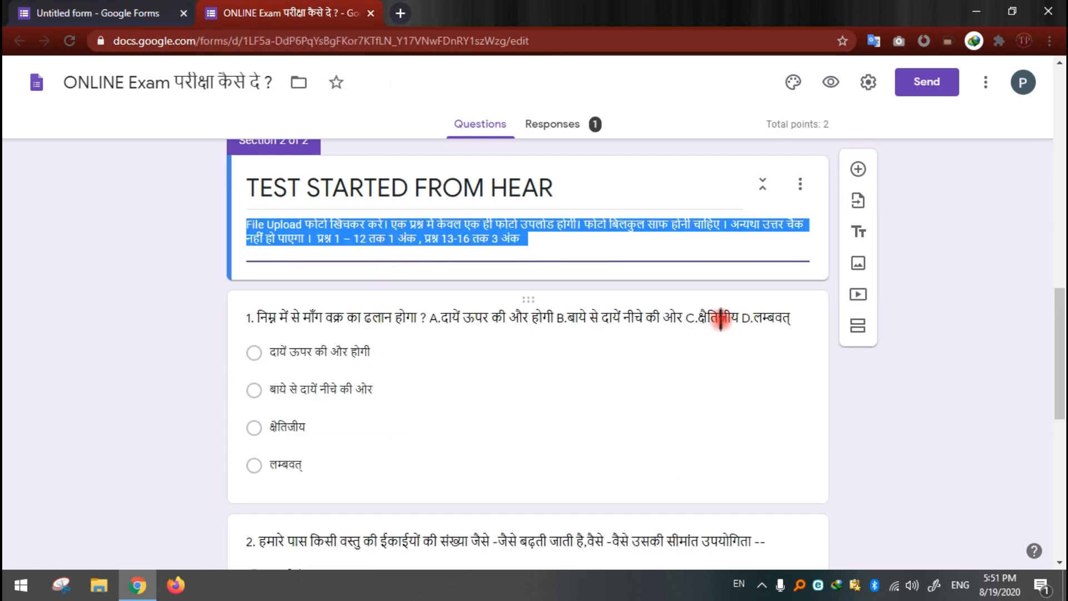
click(248, 318)
key(ctrl+c)
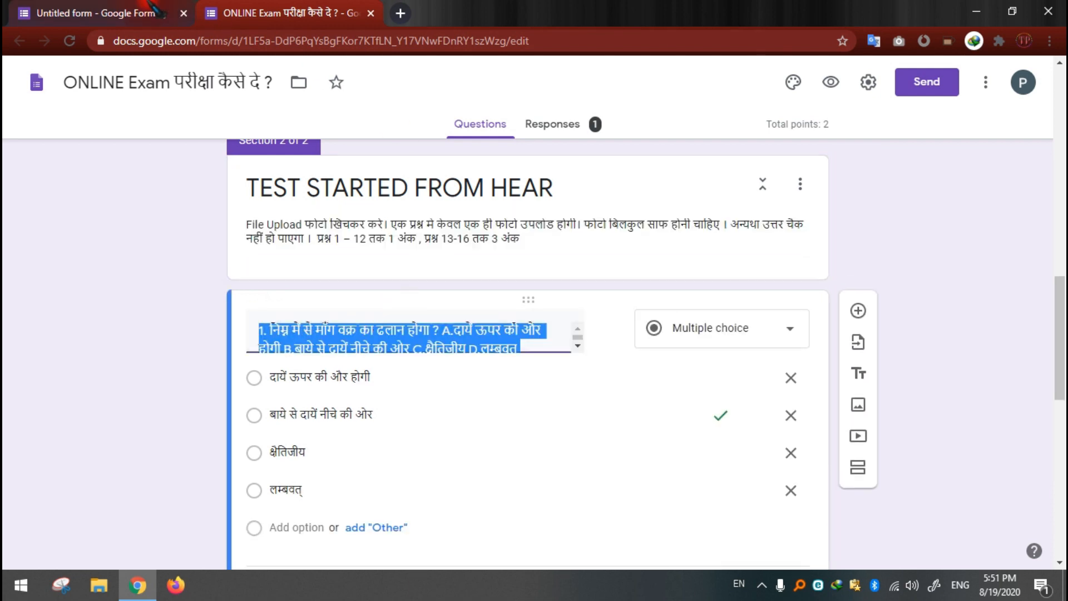
click(139, 12)
click(334, 328)
key(ctrl+v)
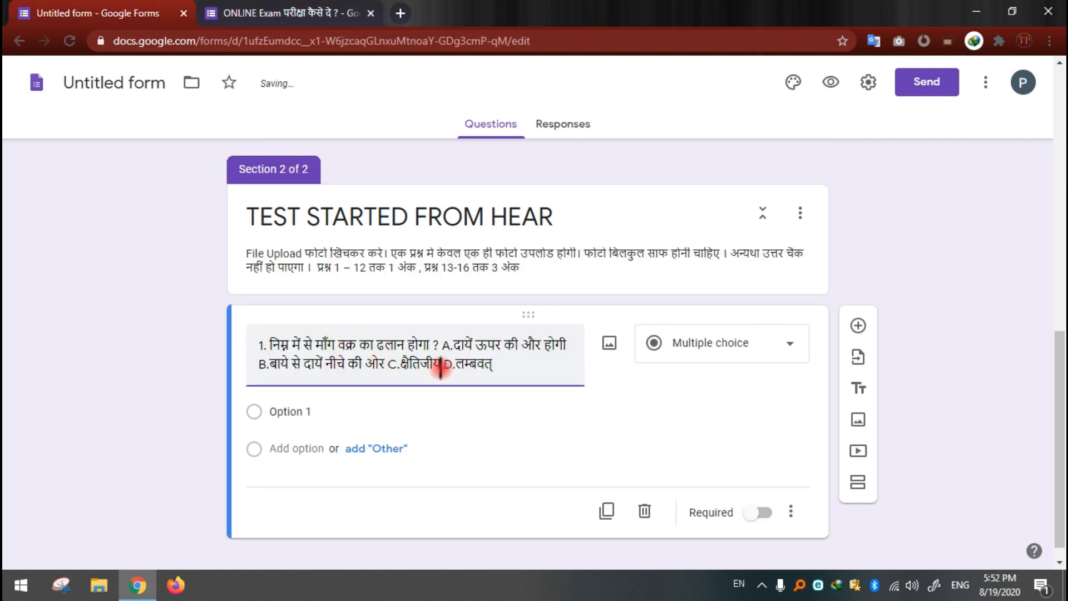
drag(444, 345, 508, 366)
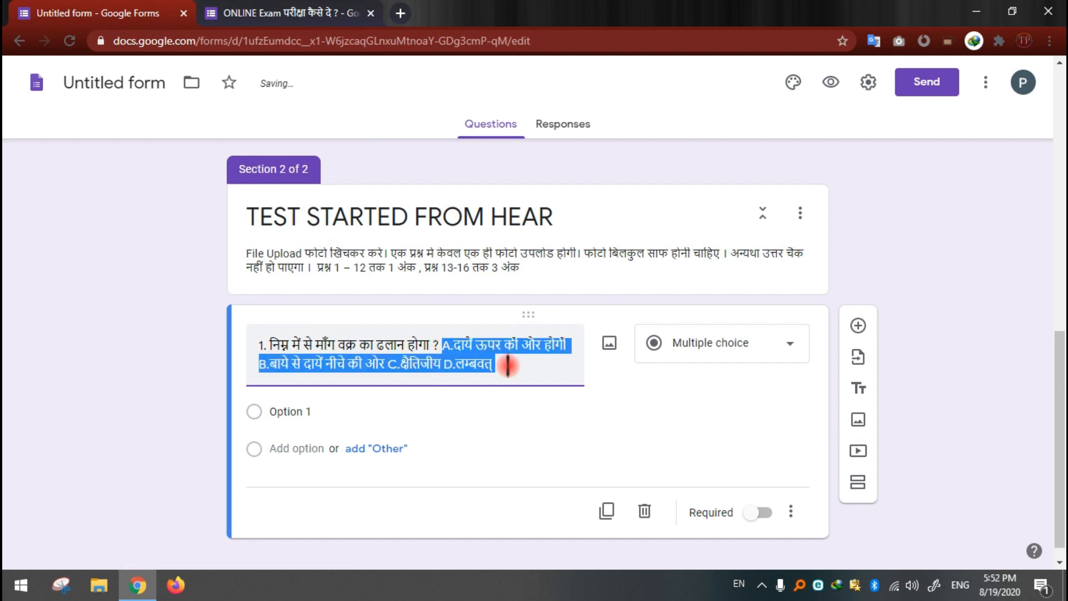
key(ctrl+x)
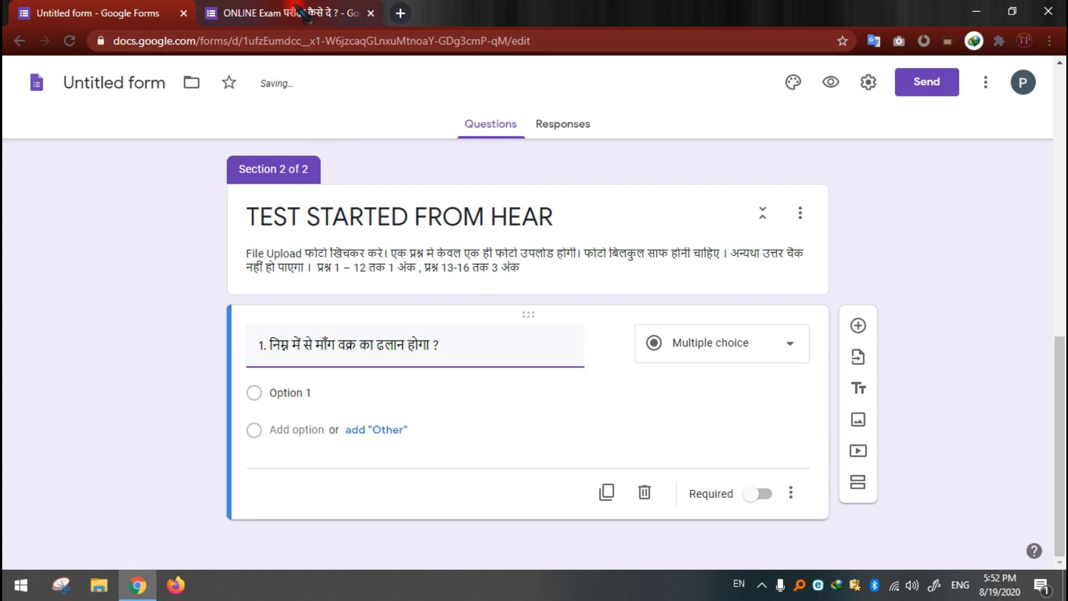
Step: Set question 1's first option to "दायें ऊपर की और होगी", copied from the sample form
click(300, 12)
drag(375, 377, 276, 373)
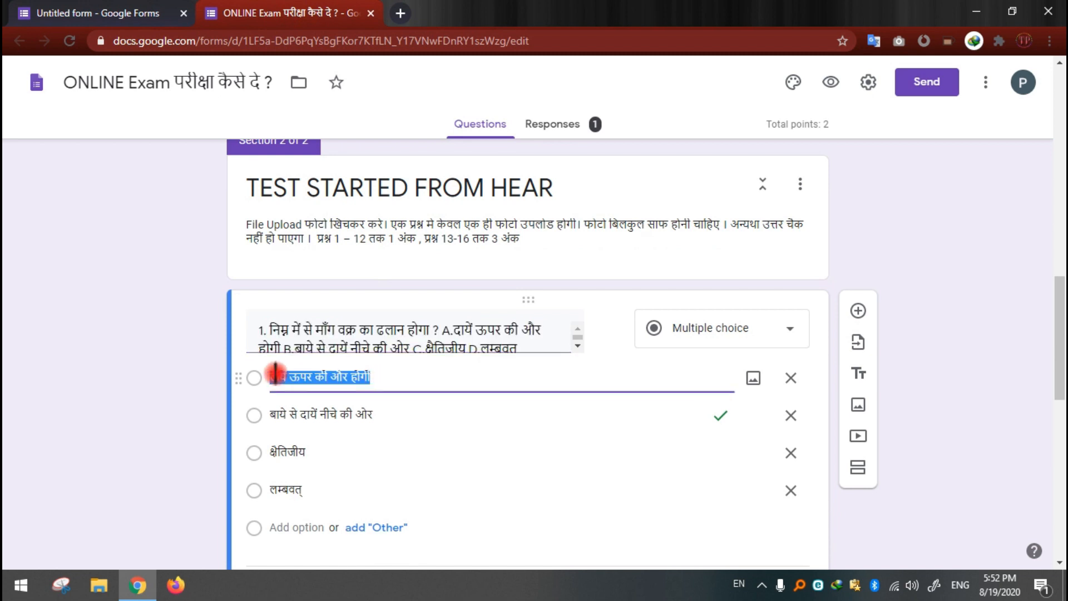
click(167, 12)
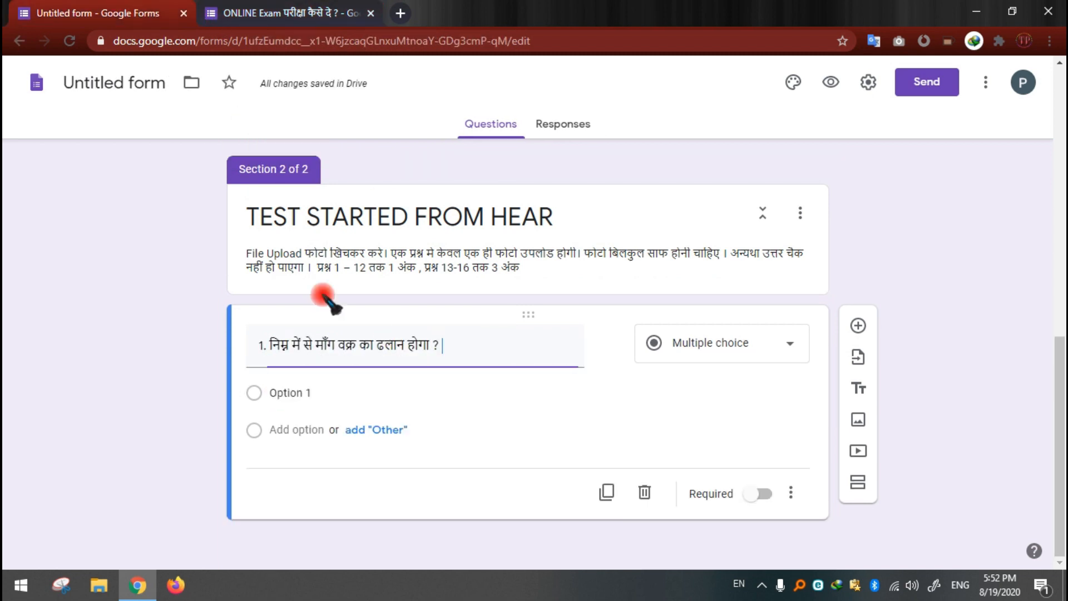
click(304, 393)
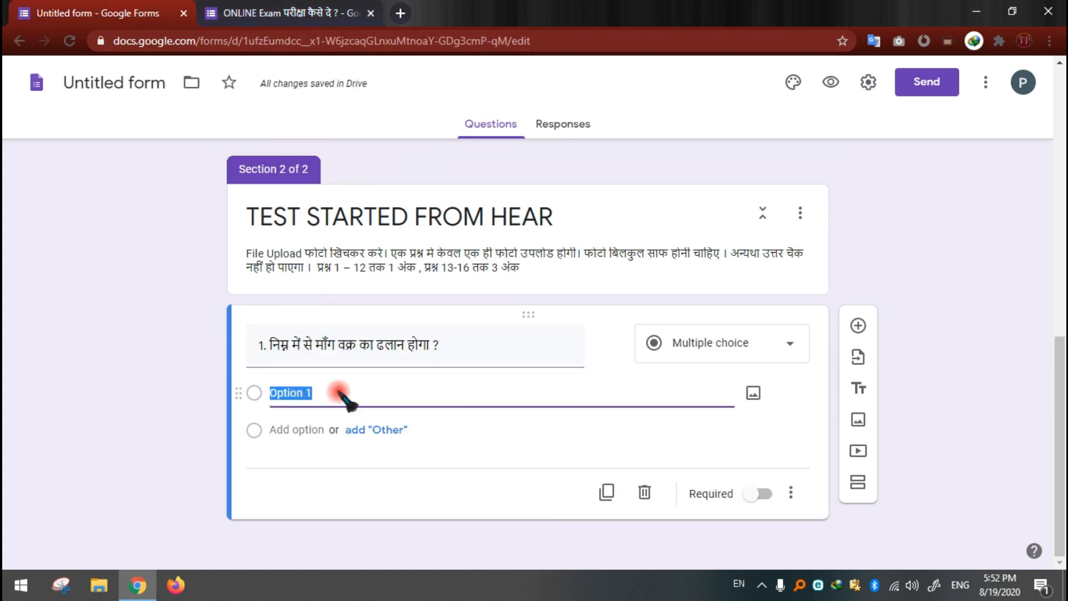
key(ctrl+v)
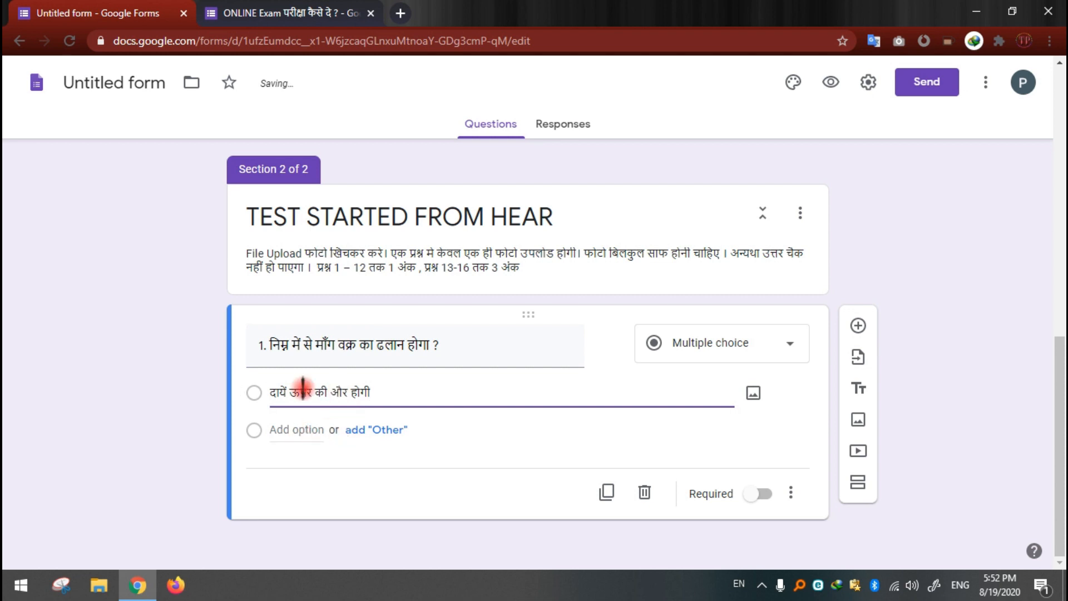
Step: Add a second option to question 1, "बाये से दायें नीचे की ओर", copied from the sample form
key(ctrl+Tab)
drag(272, 415, 356, 427)
key(ctrl+c)
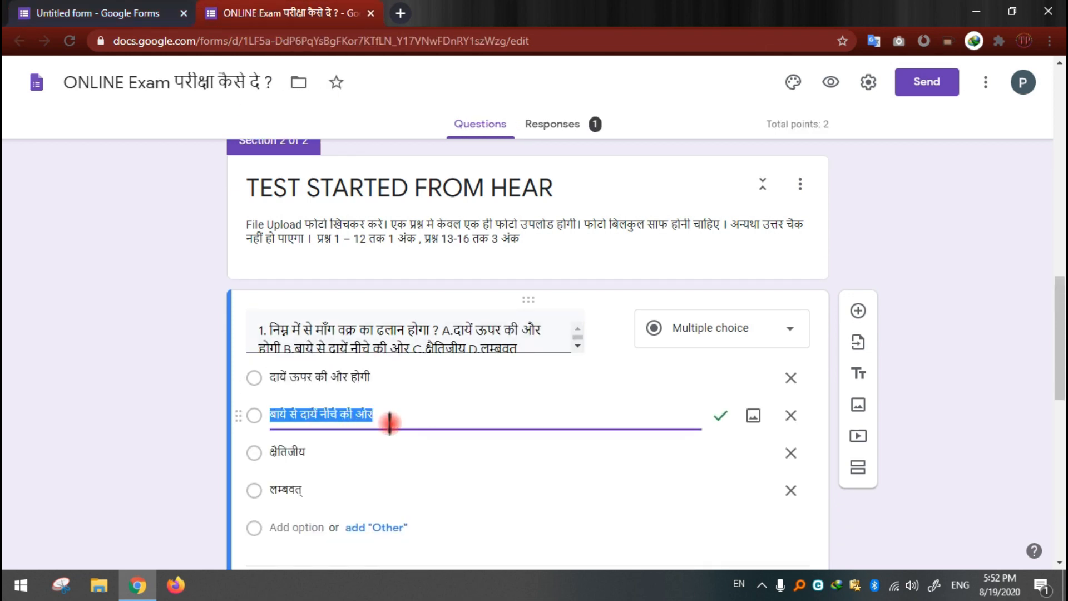
key(ctrl+Tab)
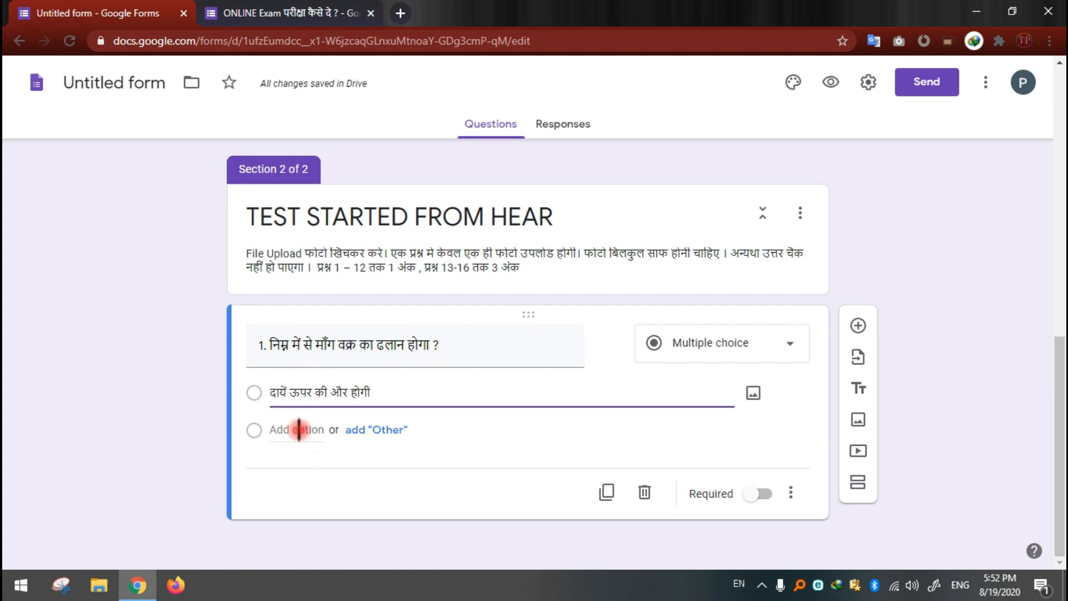
click(299, 429)
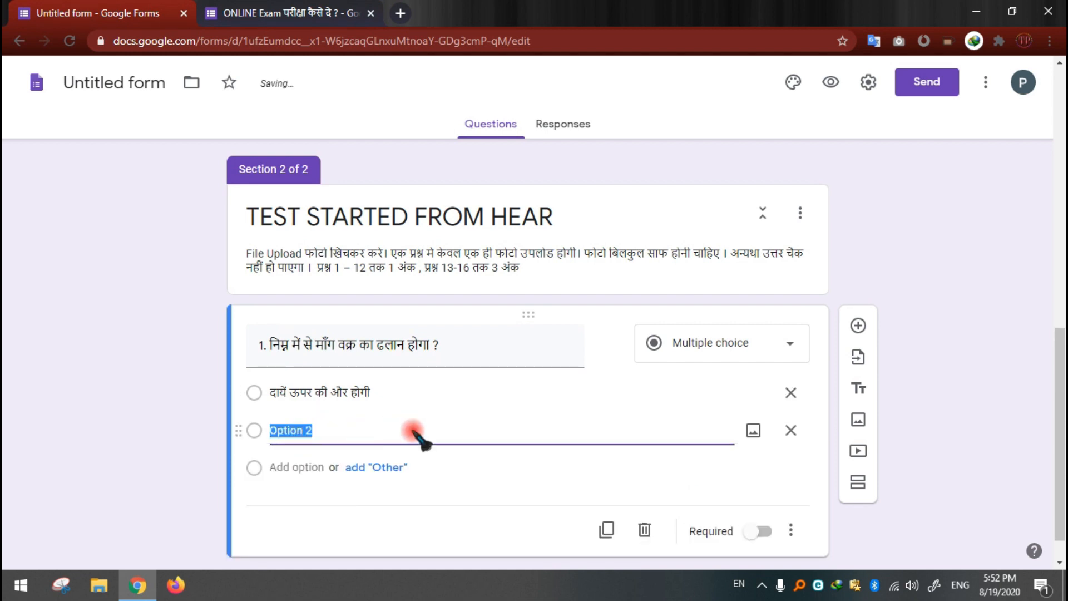
key(ctrl+v)
Step: Add a third option to question 1, "क्षैतिजीय", copied from the sample form
click(271, 8)
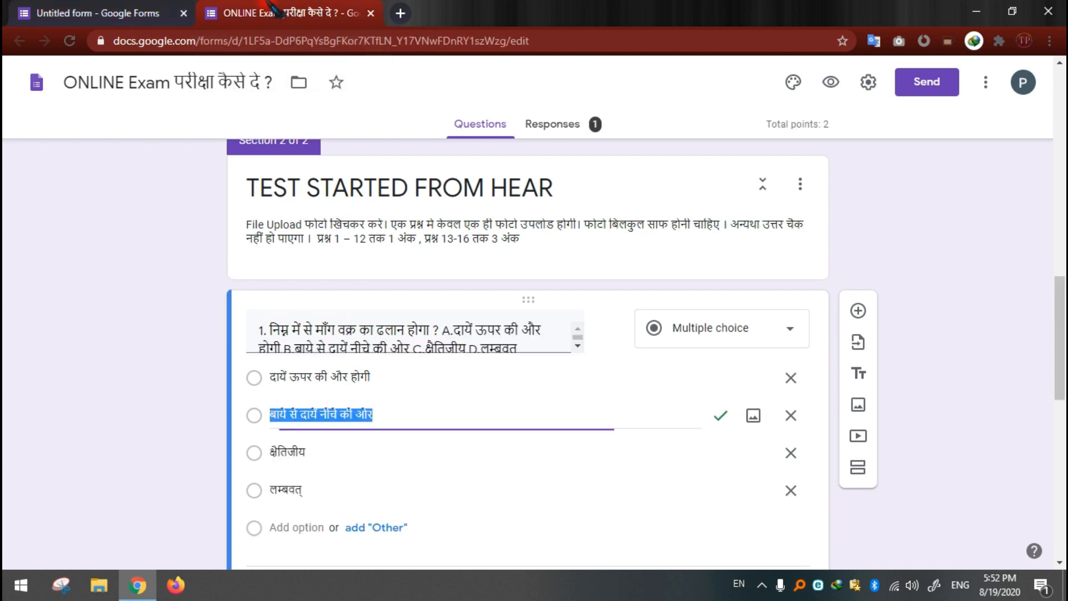
drag(272, 452, 338, 450)
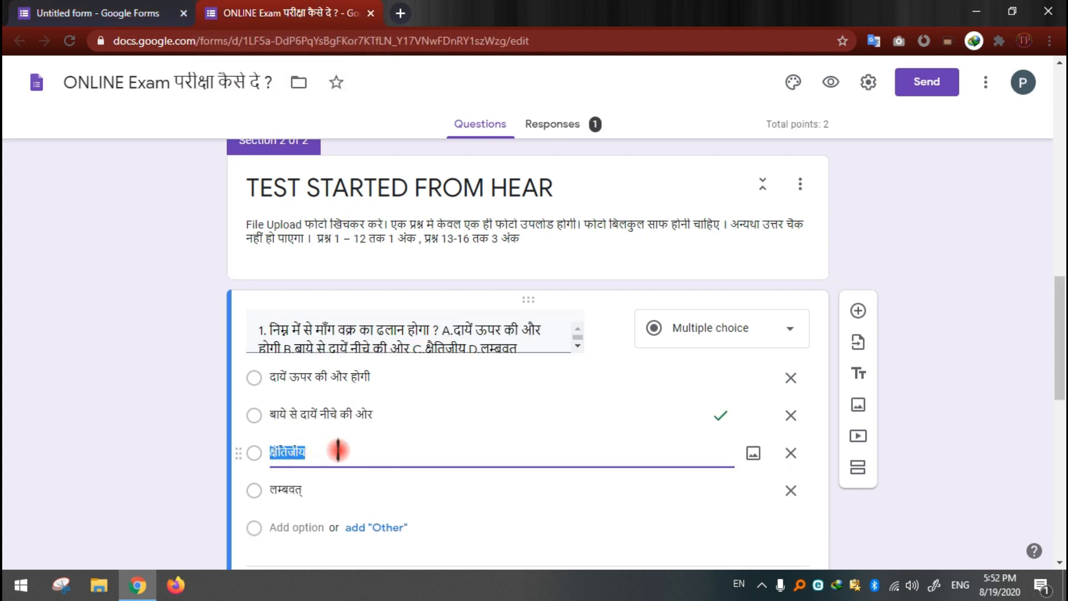
click(115, 9)
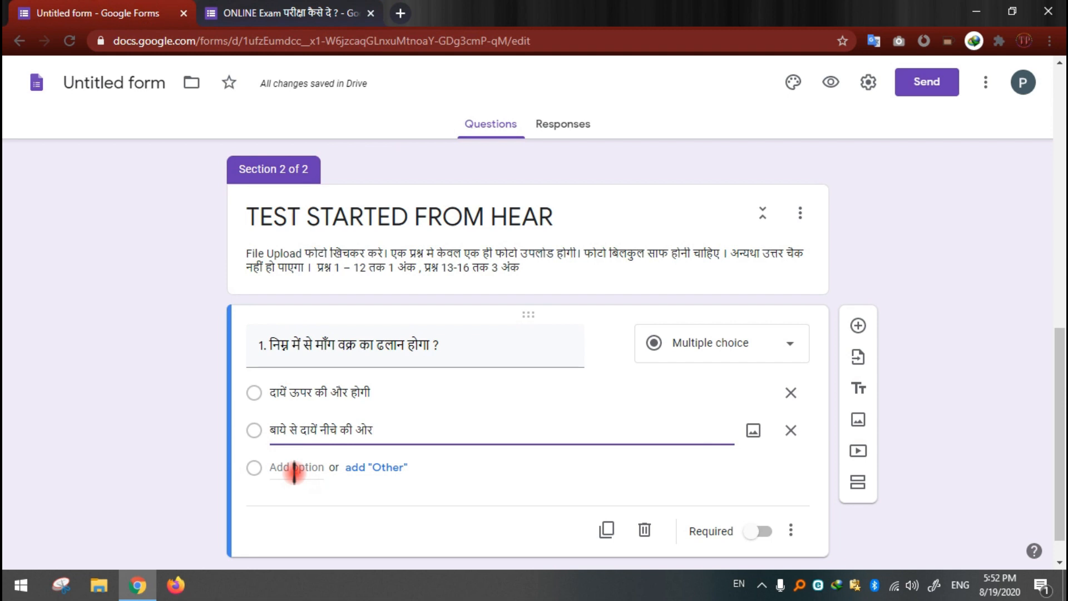
click(294, 469)
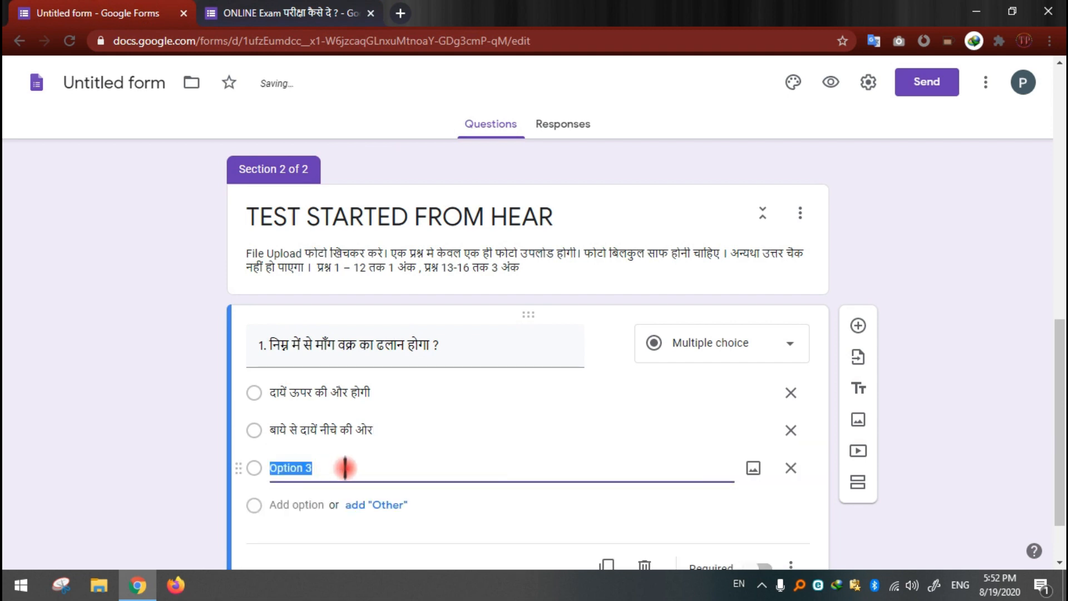
key(ctrl+v)
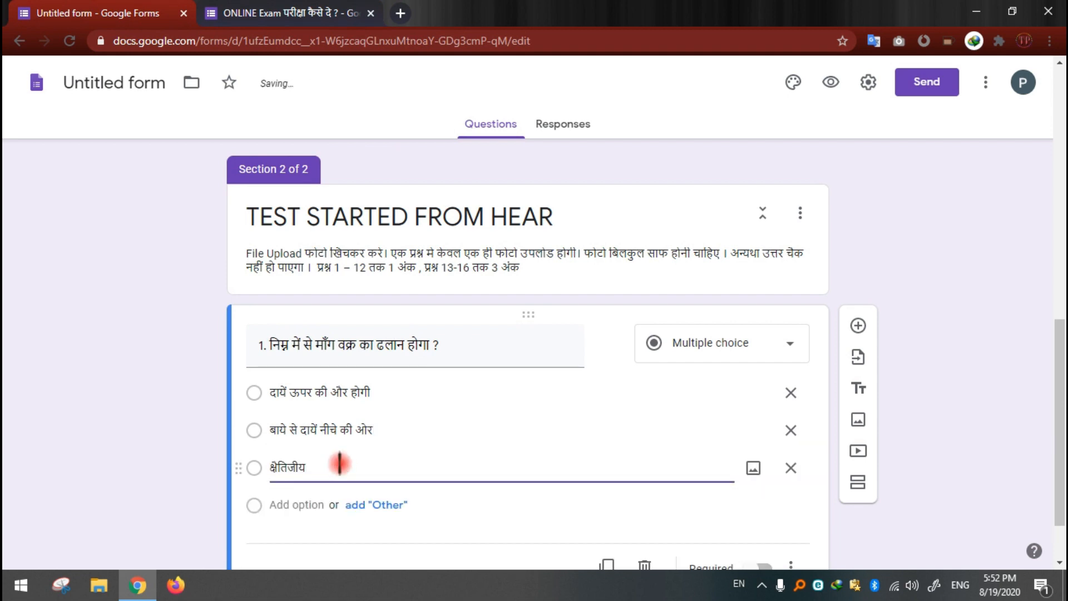
Step: Add a fourth option to question 1, "लम्बवत्", copied from the sample form
click(314, 15)
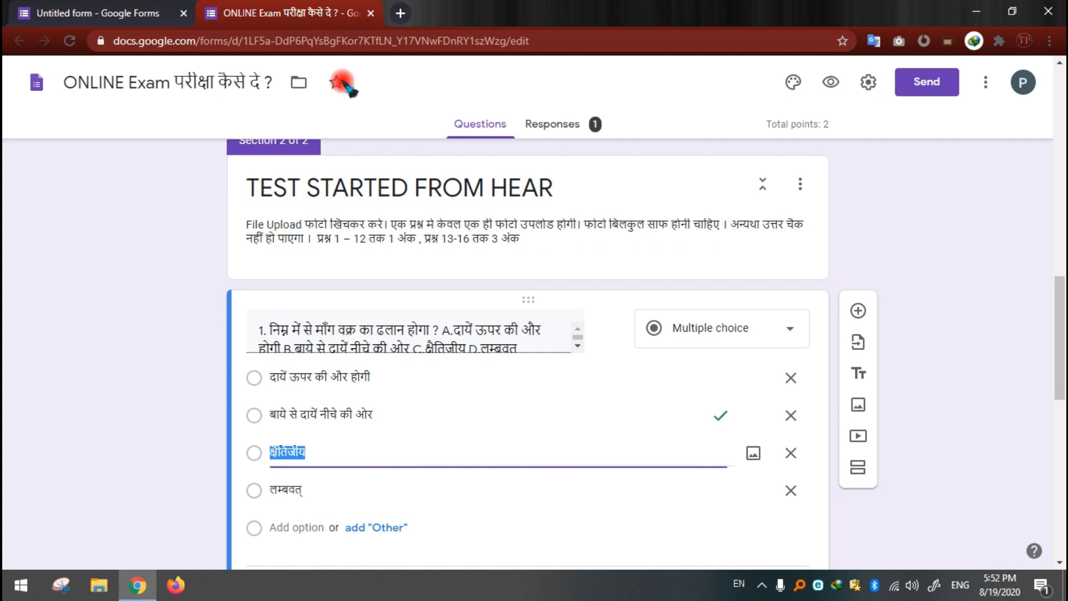
double_click(282, 490)
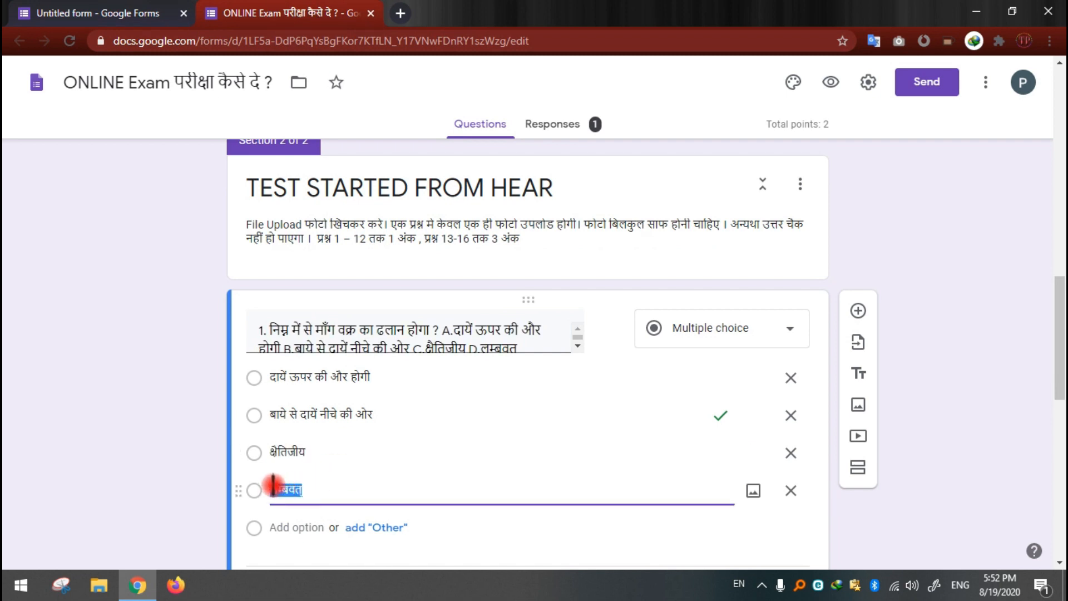
click(127, 14)
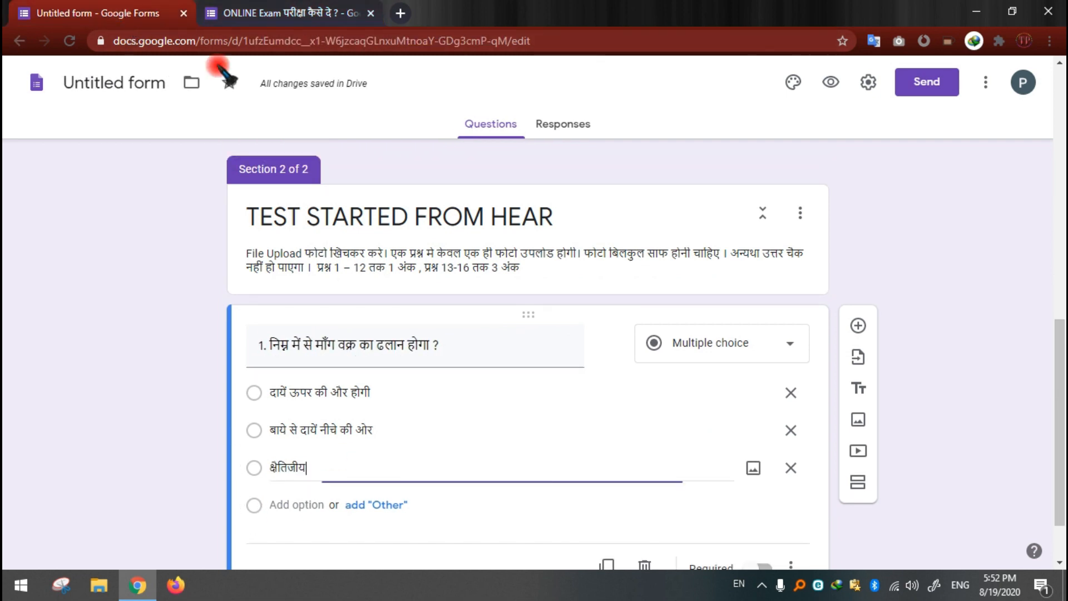
click(303, 504)
key(ctrl+v)
click(148, 425)
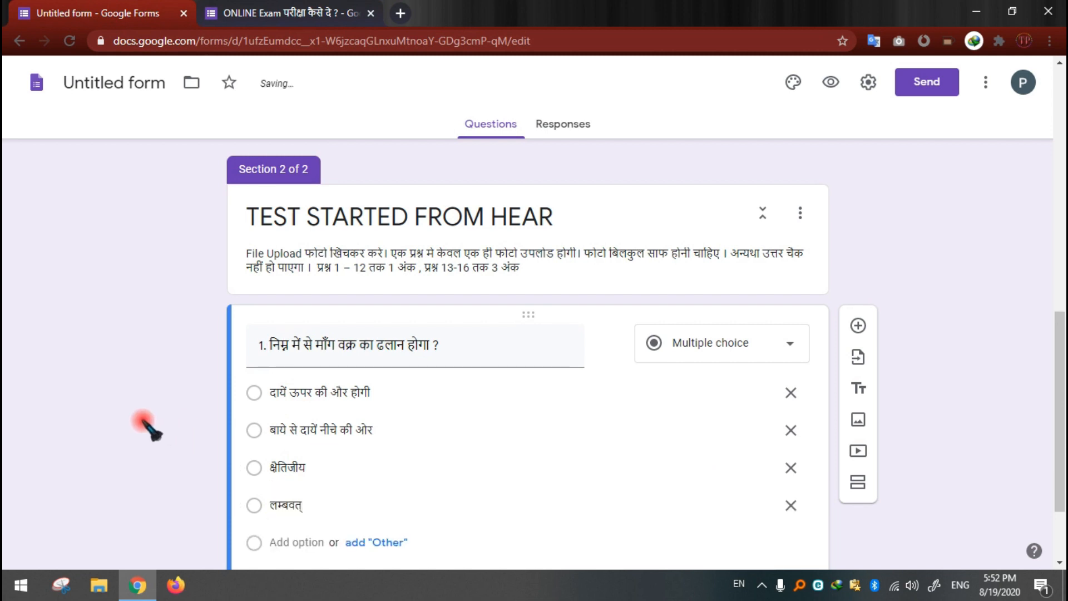
Step: Add a multiple choice question after question 1 and start its text with "2. बताइये", switching the input language to Hindi (Microsoft Indic)
scroll(284, 489, down, 2)
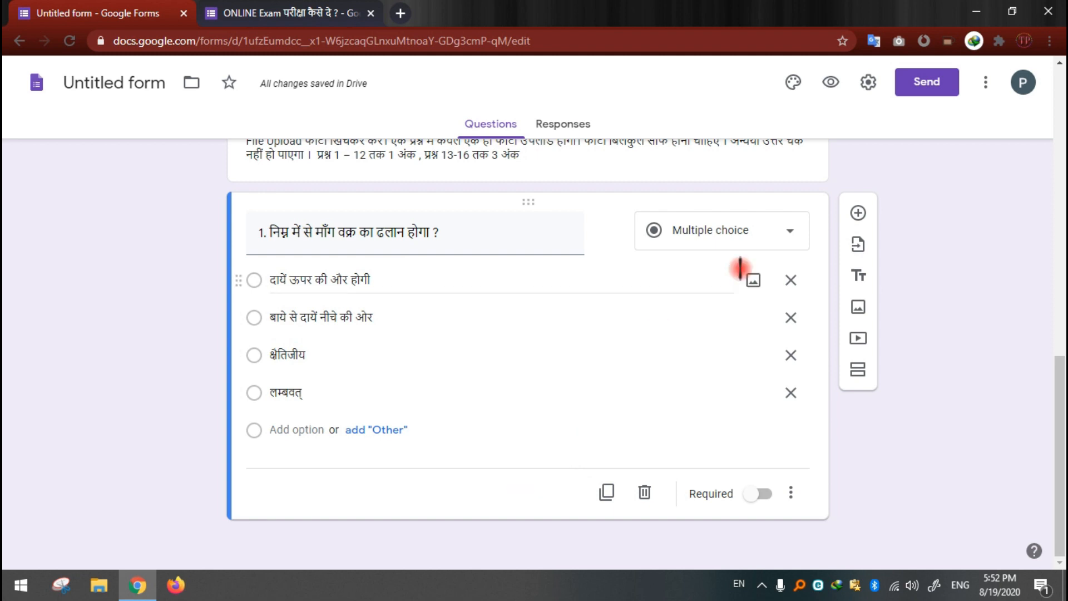
click(859, 213)
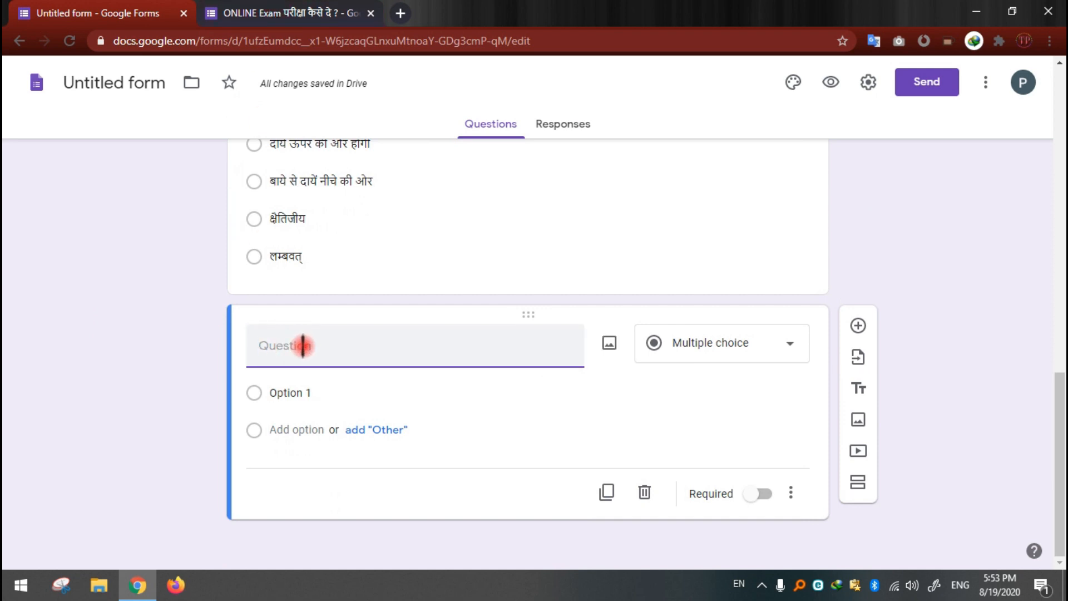
key(super+space)
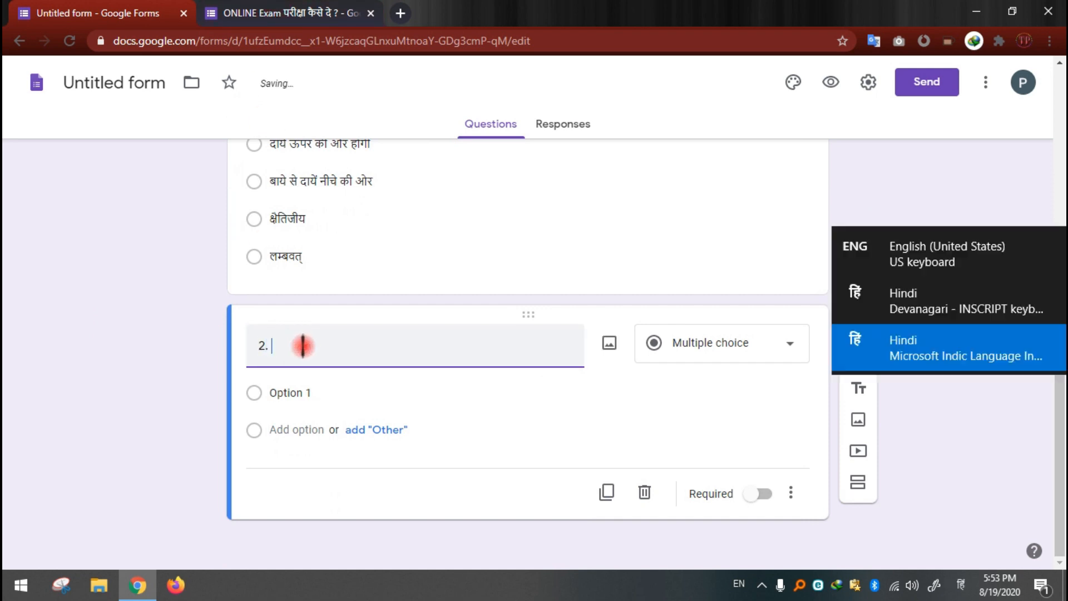
key(ctrl+Tab)
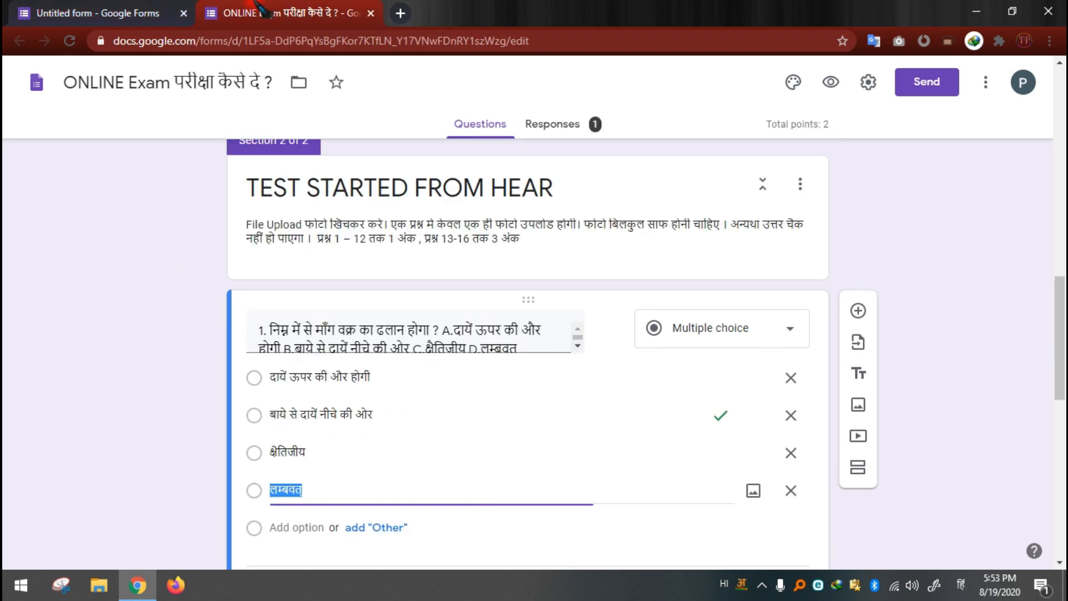
scroll(417, 401, down, 5)
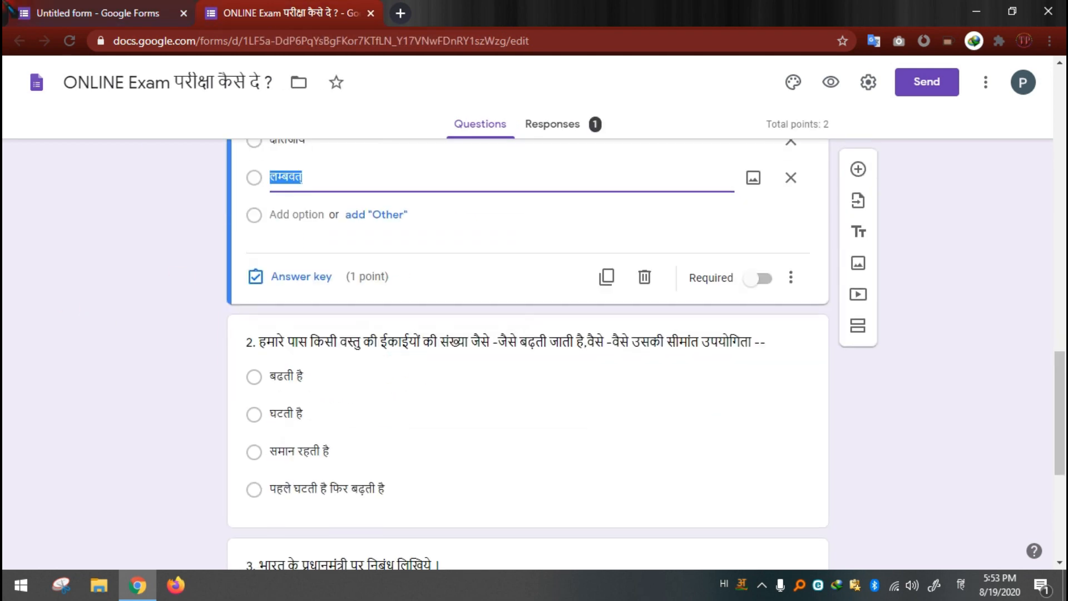
key(ctrl+Tab)
click(307, 348)
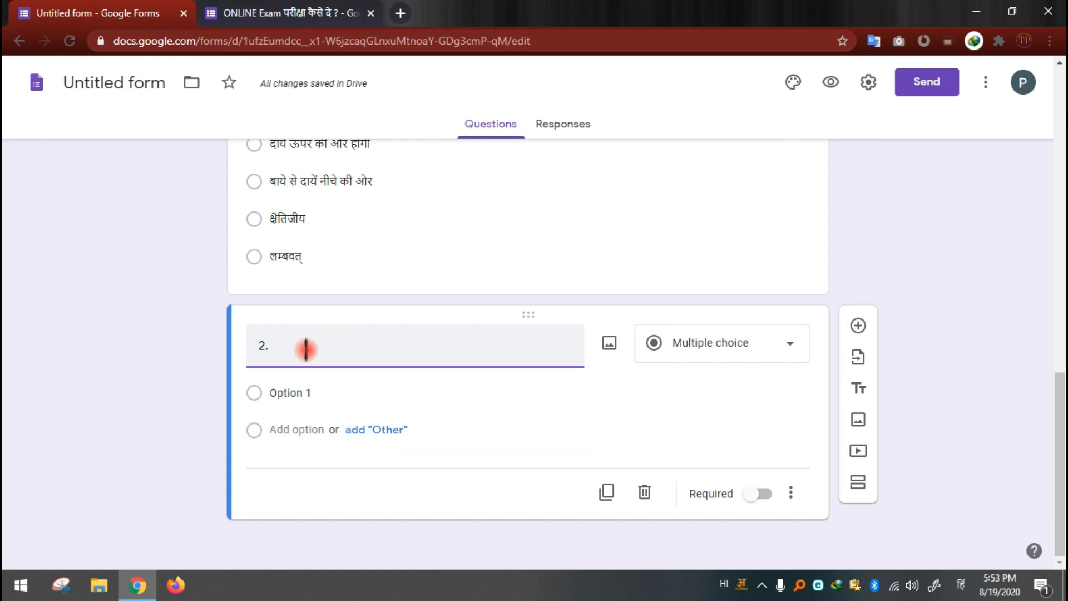
text(BA)
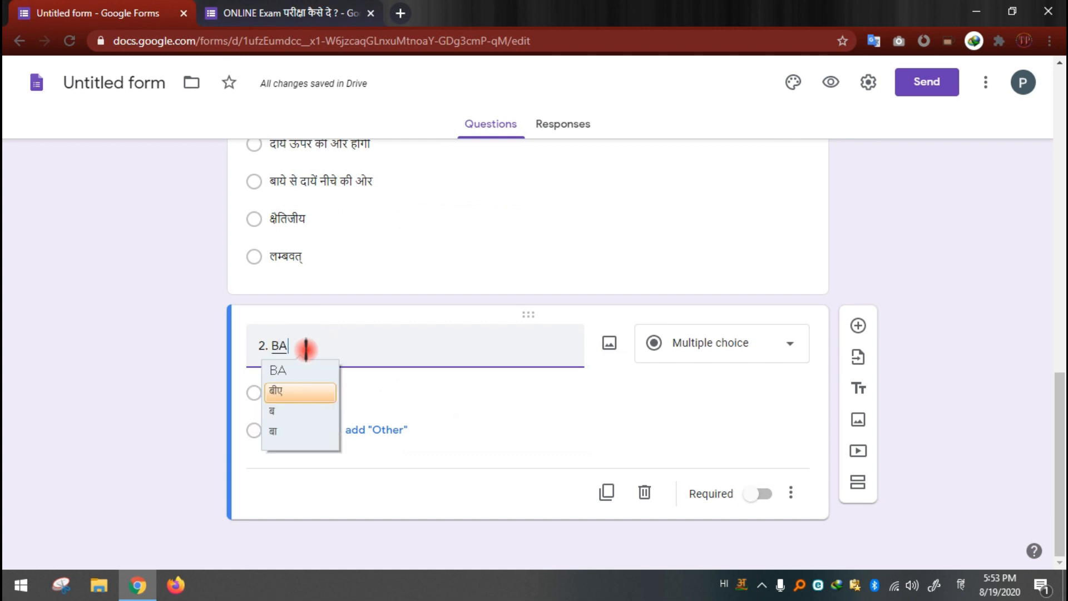
text(TAAIYE)
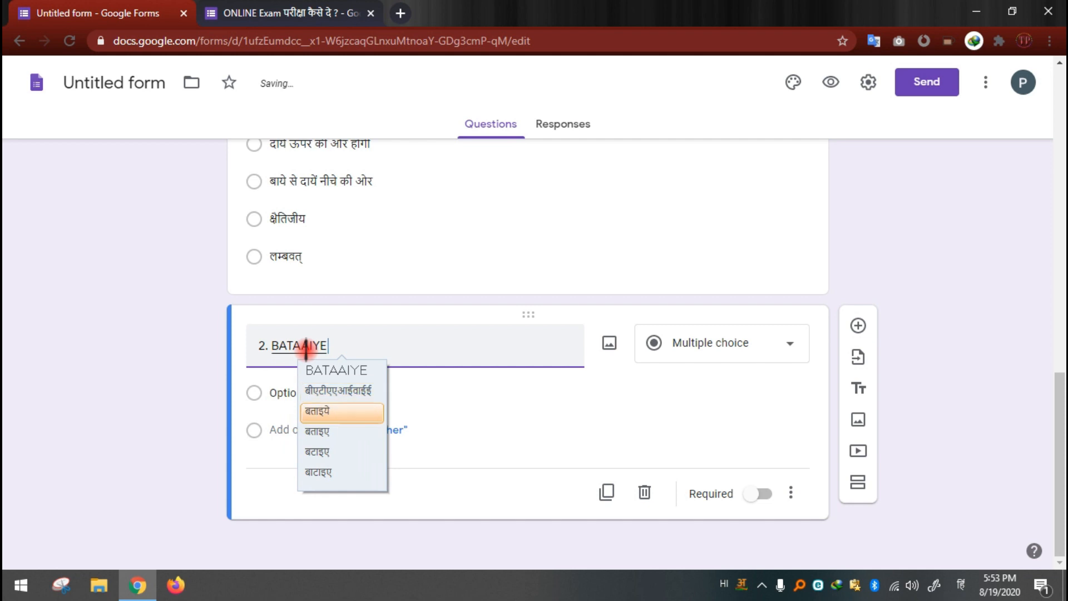
key(Return)
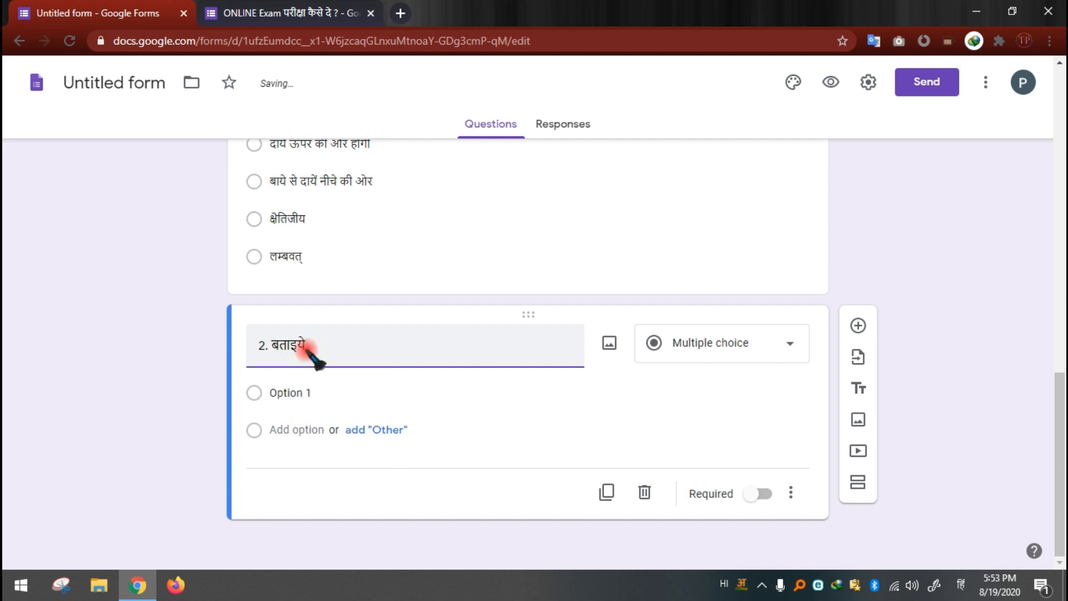
Step: Complete the second question's text as "2. बताइये पर्यटन किस क्षेत्र की गतिविधि है ?"
text(मू)
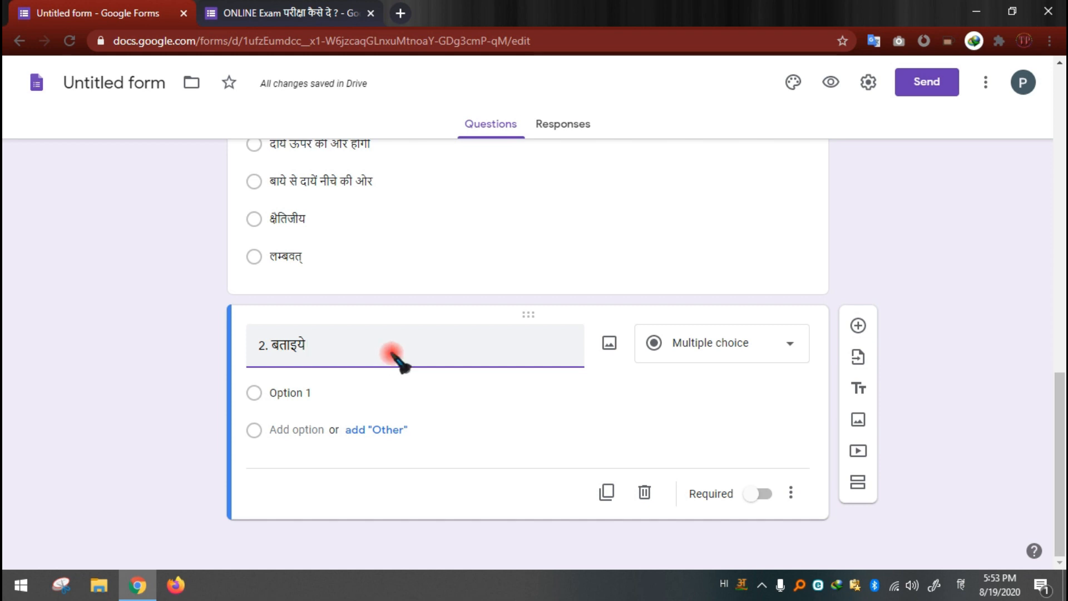
scroll(394, 335, up, 5)
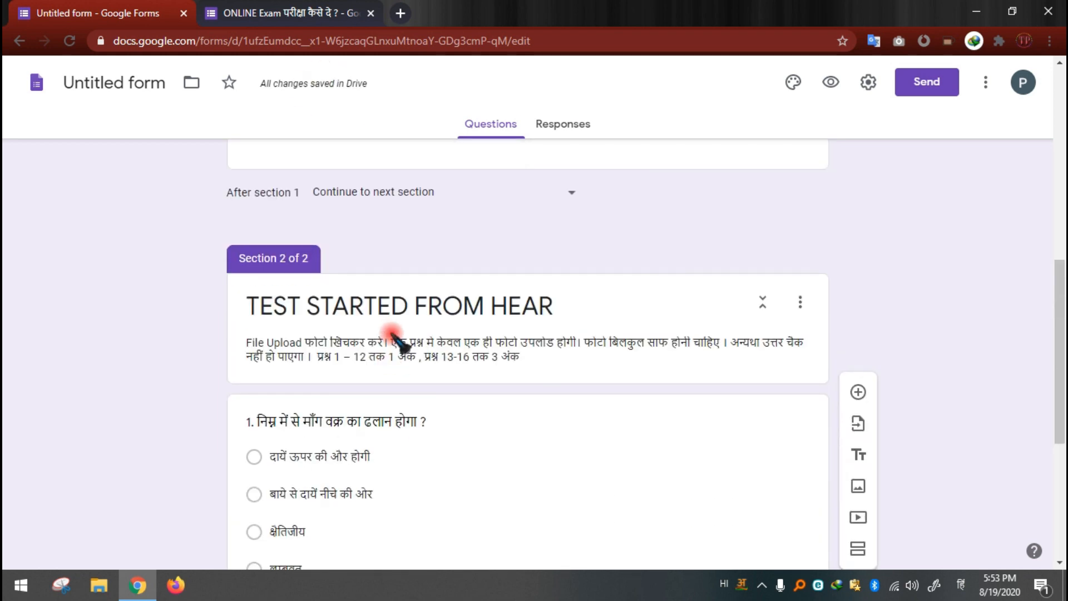
scroll(394, 335, down, 5)
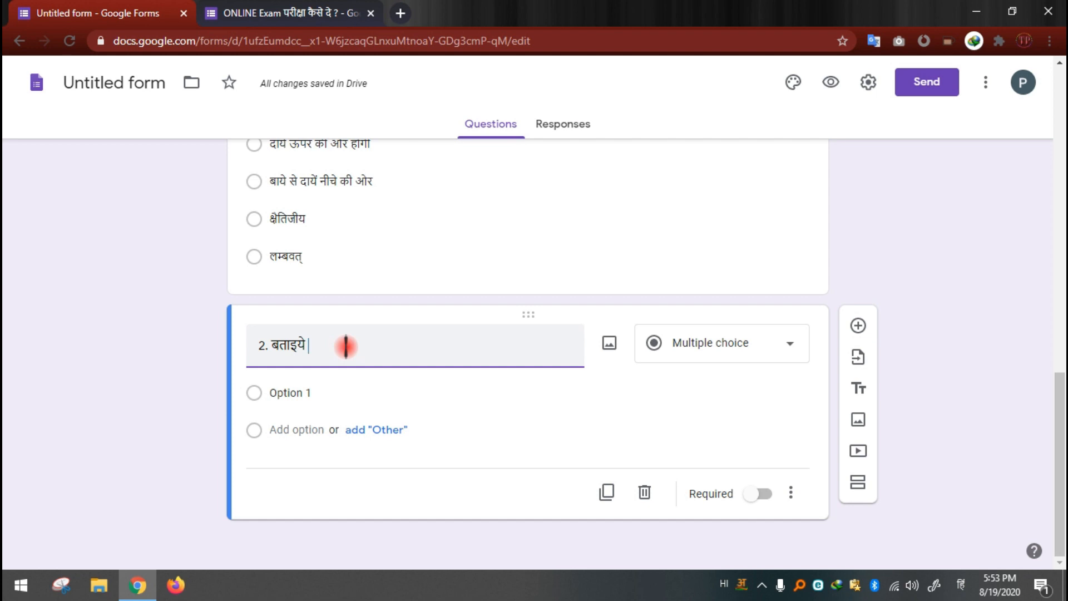
text(paryt)
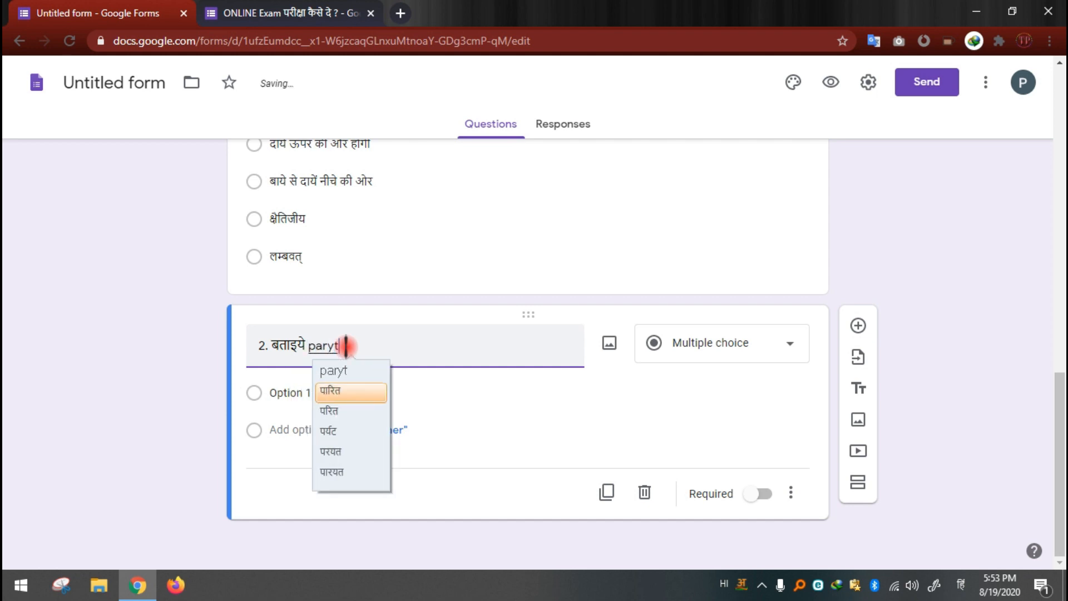
key(BackSpace)
text(atan)
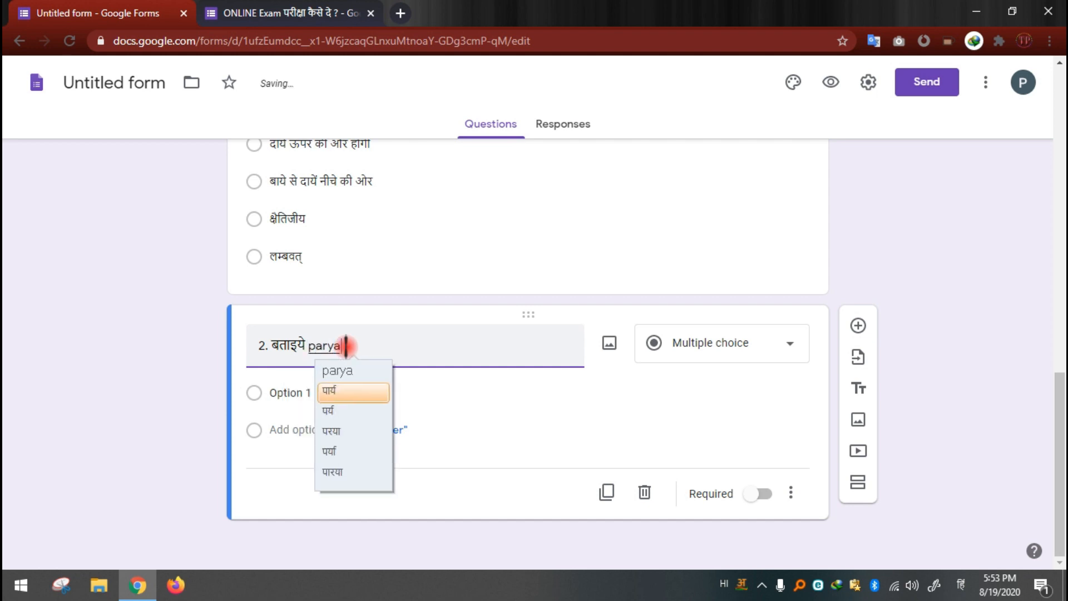
text(किस )
text(क्षेत्र )
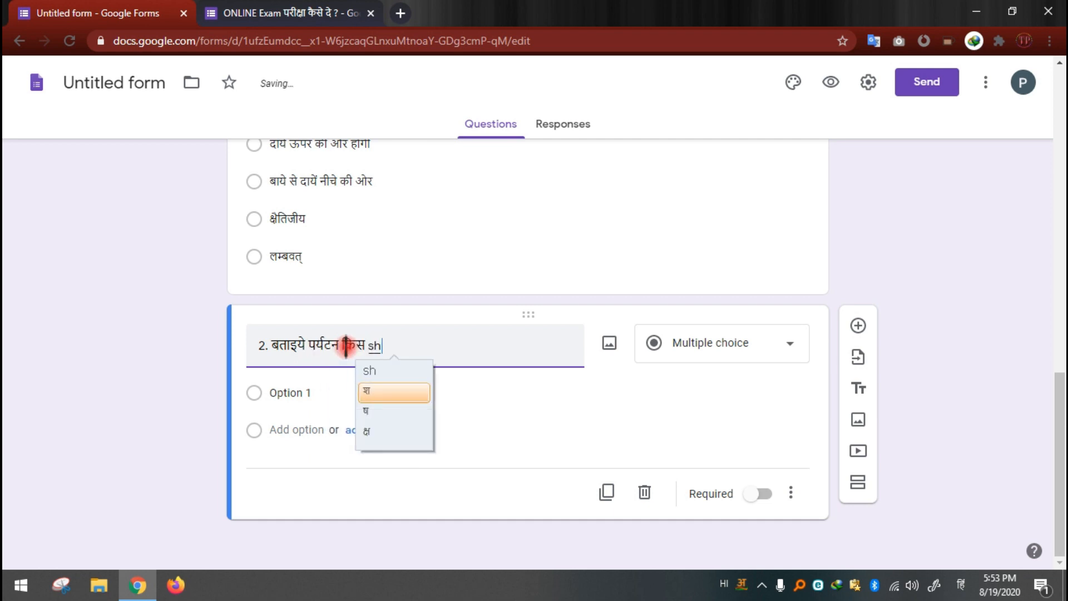
text(की gativ)
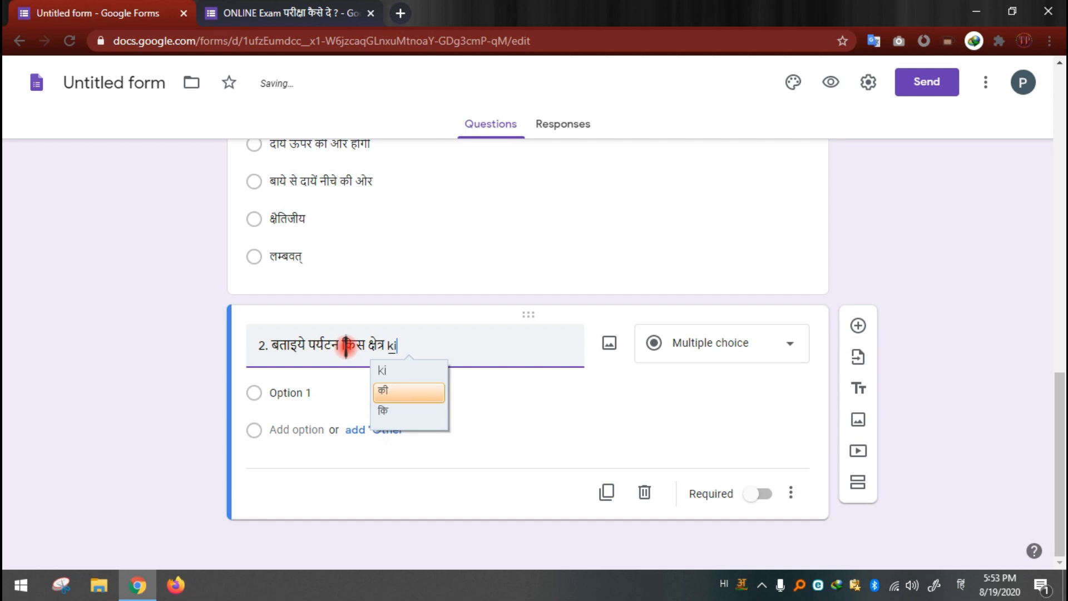
text(idhi he)
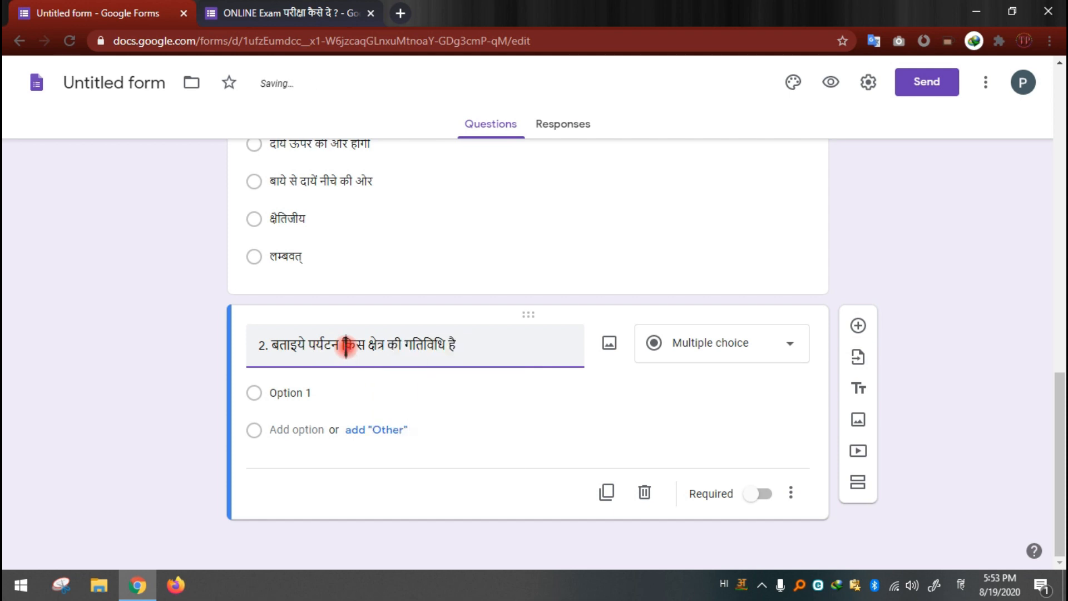
Step: Set question 2's first option to "प्राथमिक क्षेत्र"
click(293, 395)
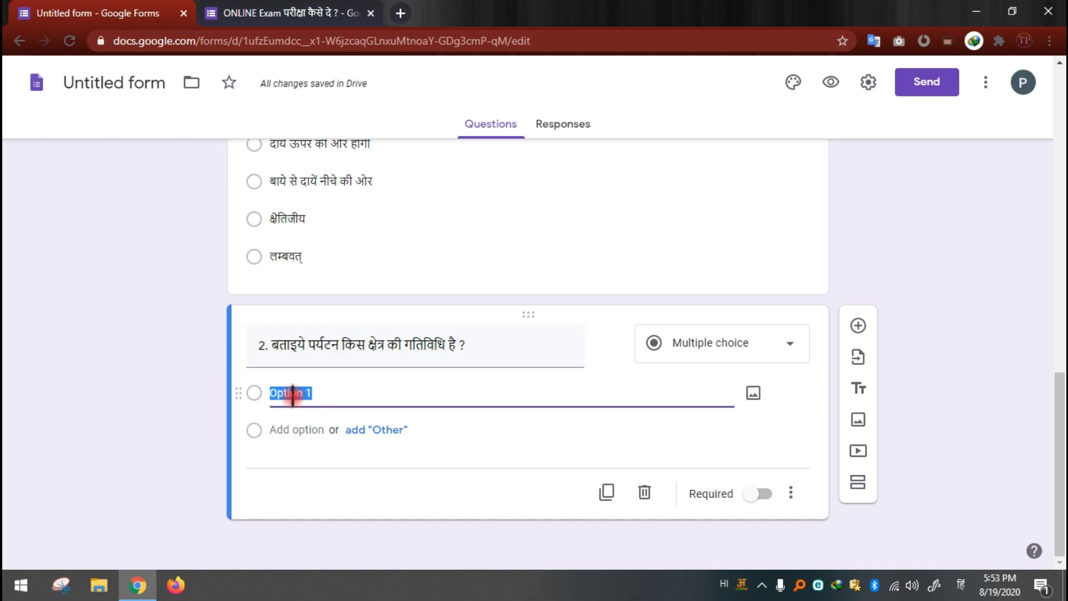
text(pr)
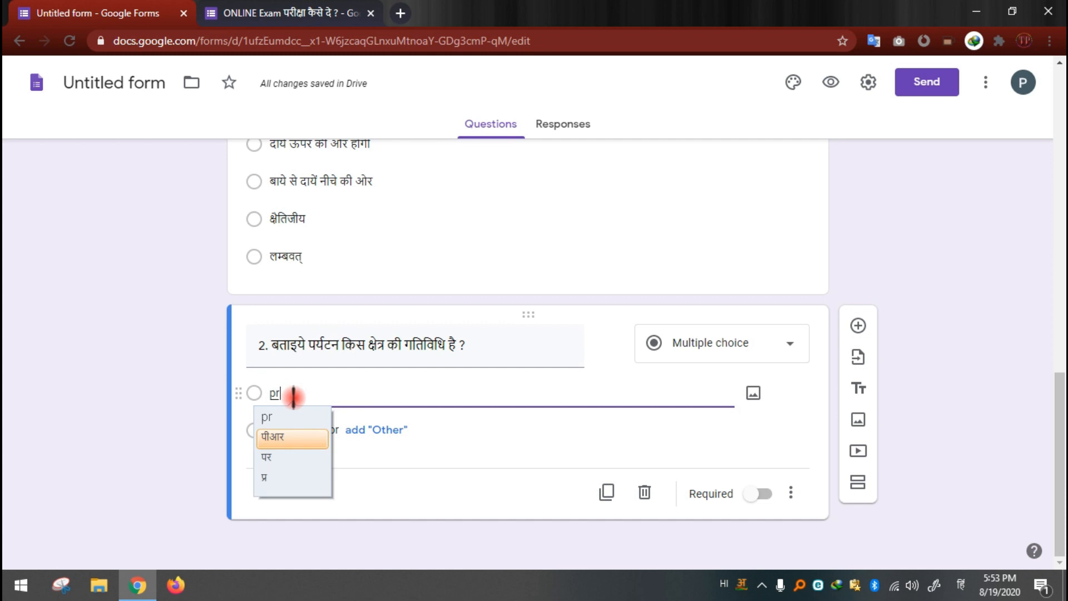
text(athamik sg)
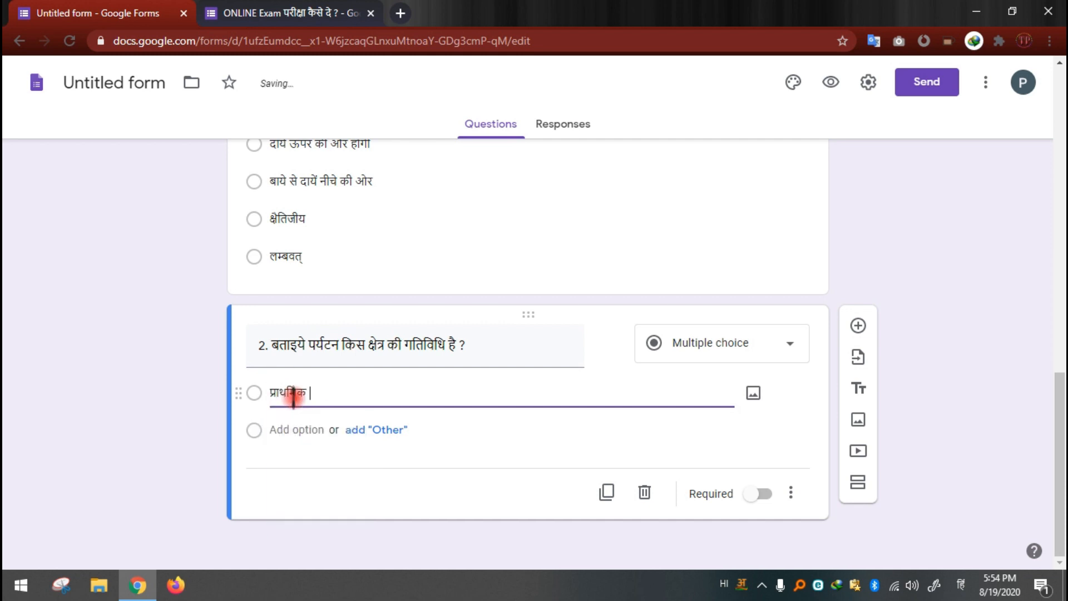
text(etra)
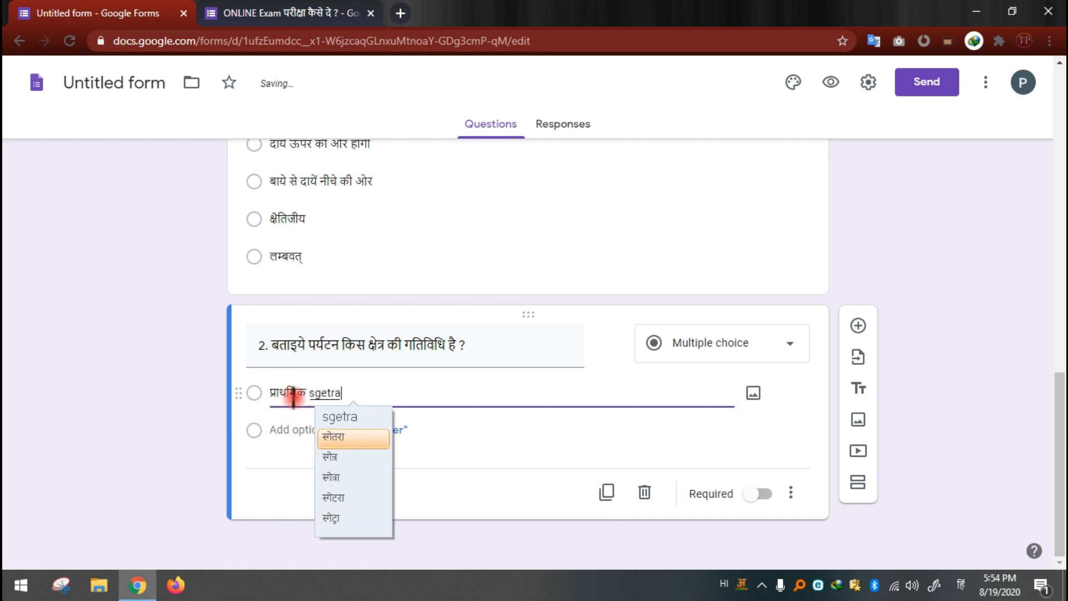
key(BackSpace)
key(BackSpace)
key(BackSpace)
key(BackSpace)
key(BackSpace)
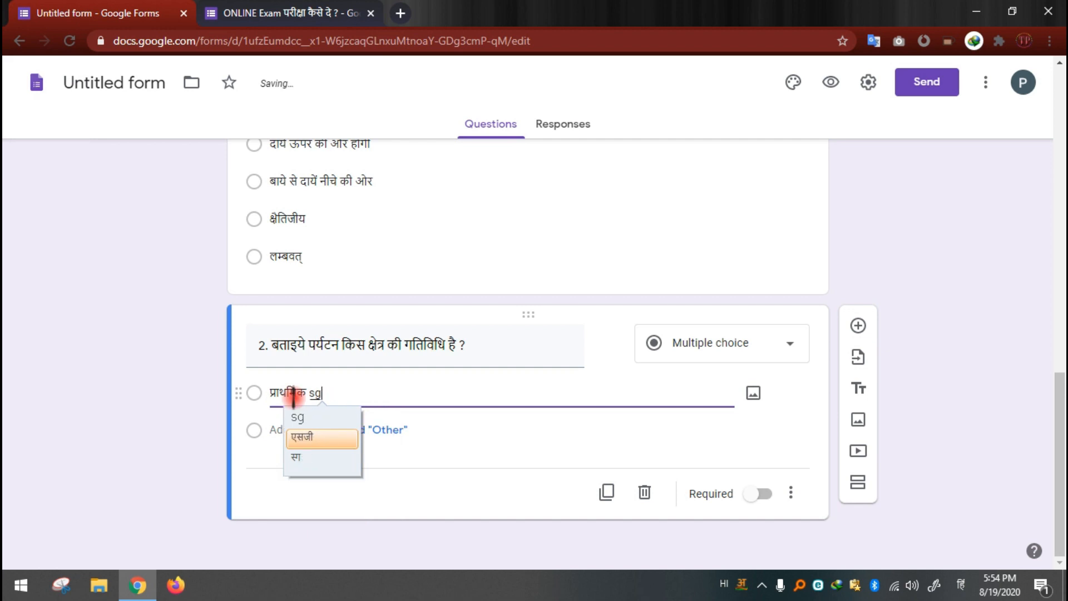
text(hetra)
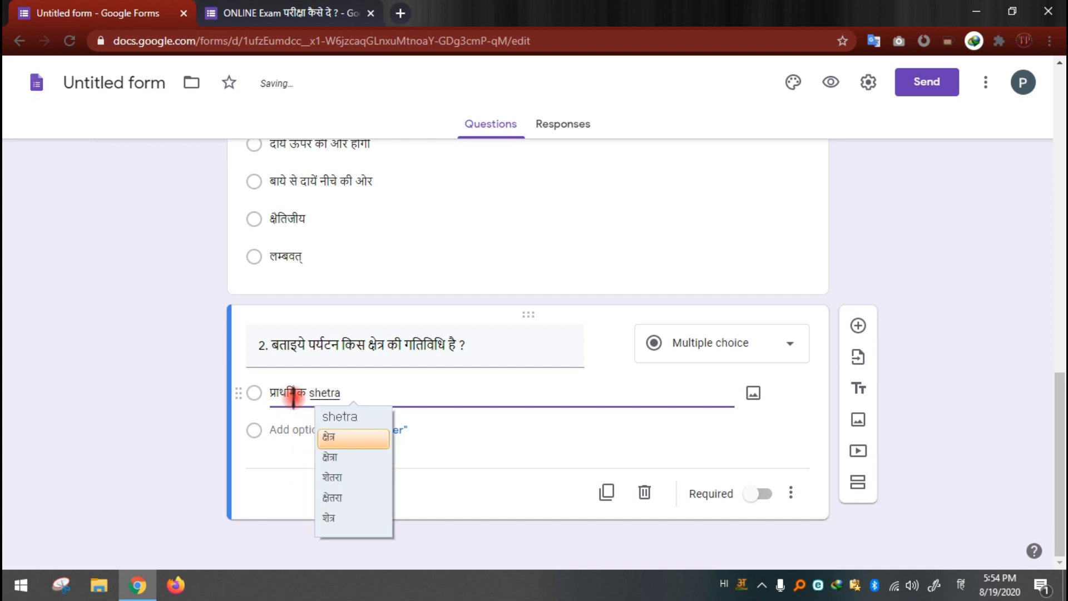
key(space)
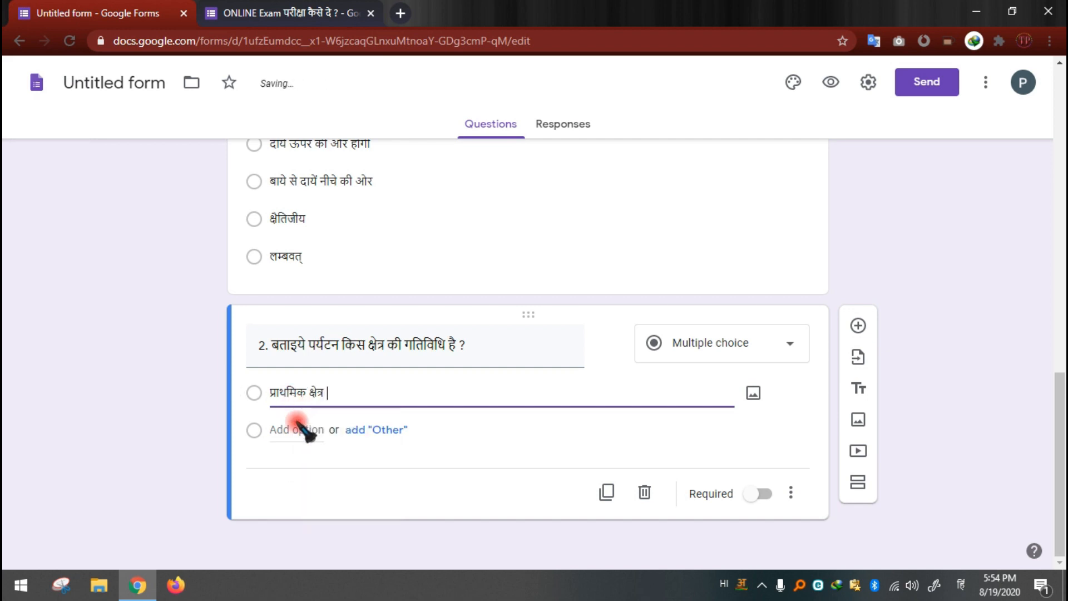
Step: Add a second option to question 2, "द्वितीयक क्षेत्र"
click(292, 432)
text(d)
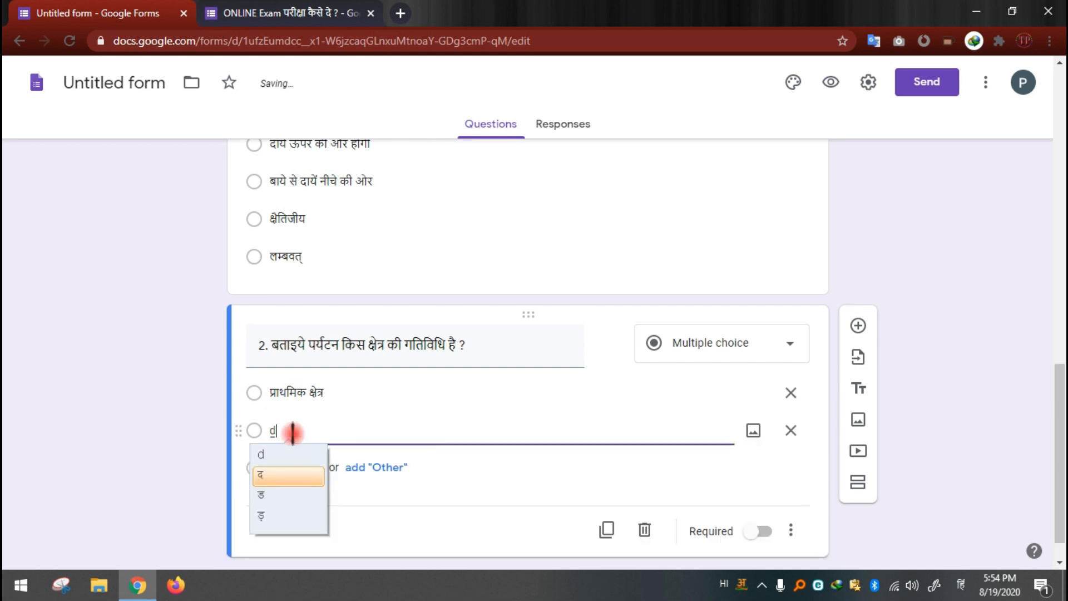
text(vit)
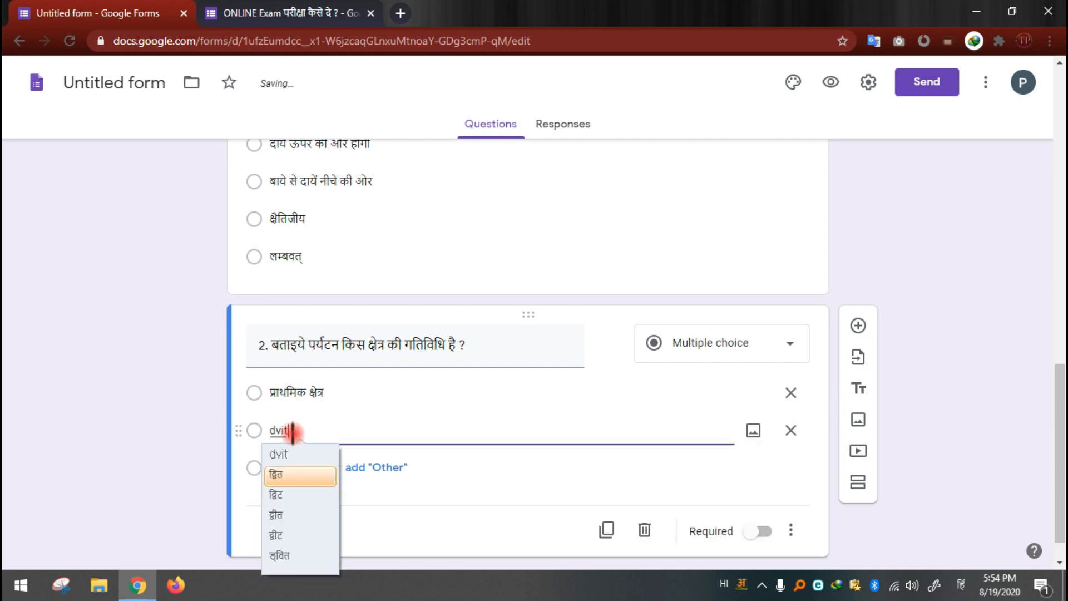
text(iyak sh)
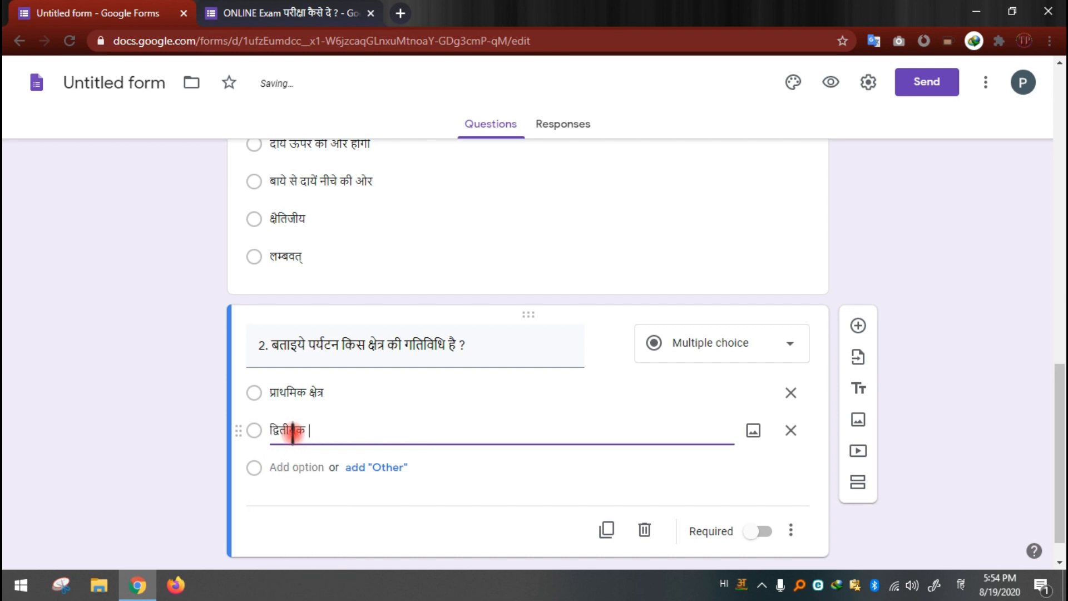
text(etra)
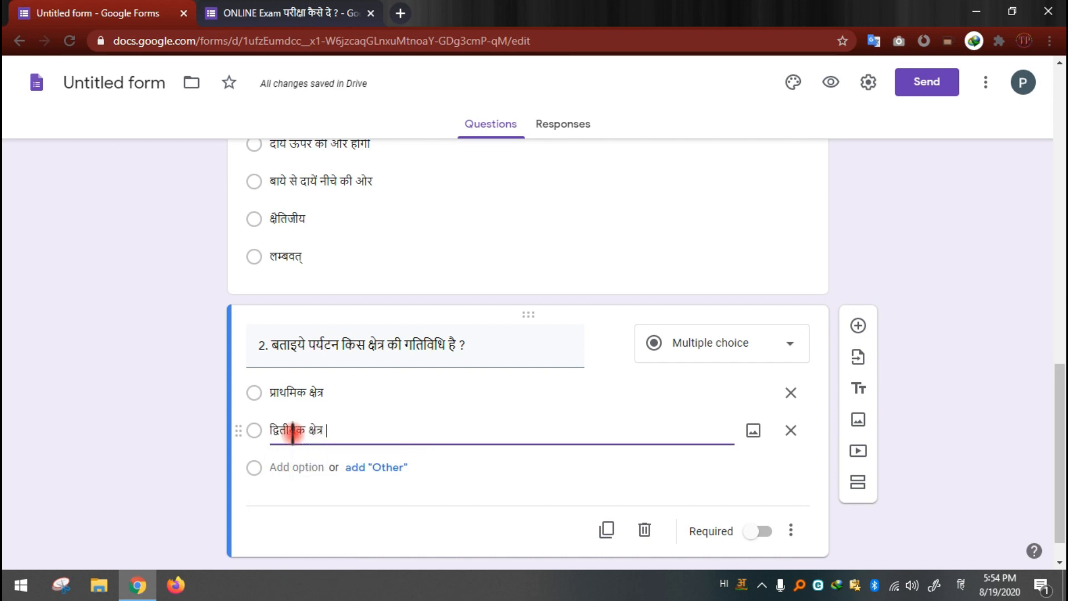
Step: Add a third option to question 2, "तृतीयक क्षेत्र"
click(288, 468)
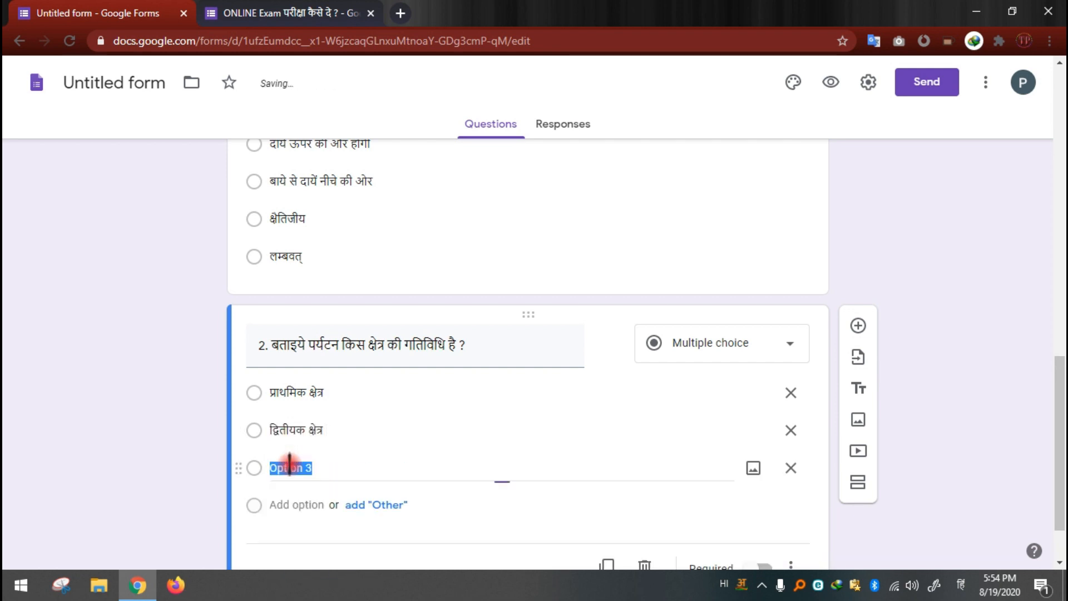
text(tri)
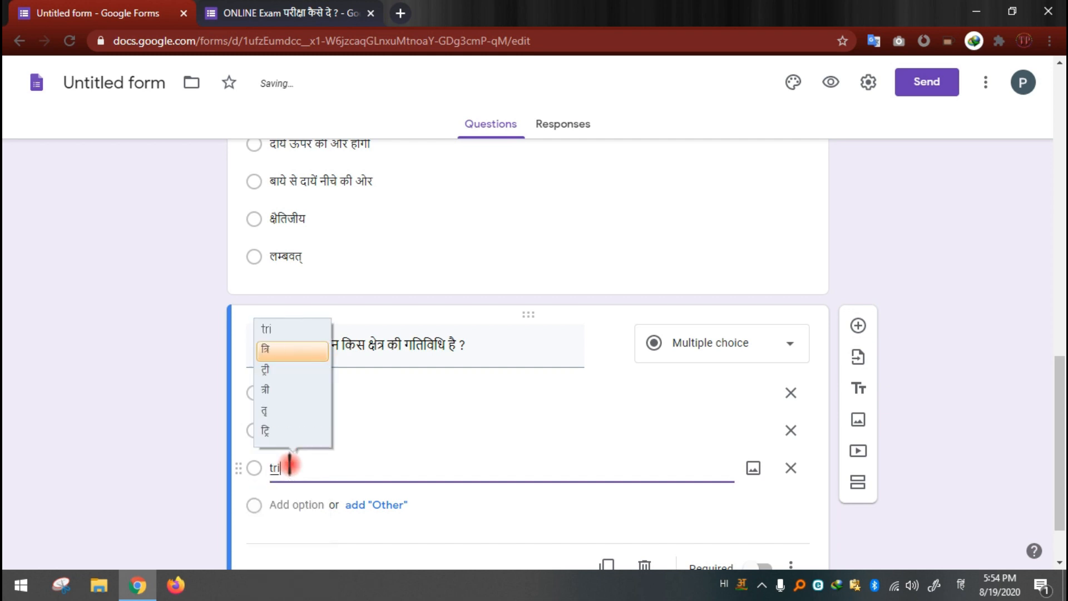
text(tiyak )
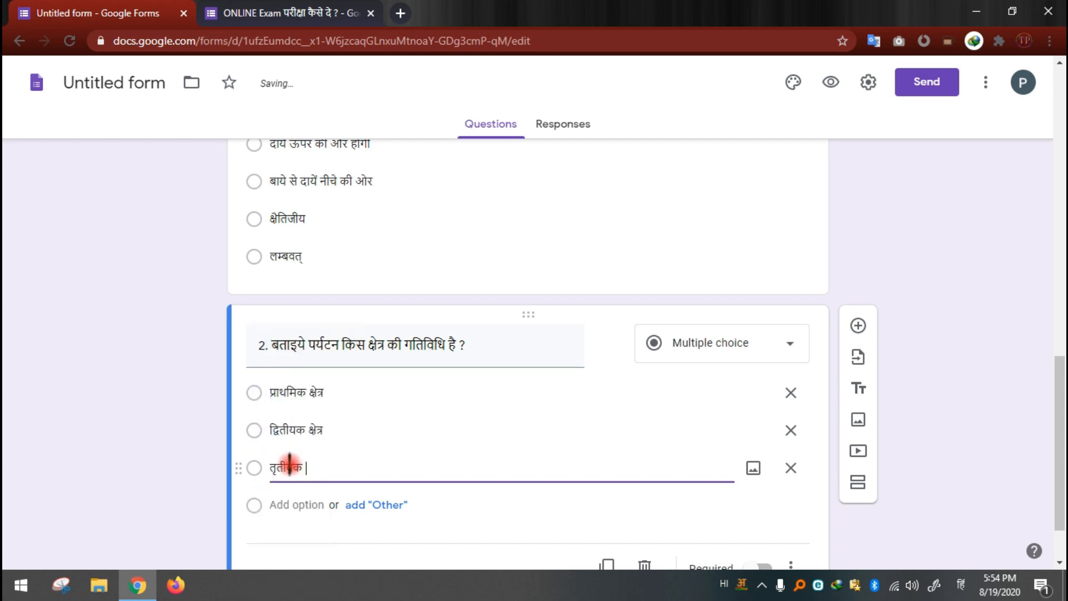
text(kshetra)
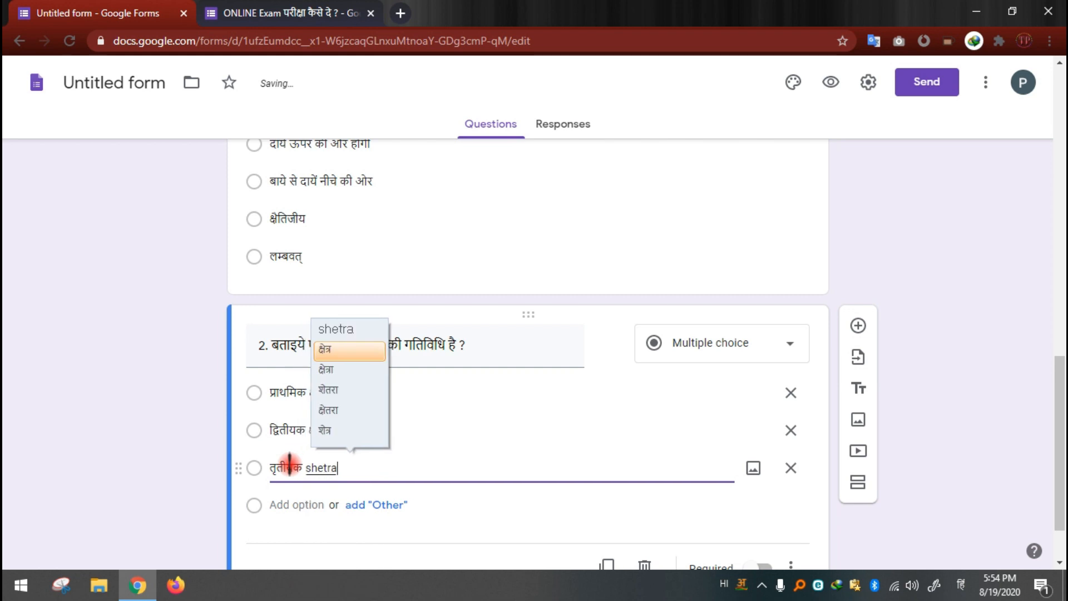
click(288, 505)
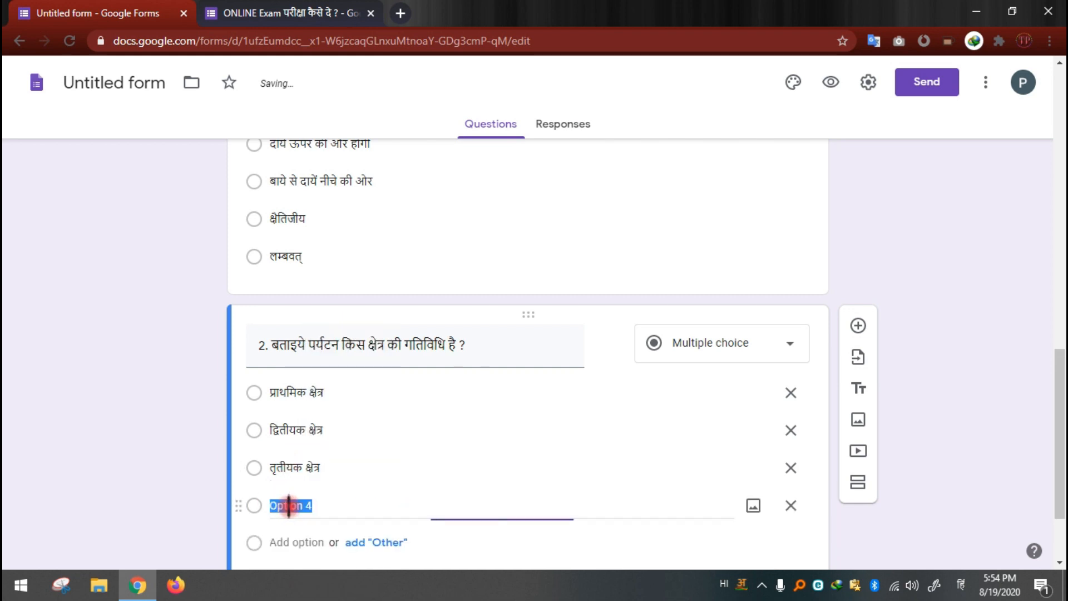
text(काओई)
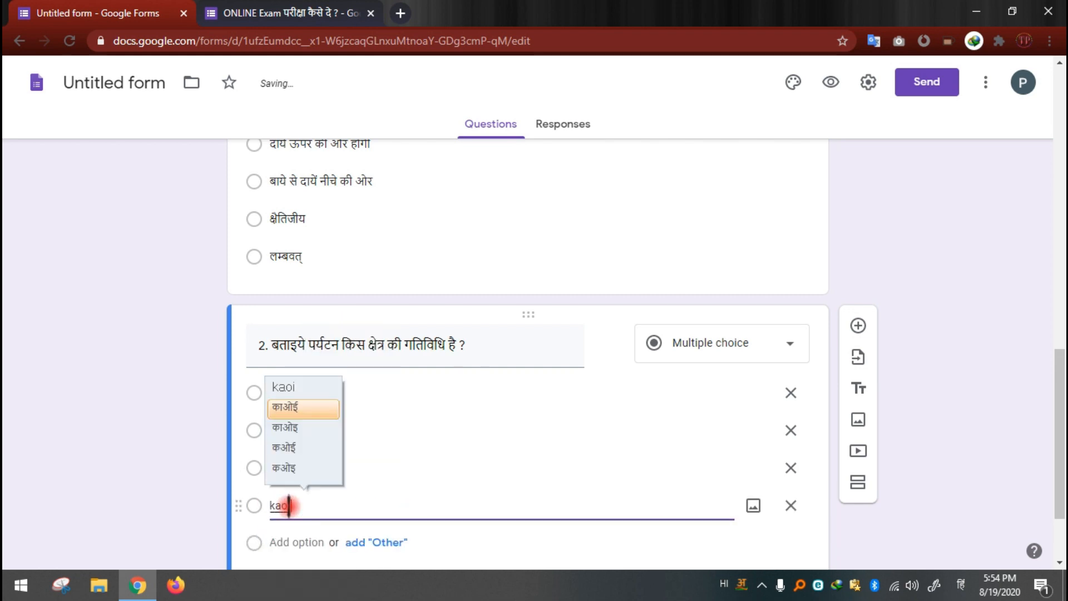
key(BackSpace)
key(BackSpace)
key(BackSpace)
key(BackSpace)
key(BackSpace)
key(BackSpace)
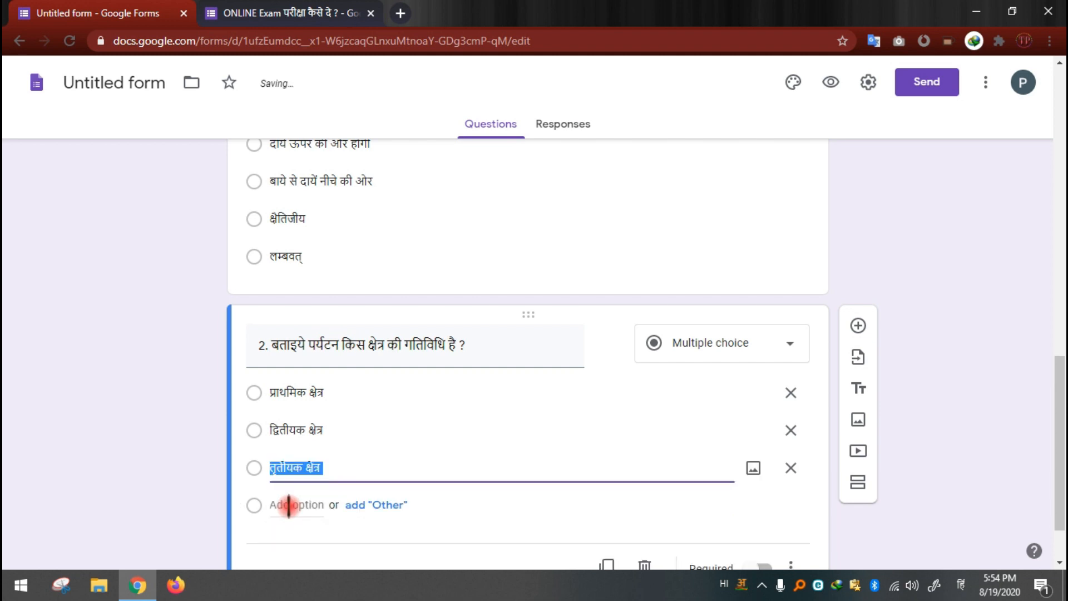
Step: Add a fourth option to question 2, "कोई नहीं"
click(288, 505)
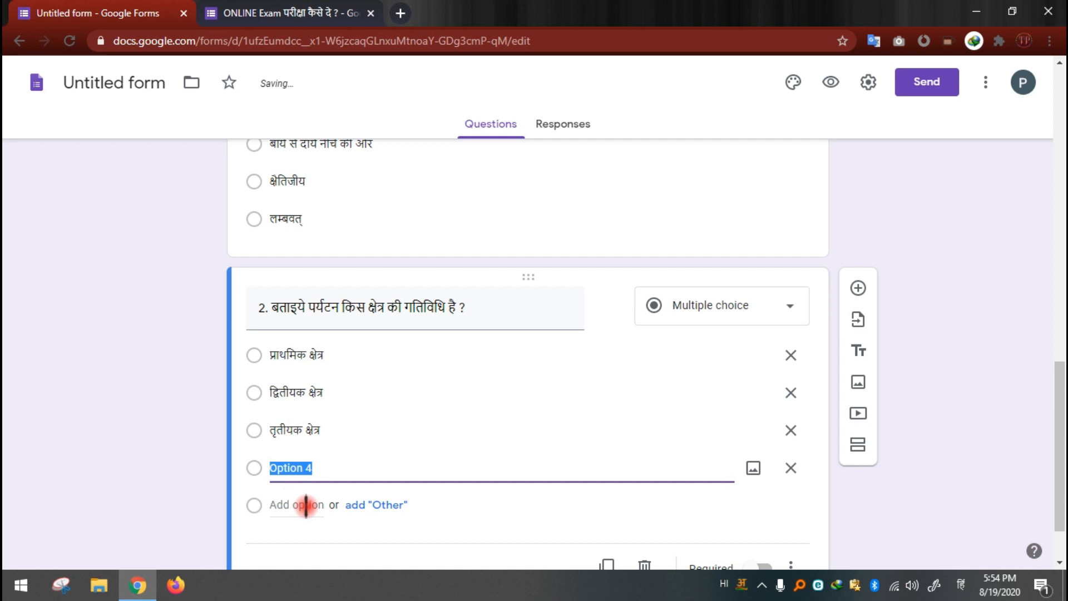
click(306, 468)
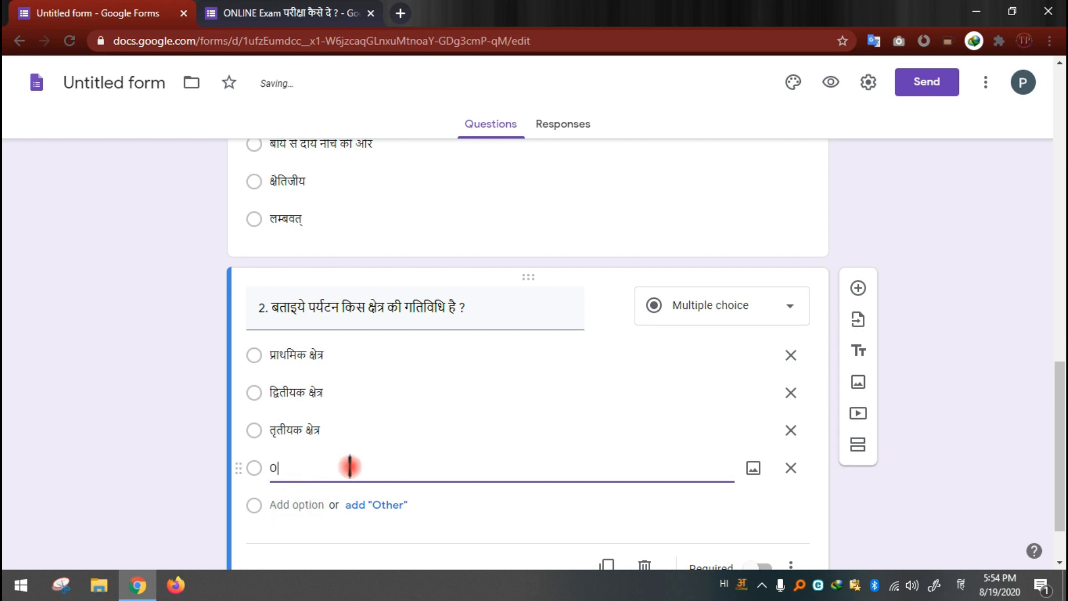
text(काओई )
text(k)
text(oi)
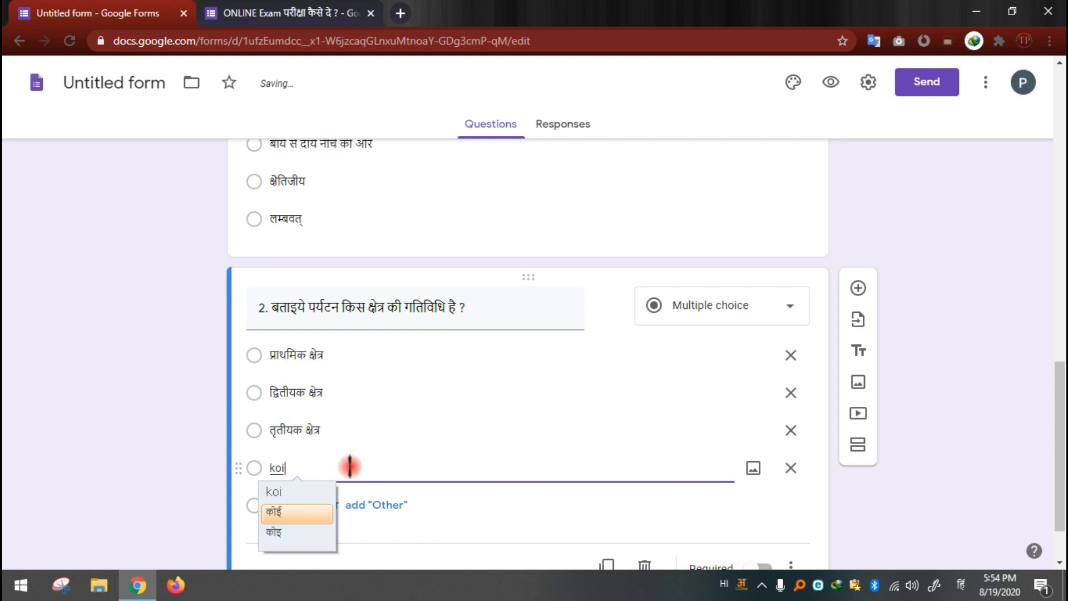
text( nahi)
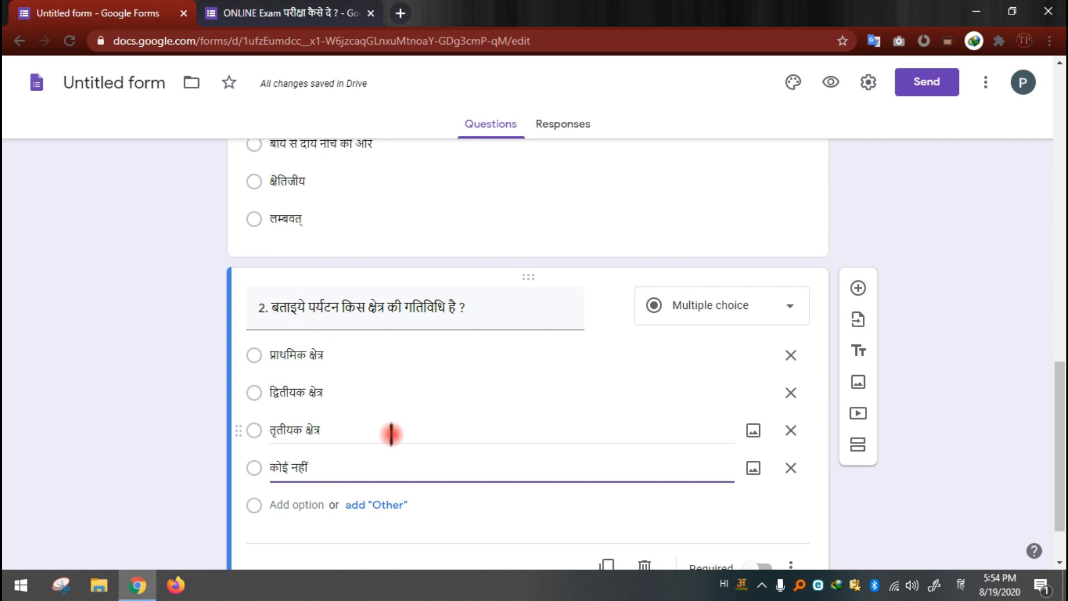
Step: Add a new question after question 2, consulting the questions in the "ONLINE Exam परीक्षा कैसे दे ?" form as reference
scroll(342, 430, down, 1)
click(313, 13)
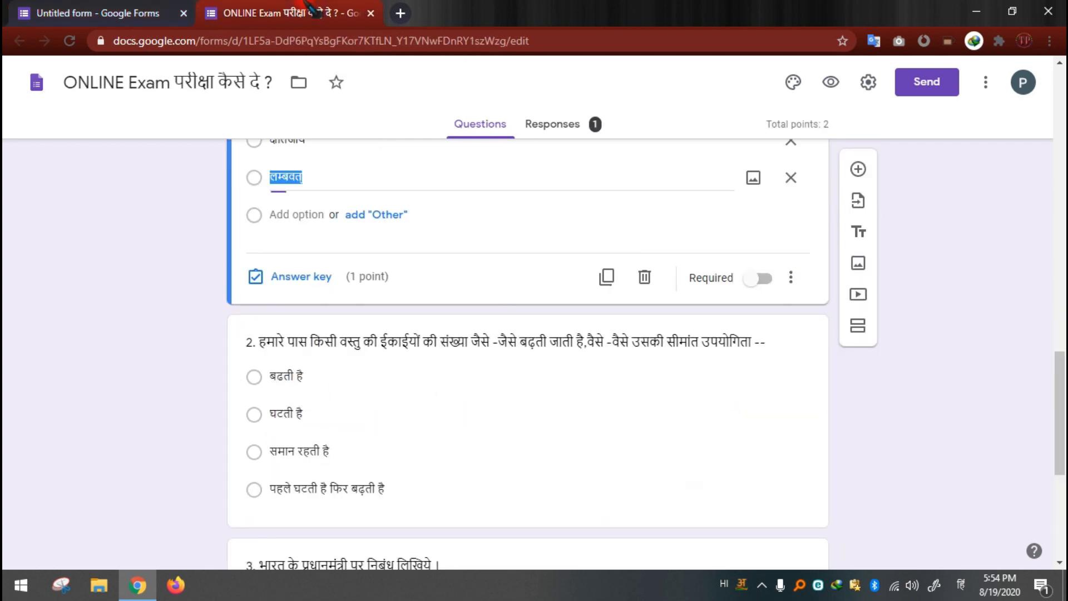
scroll(423, 406, down, 4)
click(89, 6)
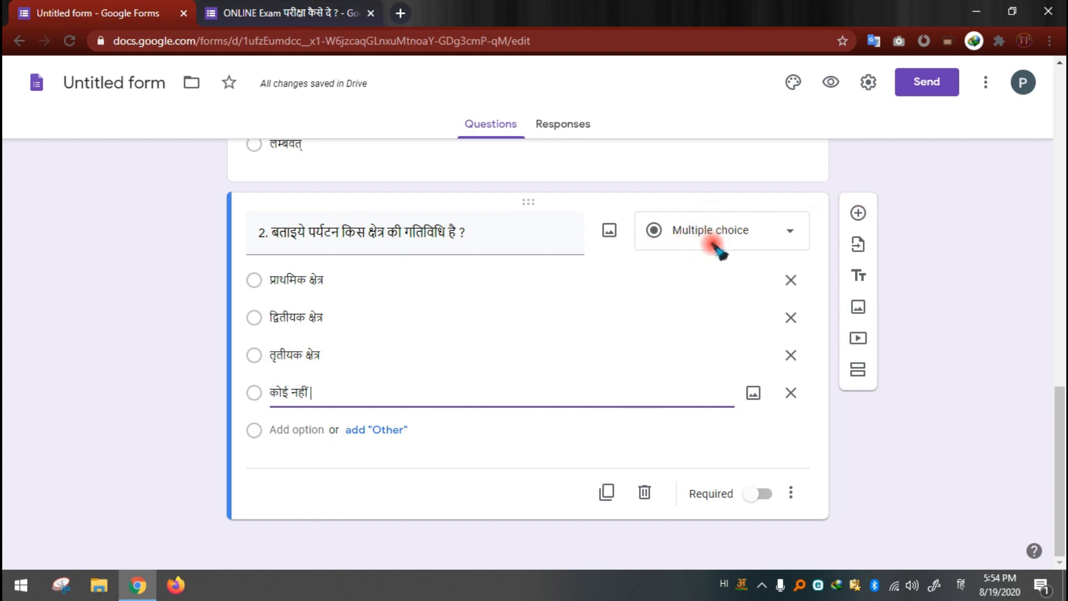
click(858, 213)
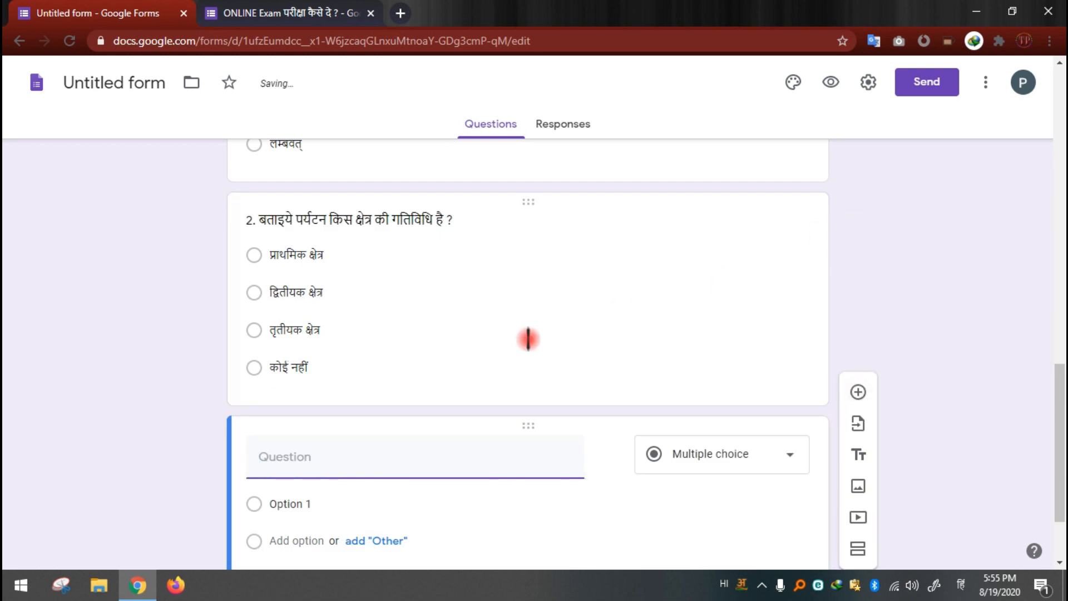
click(281, 13)
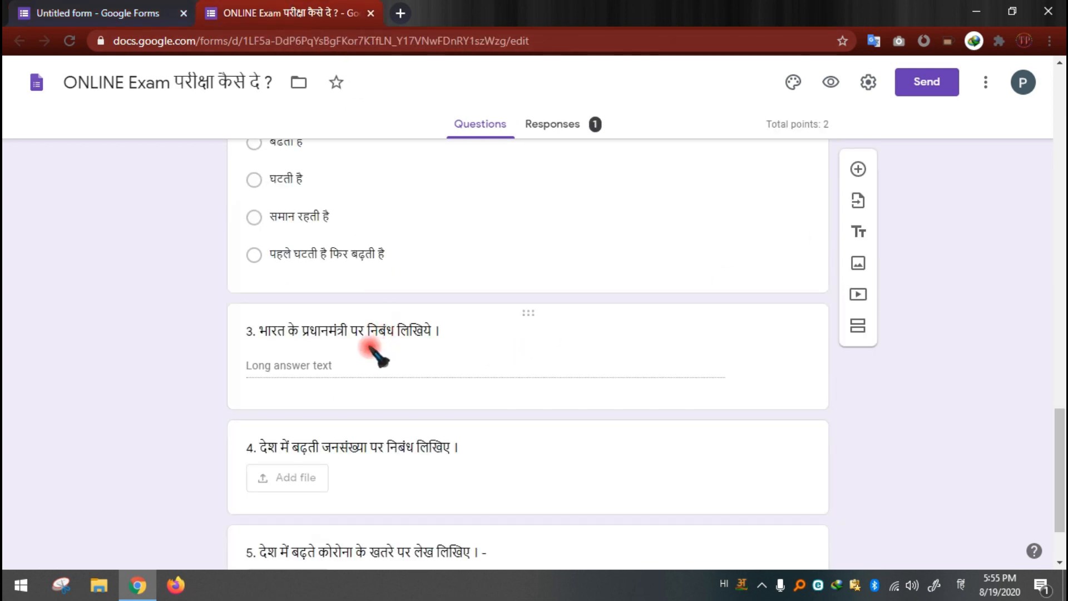
click(47, 8)
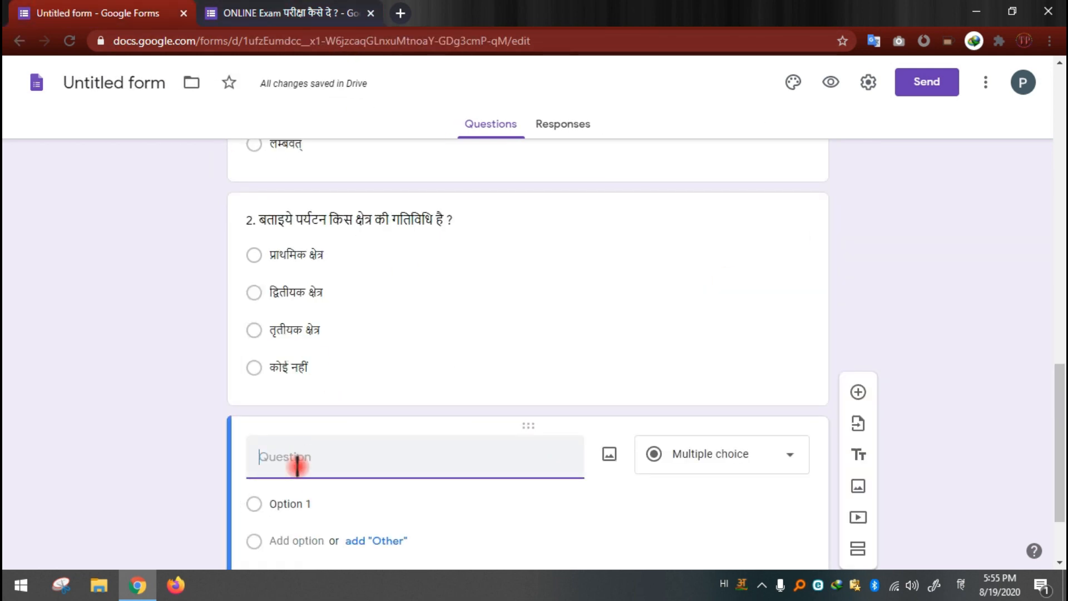
Step: Start the new question's text with "3. भारत के प्रधान मंत्री"
text(3.)
key(Up)
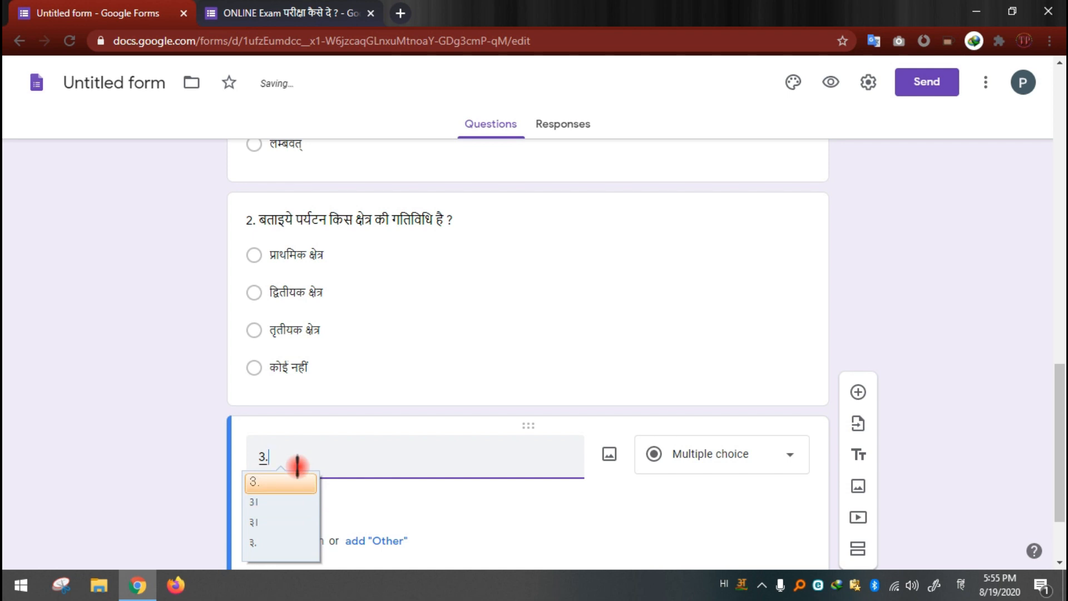
key(Return)
text(bharat)
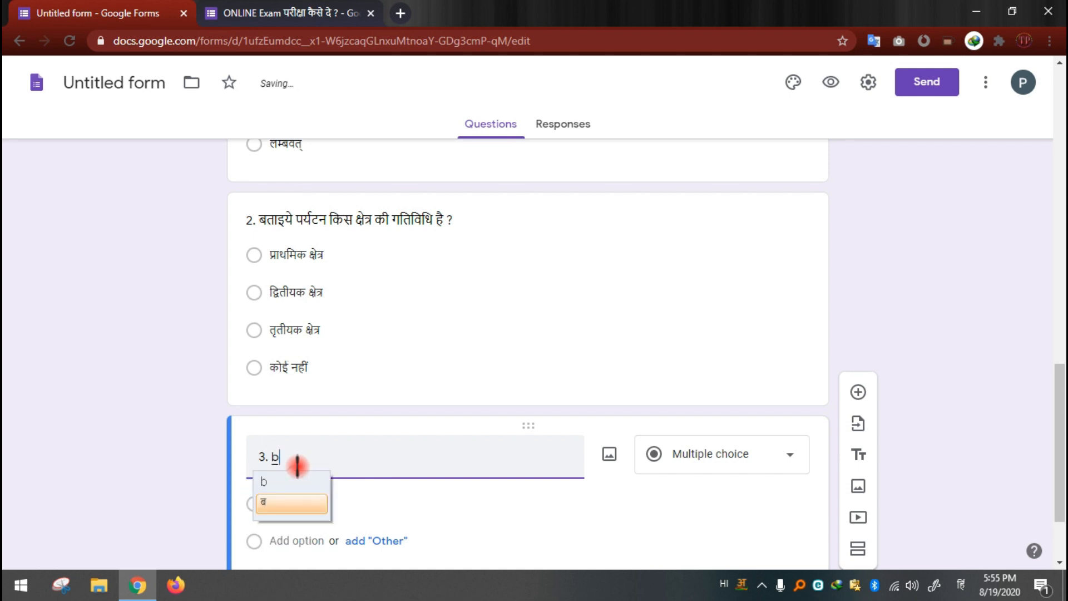
key(Return)
text(ke pradh)
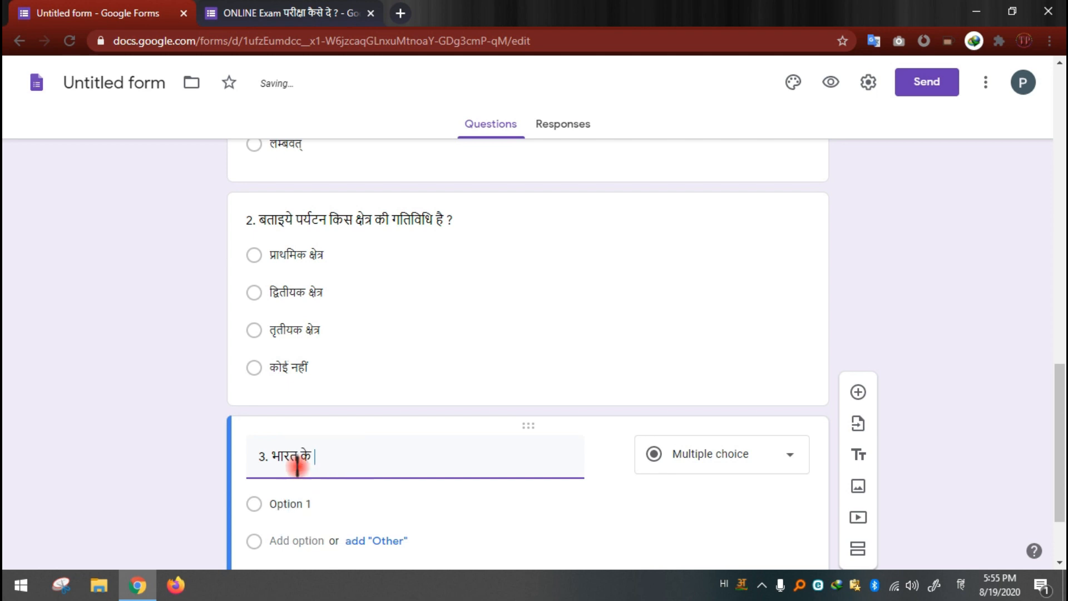
text(an mantri)
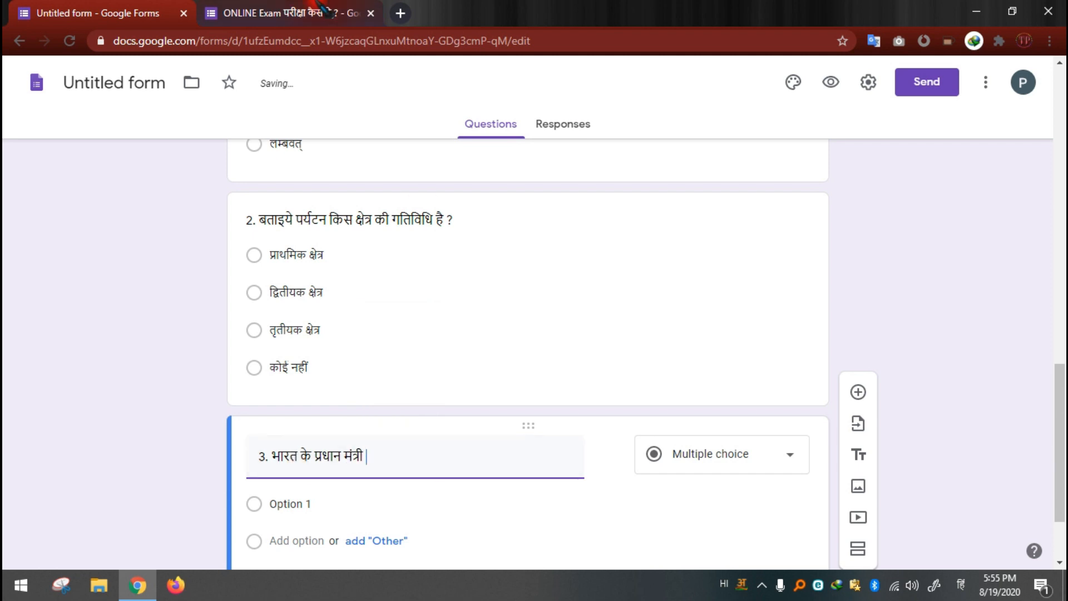
Step: Check the reference form's wording and complete the third question's text as "3. भारत के प्रधान मंत्री पर निबंध लिखिए ।"
click(293, 10)
click(129, 12)
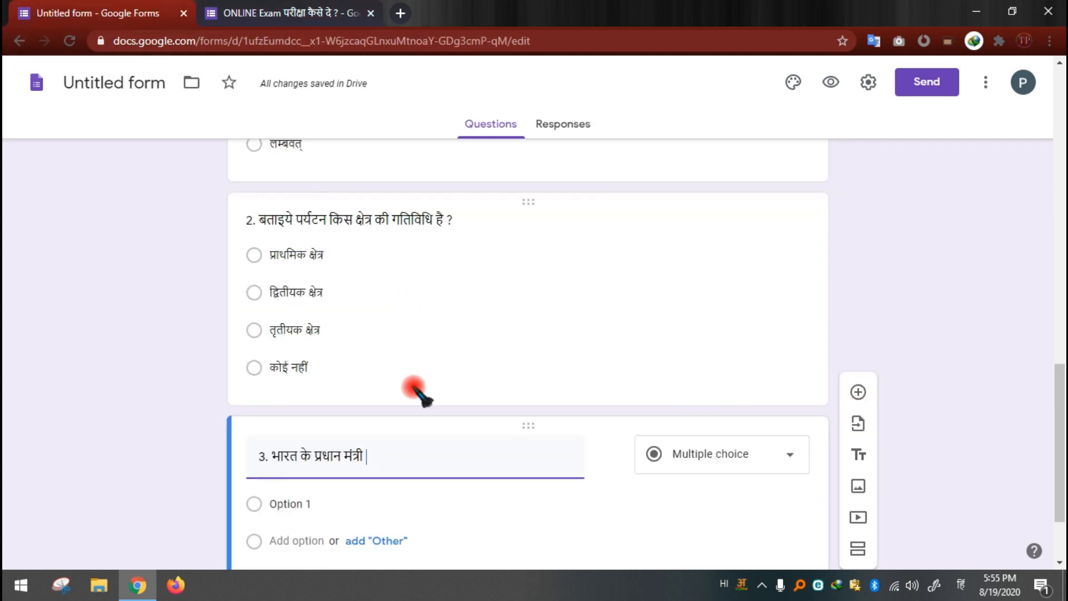
text(par n)
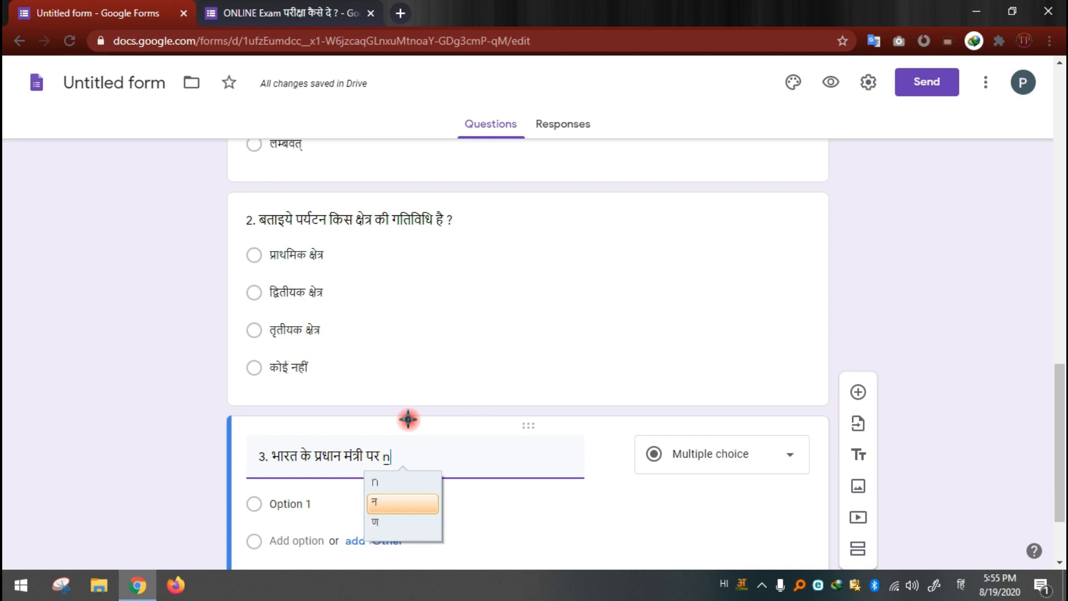
text(iband likhiye)
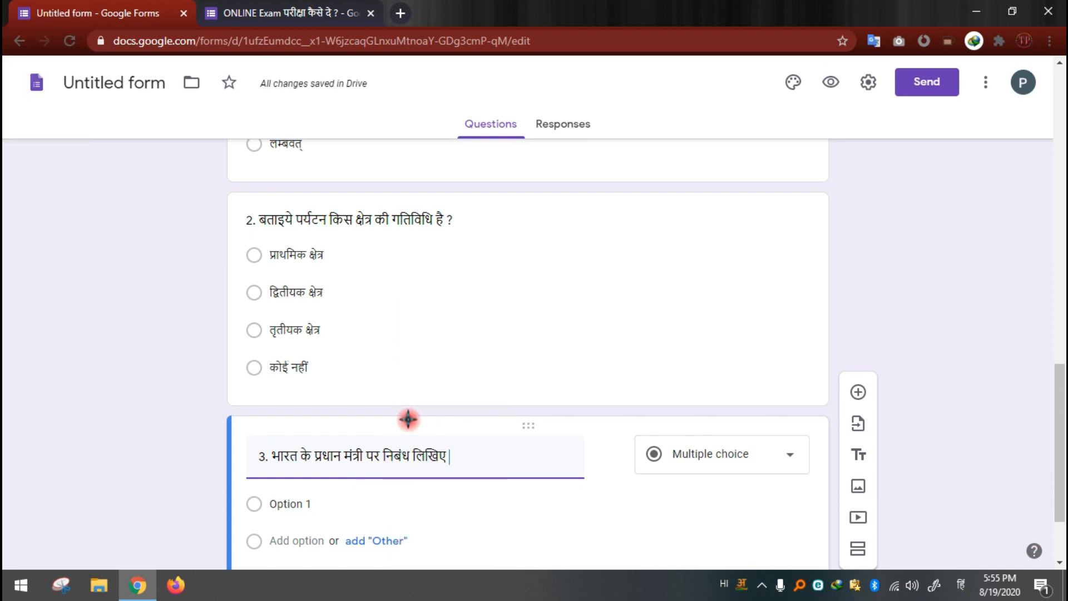
text( .)
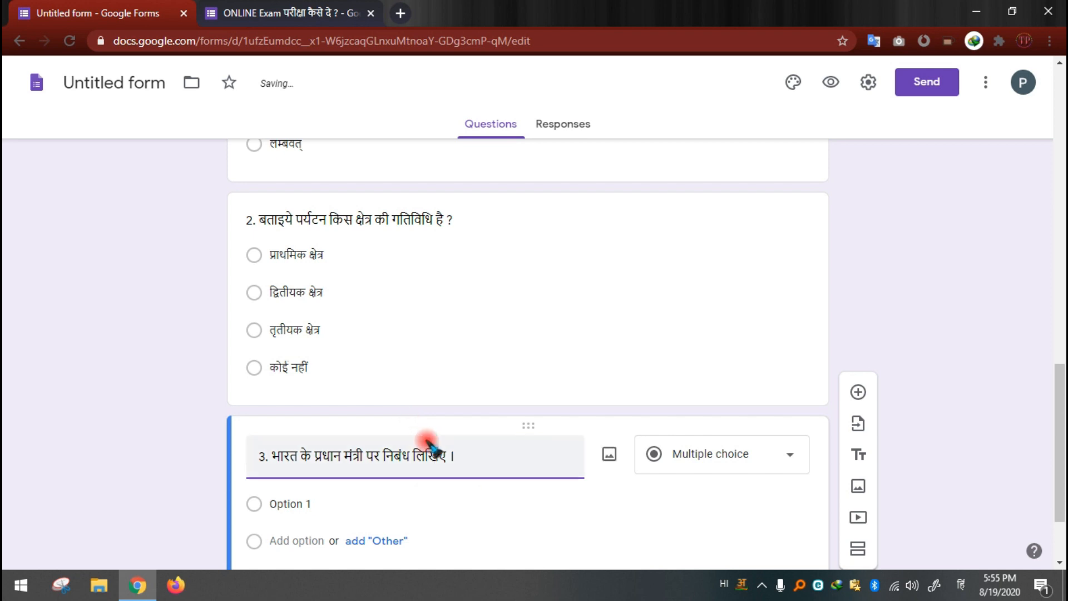
Step: Change question 3's answer type to Paragraph, trying Short answer first
scroll(518, 452, down, 2)
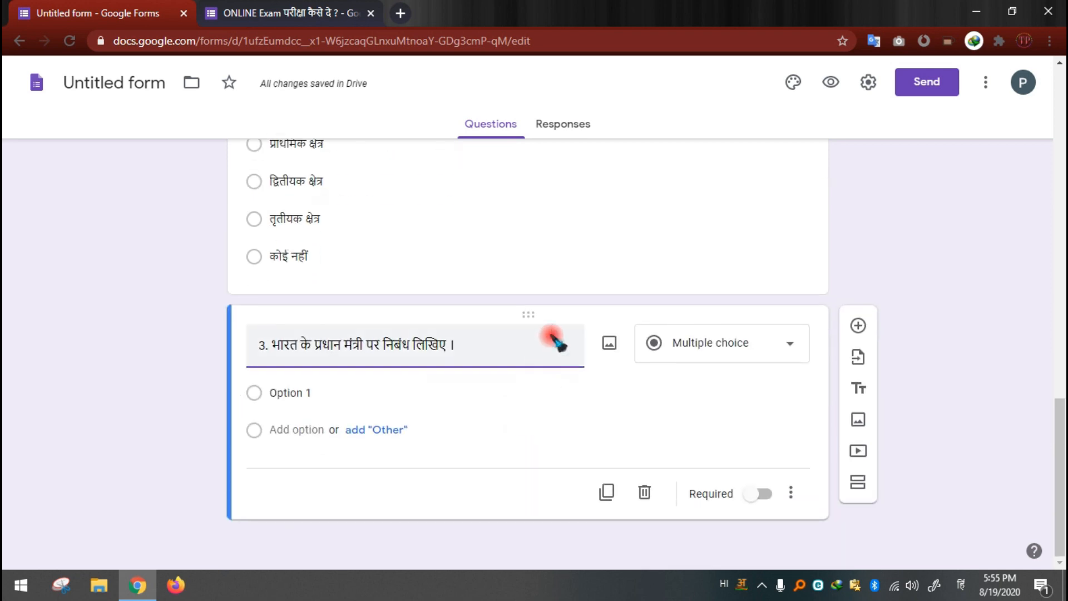
click(712, 351)
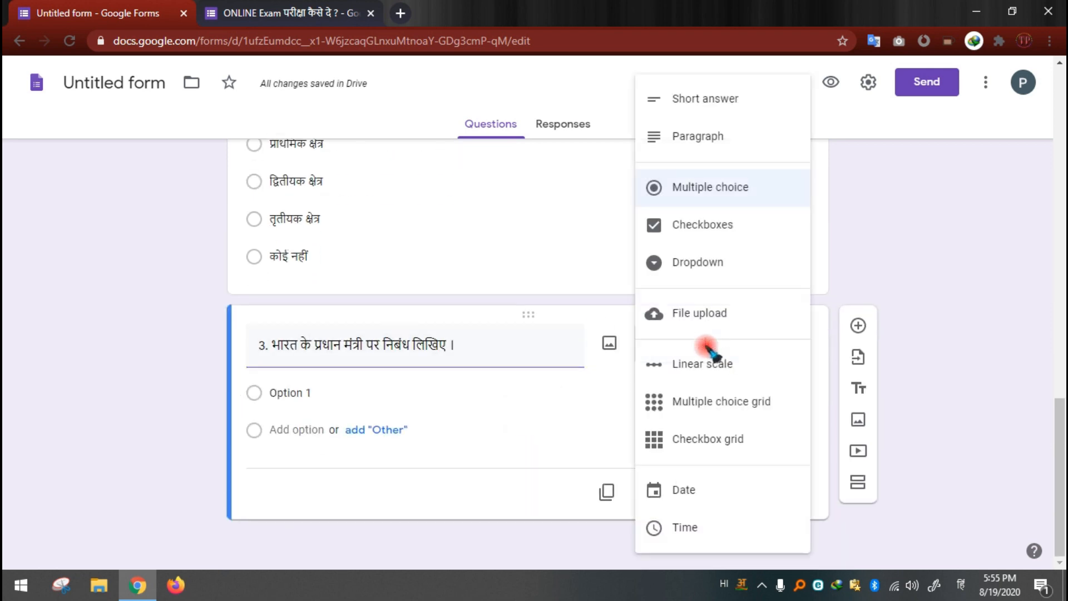
click(725, 103)
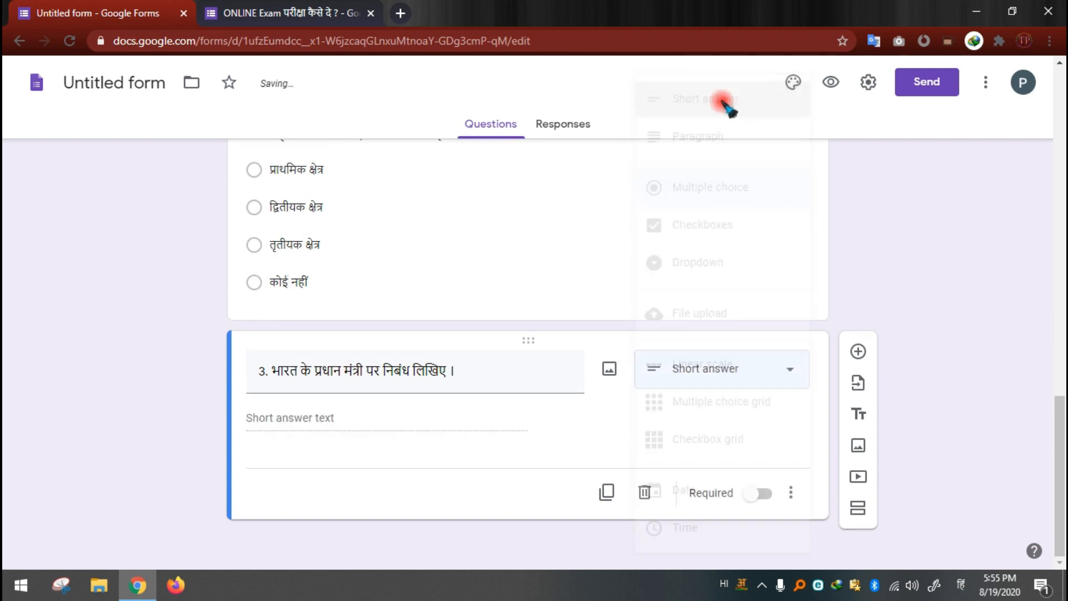
click(750, 367)
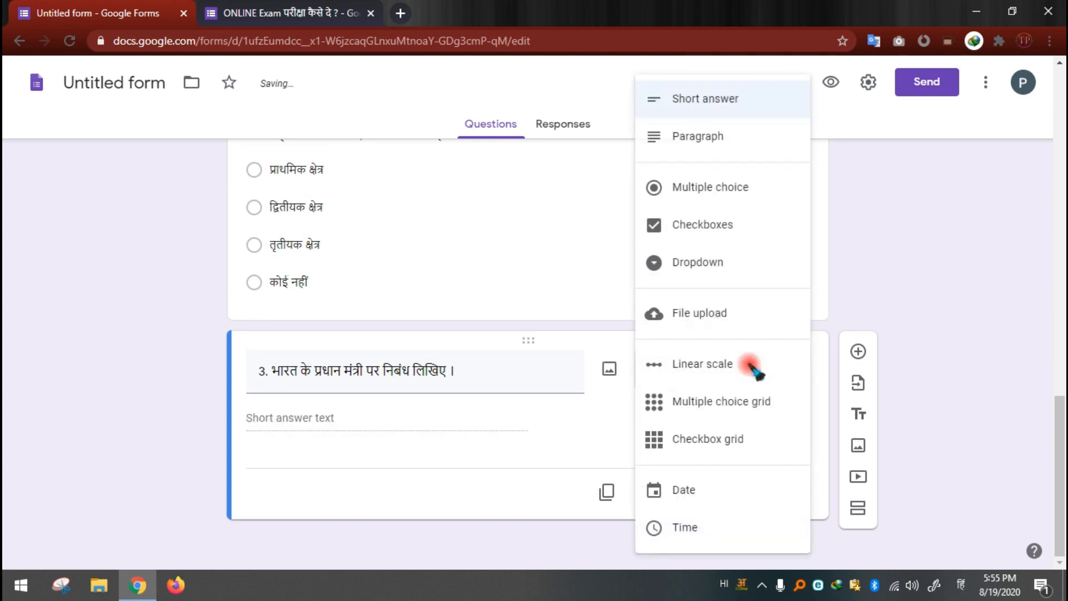
click(714, 146)
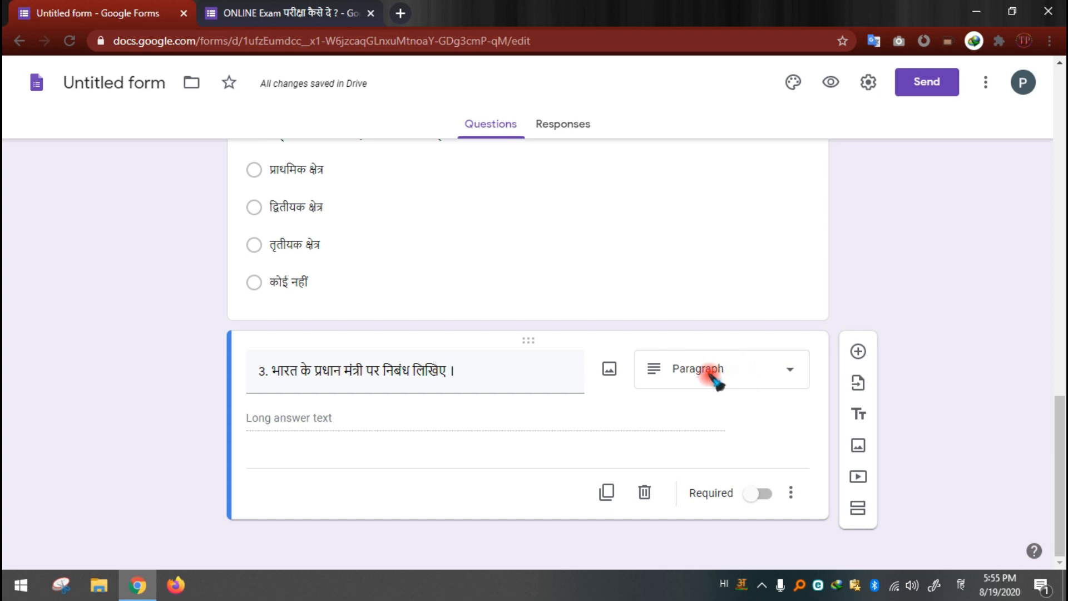
click(713, 377)
click(702, 143)
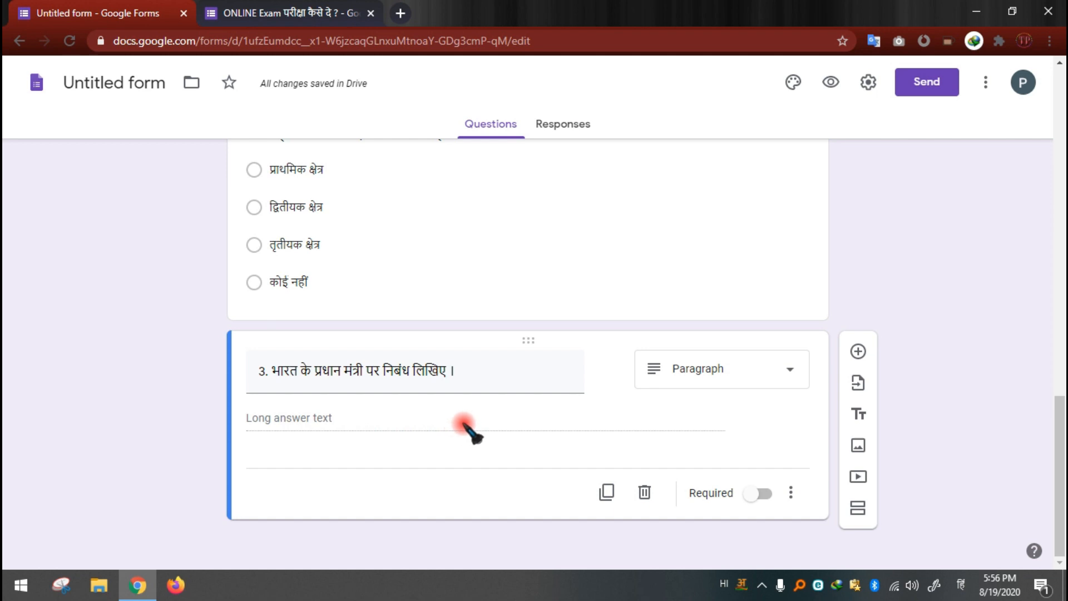
Step: Add a question after question 3 reading "4. देश मे बढ़ती जनसंख्या पर निबंध लिखिए ।", consulting the reference form's wording
click(858, 351)
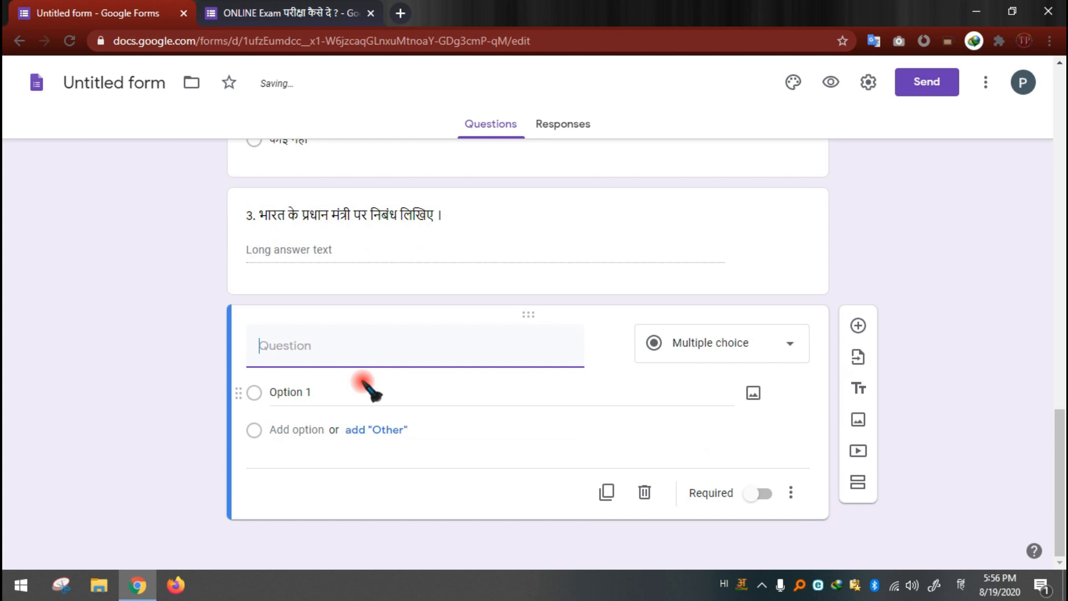
text(4.)
click(247, 13)
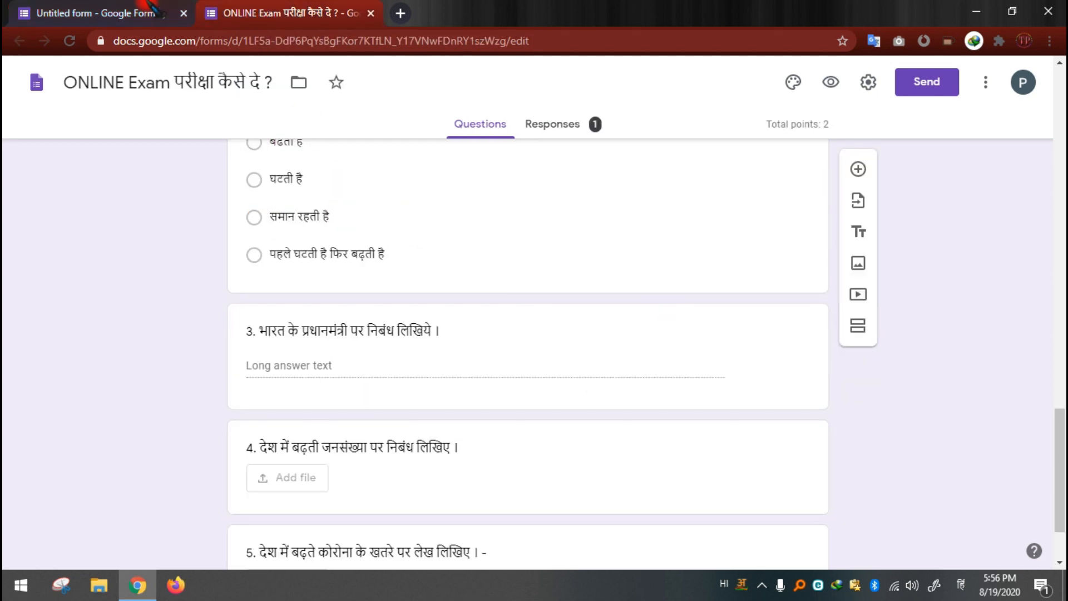
click(102, 10)
text(desh me b)
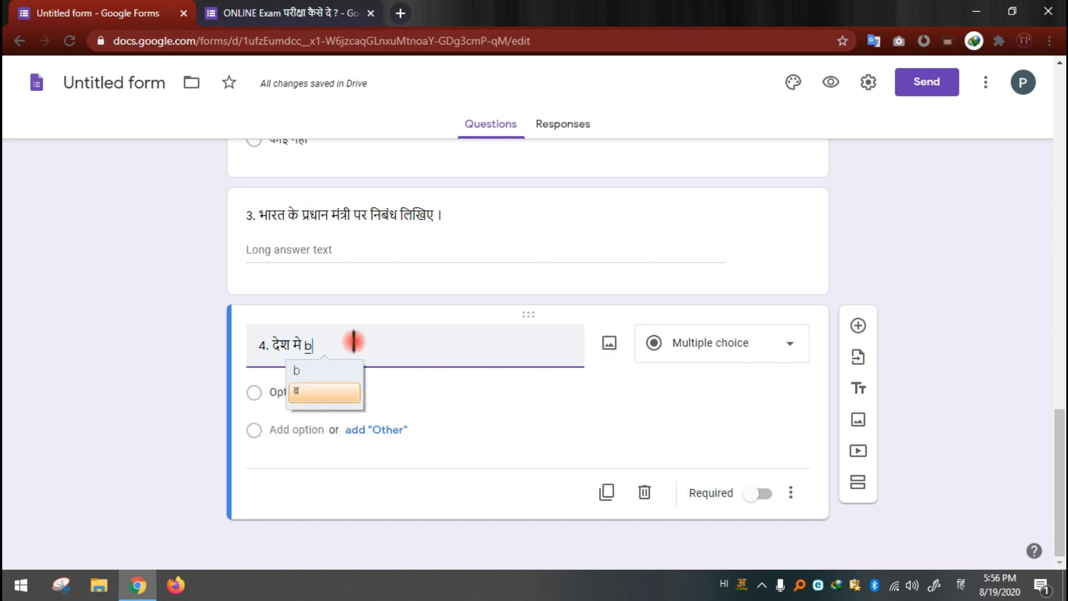
text(adhti )
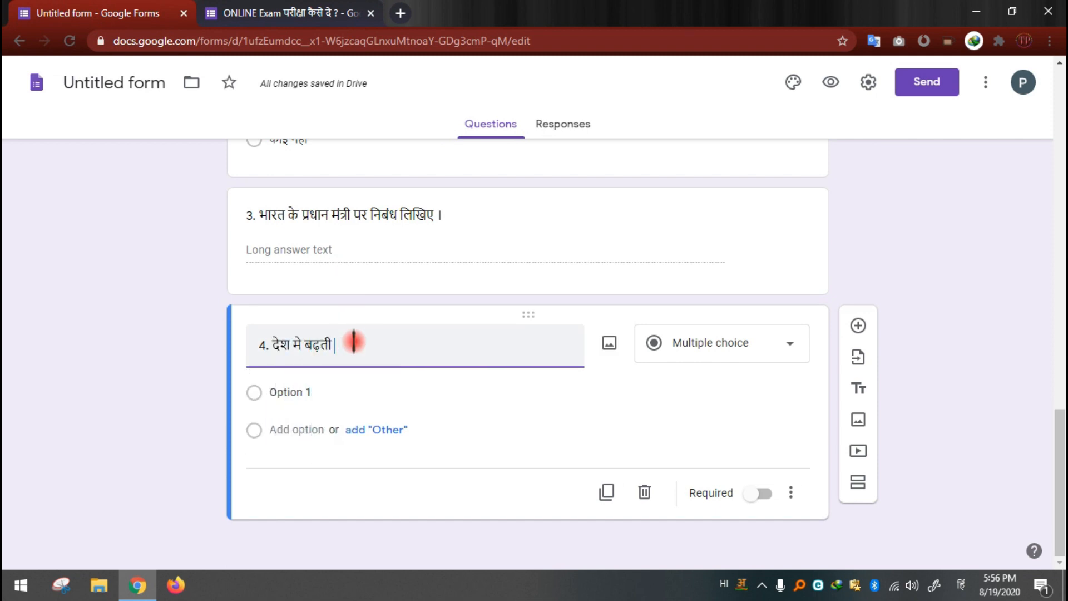
text(jansan)
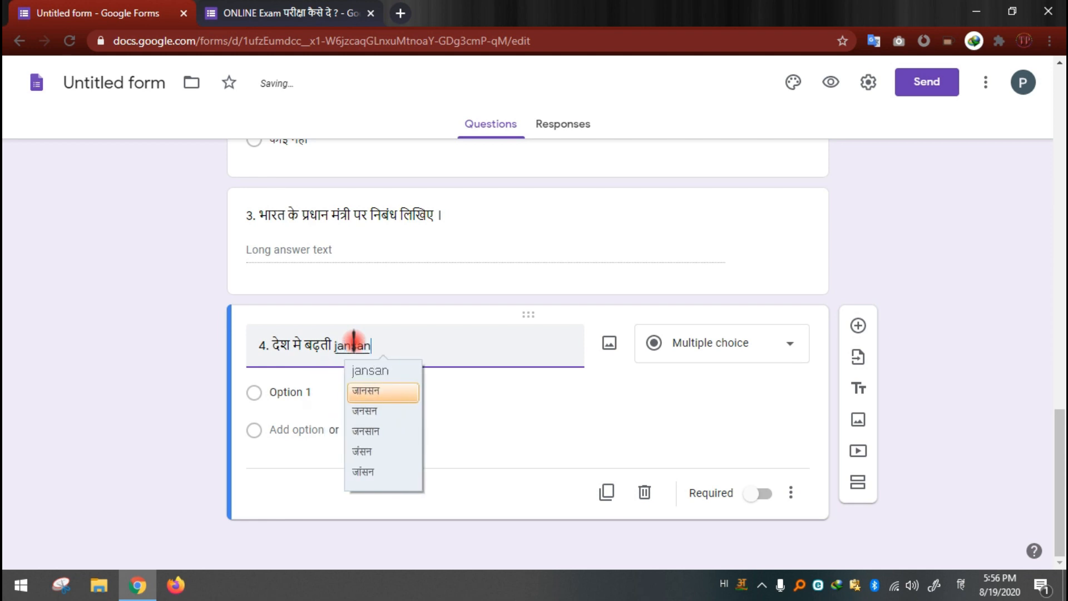
text(khya par )
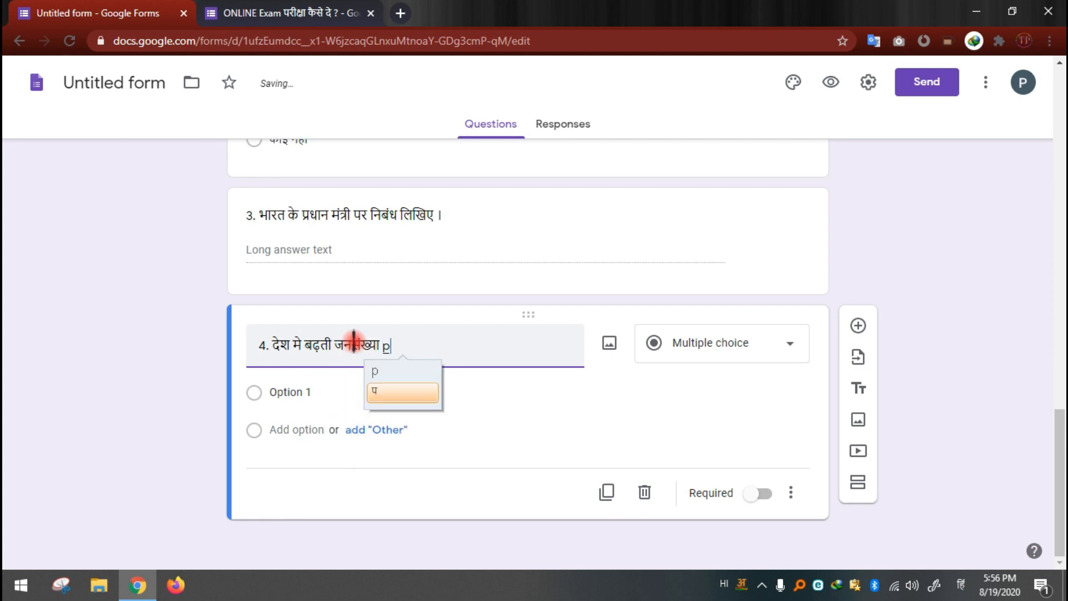
text(niba)
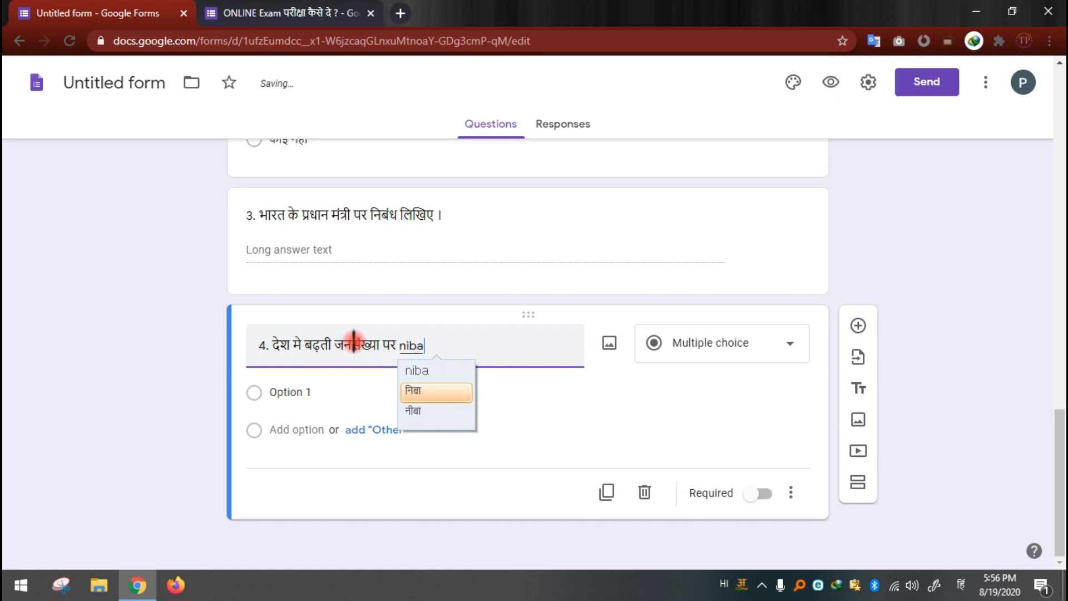
text(ndhl)
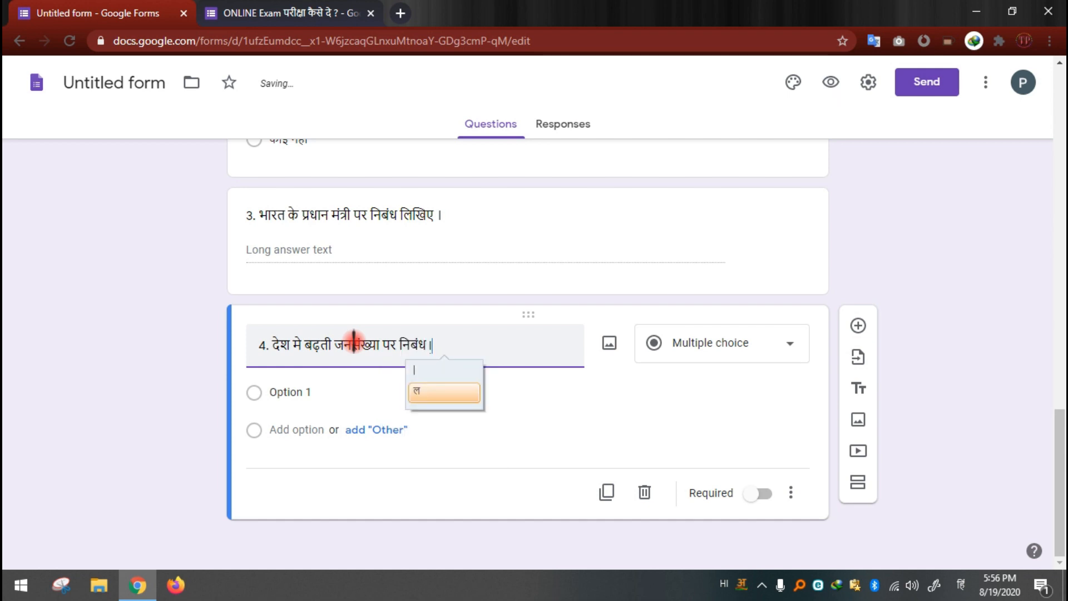
text(ikhiye )
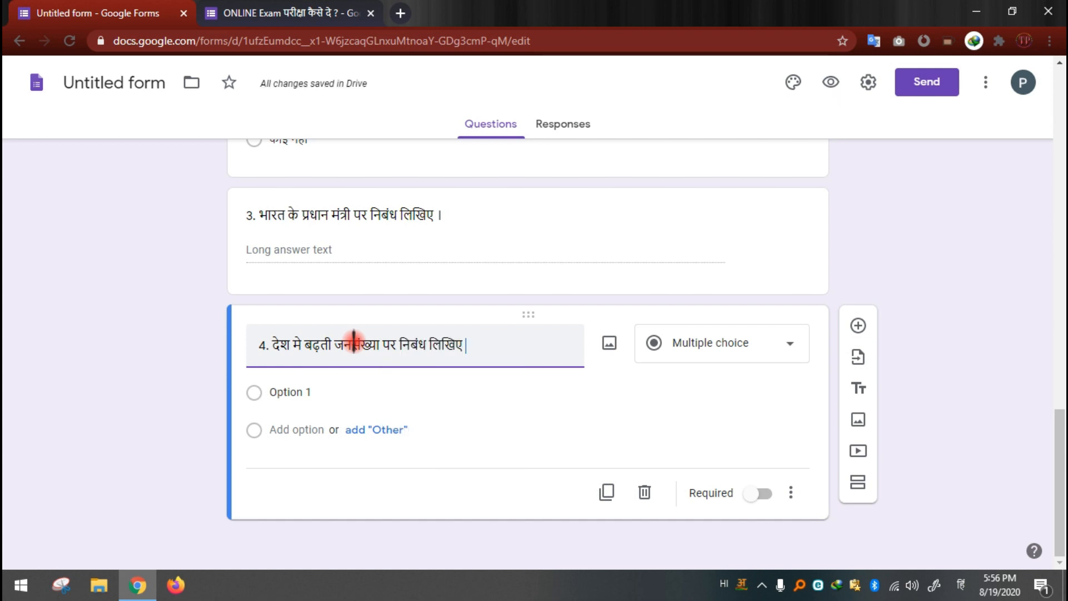
text(.)
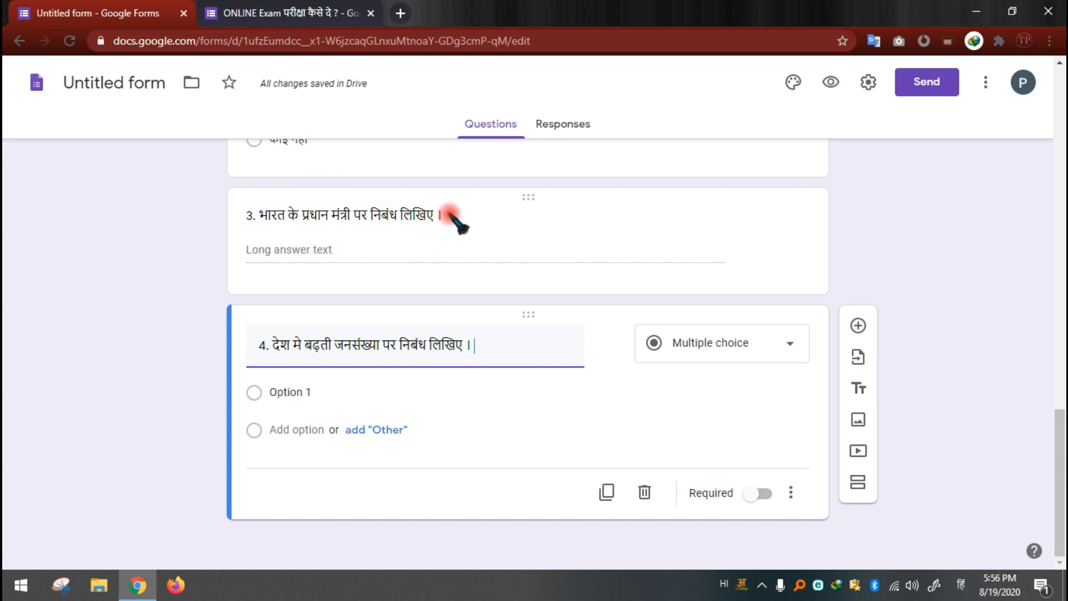
Step: Search the web for question 3's full text and open the first Webdunia essay result in a separate tab
click(259, 214)
key(ctrl+c)
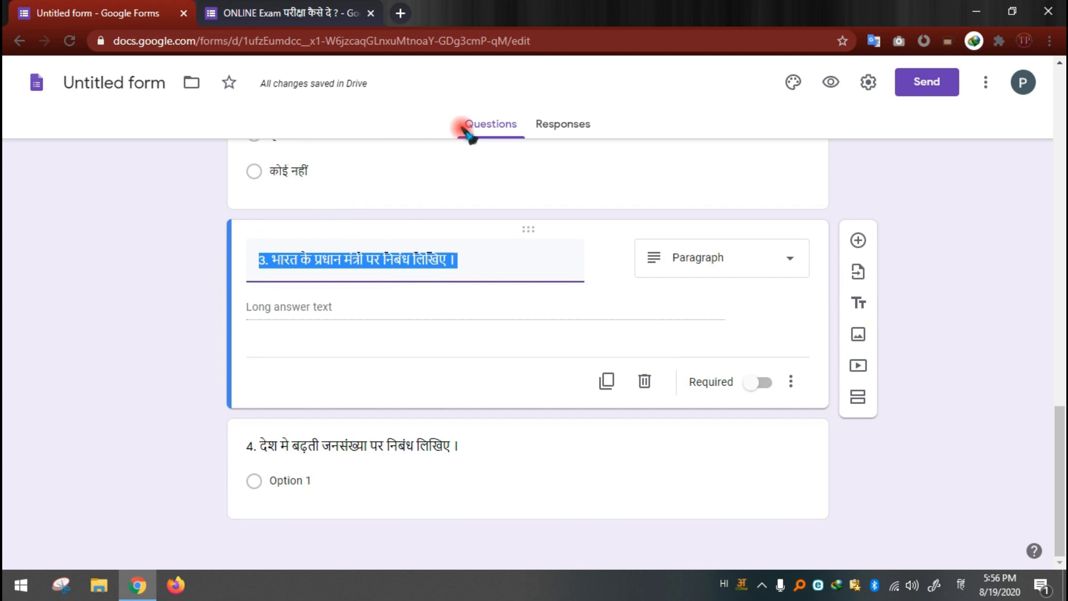
click(402, 13)
key(ctrl+v)
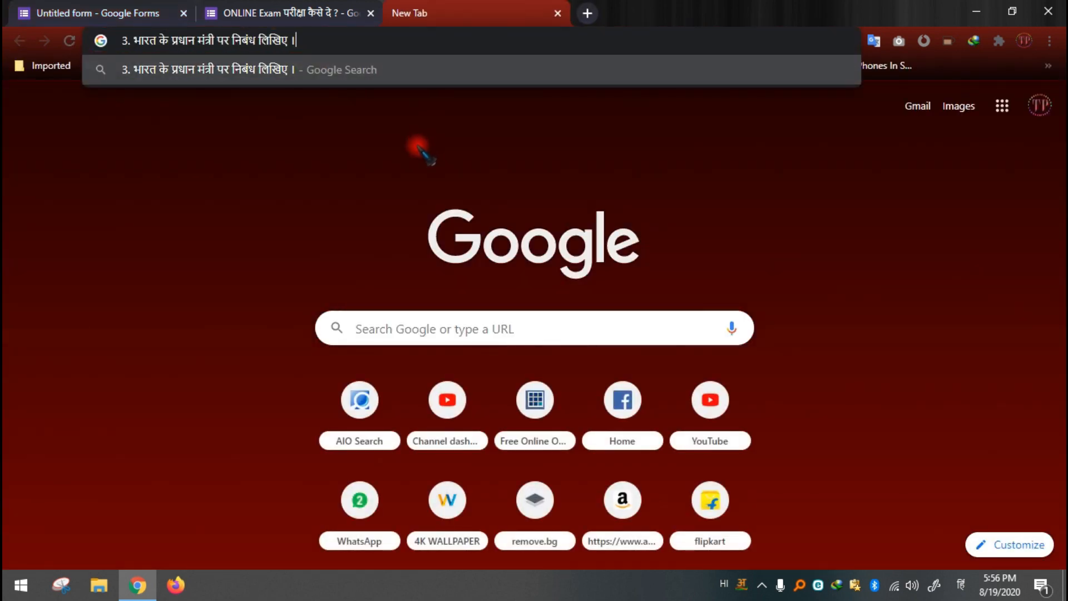
key(Return)
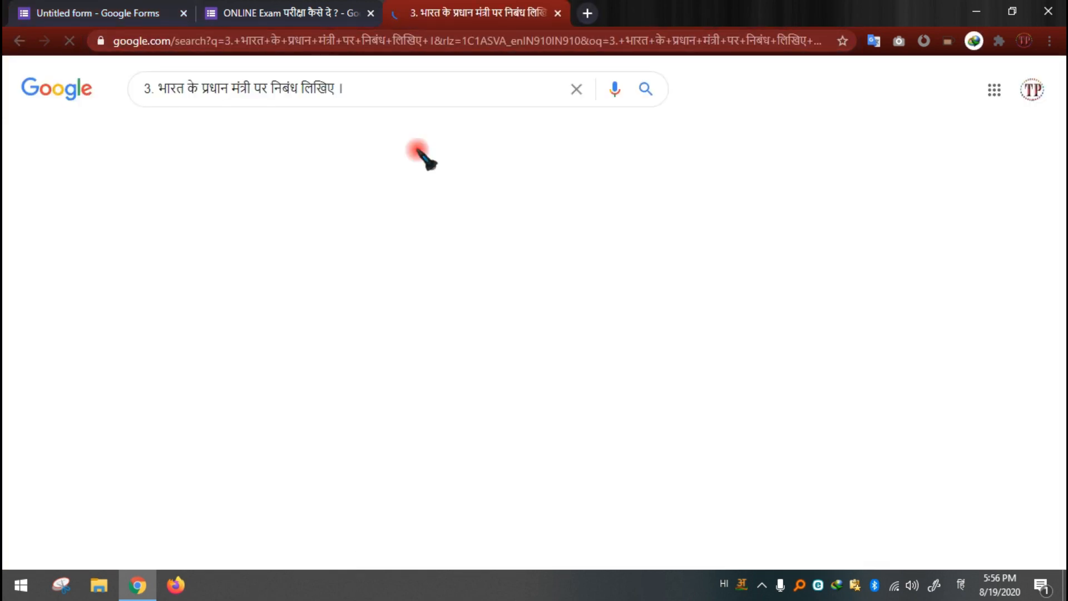
right_click(210, 252)
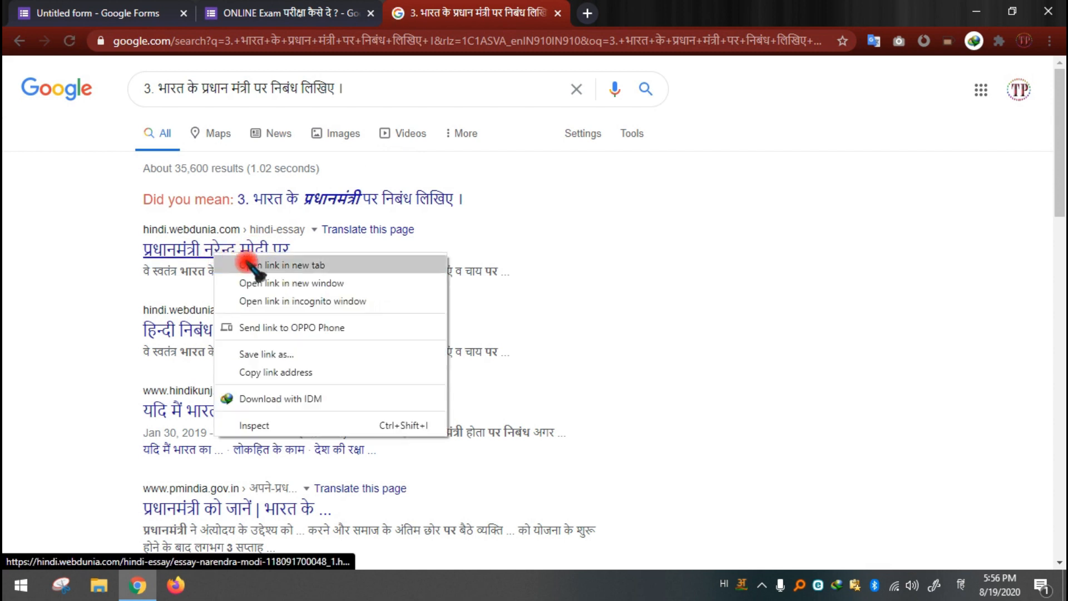
click(261, 267)
click(648, 7)
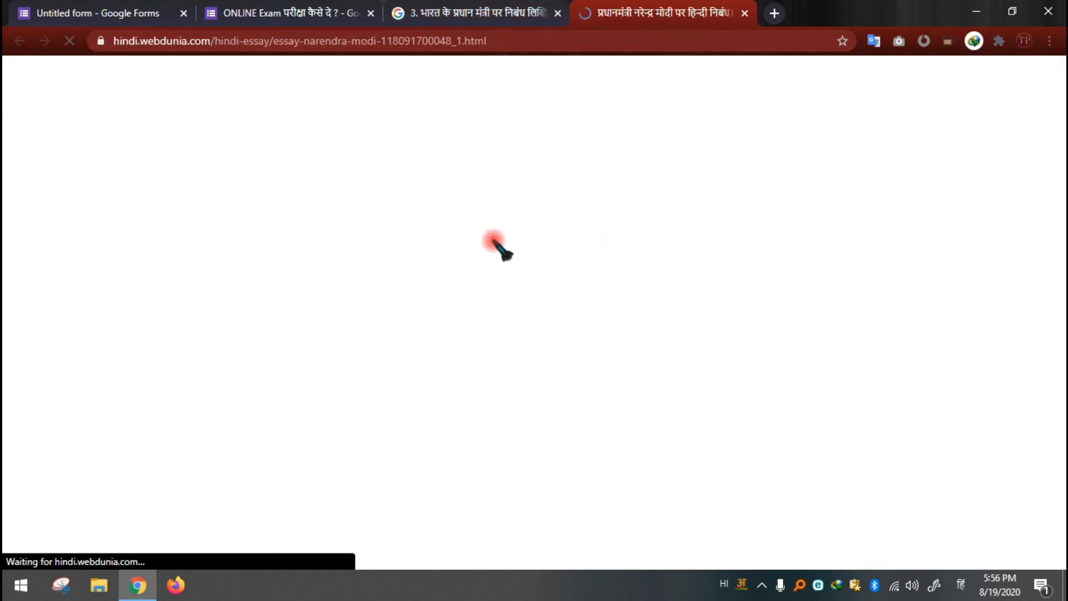
Step: Select the opening passage of the essay on the Prime Minister and close the essay's tab
scroll(298, 337, down, 12)
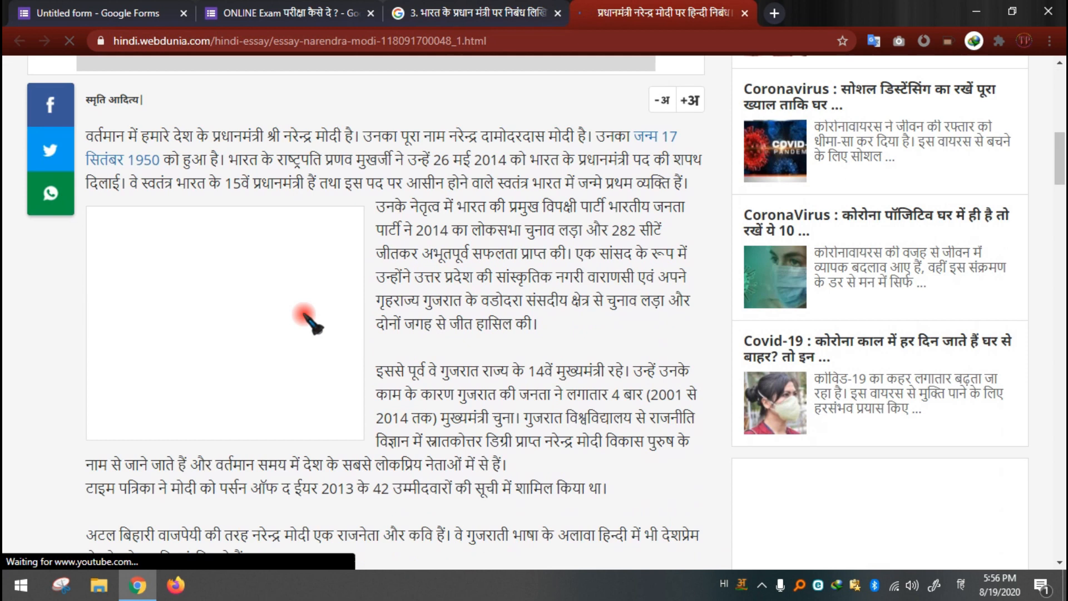
drag(86, 132, 639, 283)
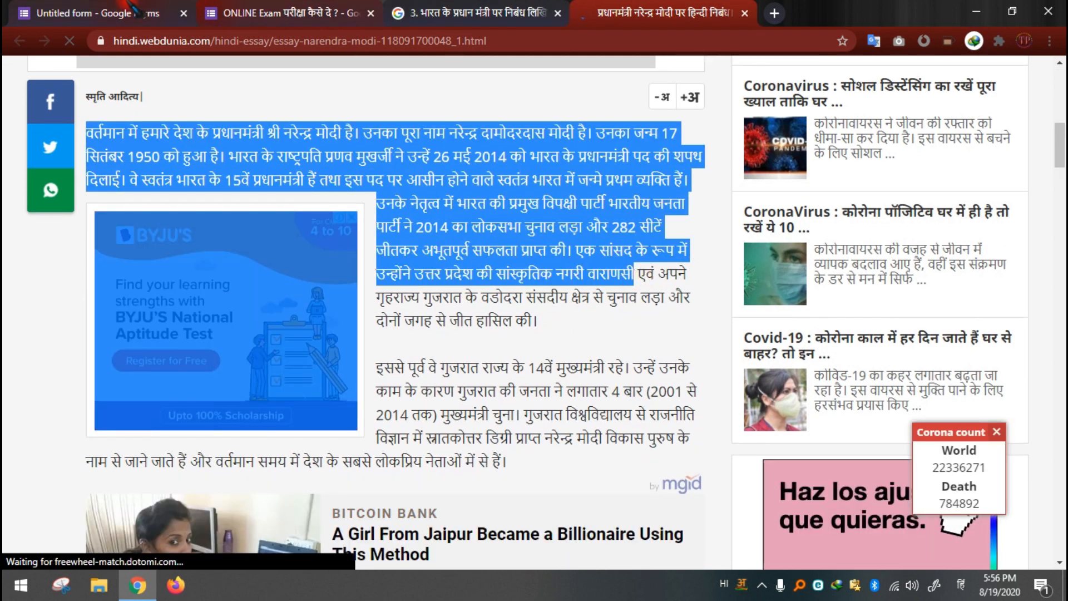
click(128, 13)
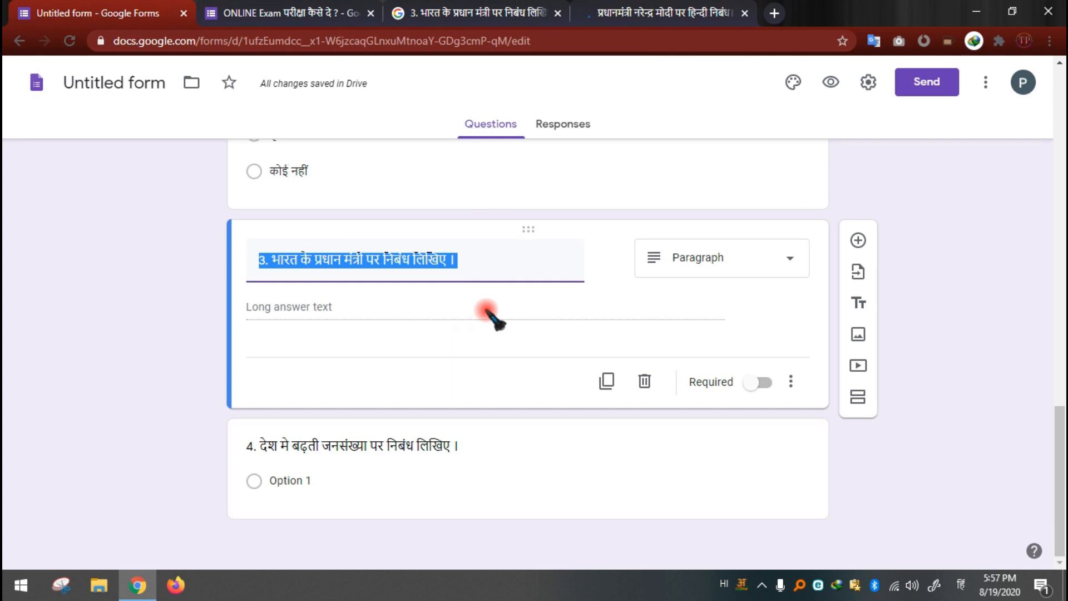
click(696, 14)
click(744, 13)
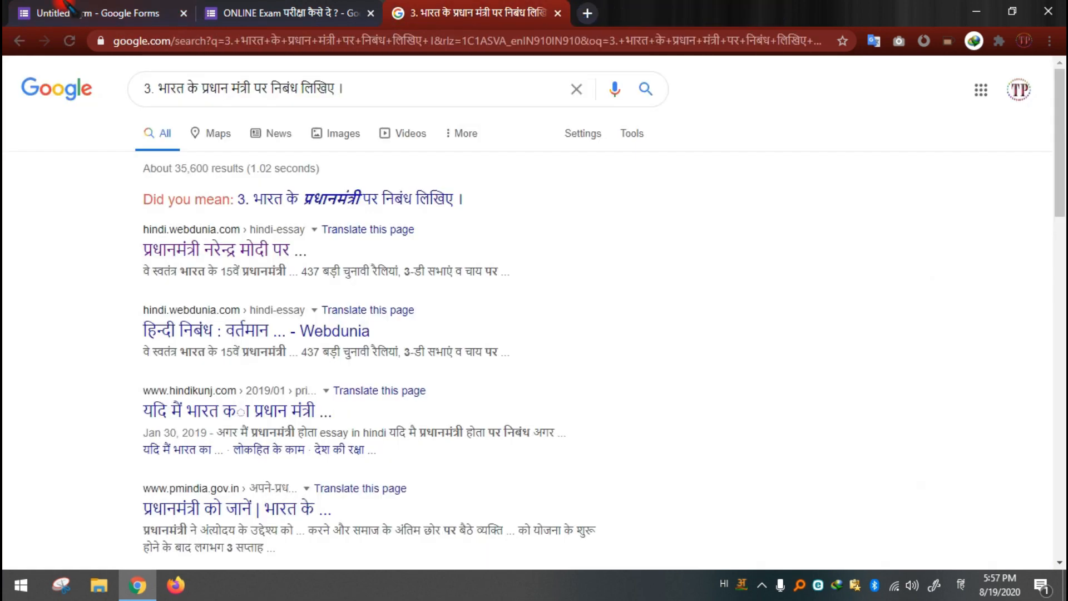
Step: Return to the exam form and look over the answer types available for question 3 without changing it
click(66, 8)
click(476, 269)
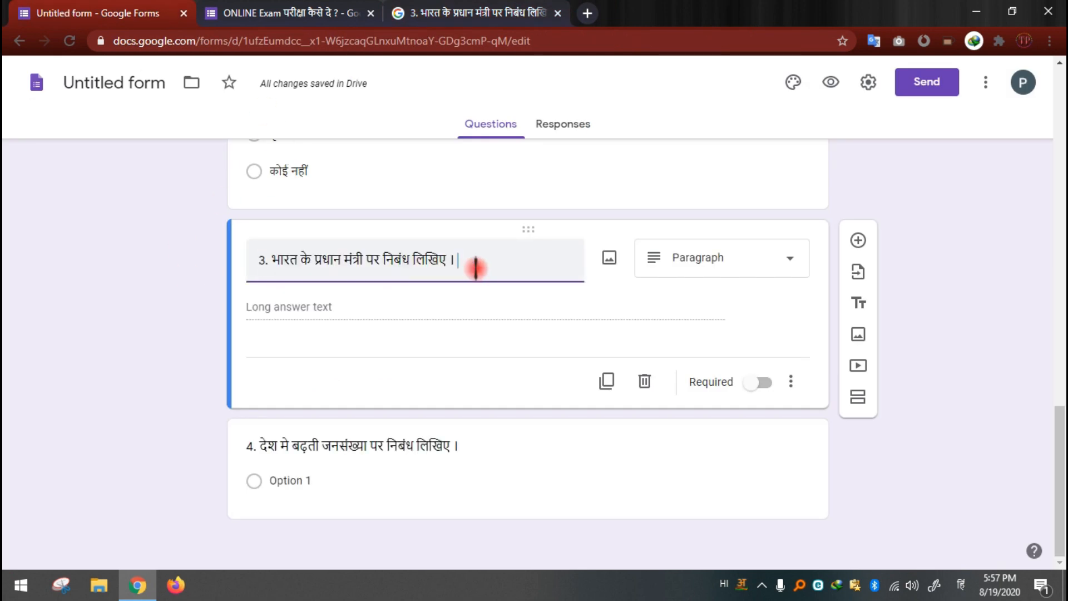
click(168, 270)
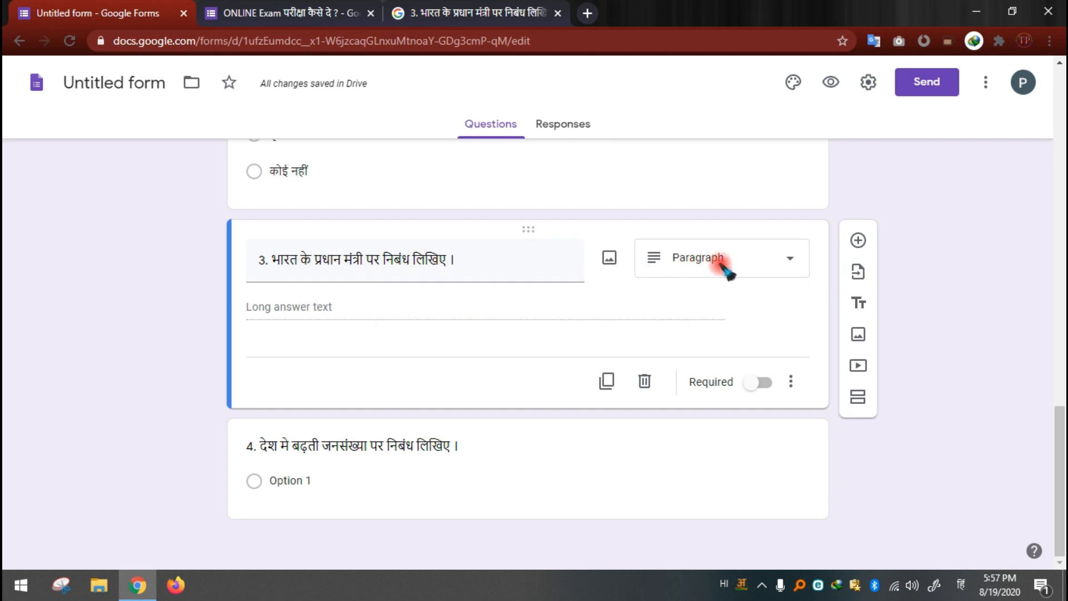
click(748, 271)
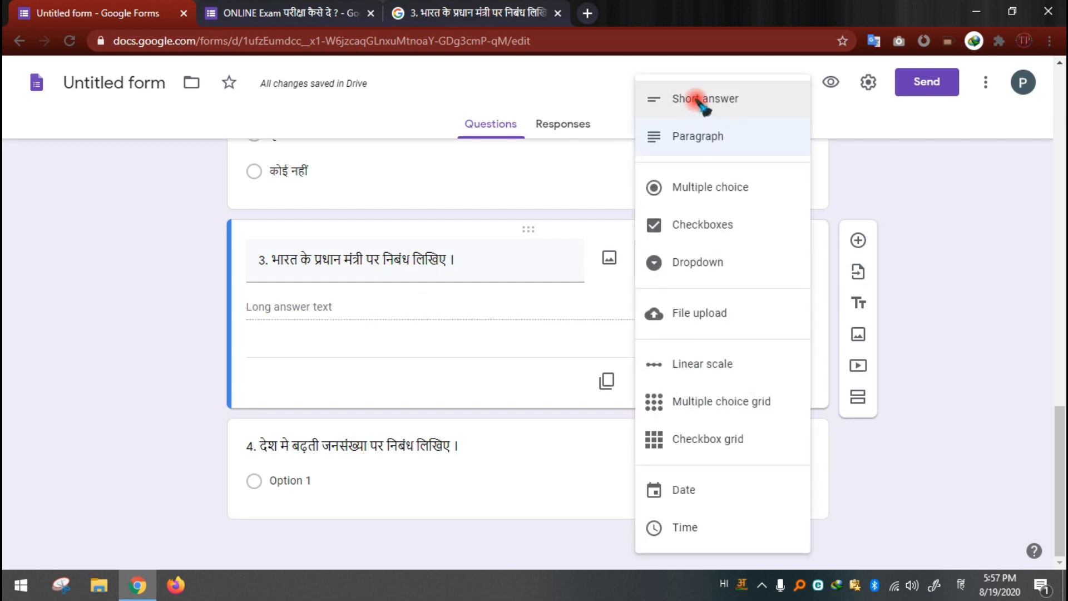
click(942, 251)
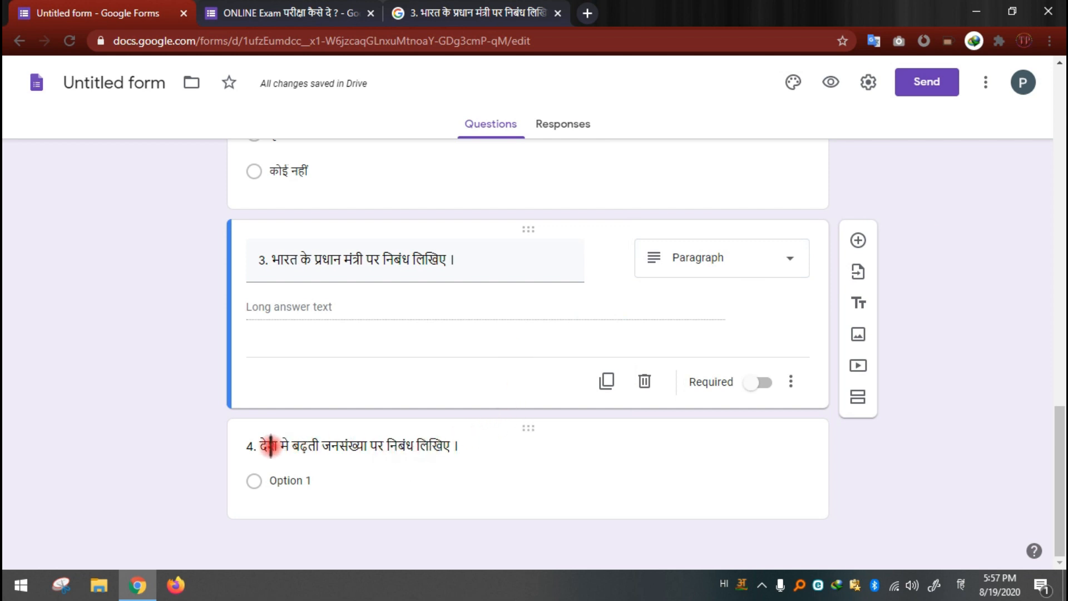
Step: Change question 4's answer type to File upload and agree to let respondents upload files to Drive
click(411, 446)
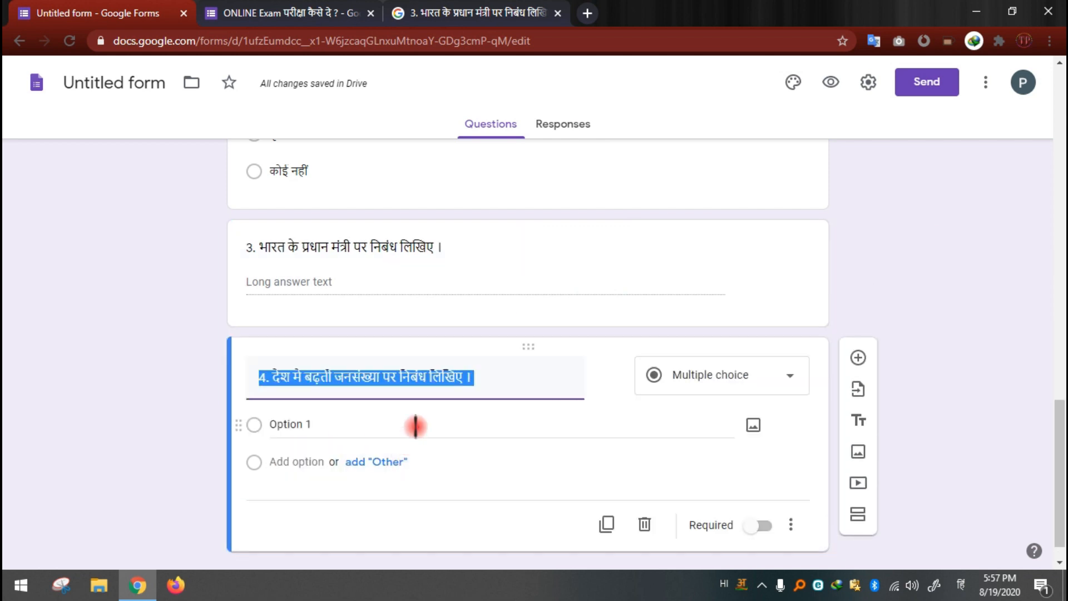
click(498, 378)
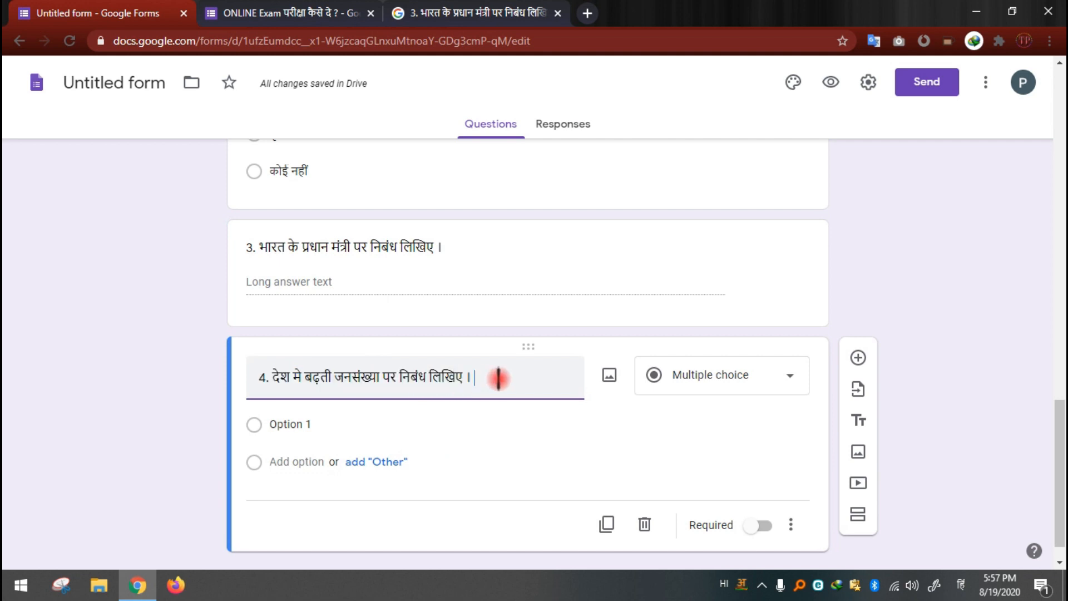
click(733, 390)
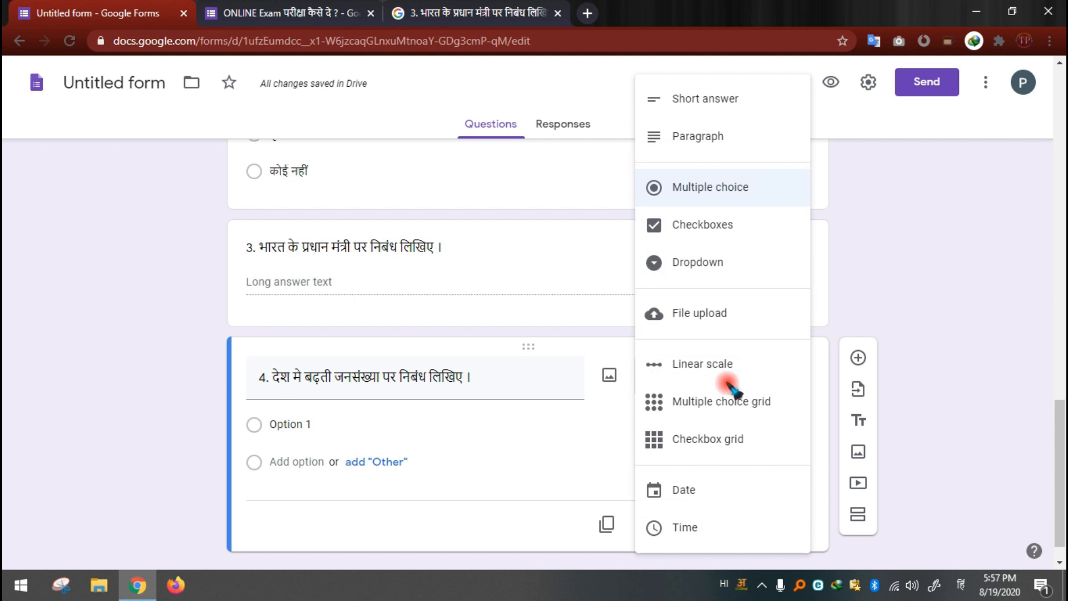
click(710, 315)
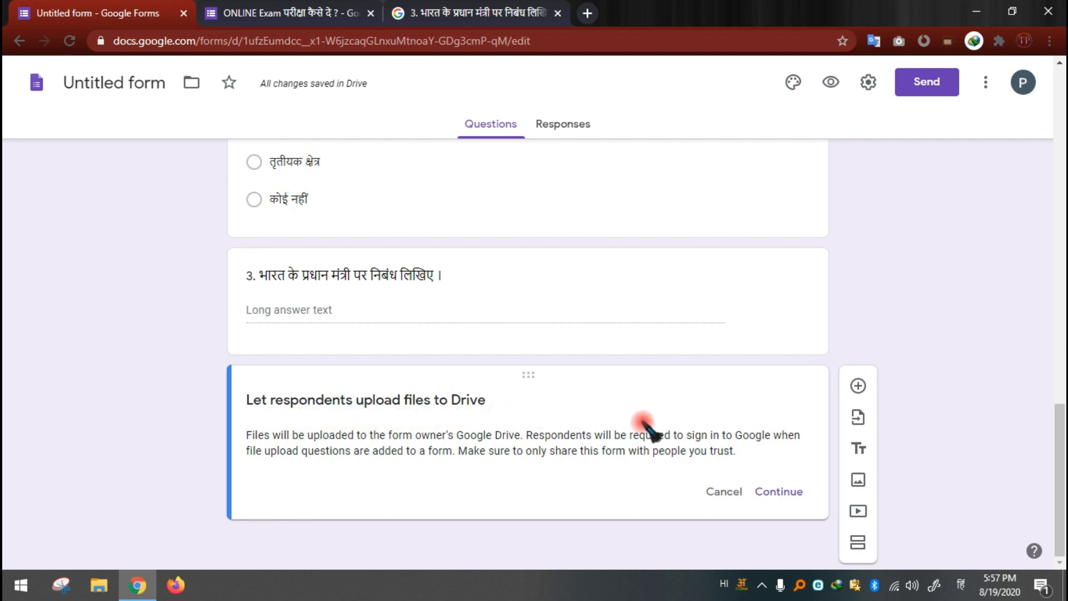
click(780, 492)
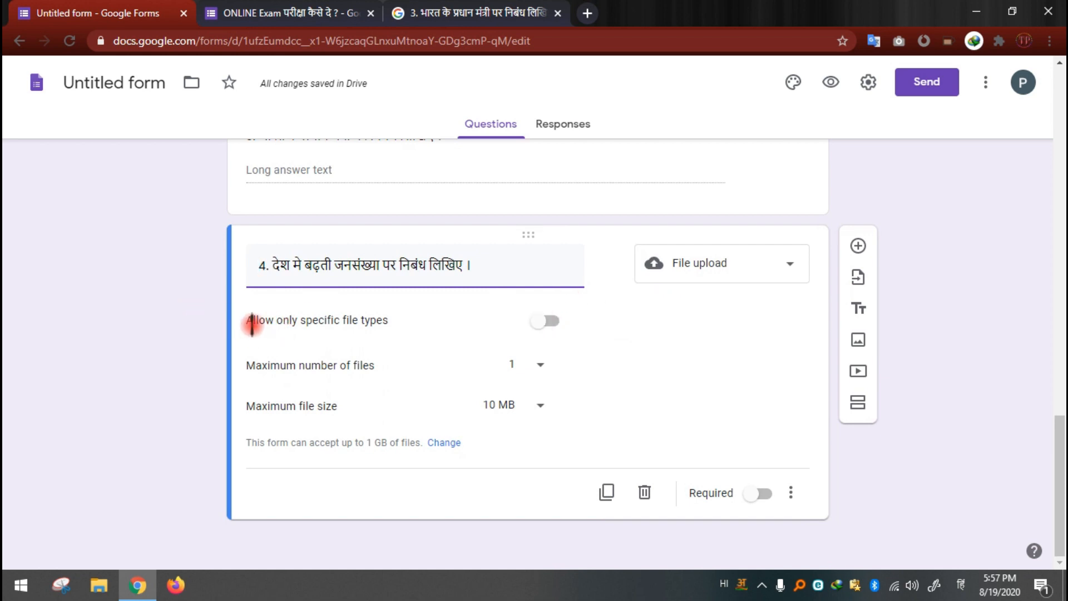
Step: Restrict question 4's uploads to the Image file type and set the maximum number of files to 5
click(542, 322)
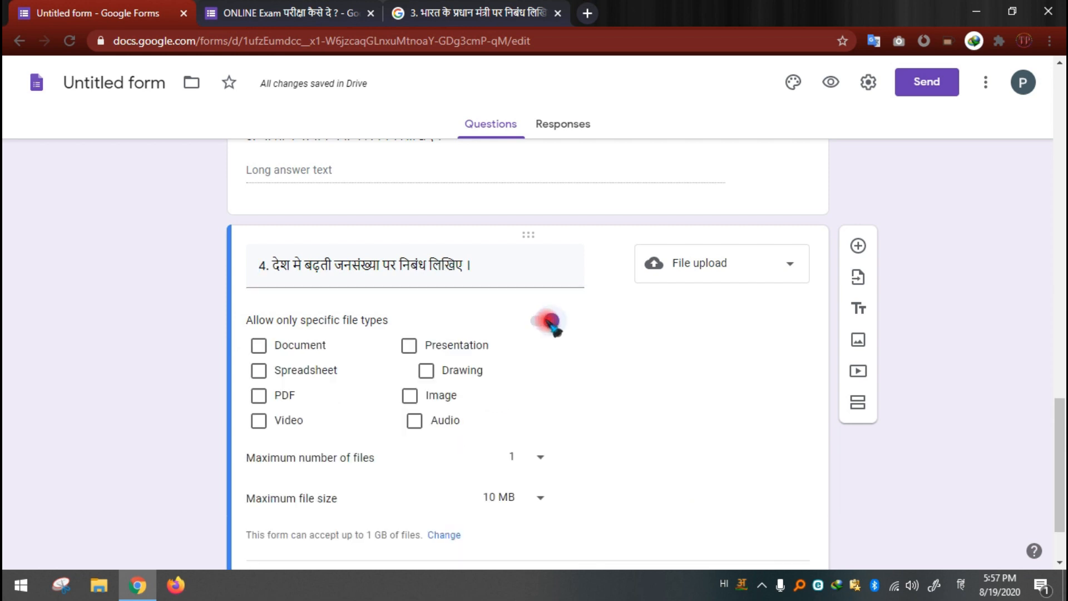
click(409, 395)
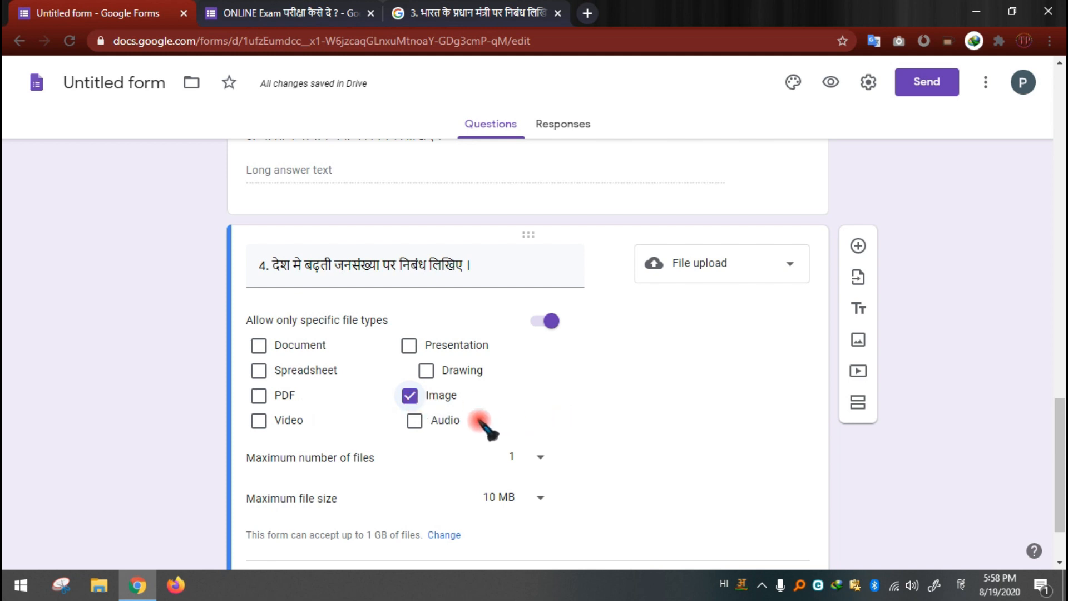
scroll(484, 425, down, 2)
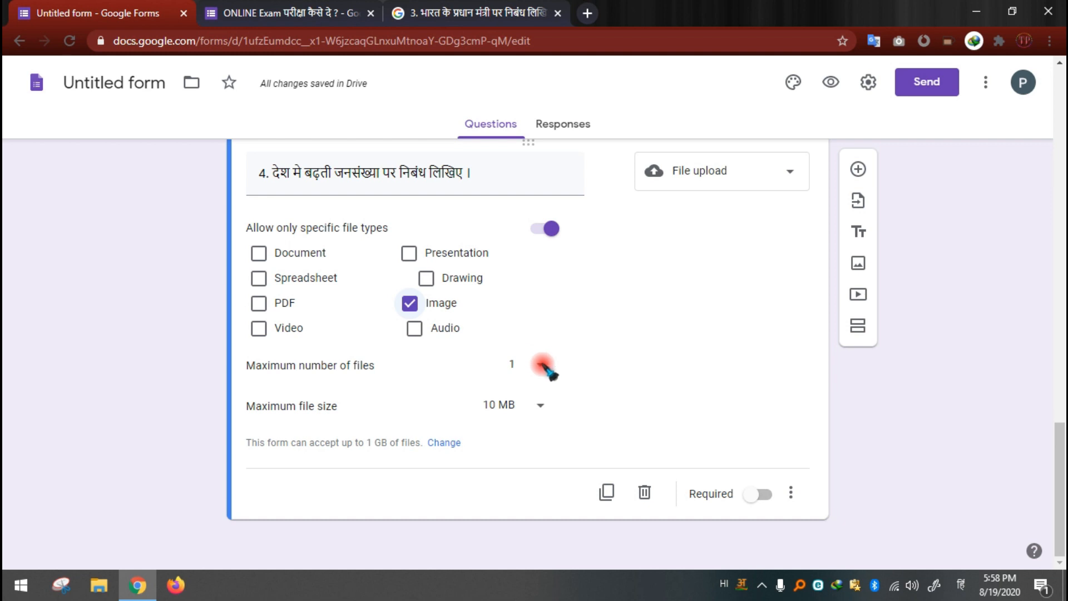
click(542, 366)
click(528, 397)
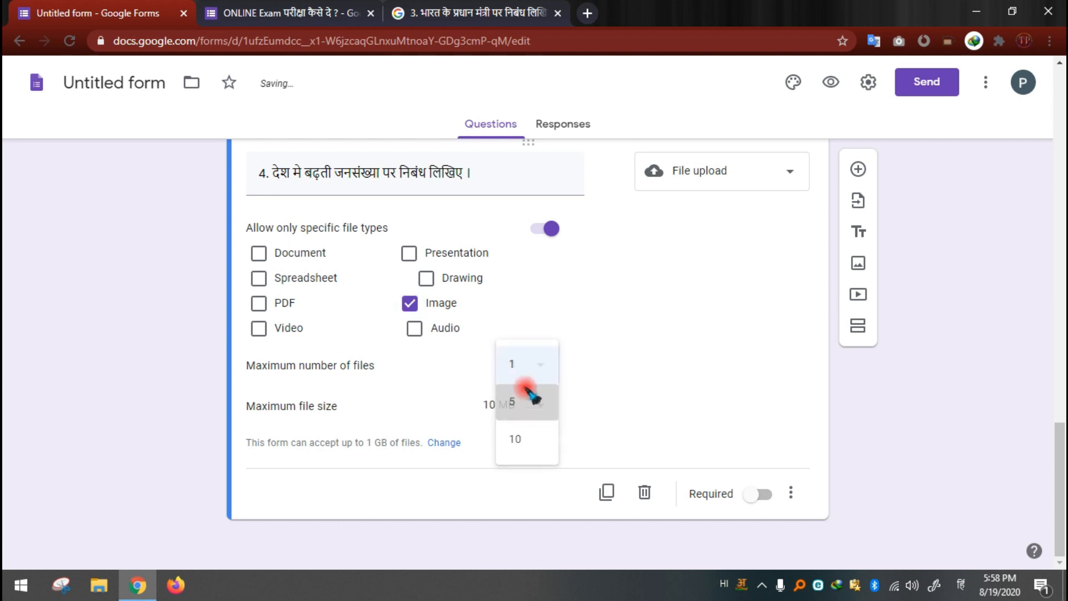
click(513, 364)
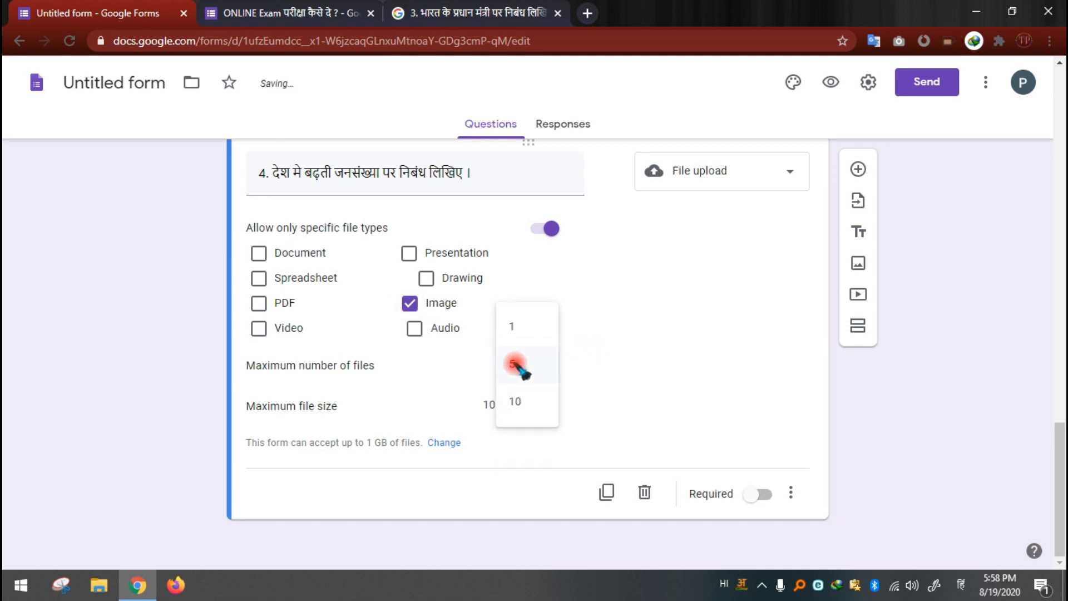
click(579, 379)
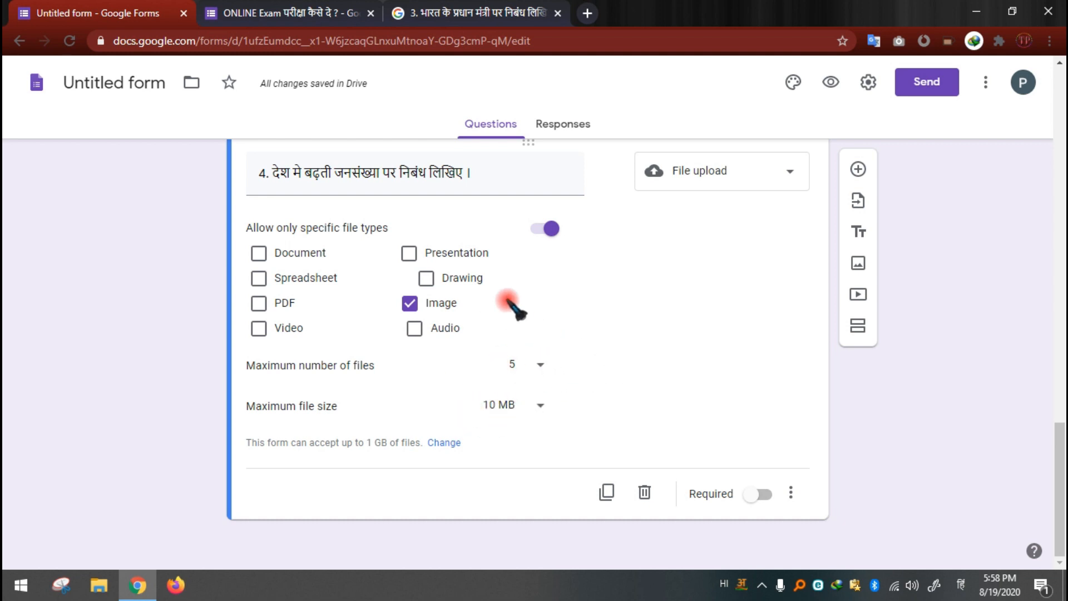
Step: Add a new question below question 4, begin its title with "5.", and check question 5's wording in the ONLINE Exam form
click(859, 169)
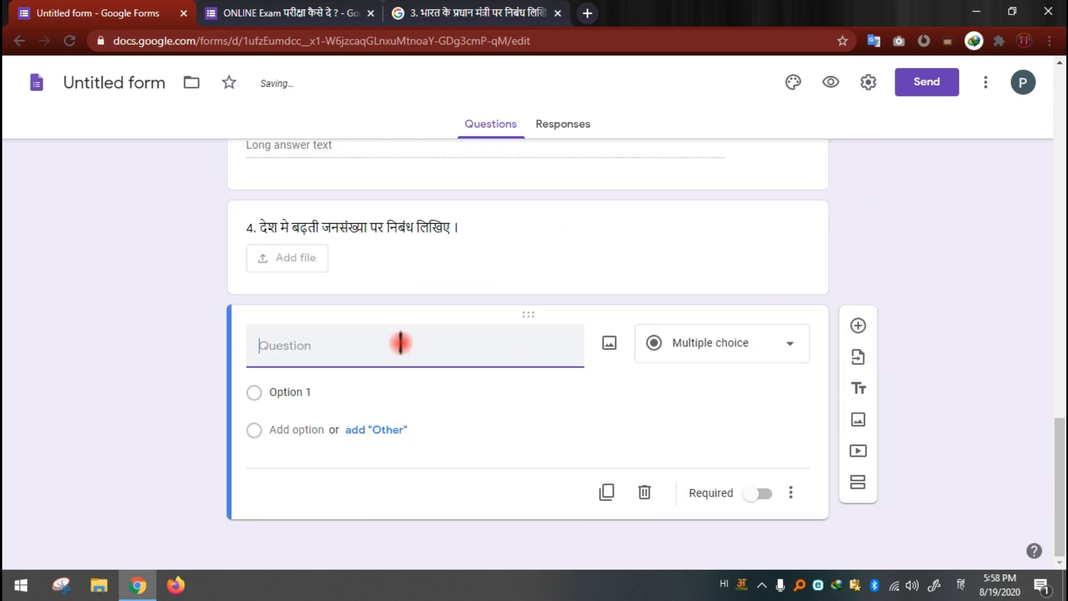
text(5.)
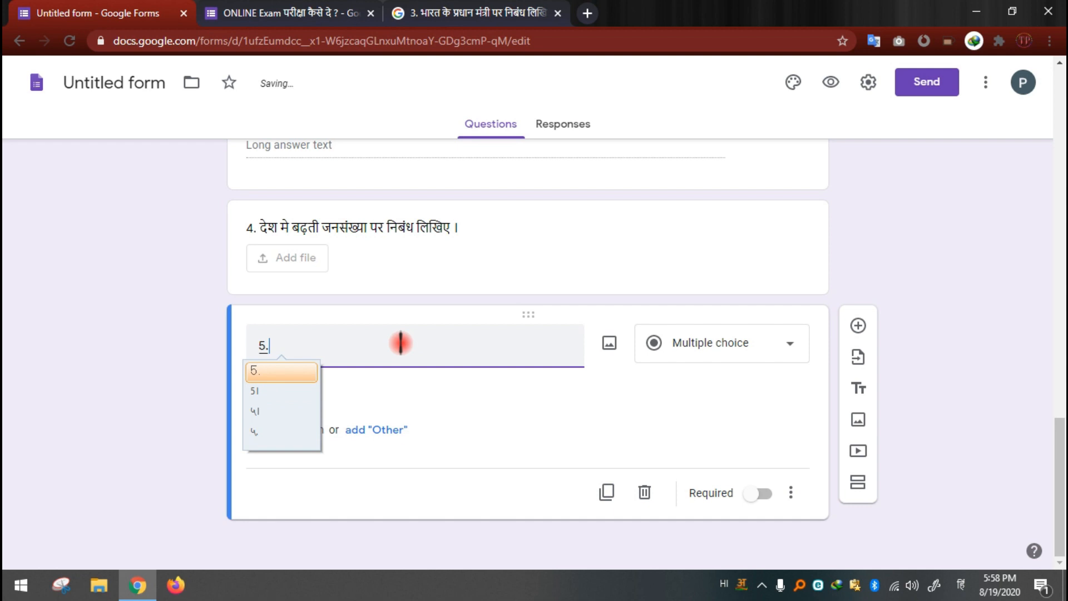
key(Return)
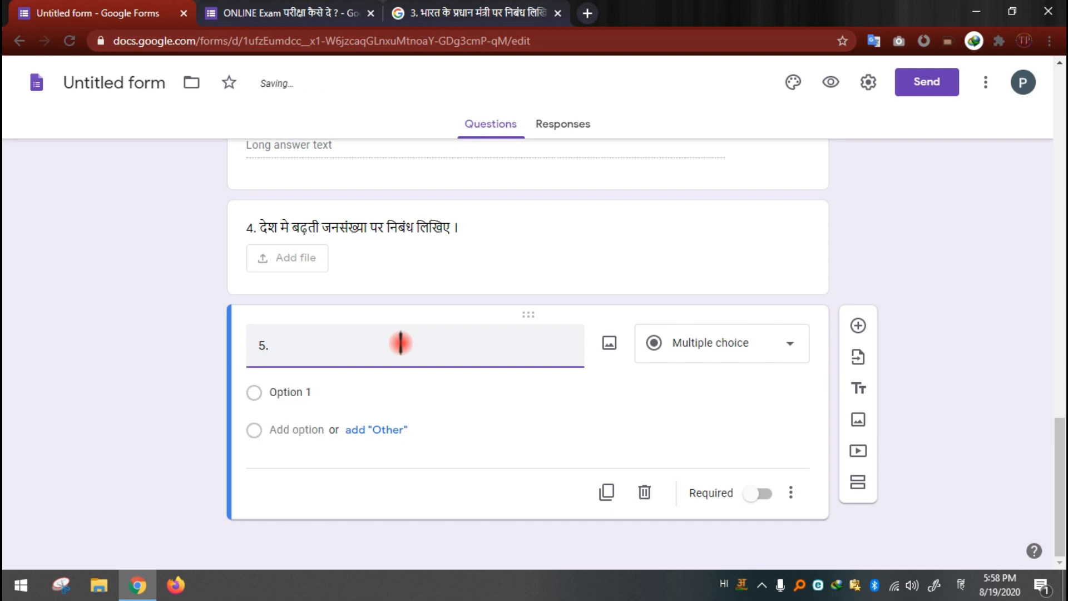
click(439, 14)
click(261, 12)
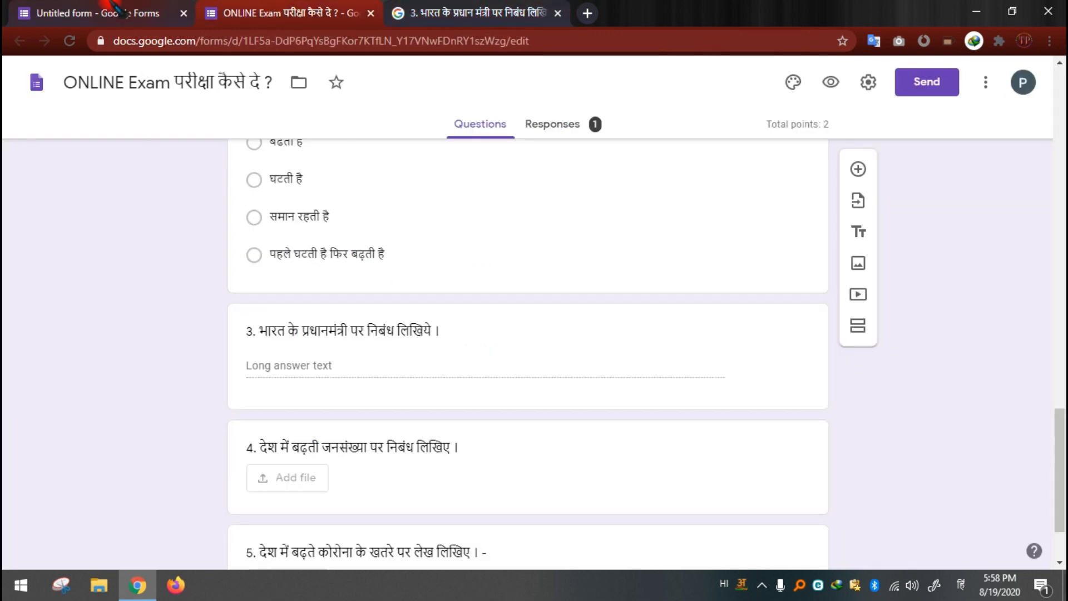
click(81, 10)
Step: Complete question 5's title as "देश मे बढ़ते कोरोना खतरे पर निबंध लिखिए ।" and set its answer type to File upload
text(de)
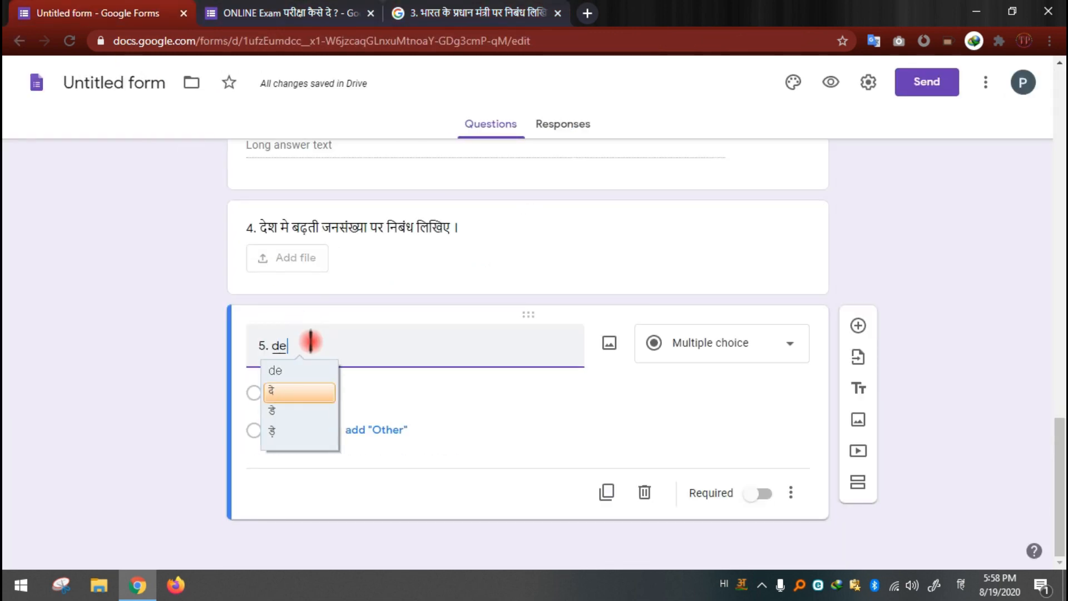
text(sh me bad)
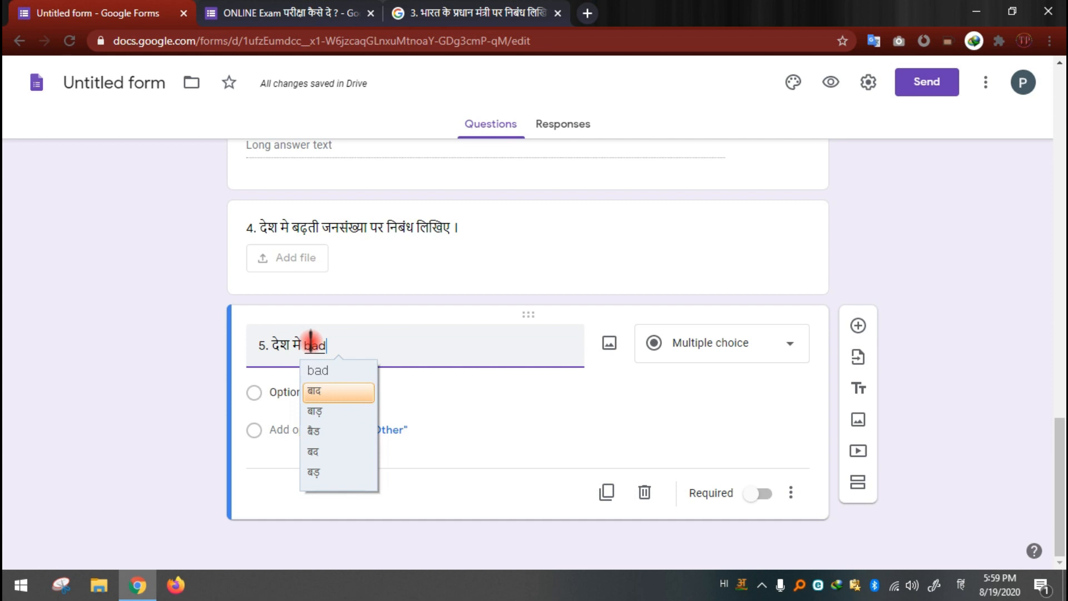
text(hte ko)
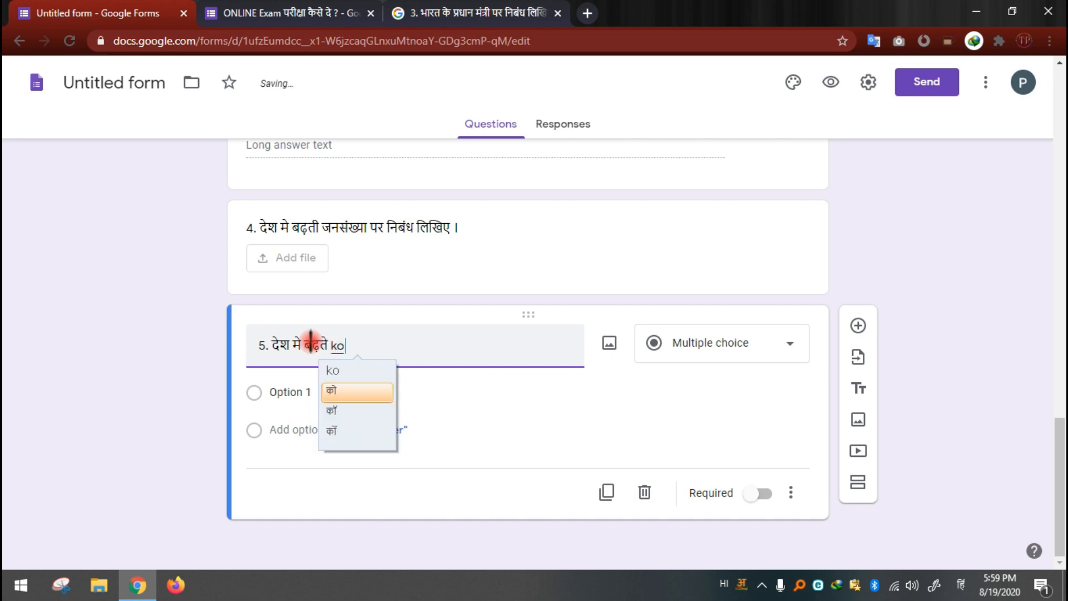
text(rona kh)
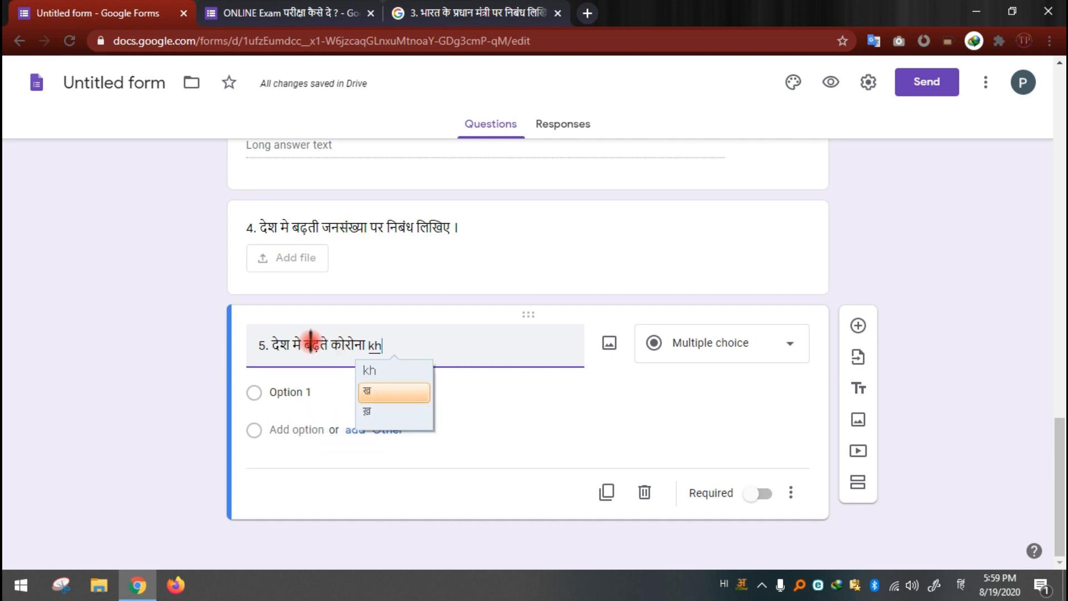
text(atre pa)
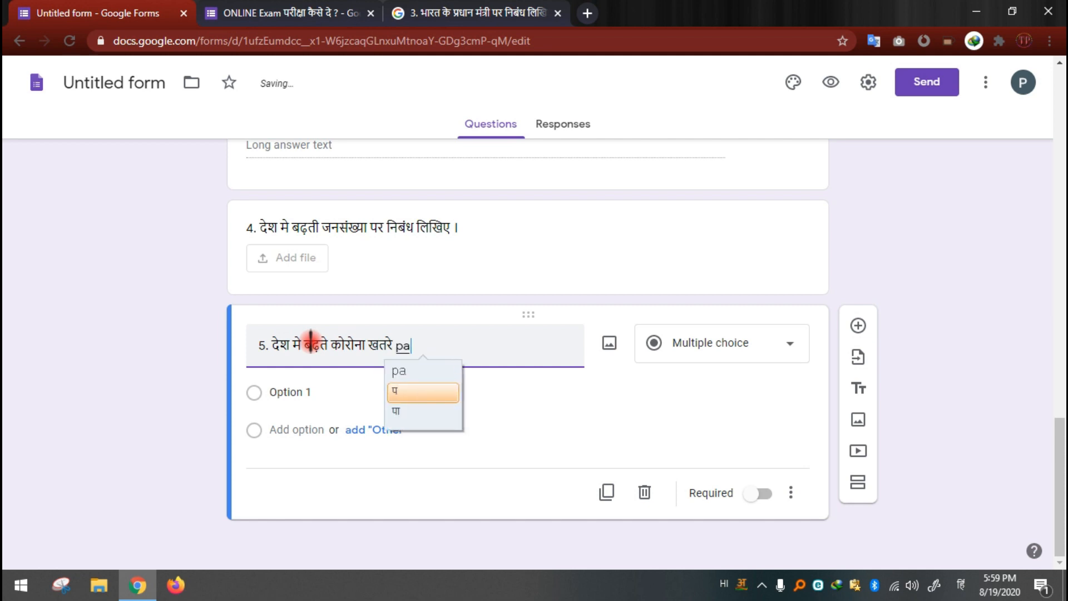
text(r niband)
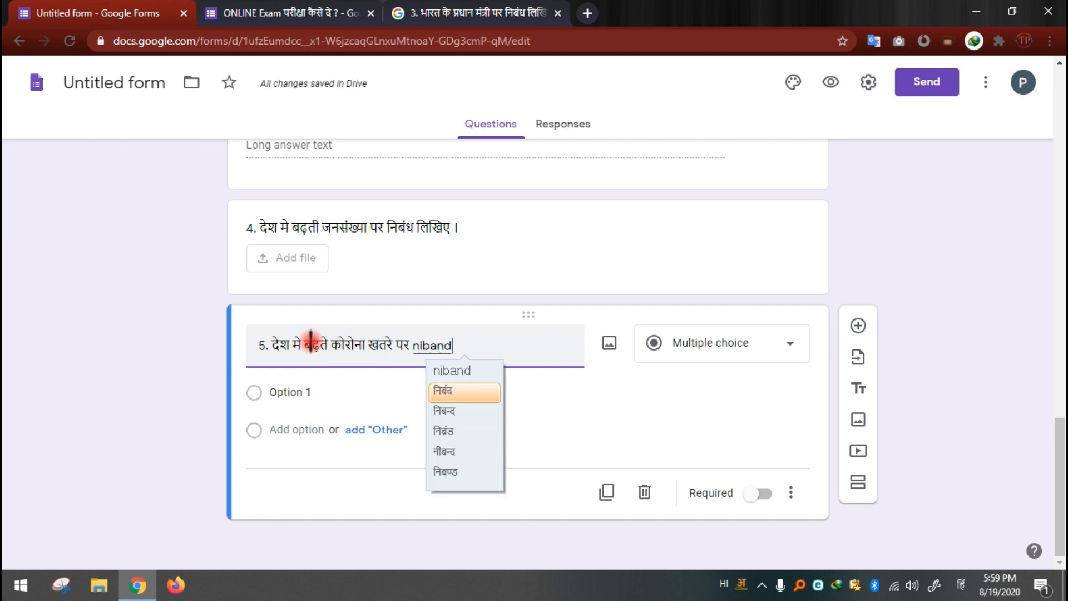
text( likhi)
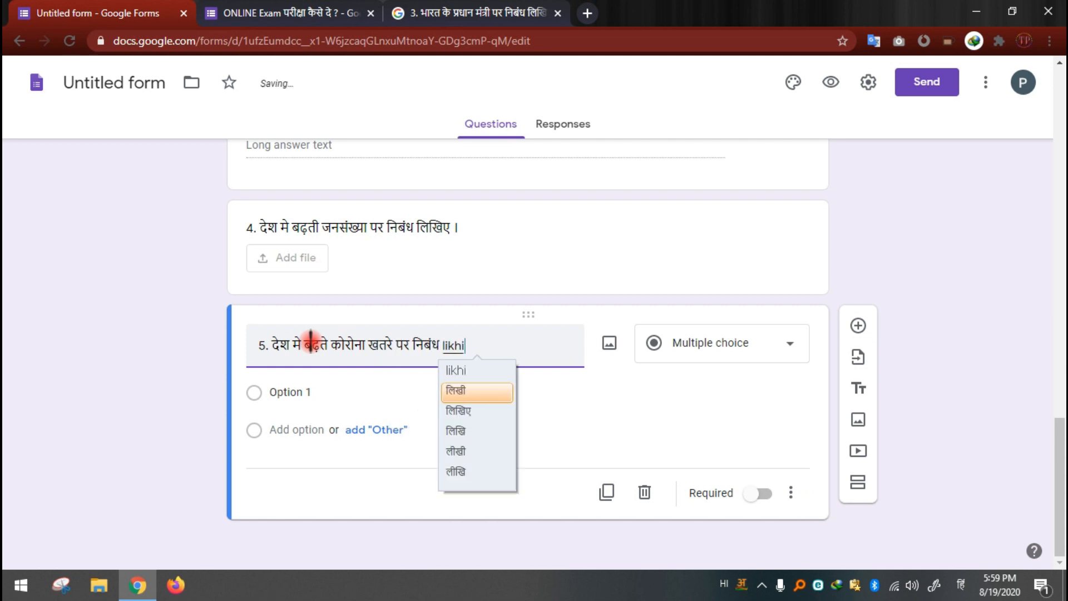
text(ye .)
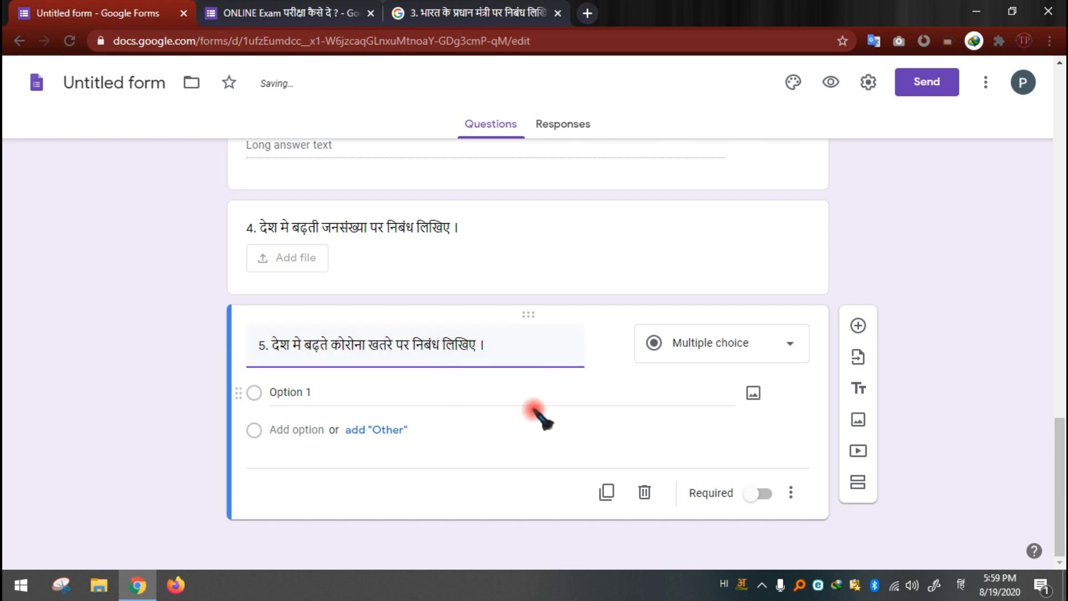
click(746, 345)
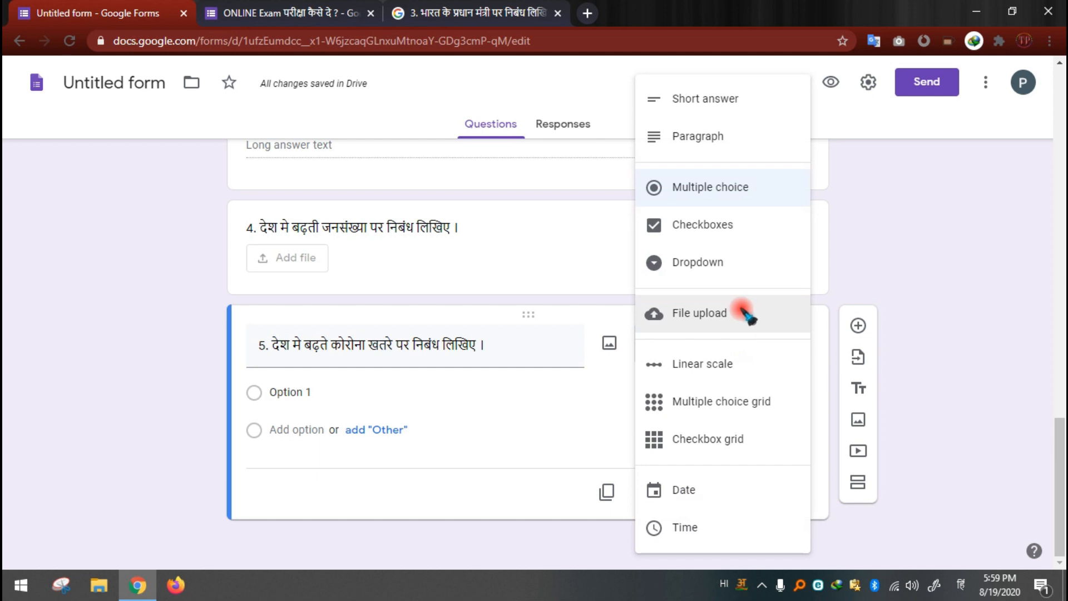
click(746, 315)
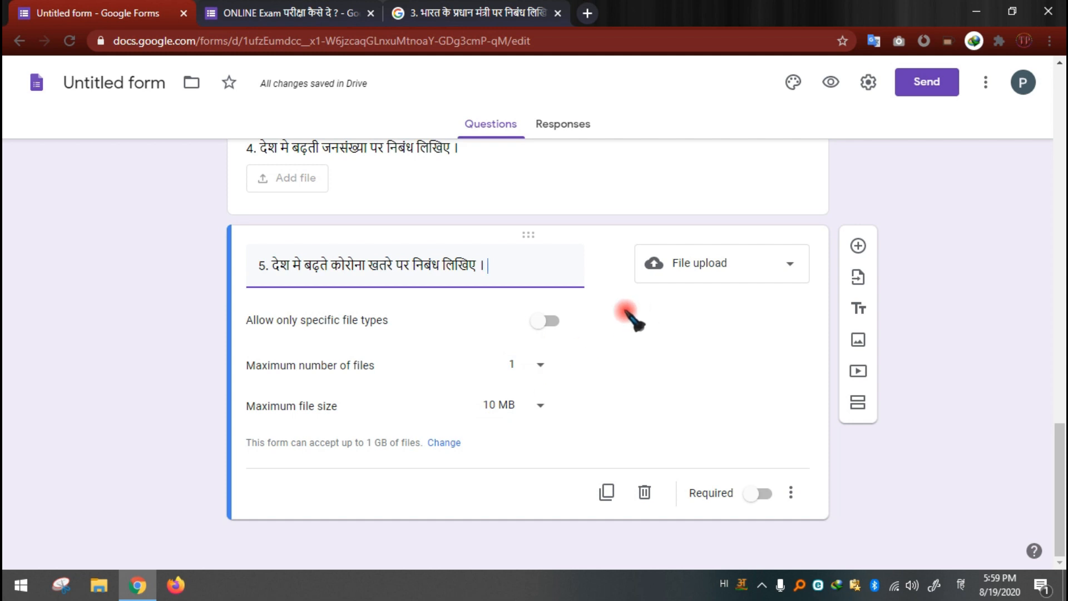
Step: Cut the Hindi sentence after "5." from question 5's title and search Google for it in place of the previous query
drag(501, 266, 271, 266)
key(ctrl+c)
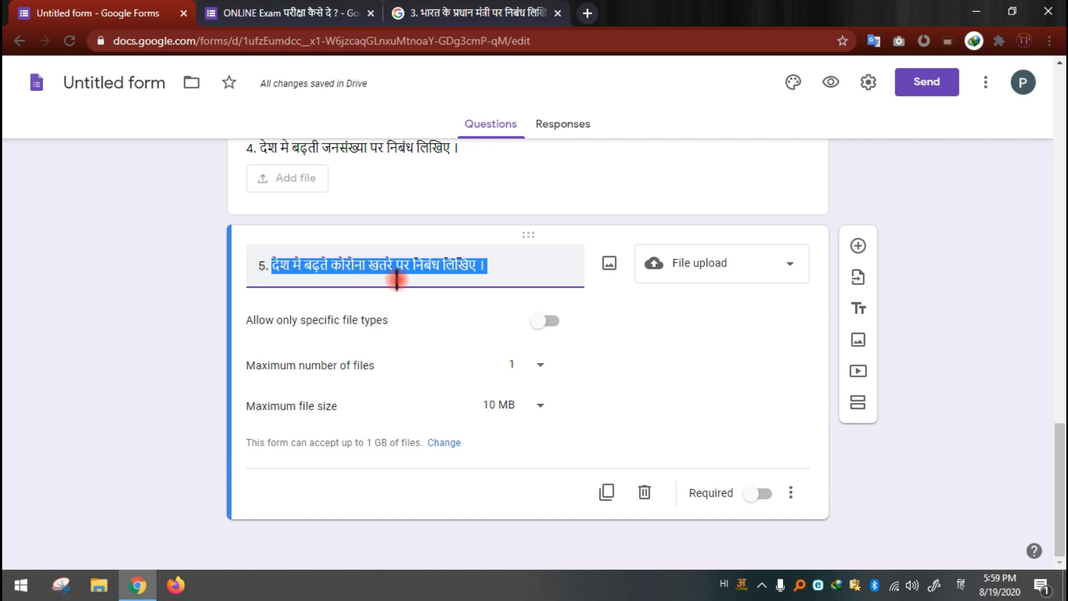
key(BackSpace)
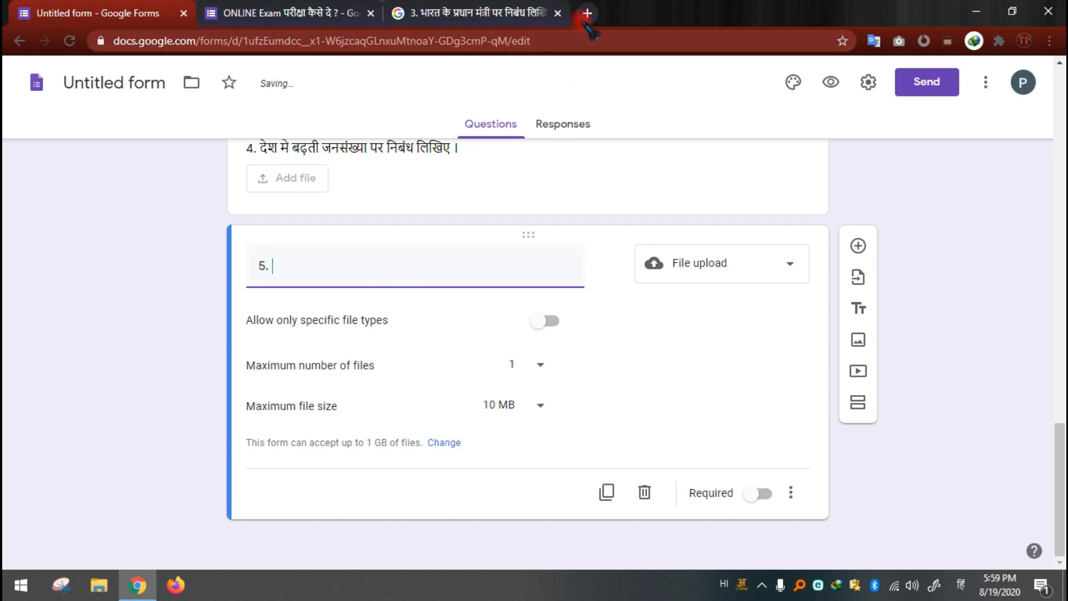
click(532, 12)
drag(346, 90, 100, 60)
key(ctrl+v)
key(Return)
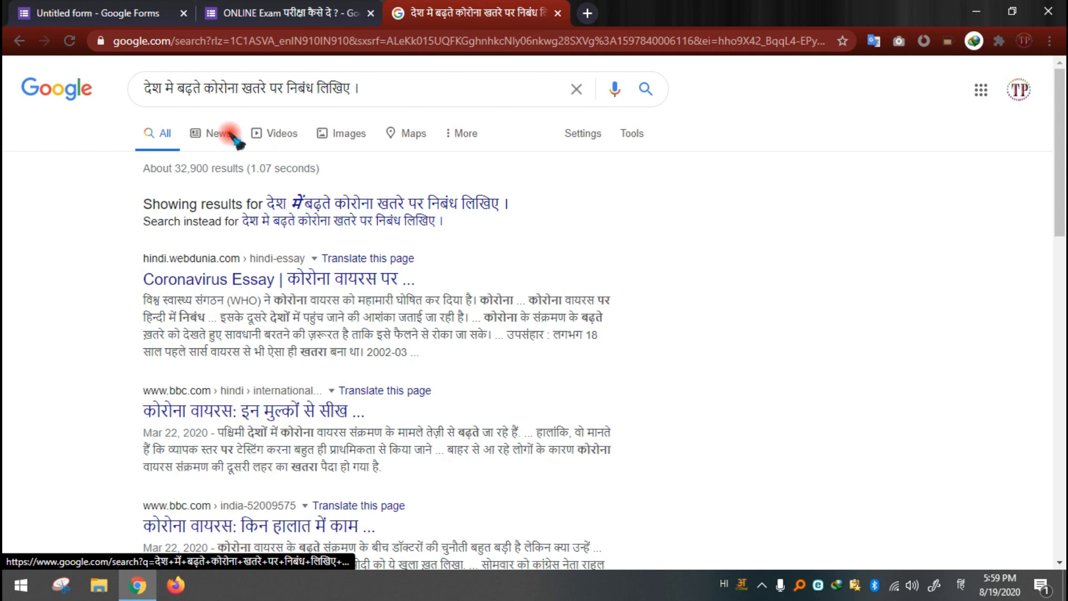
Step: Show the image results for the search and copy the image address of the Webdunia coronavirus picture
click(336, 134)
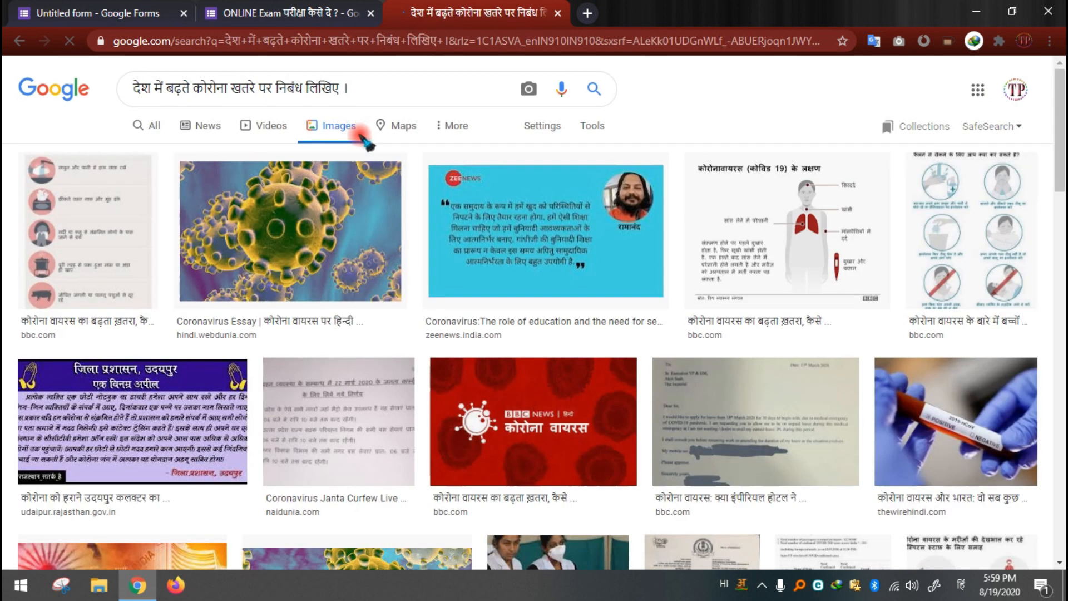
right_click(314, 229)
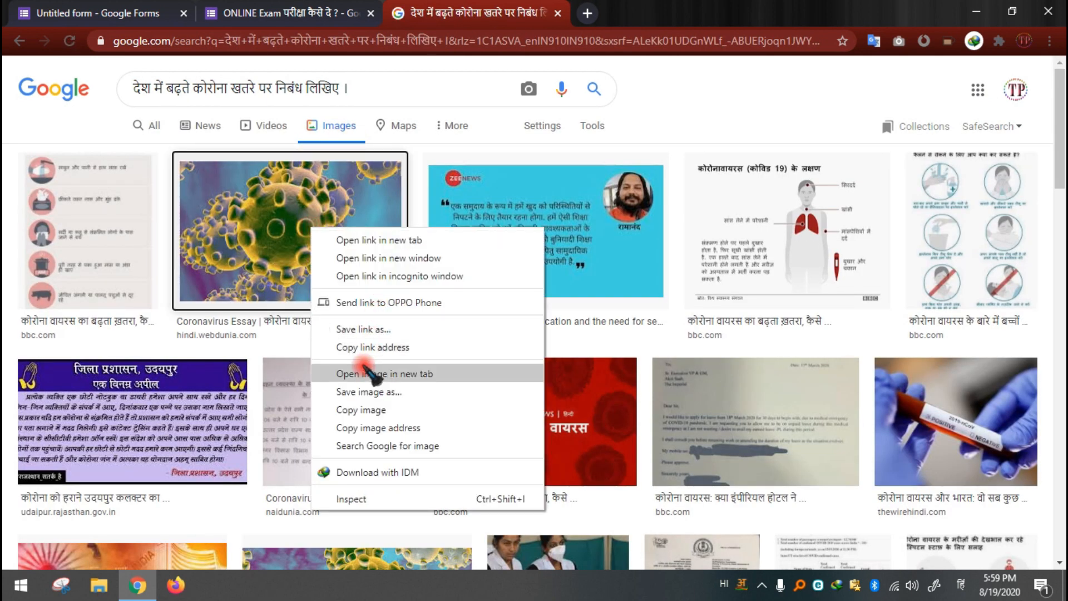
click(380, 427)
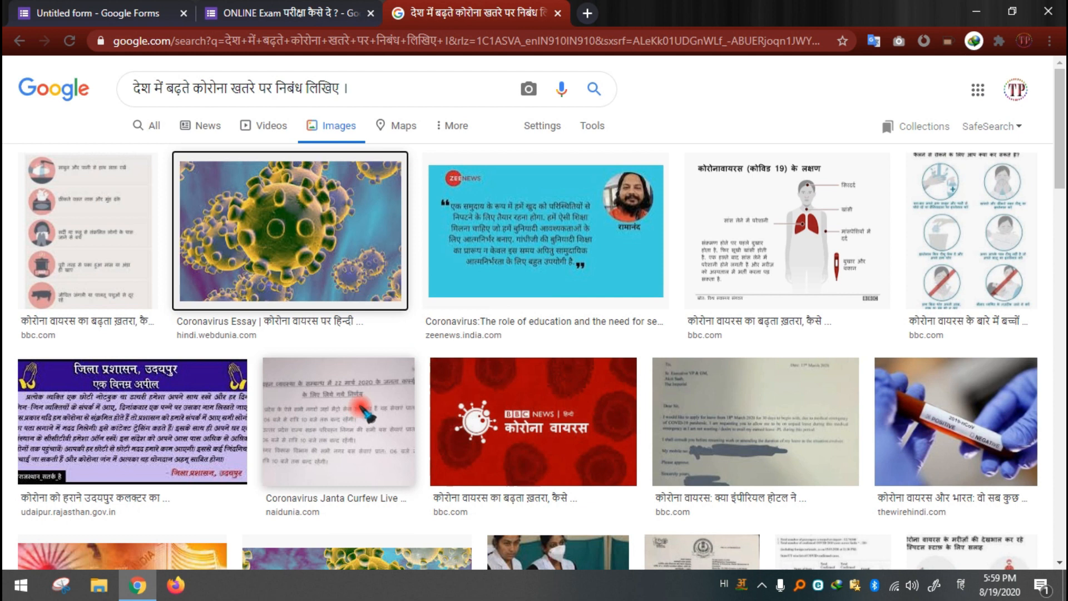
click(98, 8)
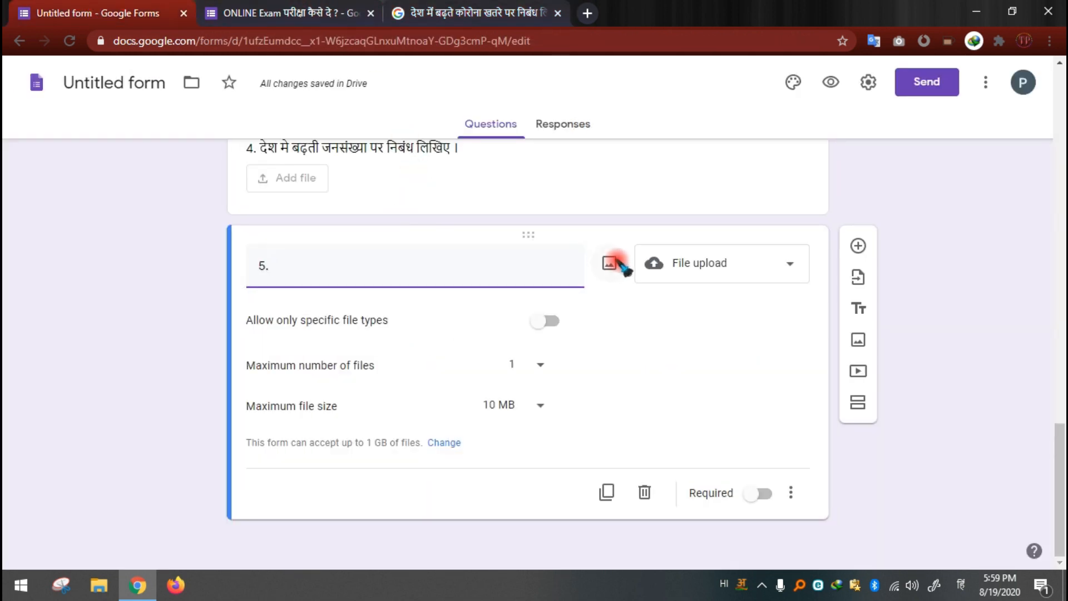
click(610, 264)
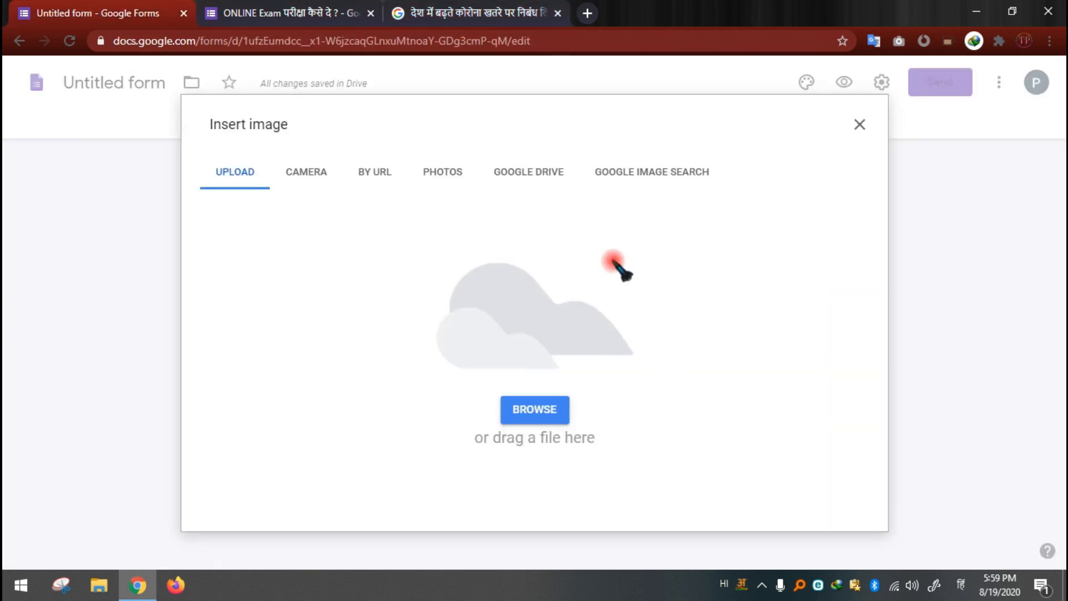
click(100, 582)
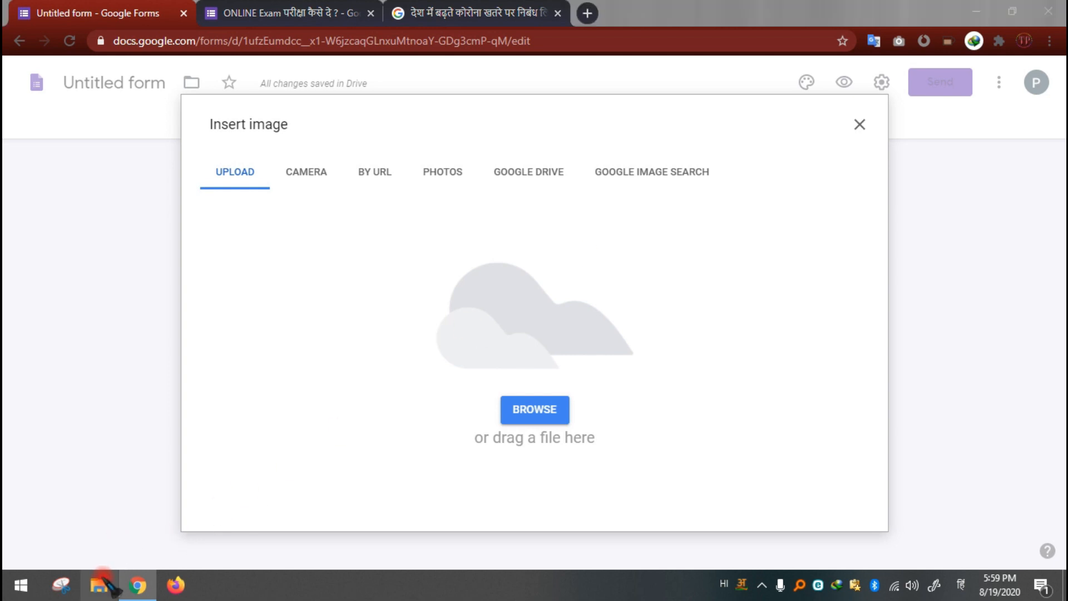
click(138, 585)
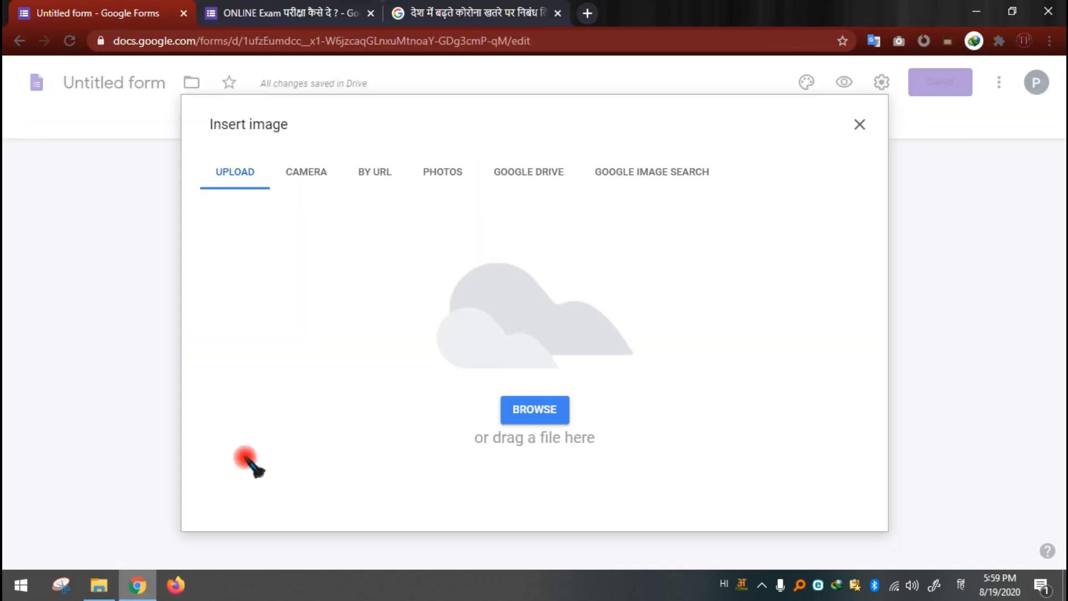
click(423, 13)
right_click(352, 199)
click(388, 212)
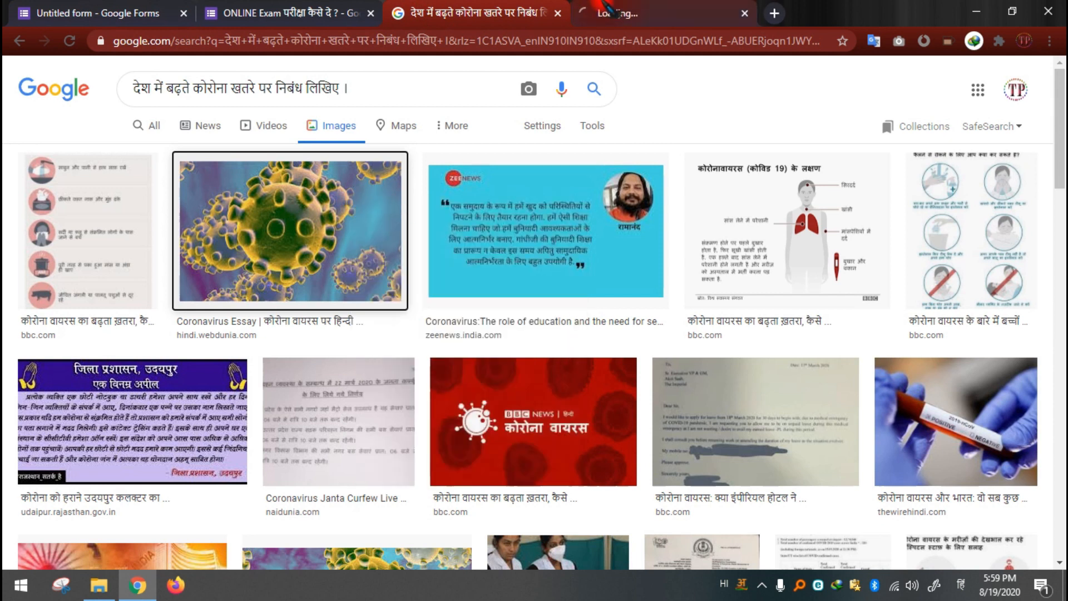
click(606, 10)
right_click(546, 213)
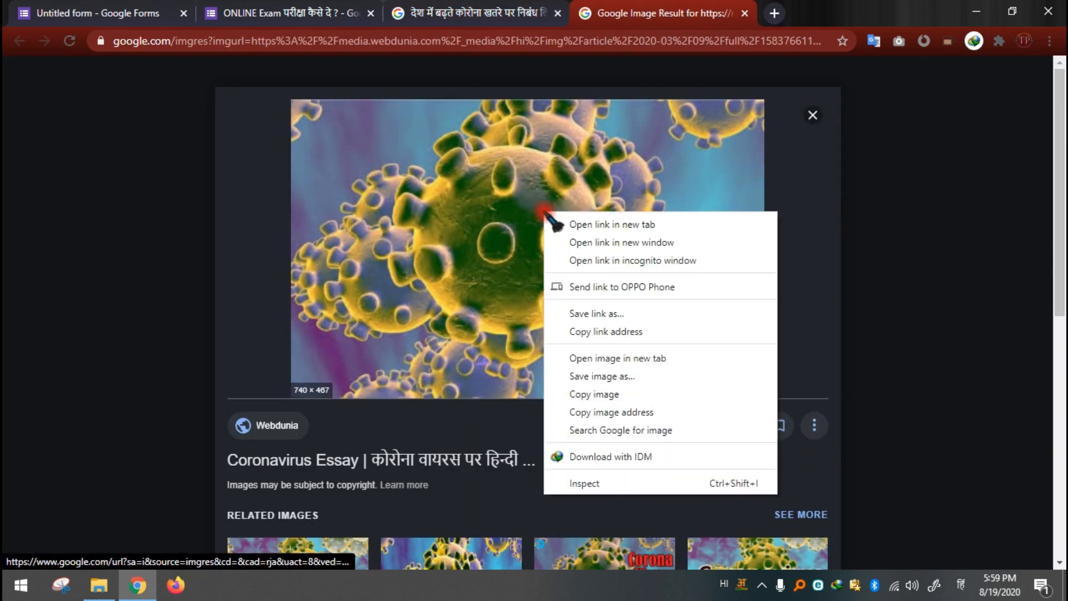
click(603, 376)
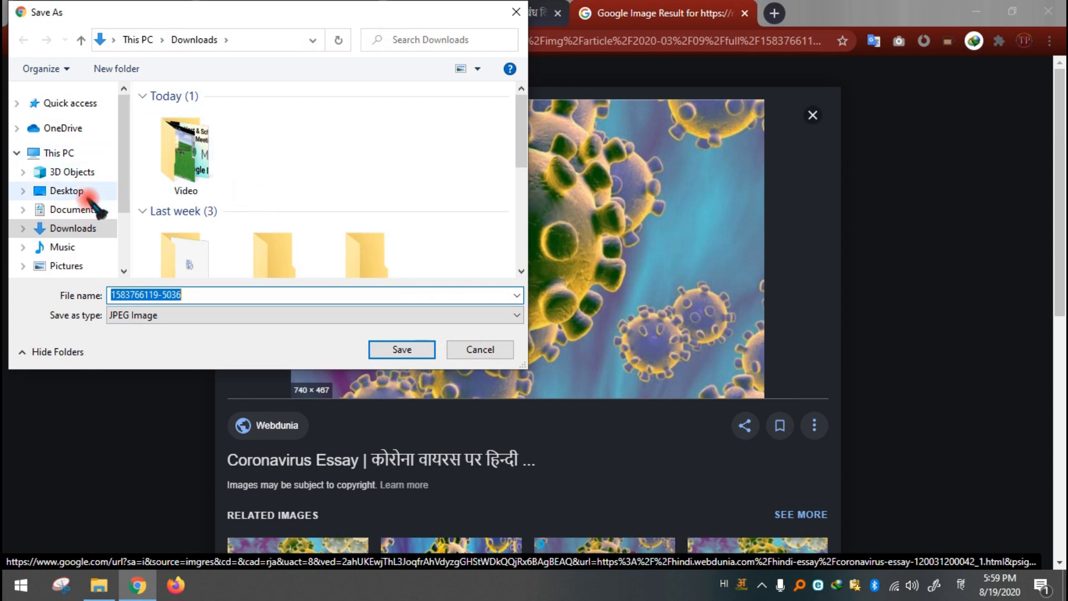
click(76, 264)
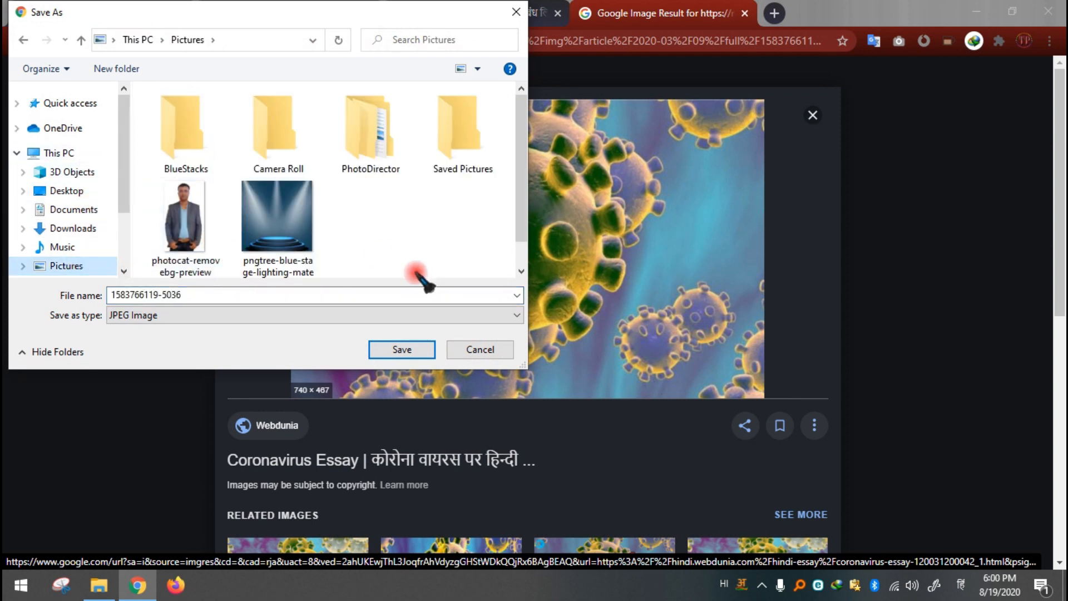
click(410, 348)
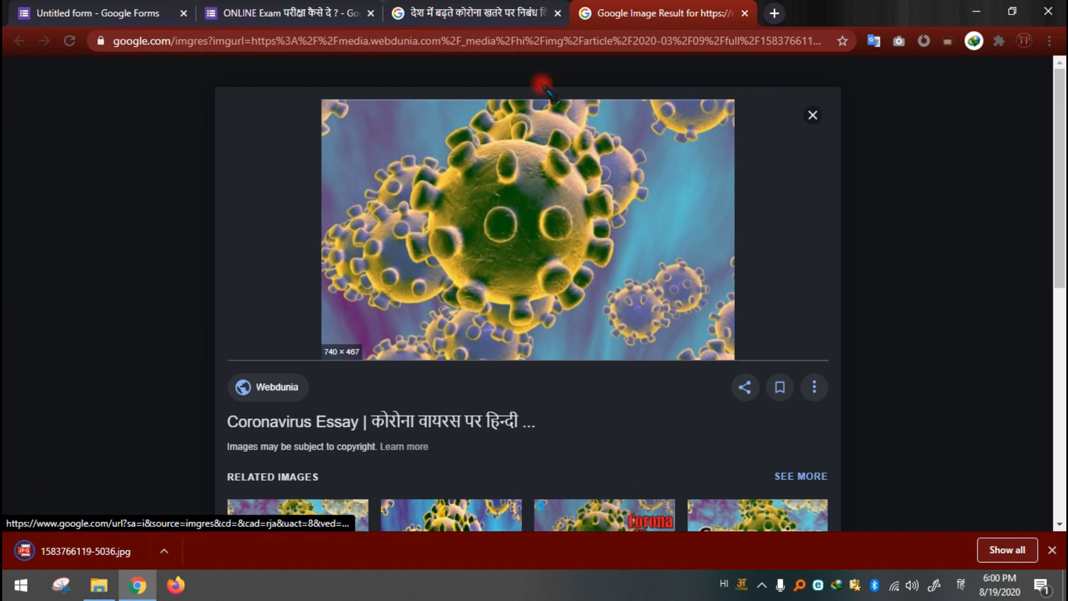
click(103, 12)
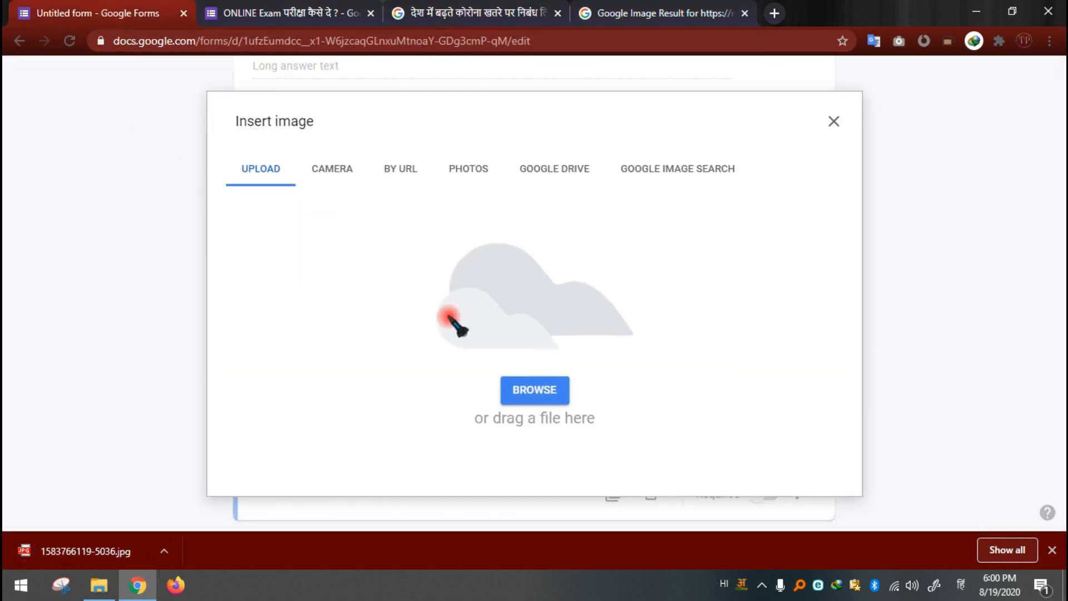
click(834, 121)
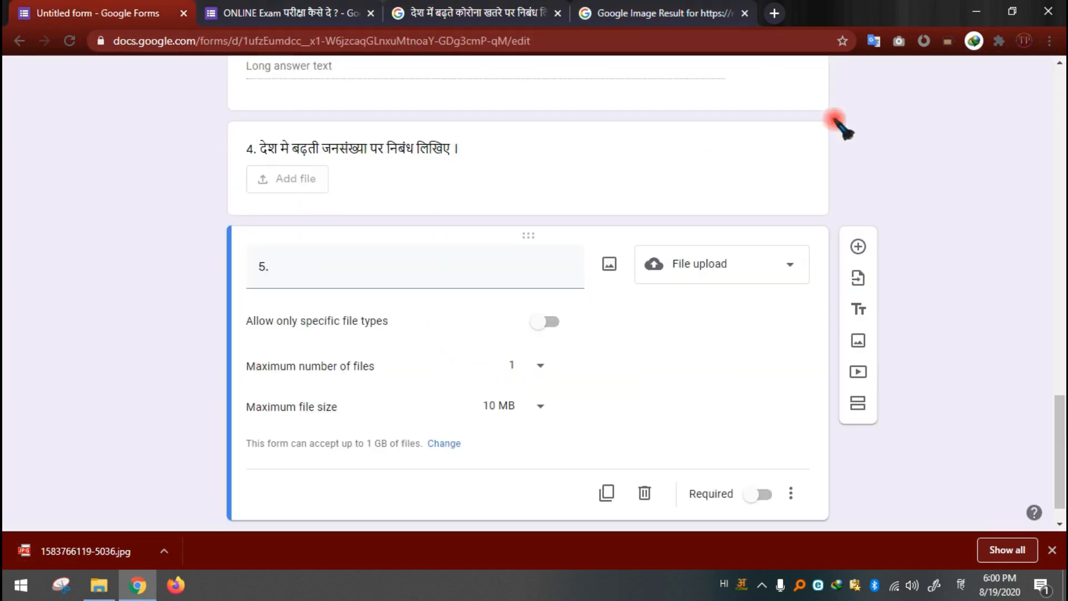
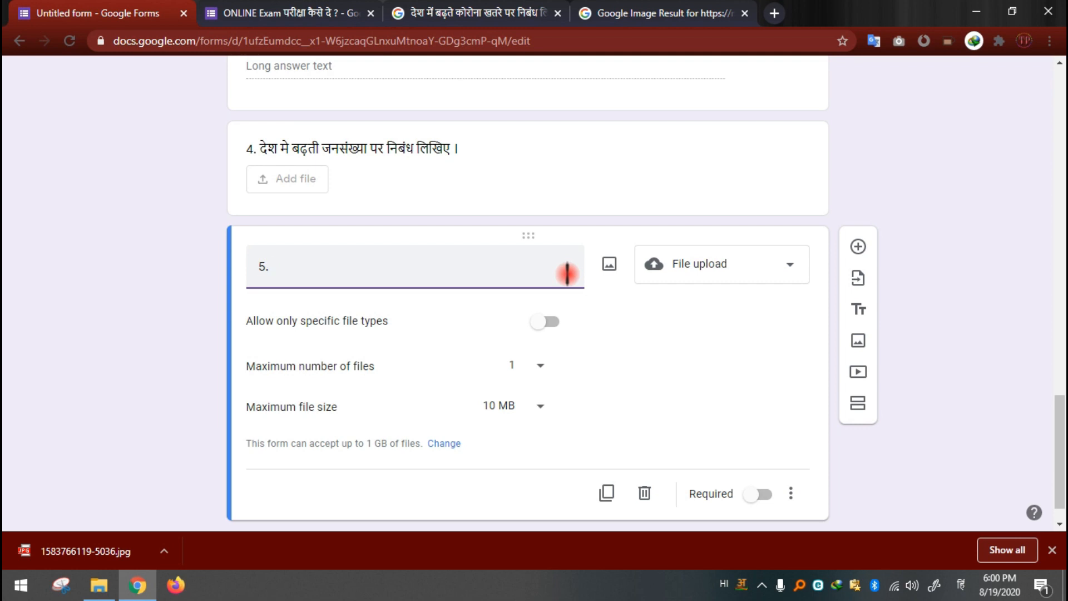
click(610, 265)
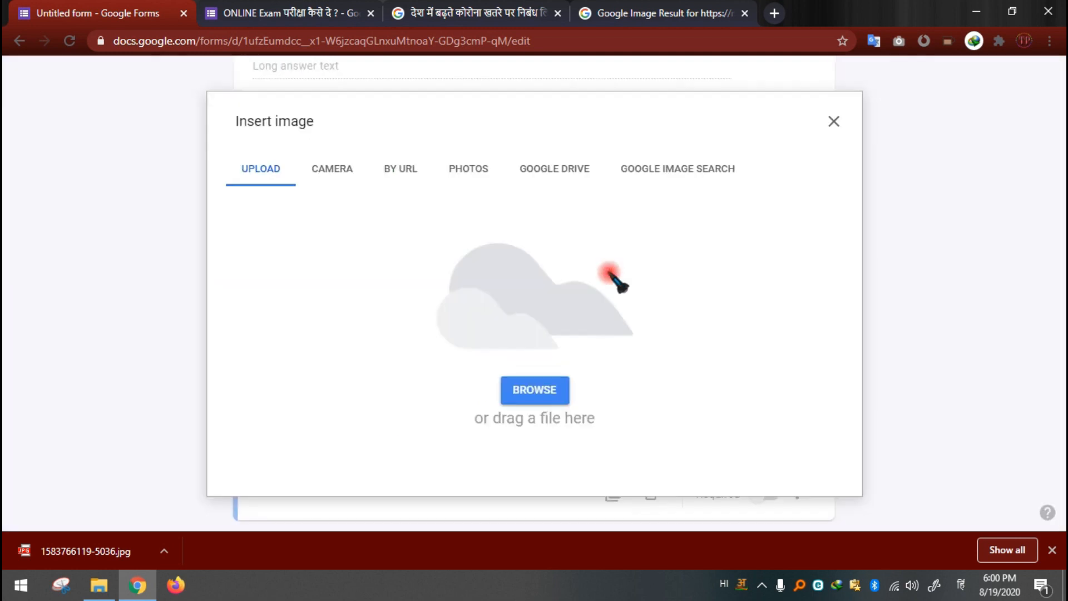
click(547, 394)
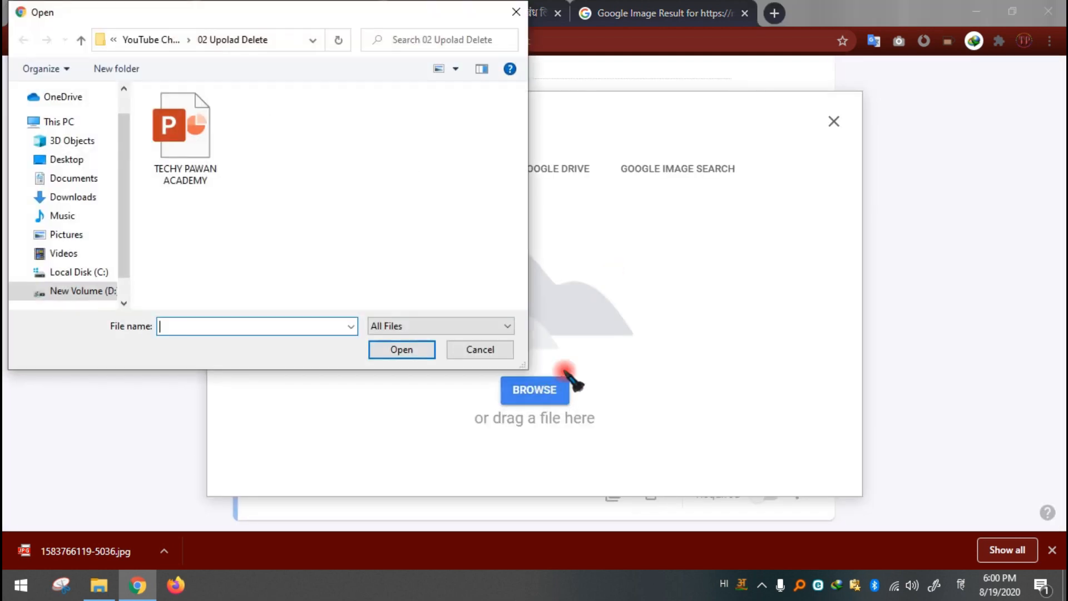
click(72, 234)
click(196, 241)
click(407, 350)
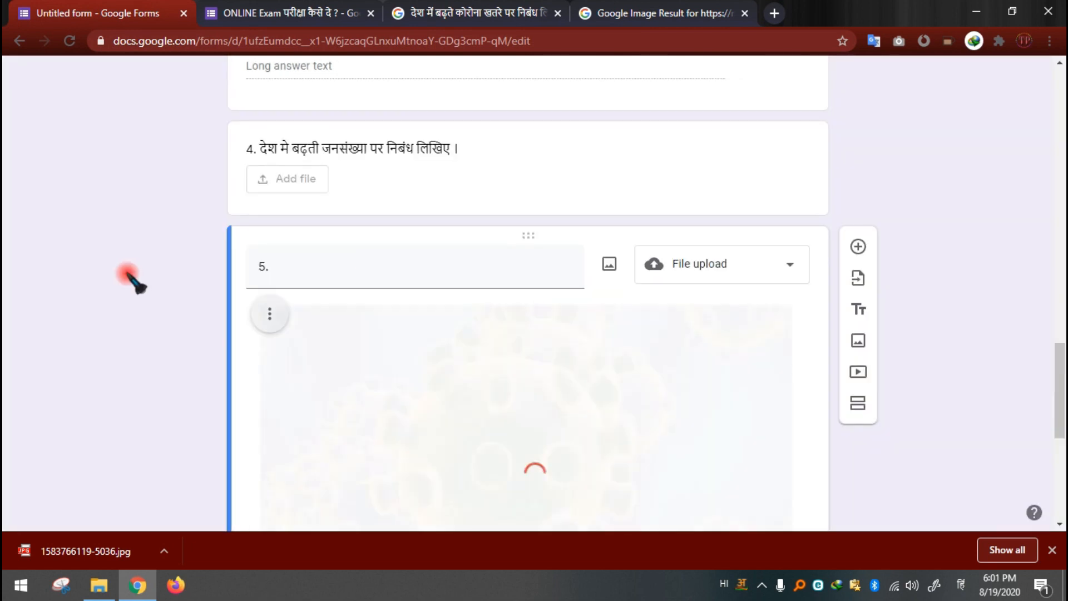
Step: Complete question 5's title as "5. यह फोटो किसकी है ? इसके बारे मे बताइये ।"
scroll(137, 280, down, 3)
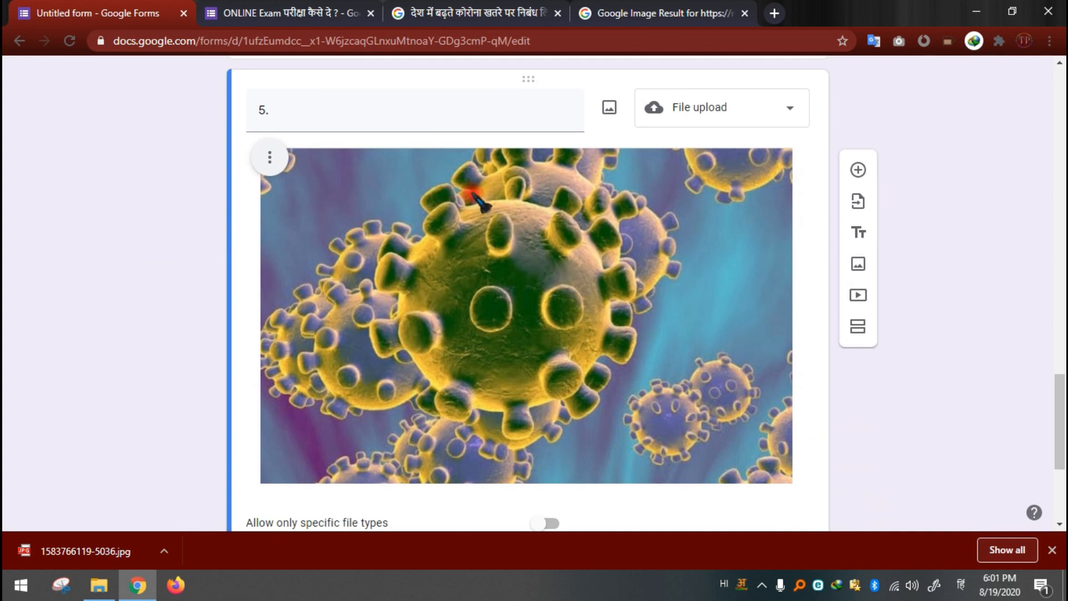
click(402, 109)
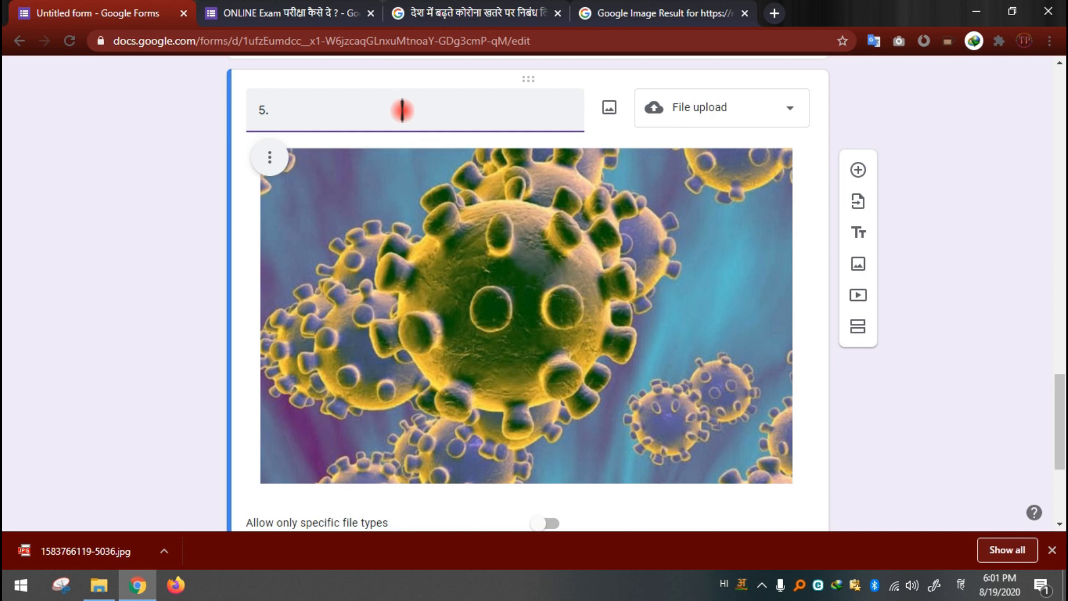
text(yah php)
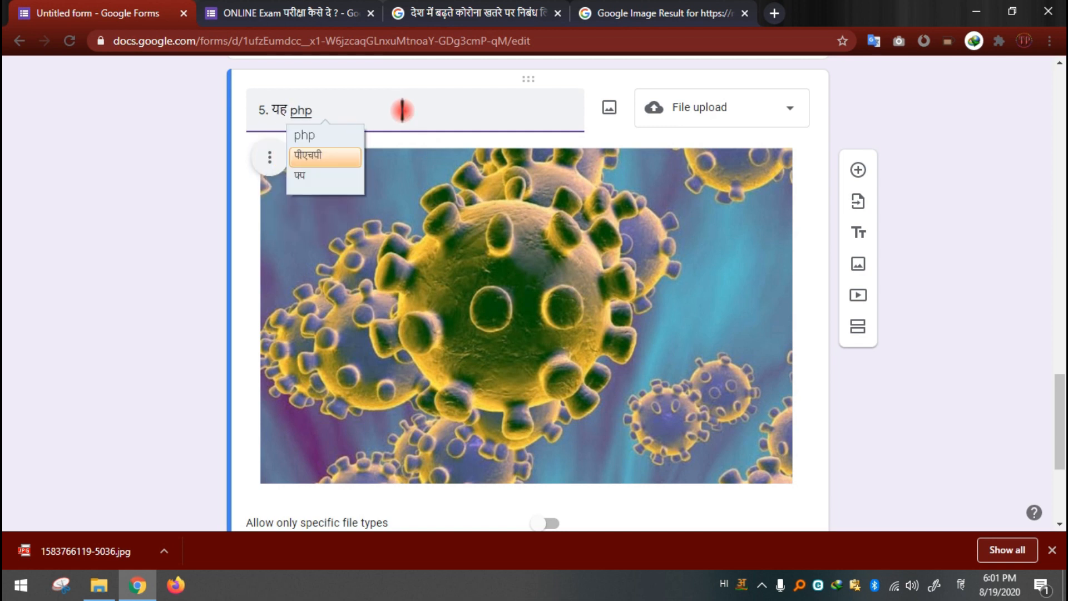
key(BackSpace)
text(oto)
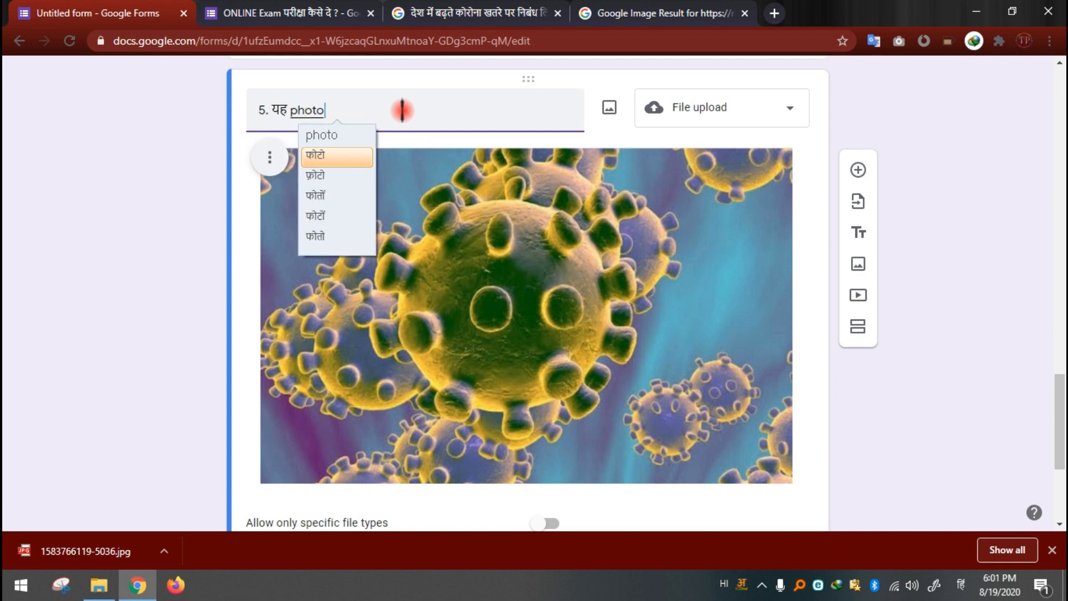
text( kiski hai )
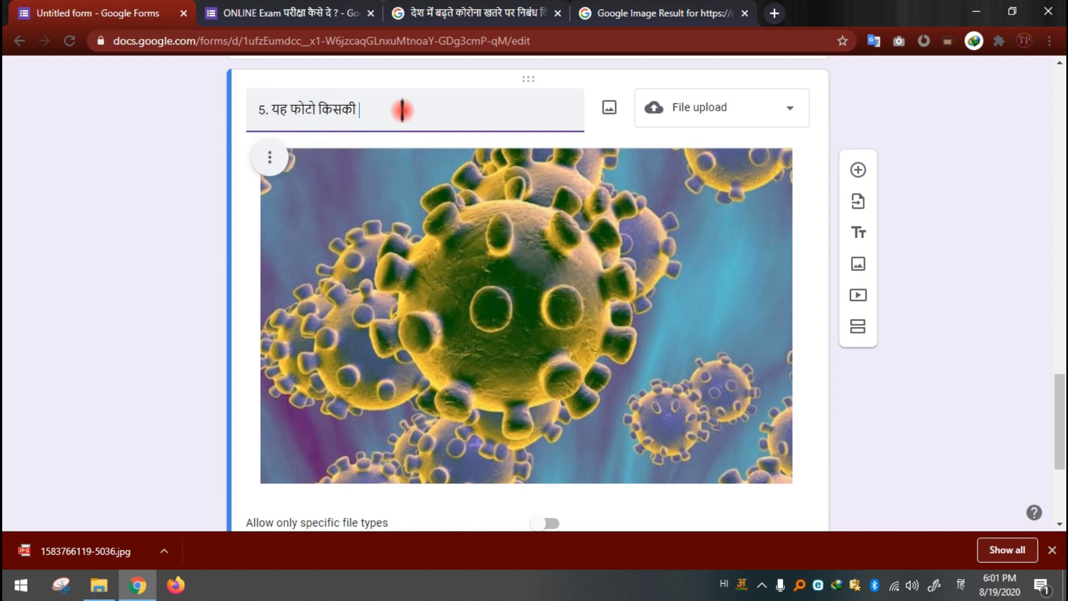
text(? iske bare)
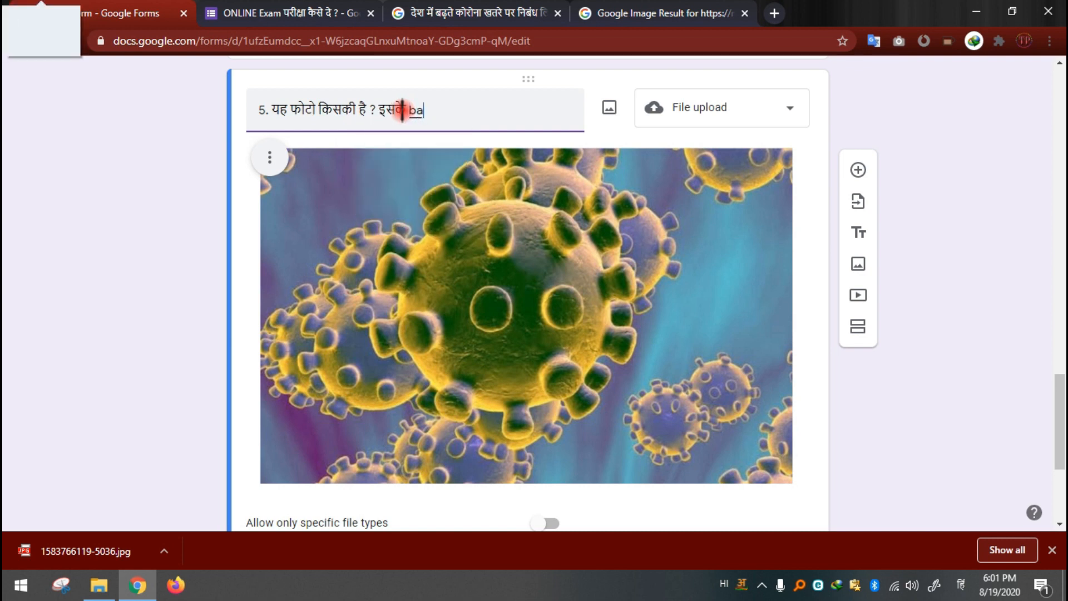
text( me ba)
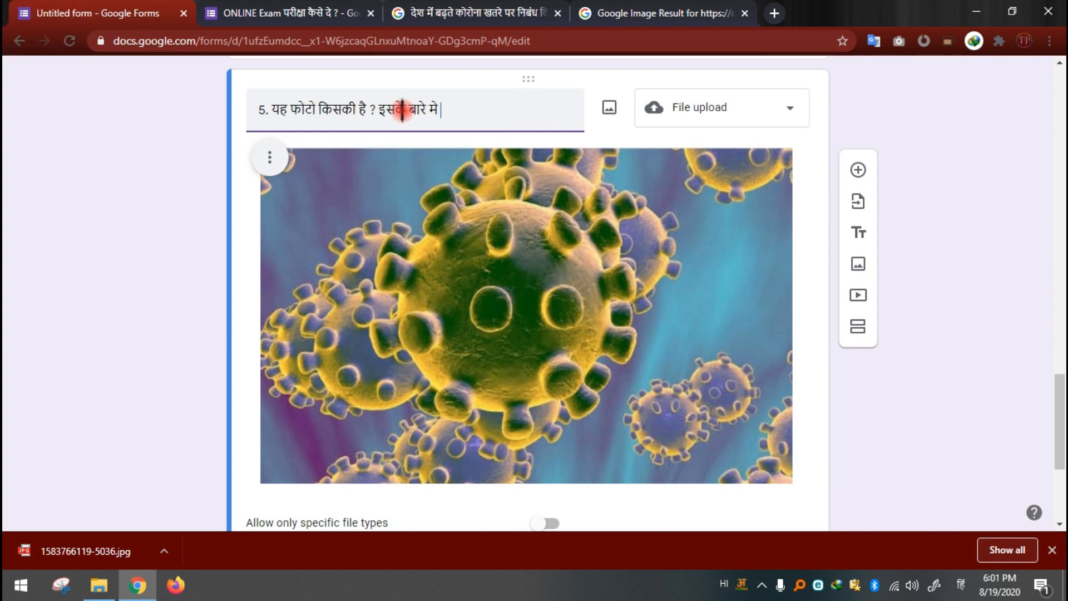
text(taai)
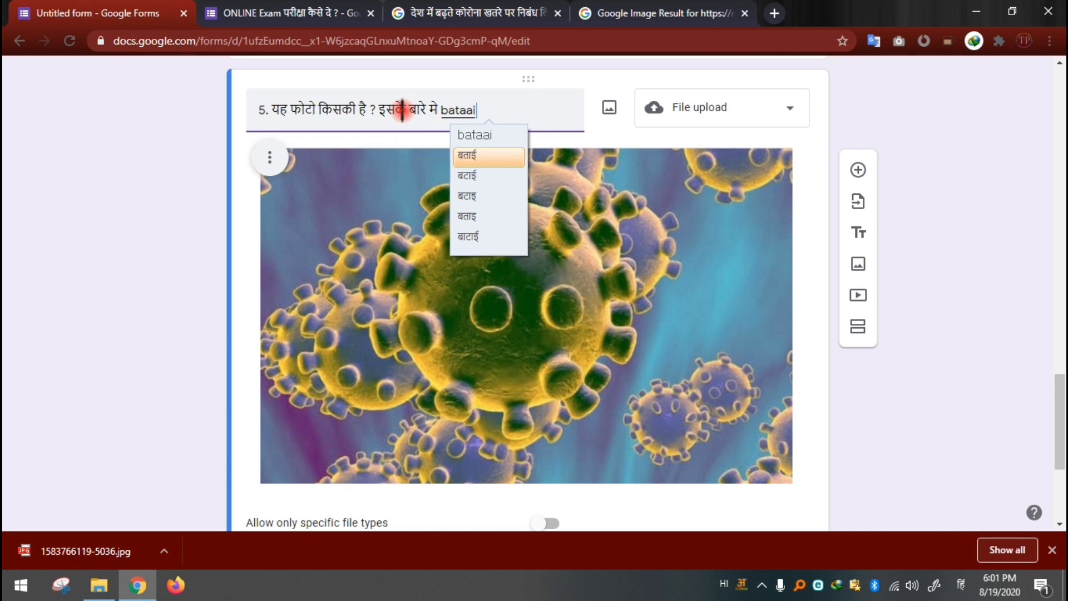
text(ye .)
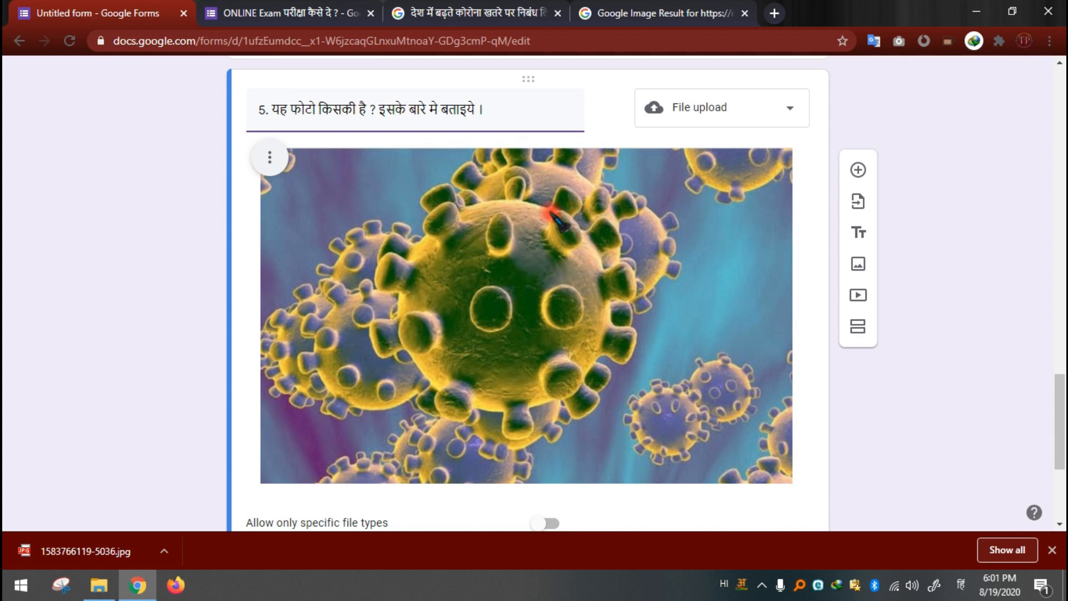
mouse_move(560, 111)
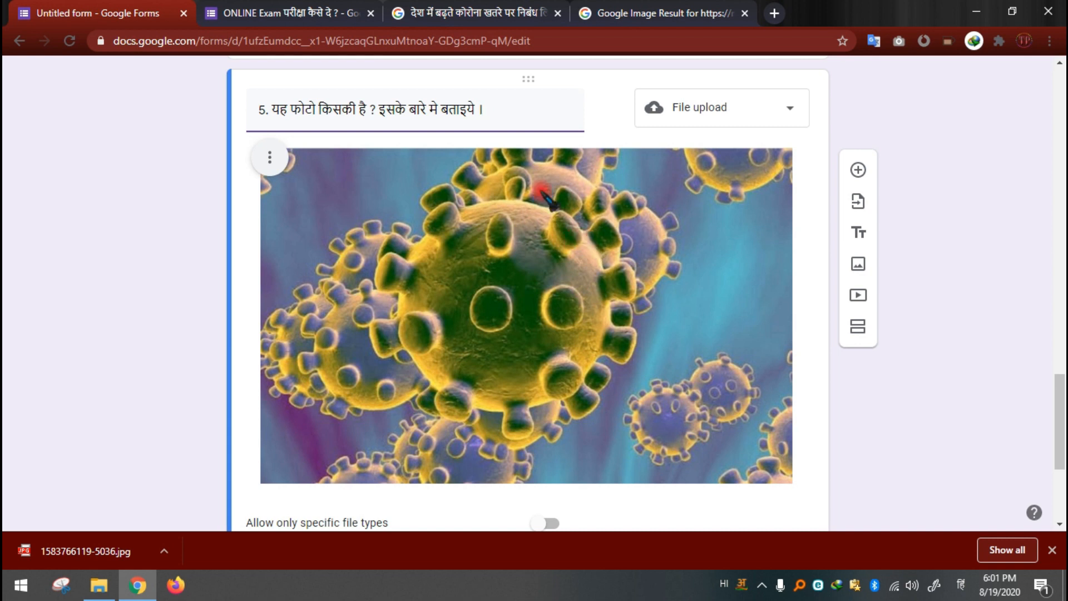
drag(506, 107, 273, 103)
click(494, 107)
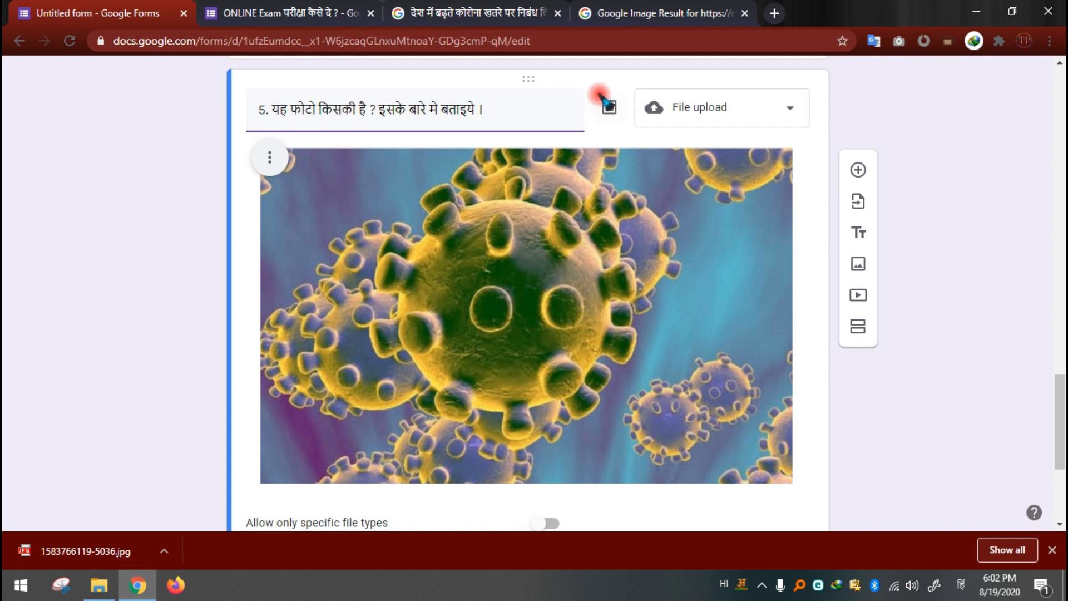
Step: Try Paragraph as question 5's answer type, and switch it back to File upload
scroll(612, 245, down, 3)
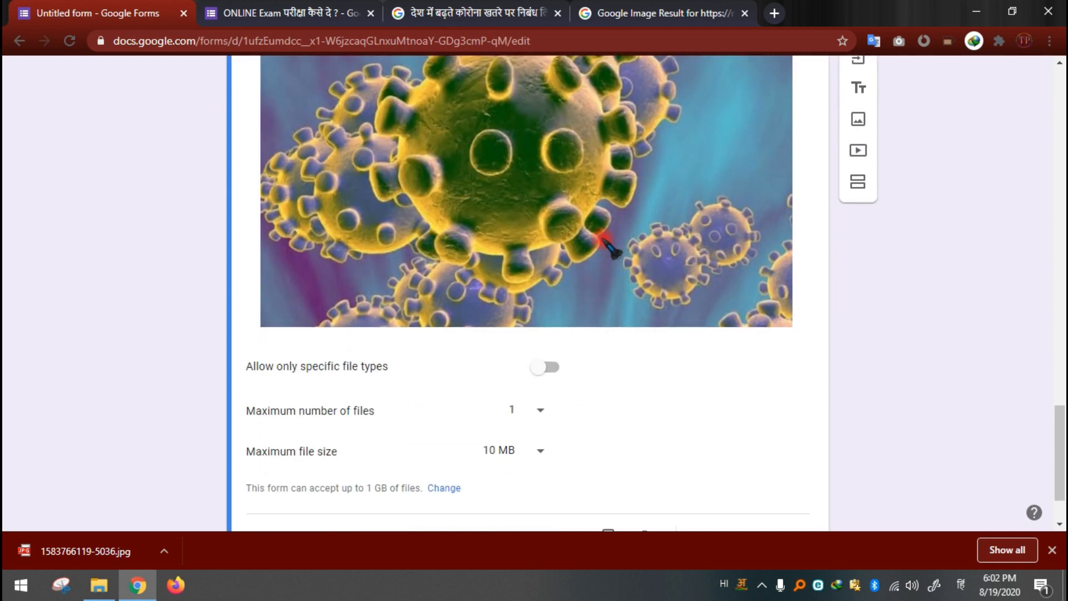
scroll(613, 248, down, 1)
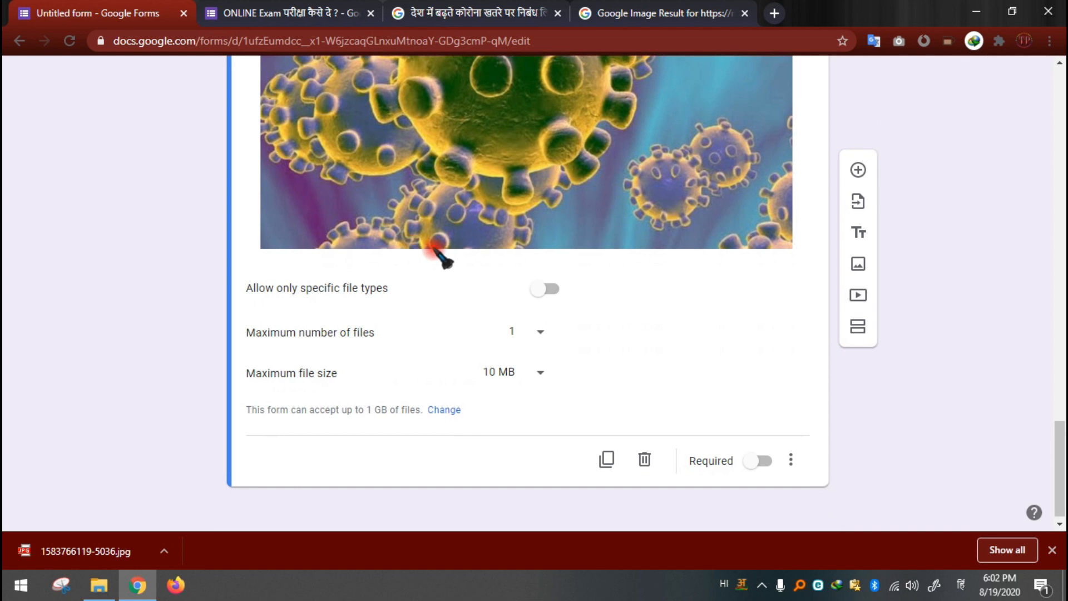
scroll(441, 255, up, 4)
scroll(500, 267, up, 3)
scroll(534, 300, down, 3)
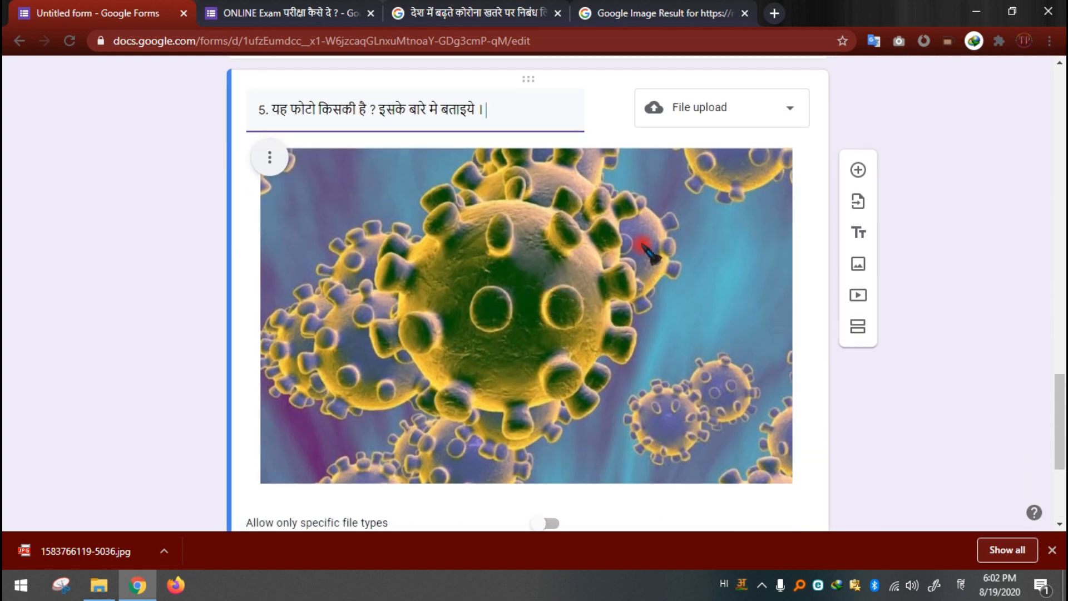
click(716, 111)
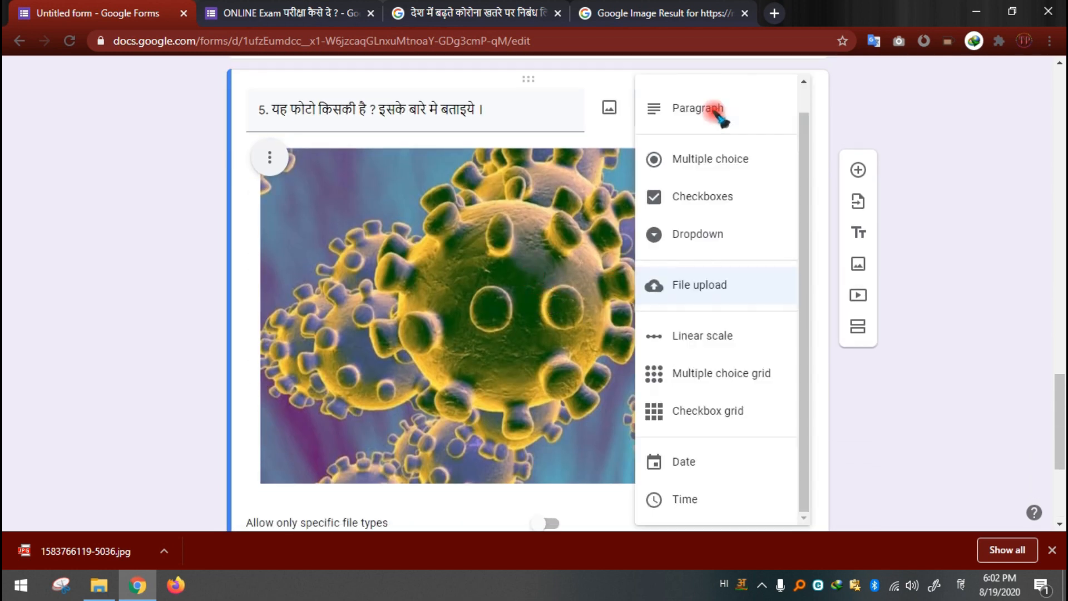
click(718, 114)
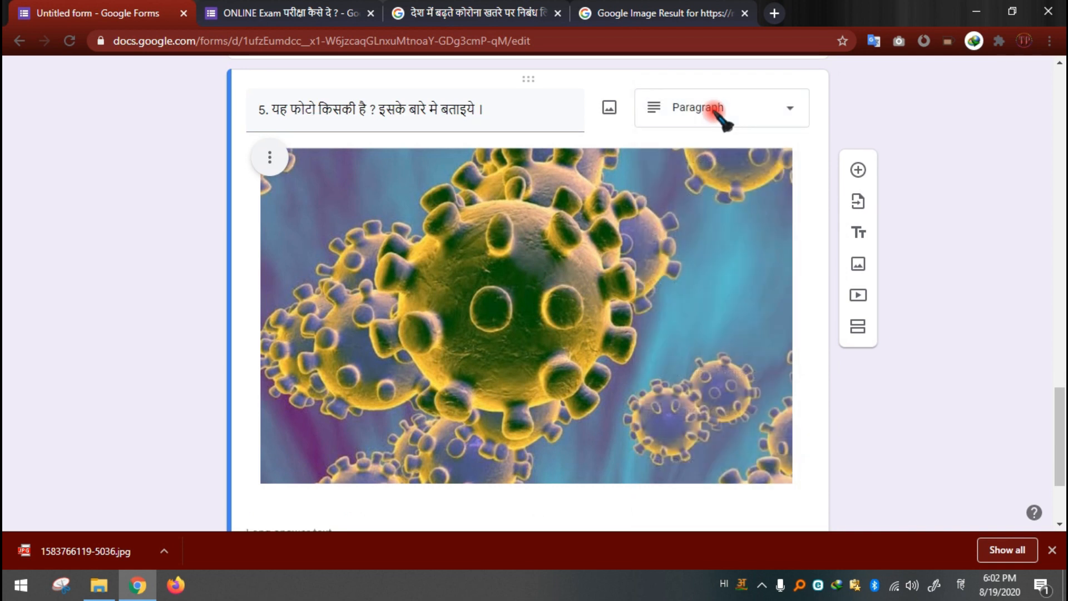
scroll(612, 229, down, 3)
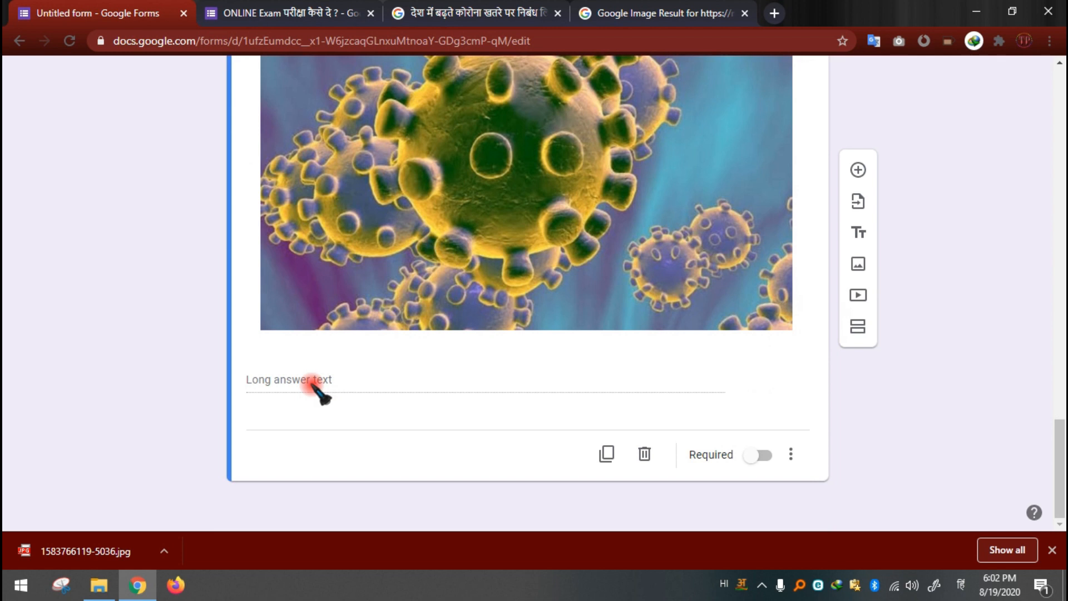
scroll(334, 389, up, 5)
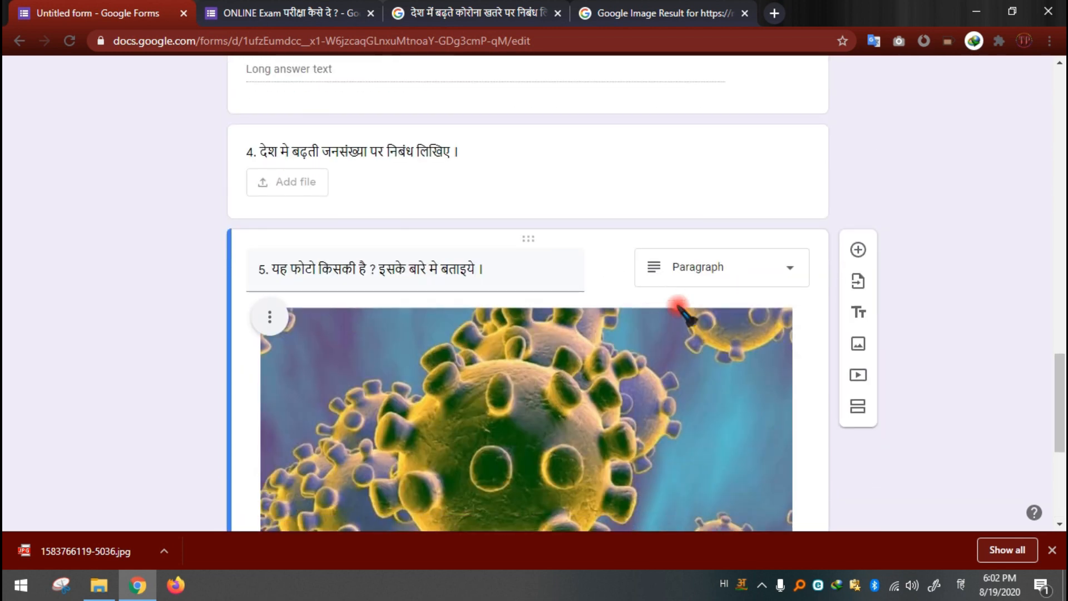
click(711, 272)
click(708, 313)
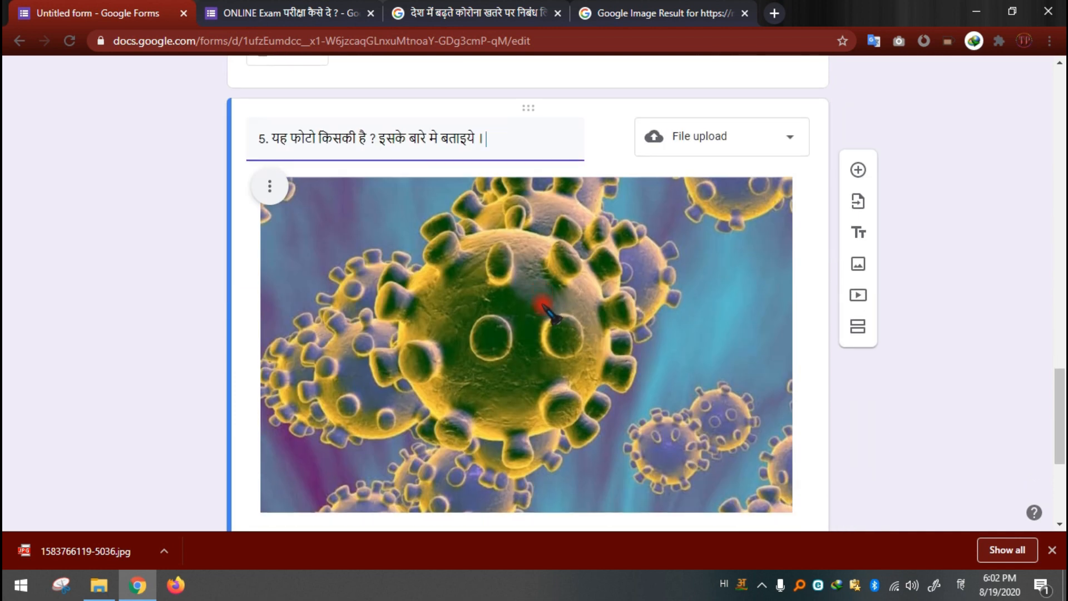
Step: Restrict question 5's uploads to specific file types, allowing only Image
scroll(542, 304, down, 2)
scroll(581, 261, up, 1)
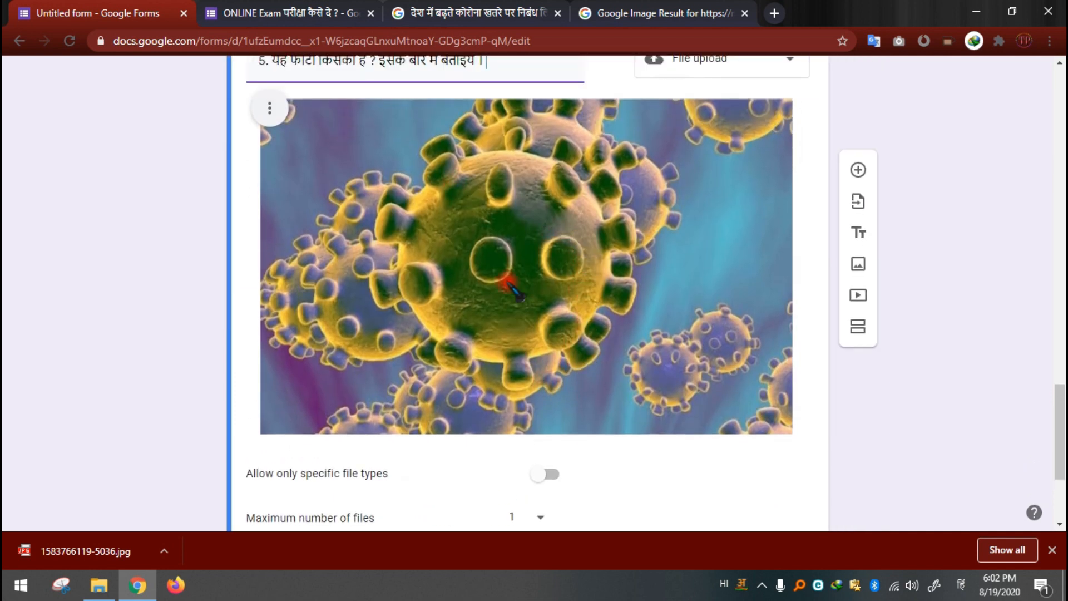
scroll(548, 239, down, 3)
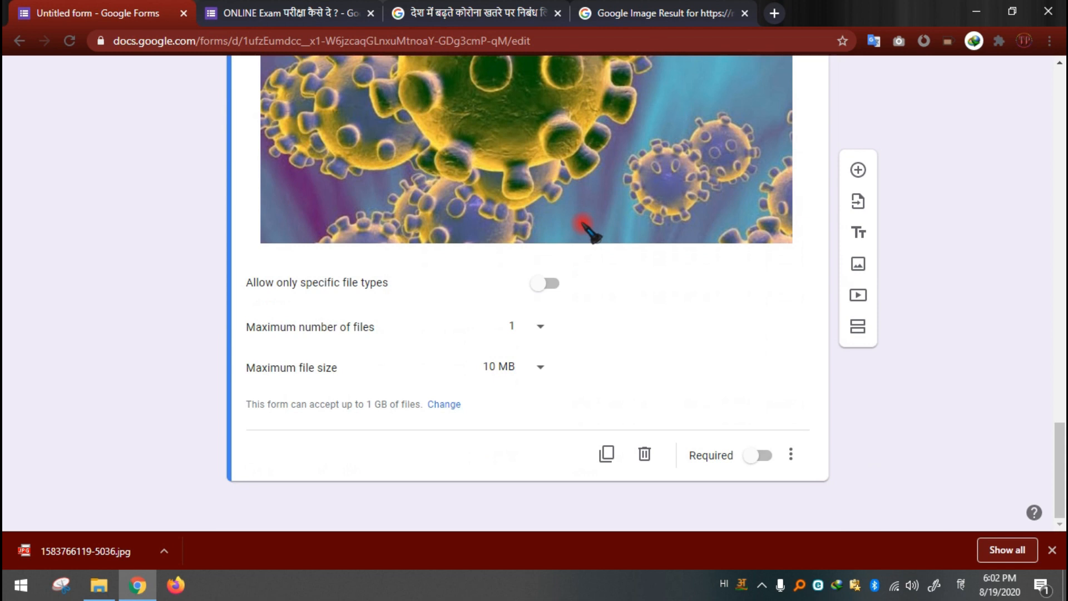
scroll(592, 234, up, 4)
scroll(520, 276, down, 1)
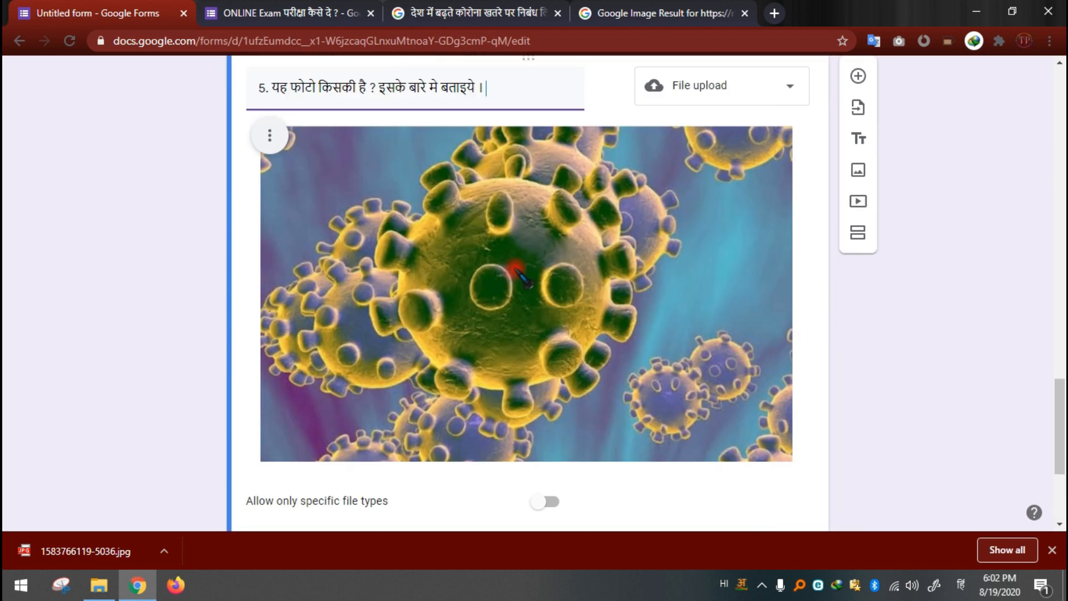
scroll(520, 275, down, 3)
scroll(656, 304, up, 4)
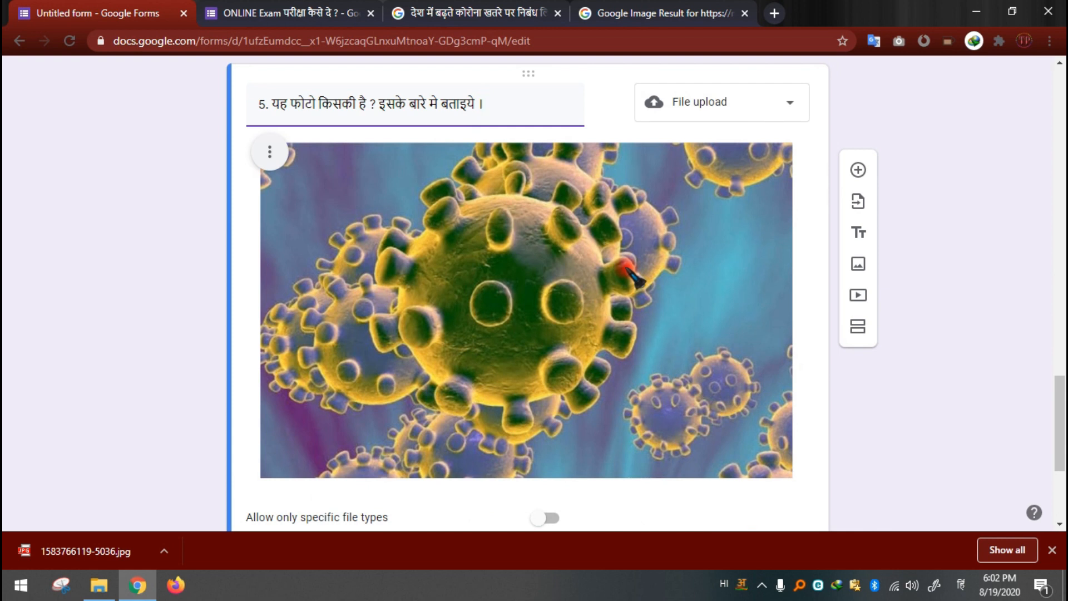
scroll(628, 273, down, 4)
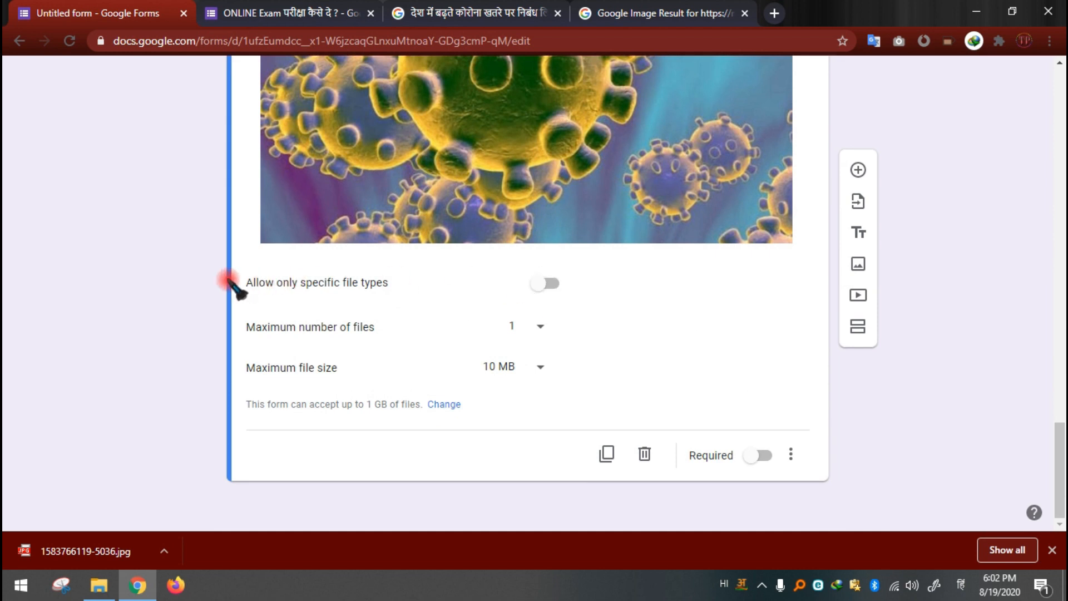
click(551, 285)
click(410, 358)
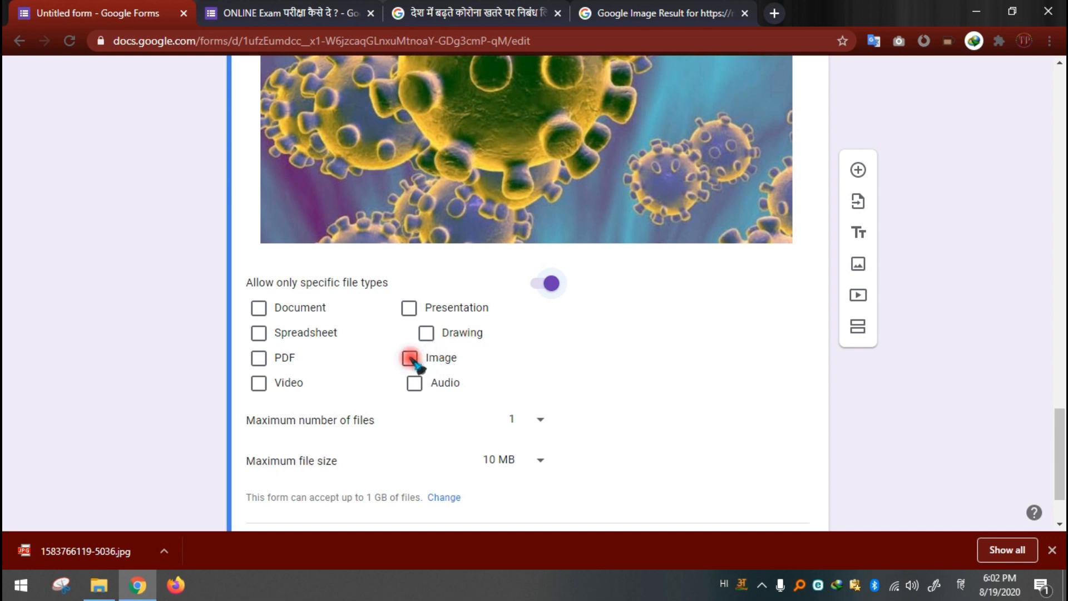
scroll(539, 362, down, 2)
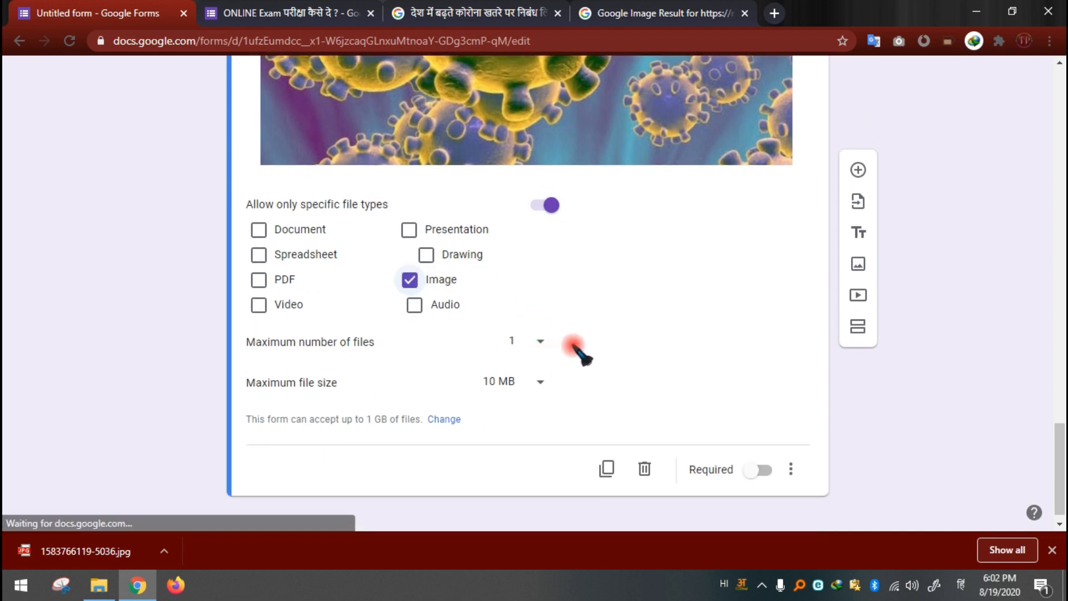
scroll(685, 391, down, 1)
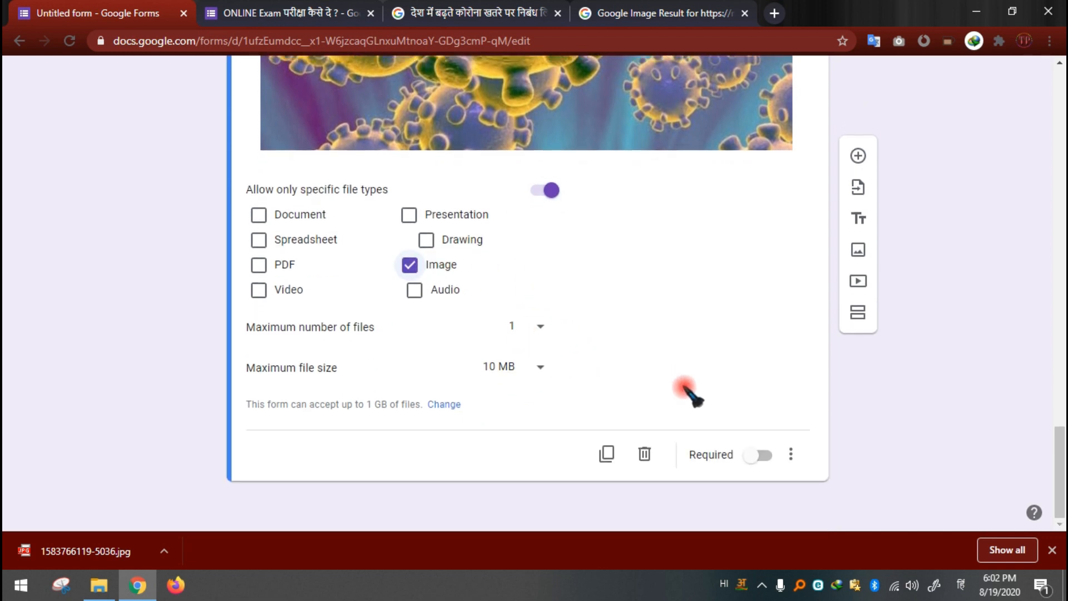
Step: Set the form's general settings to collect email addresses and limit each respondent to 1 response
scroll(679, 414, up, 5)
scroll(681, 413, down, 3)
scroll(682, 414, up, 7)
scroll(468, 260, down, 10)
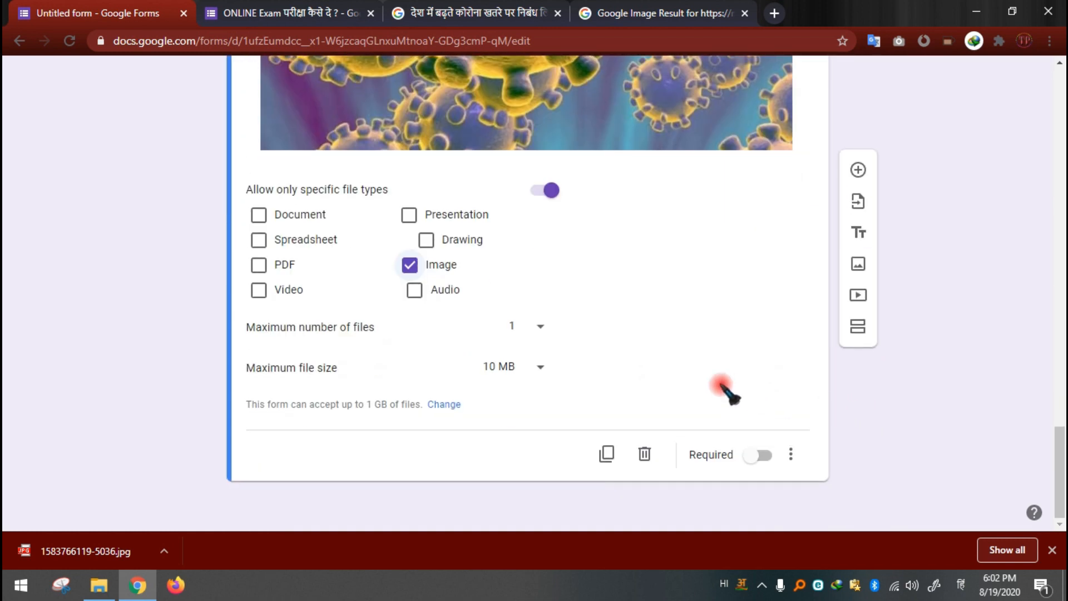
scroll(735, 351, up, 15)
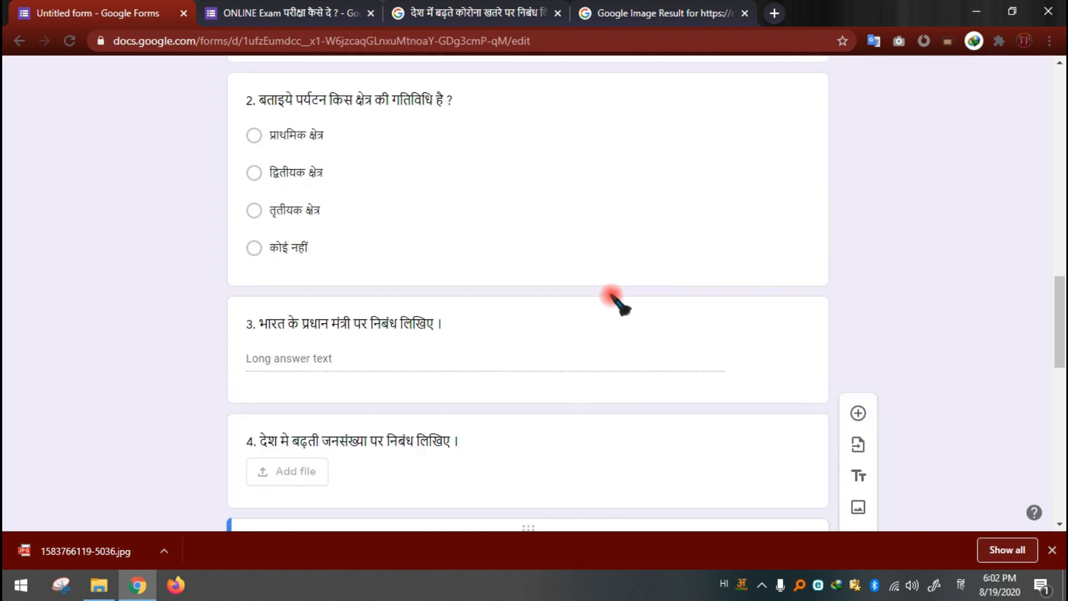
scroll(612, 298, up, 12)
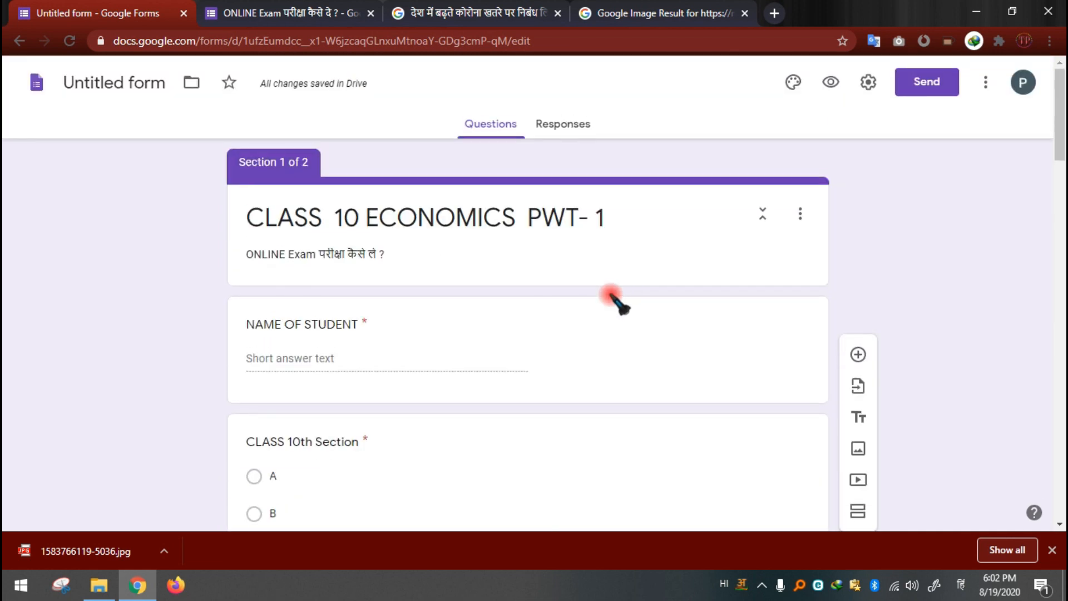
click(868, 82)
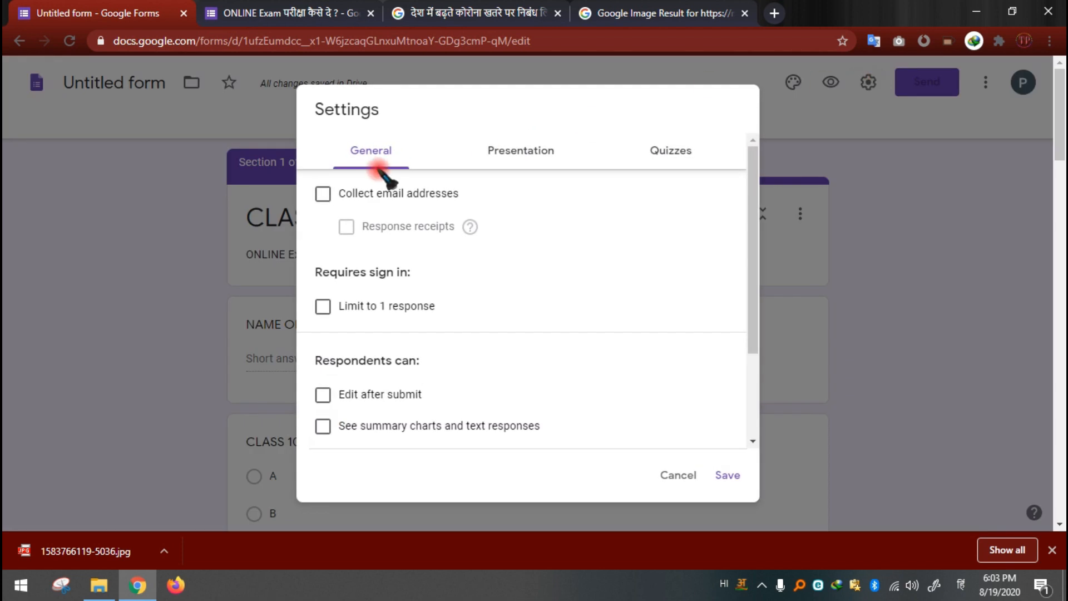
click(324, 196)
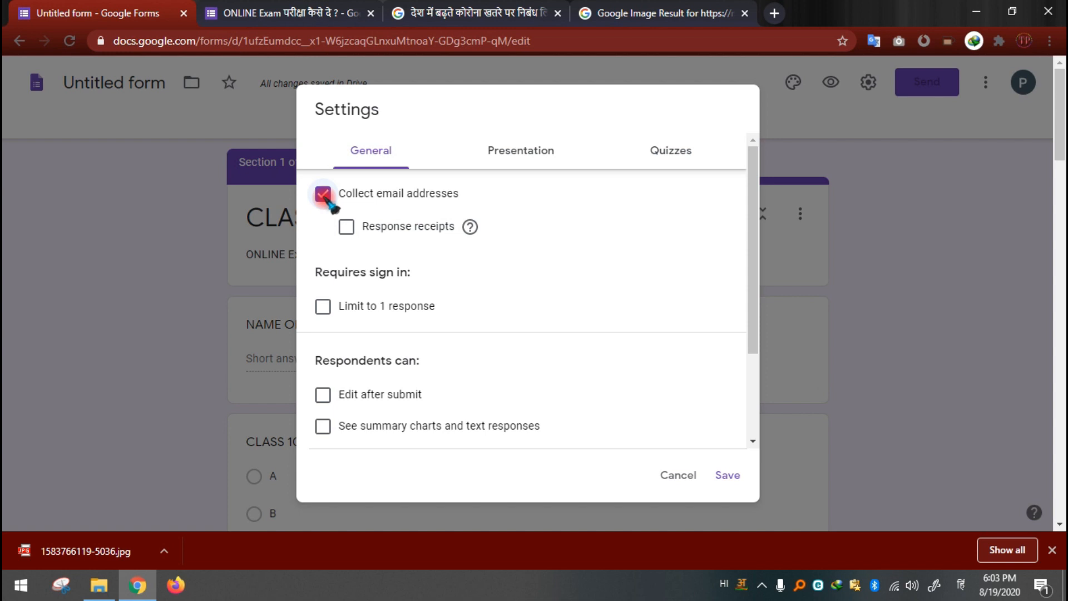
click(323, 307)
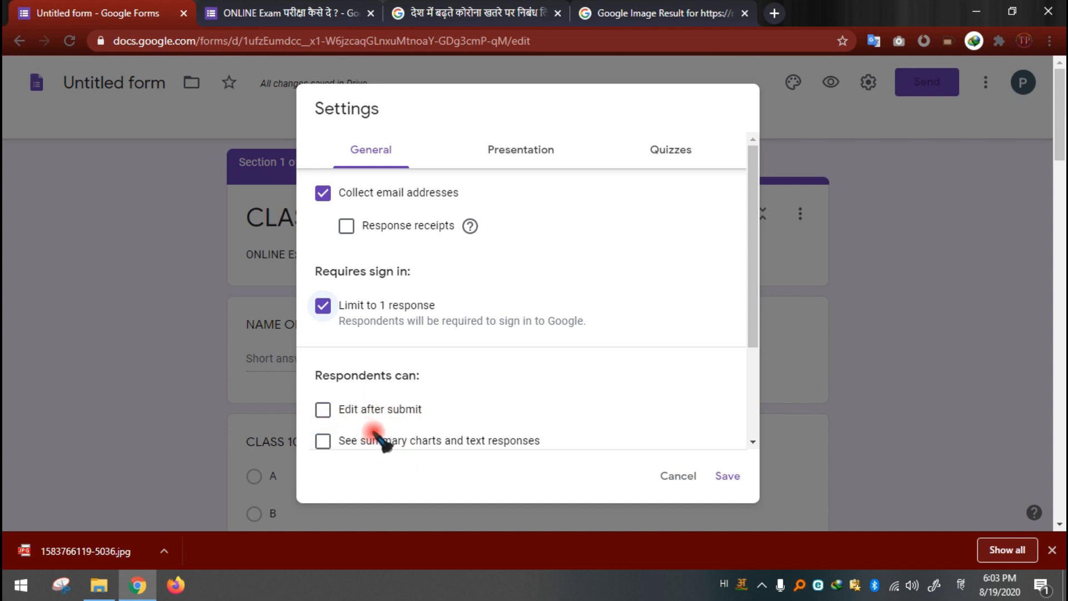
Step: Try "टेस्ट" as the confirmation message in the presentation settings, clear it, and start an English message beginning with "T"
click(551, 145)
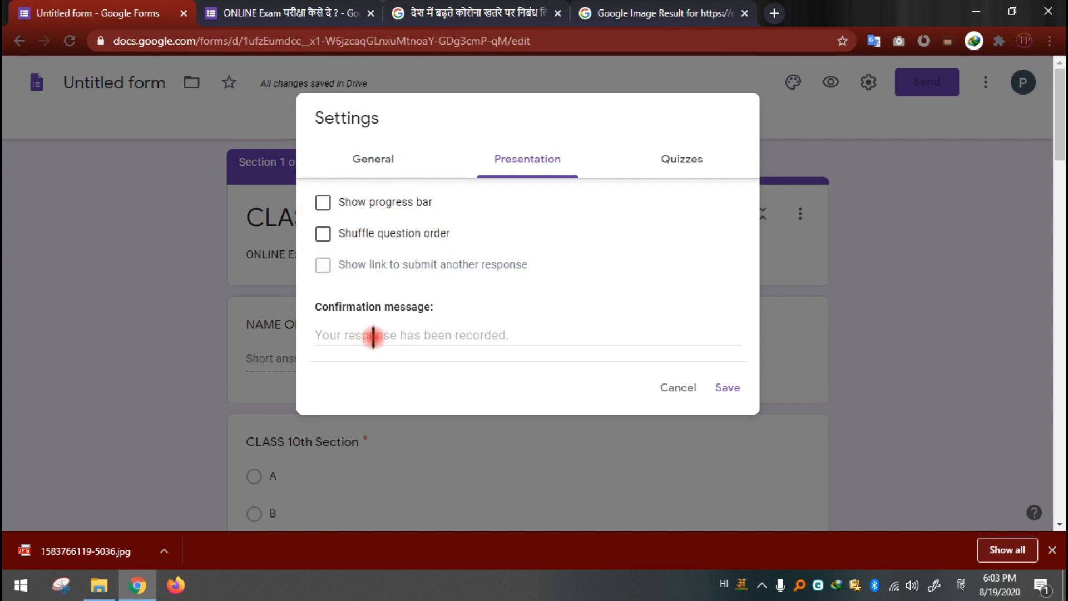
click(461, 336)
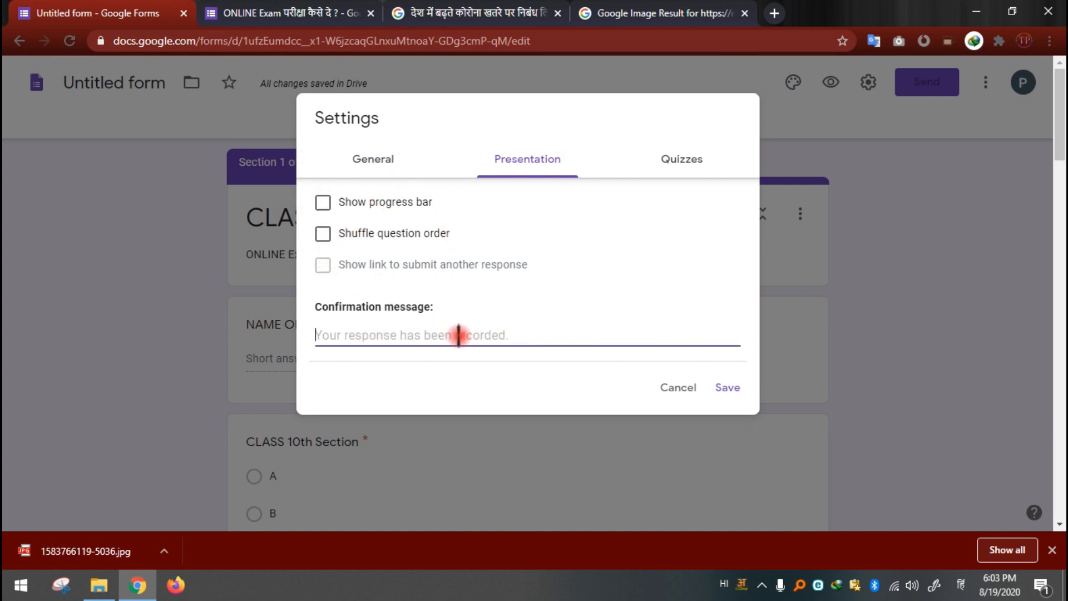
text(टेस्ट)
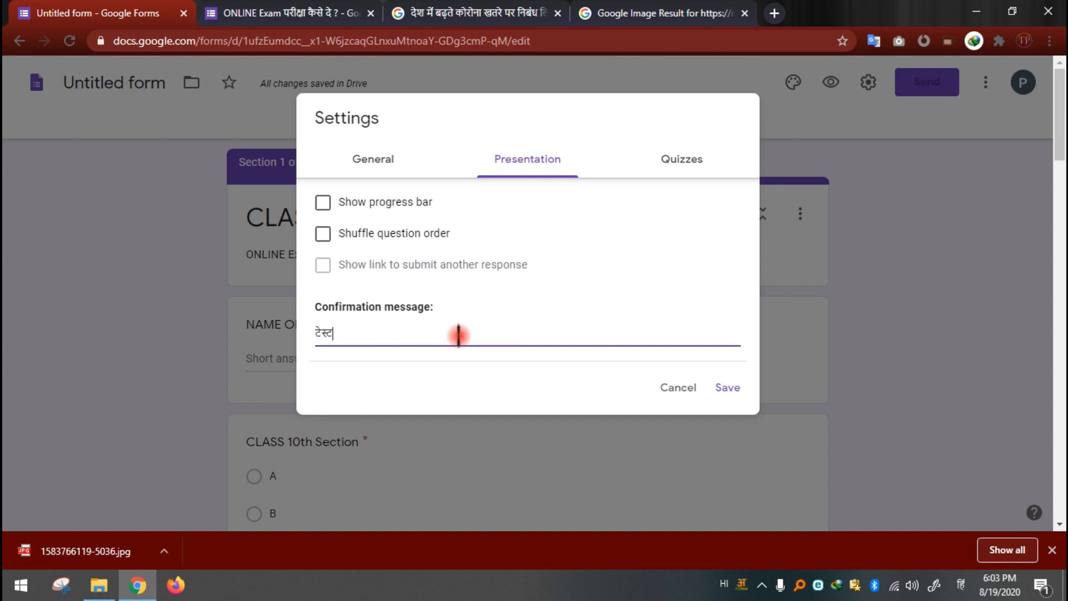
key(BackSpace)
key(BackSpace)
key(BackSpace)
key(BackSpace)
key(BackSpace)
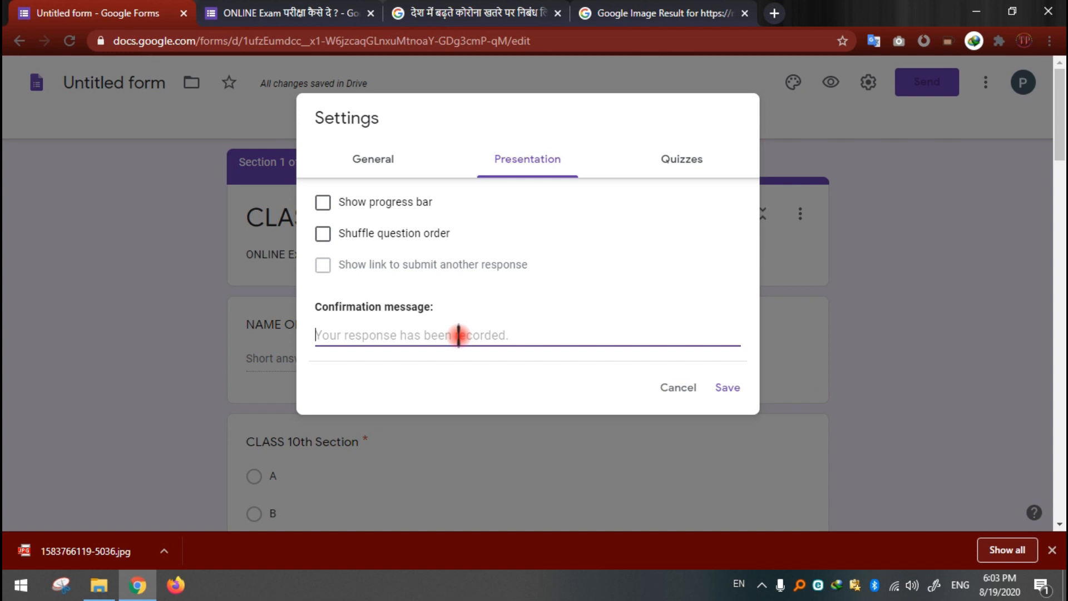
text(T)
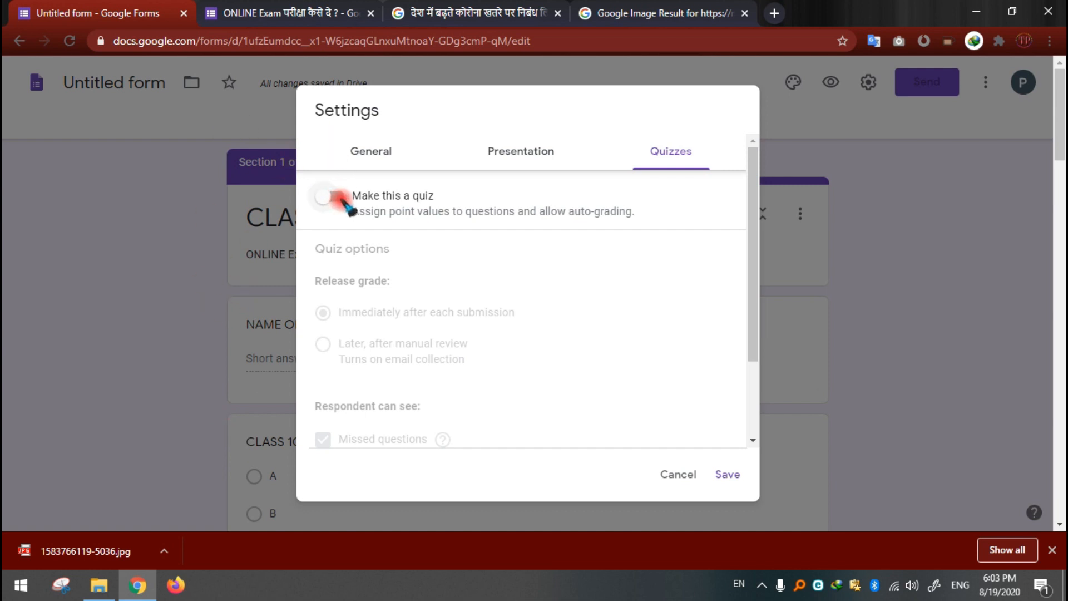
Step: Make the form a quiz with grades released later, after manual review, and save the settings
click(342, 199)
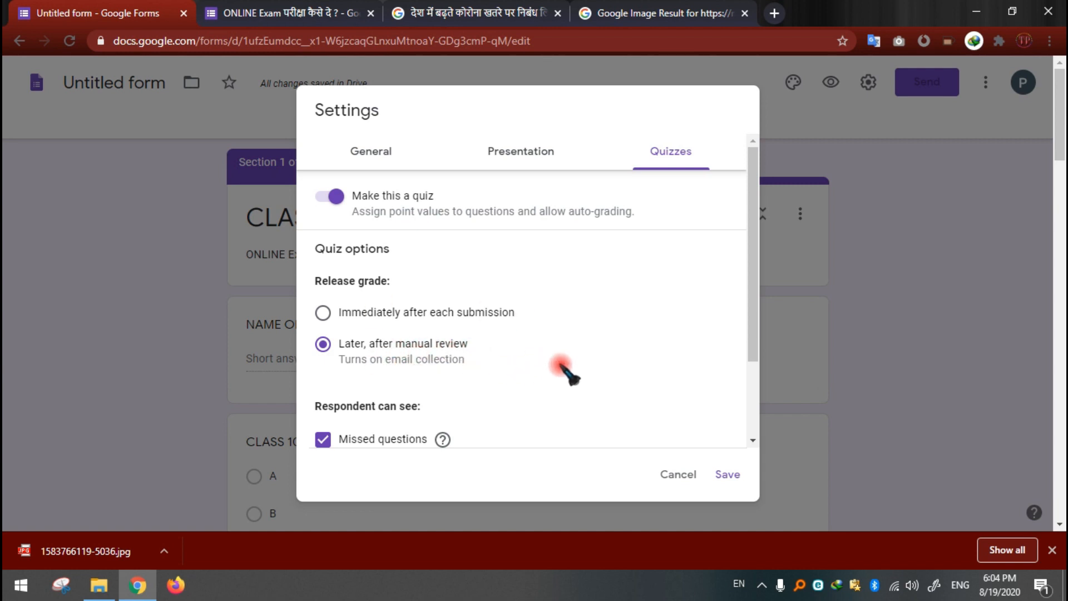
scroll(671, 399, down, 1)
scroll(670, 399, down, 2)
click(729, 475)
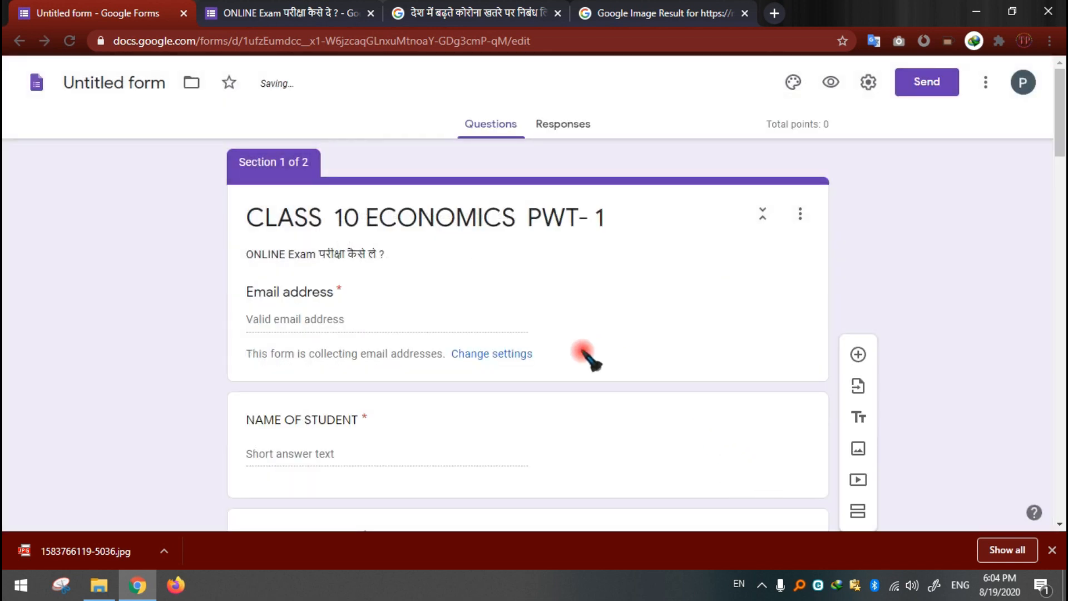
Step: Set question 1's answer key to "बाये से दायें नीचे की ओर" and make it worth 1 point
scroll(364, 382, down, 3)
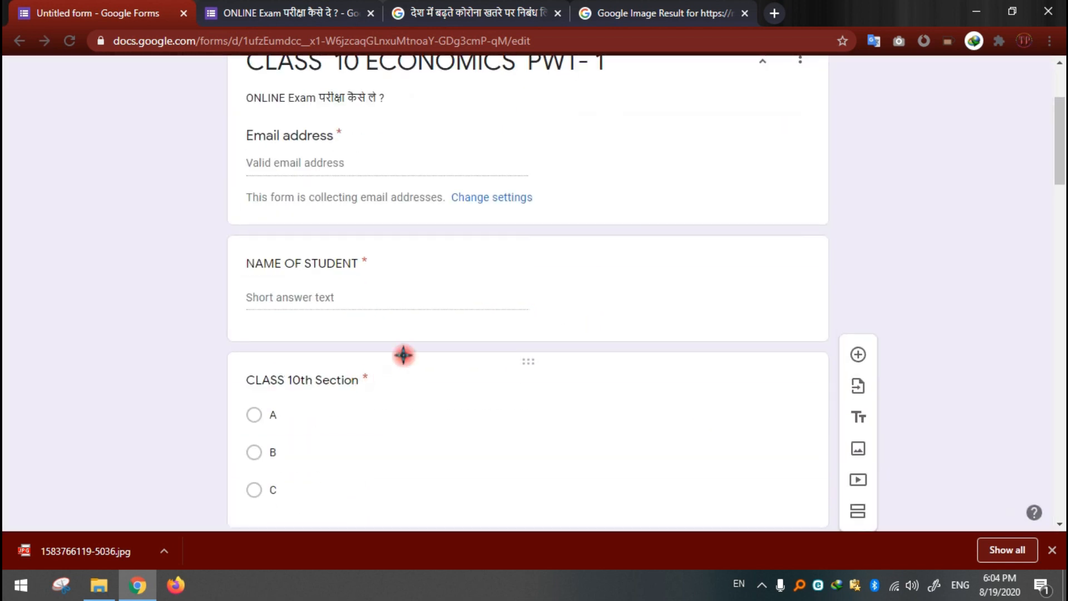
scroll(354, 311, down, 12)
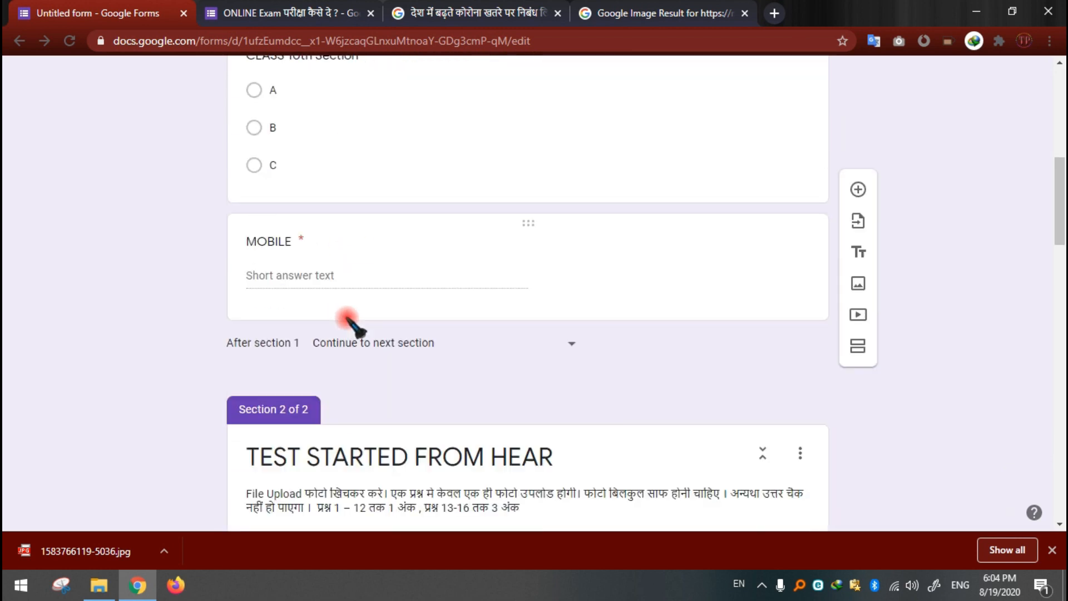
scroll(390, 290, down, 3)
scroll(417, 256, up, 3)
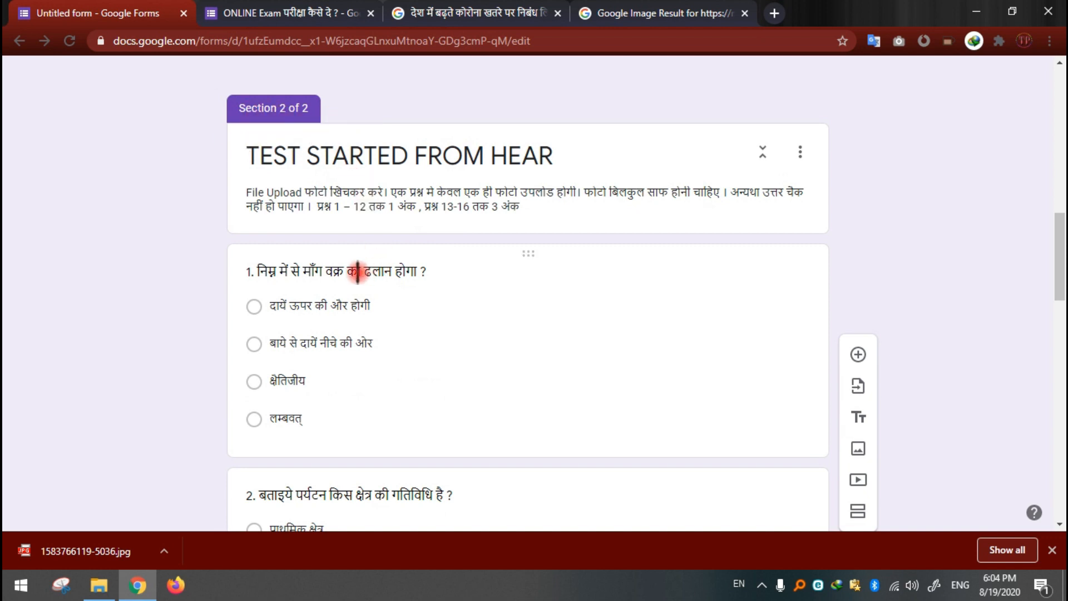
click(375, 271)
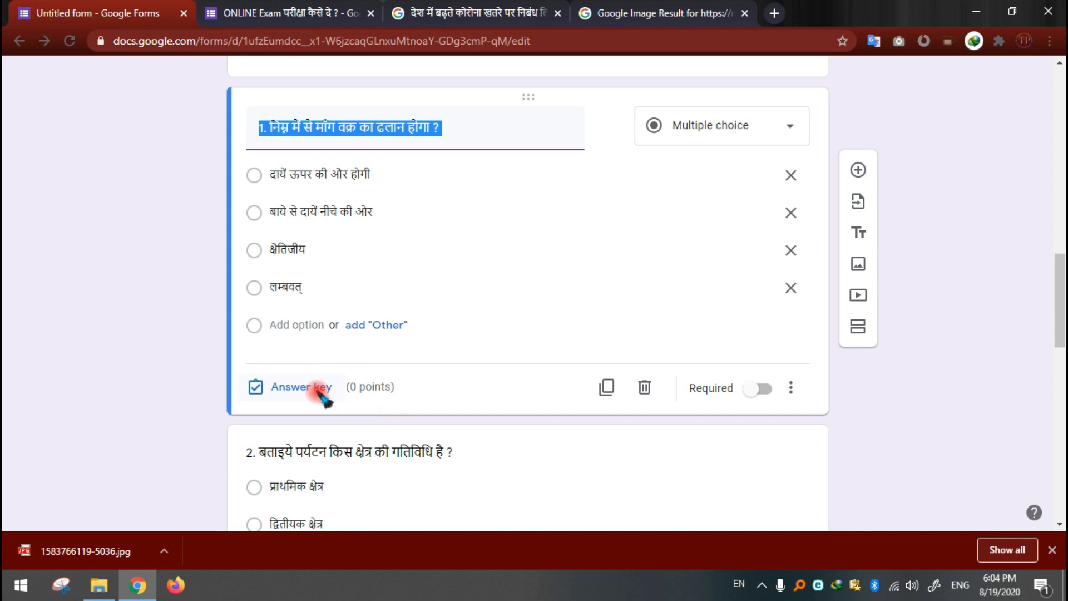
click(320, 389)
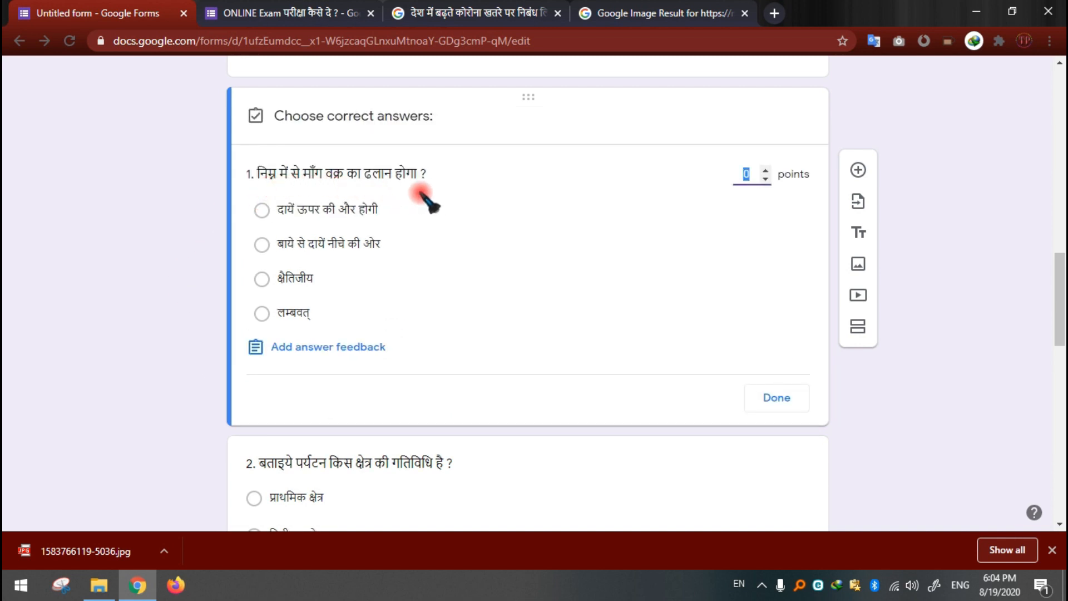
click(262, 245)
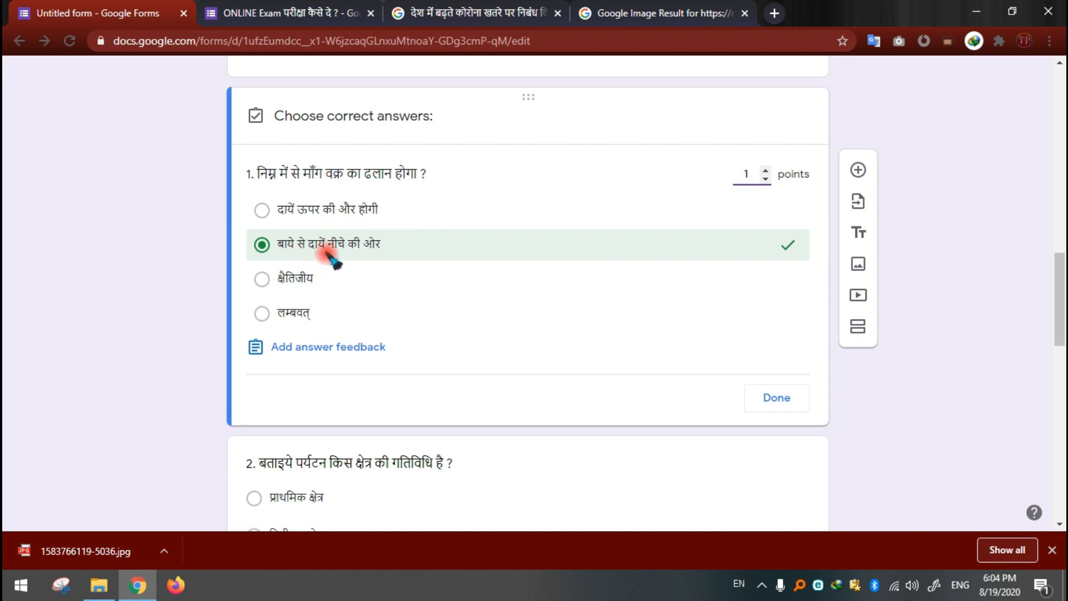
click(782, 402)
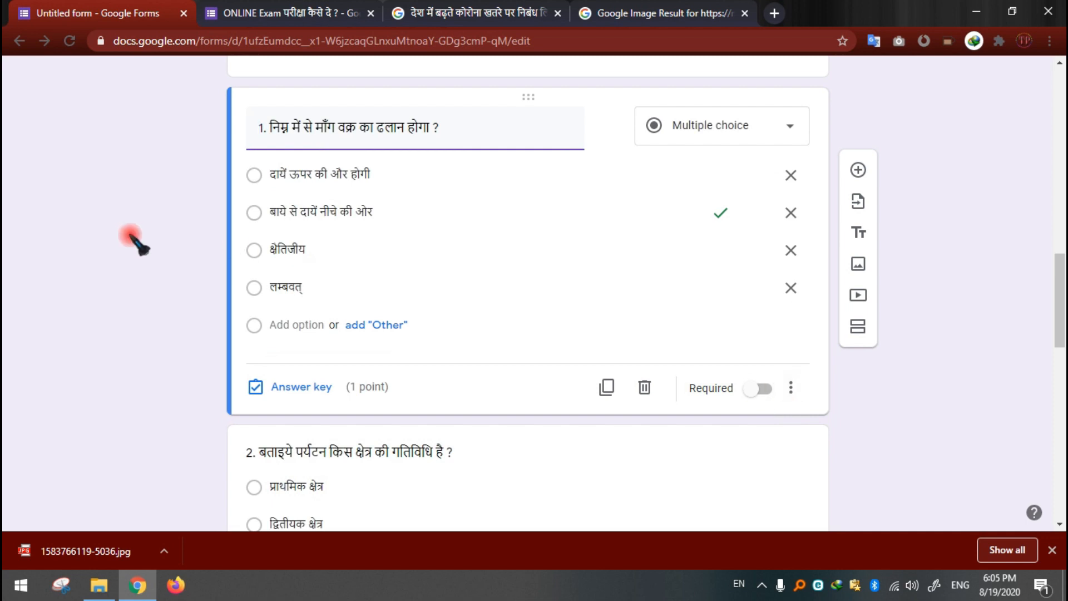
Step: Set question 2's answer key to "तृतीयक क्षेत्र" and make it worth 1 point
scroll(134, 239, down, 3)
click(363, 296)
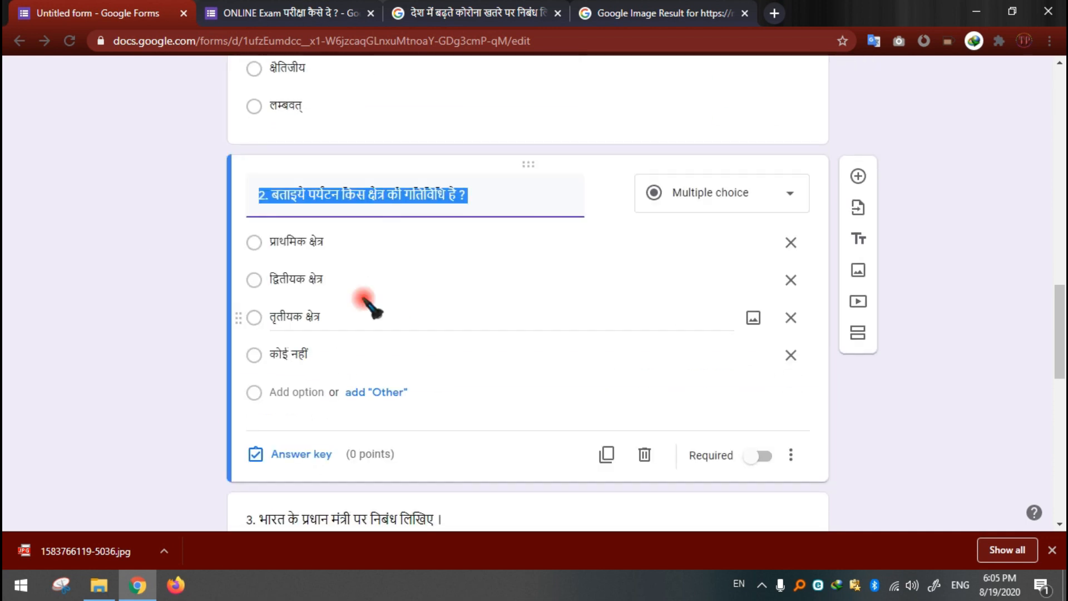
click(291, 454)
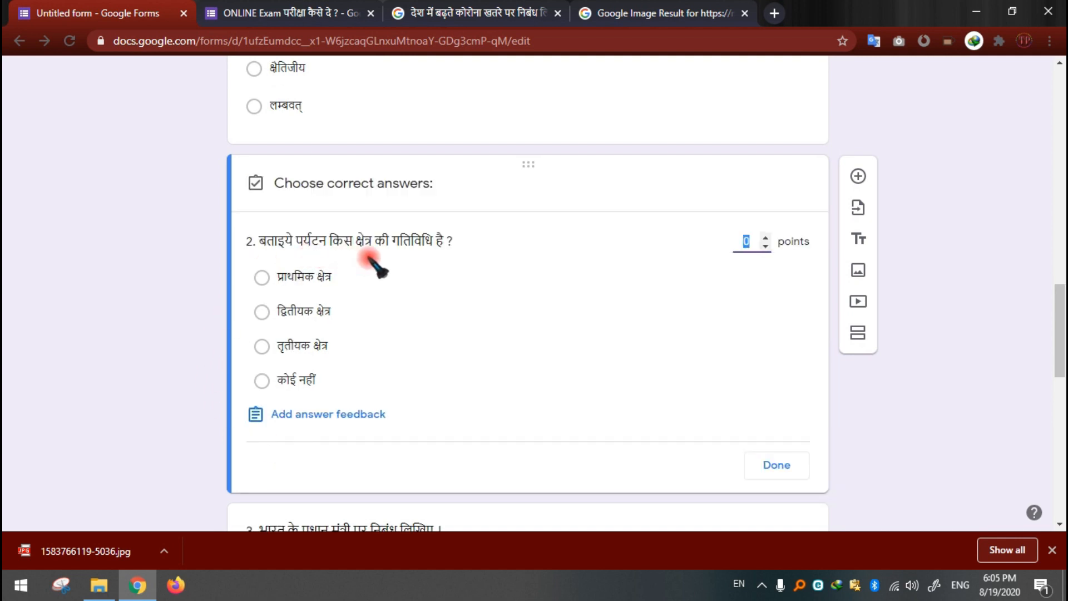
click(262, 347)
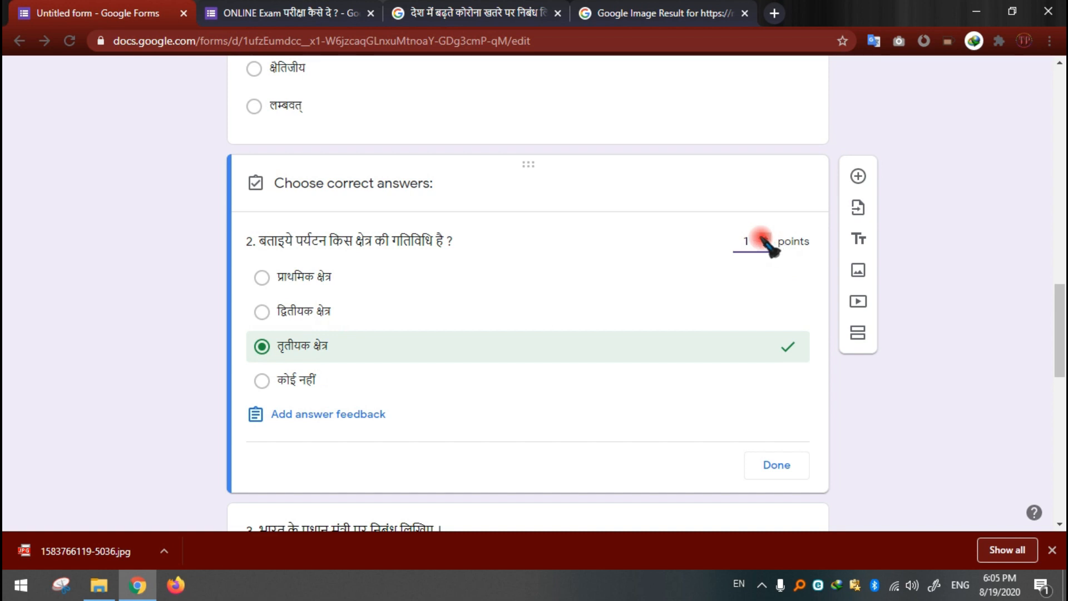
click(778, 466)
Step: Review the essay, file upload and image questions 3 to 5 against the answer keys of the multiple-choice questions
scroll(845, 429, down, 5)
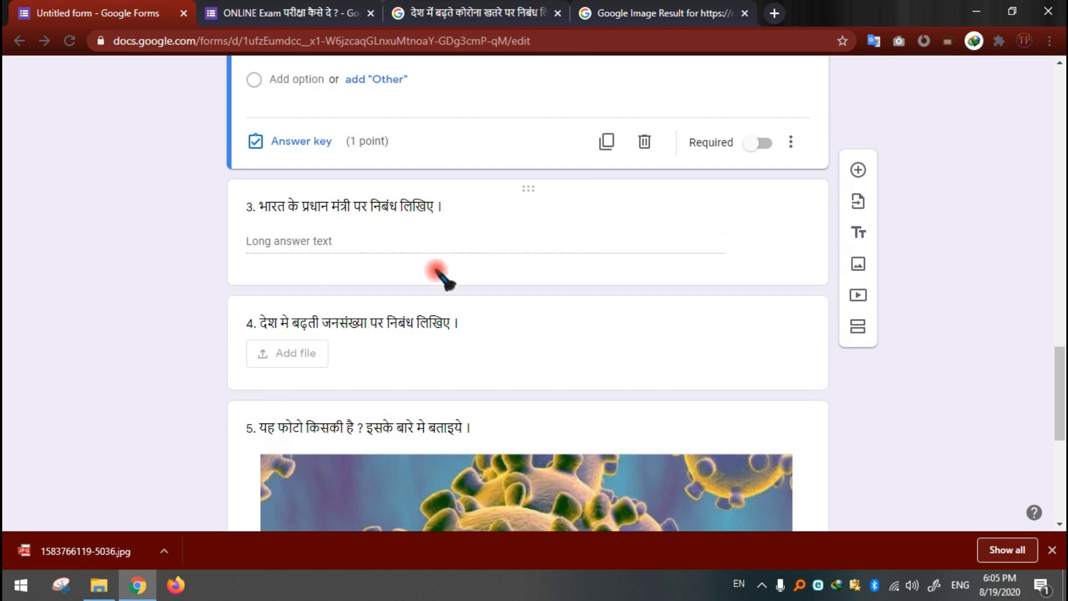
scroll(439, 278, down, 3)
scroll(378, 189, up, 3)
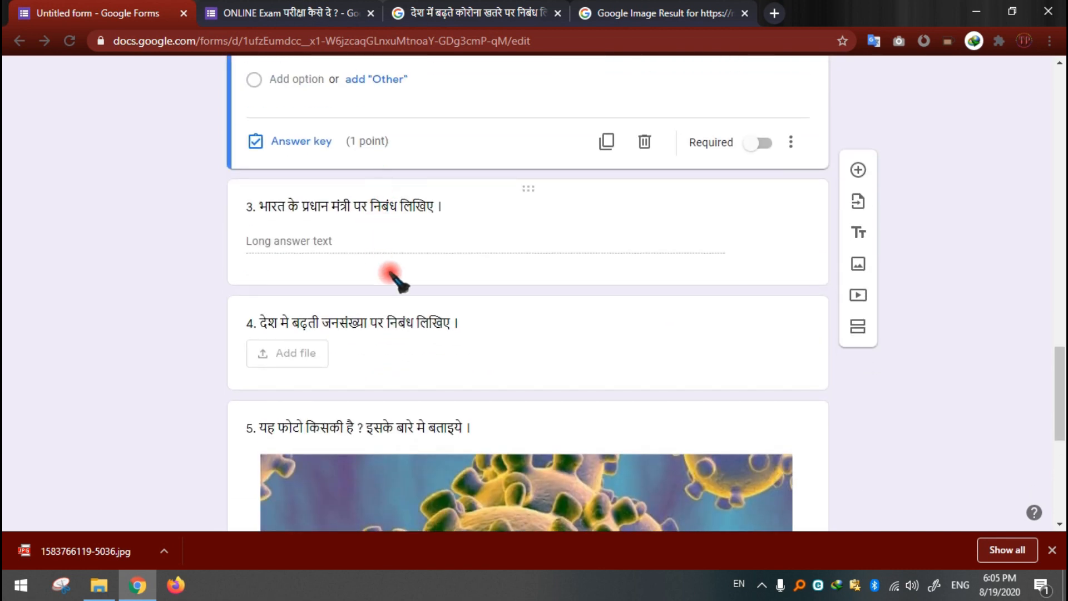
scroll(409, 292, down, 2)
scroll(420, 295, down, 4)
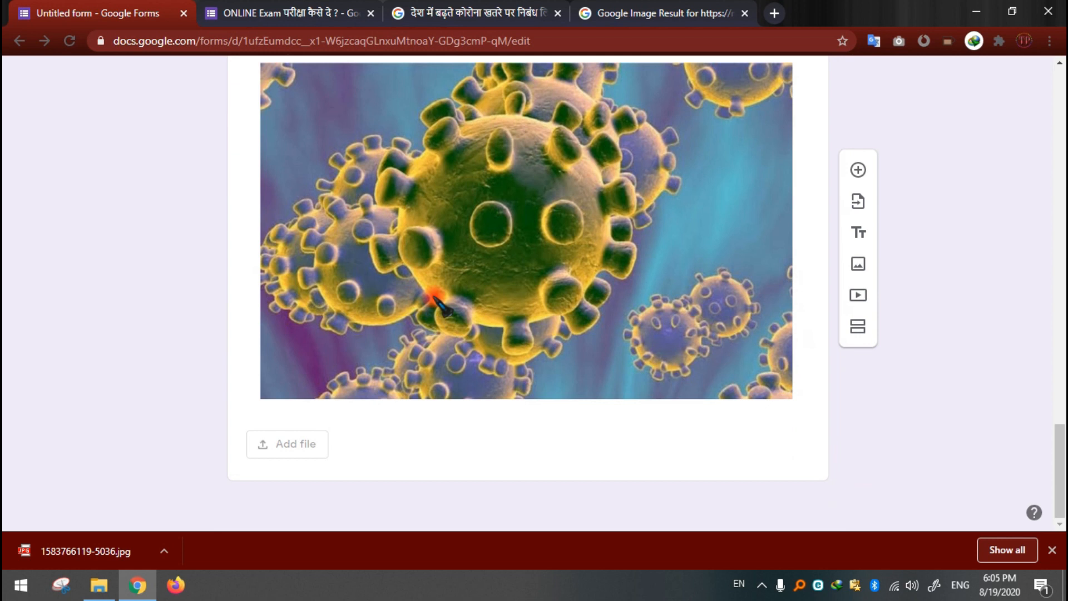
scroll(724, 362, up, 1)
scroll(754, 368, up, 10)
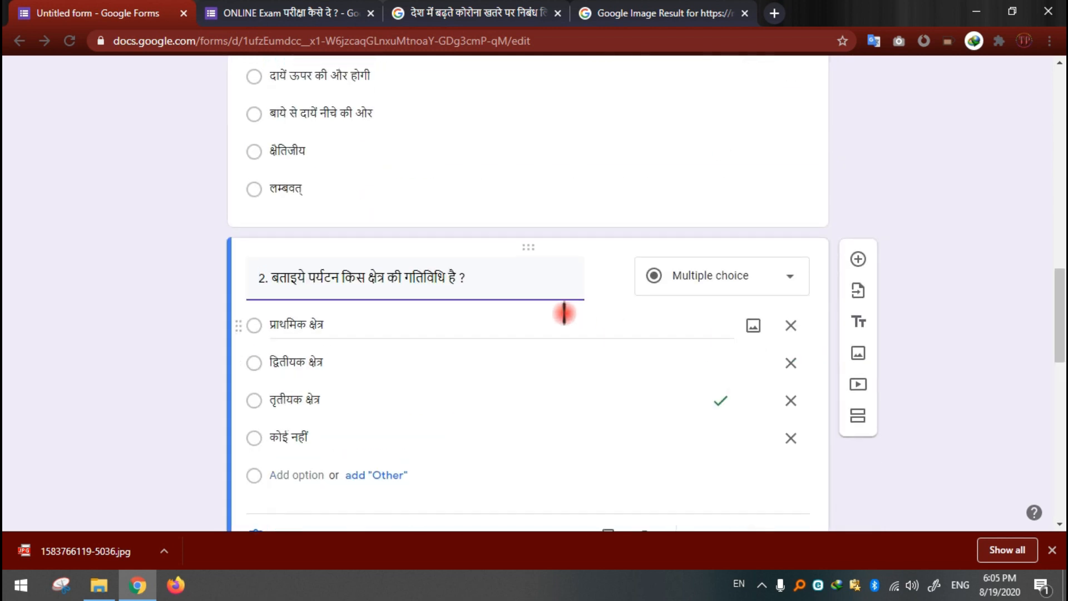
scroll(567, 320, down, 10)
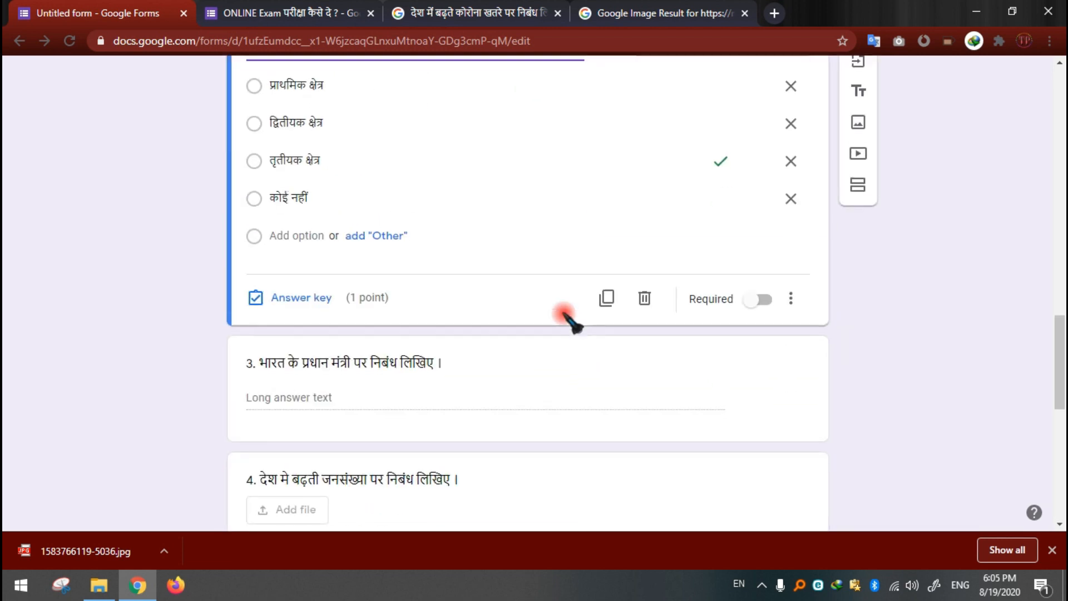
scroll(567, 320, down, 9)
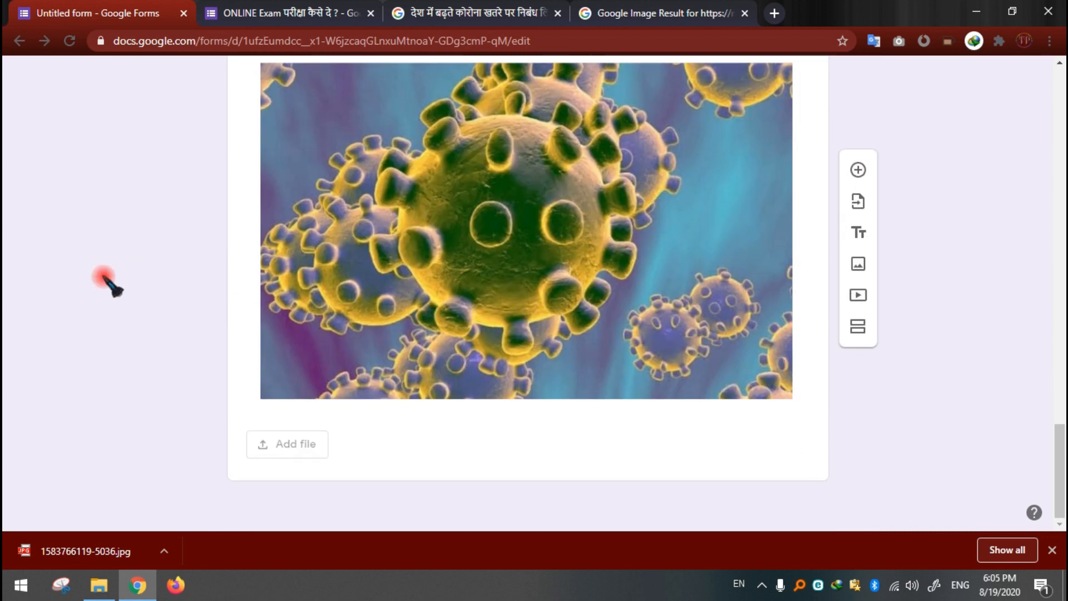
scroll(127, 293, up, 19)
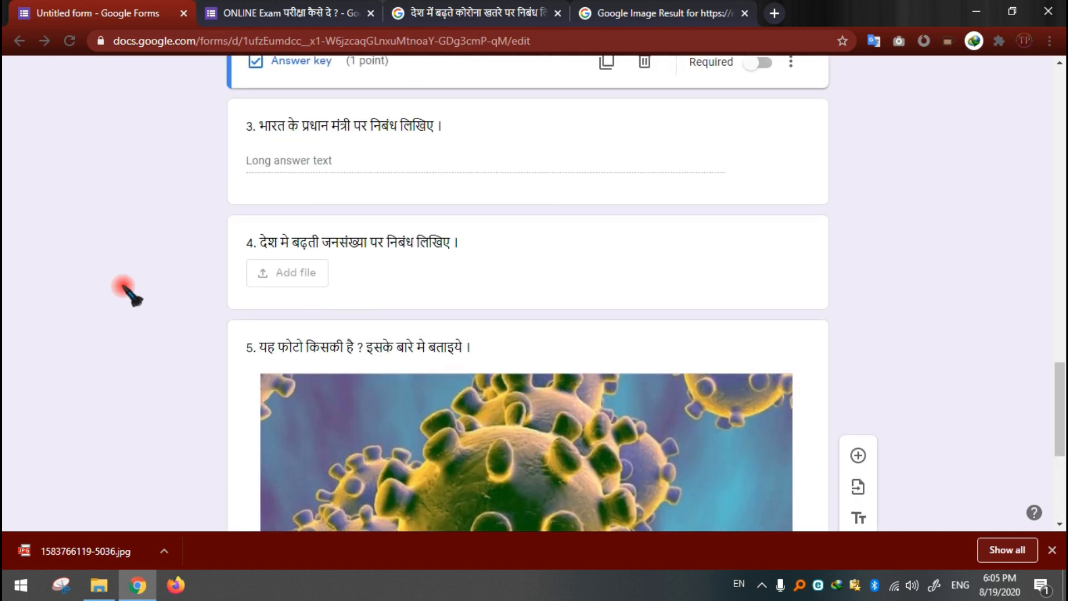
scroll(127, 293, up, 13)
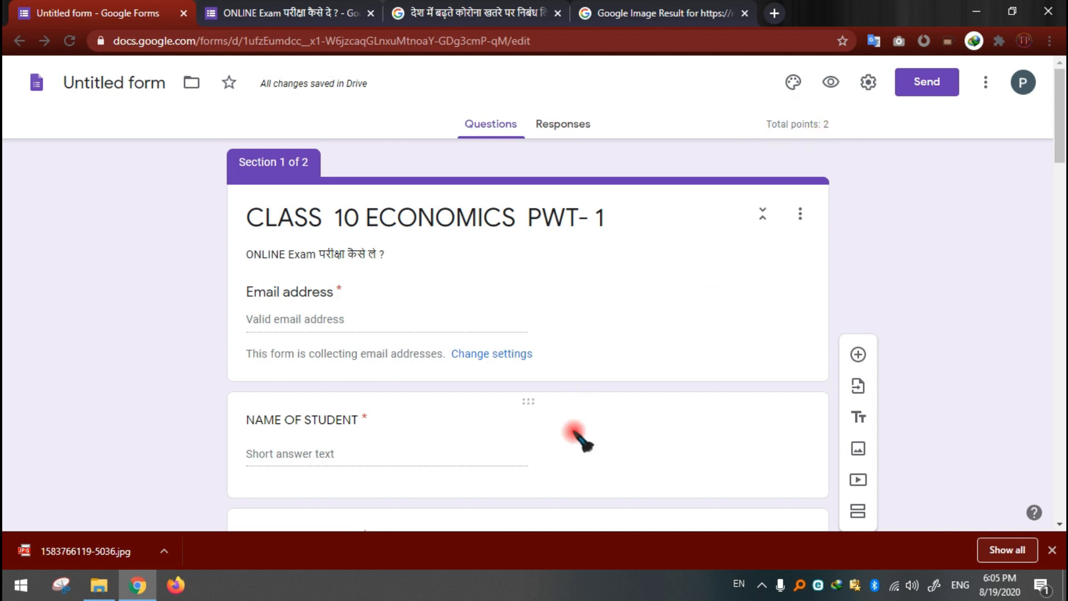
Step: Review the email and student detail fields, and highlight section 2's file upload instructions to read them
scroll(579, 435, down, 7)
scroll(685, 272, up, 8)
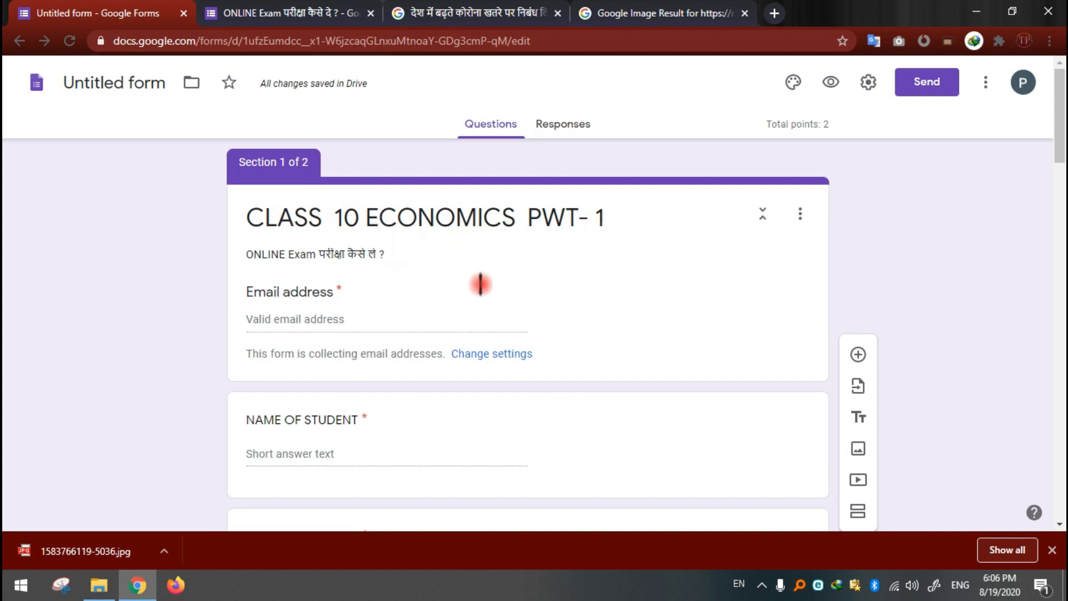
scroll(446, 311, down, 5)
scroll(434, 317, down, 6)
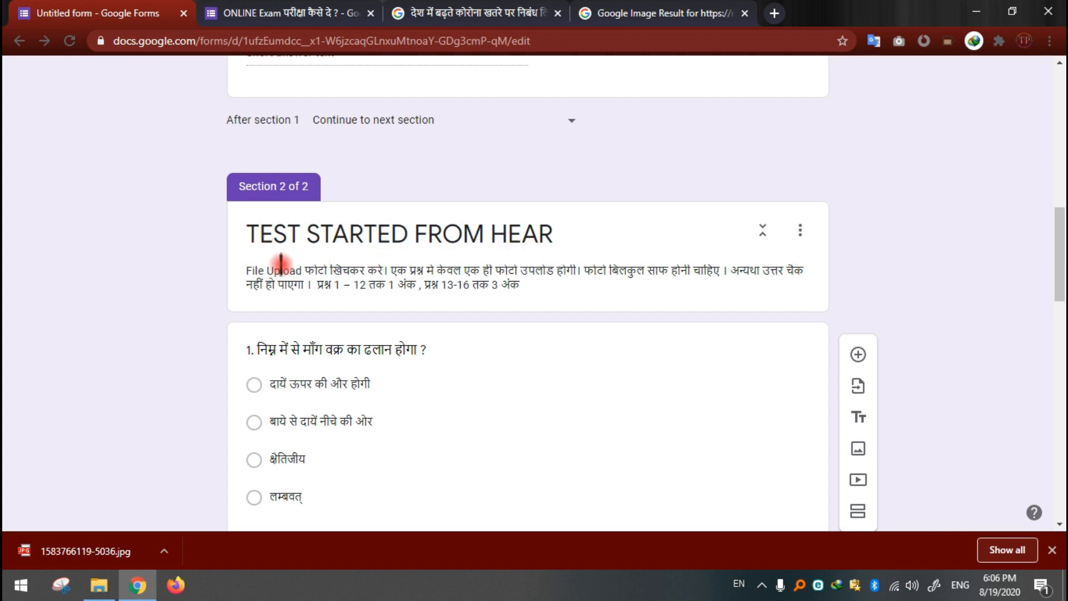
triple_click(251, 270)
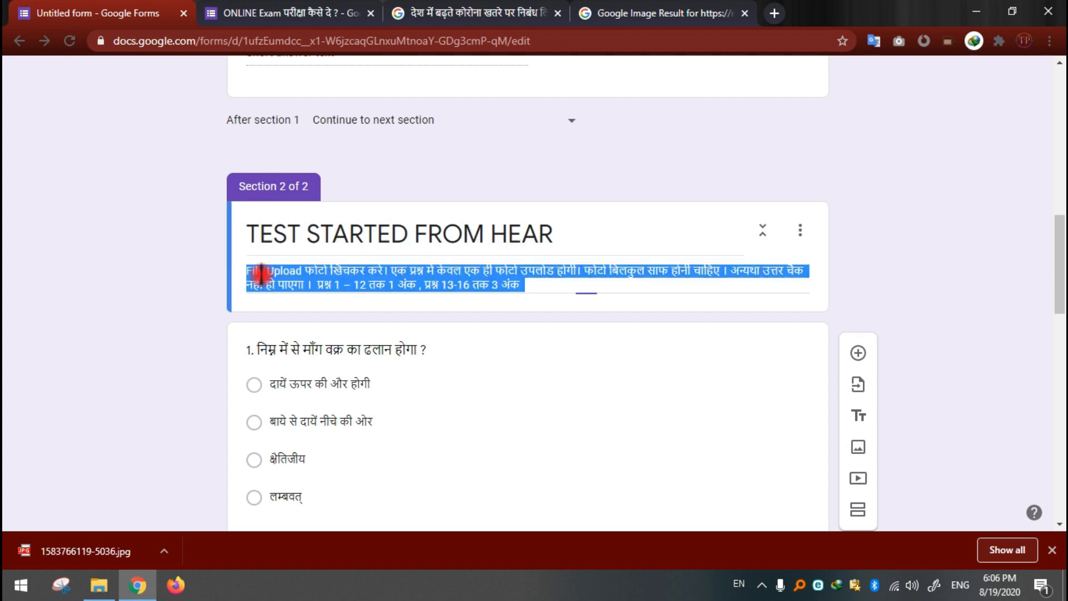
click(524, 283)
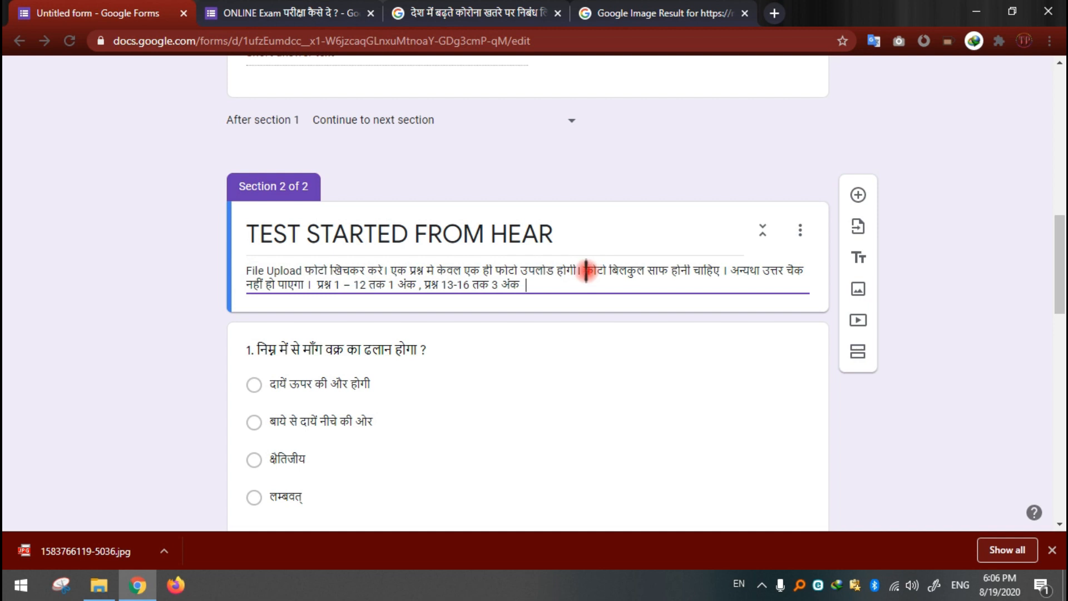
Step: Highlight section 2's instructions on one photo per question, photo clarity and marks to read through them
drag(582, 271, 397, 273)
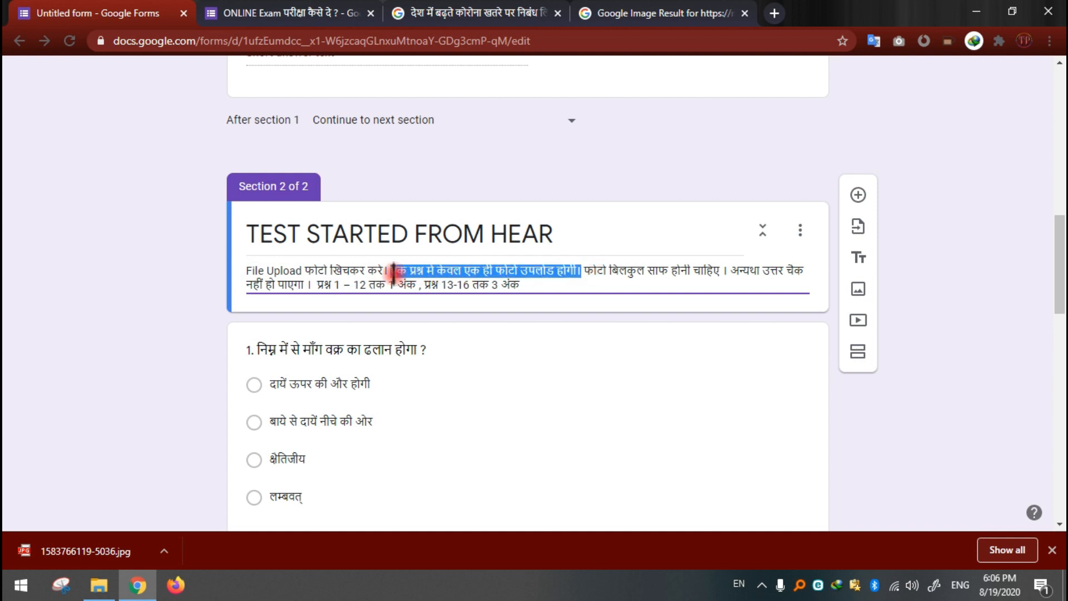
click(525, 285)
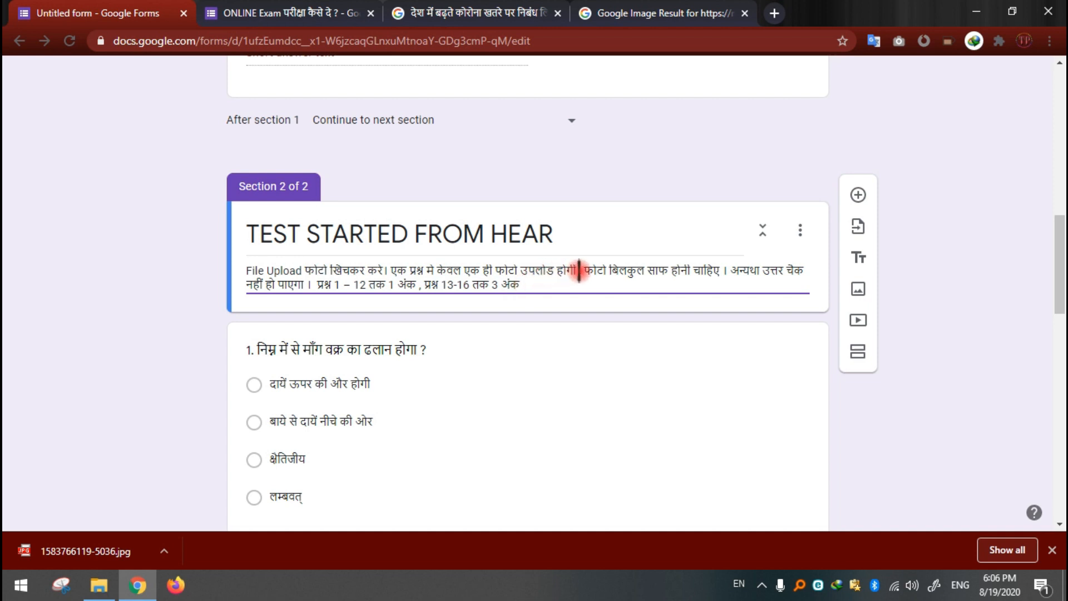
drag(582, 271, 387, 268)
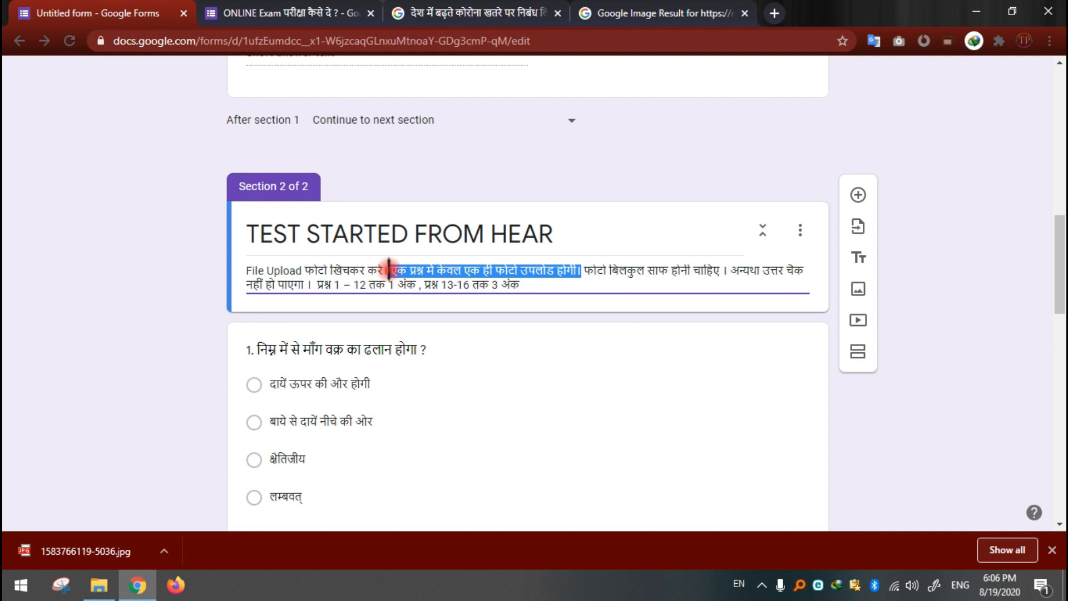
click(438, 273)
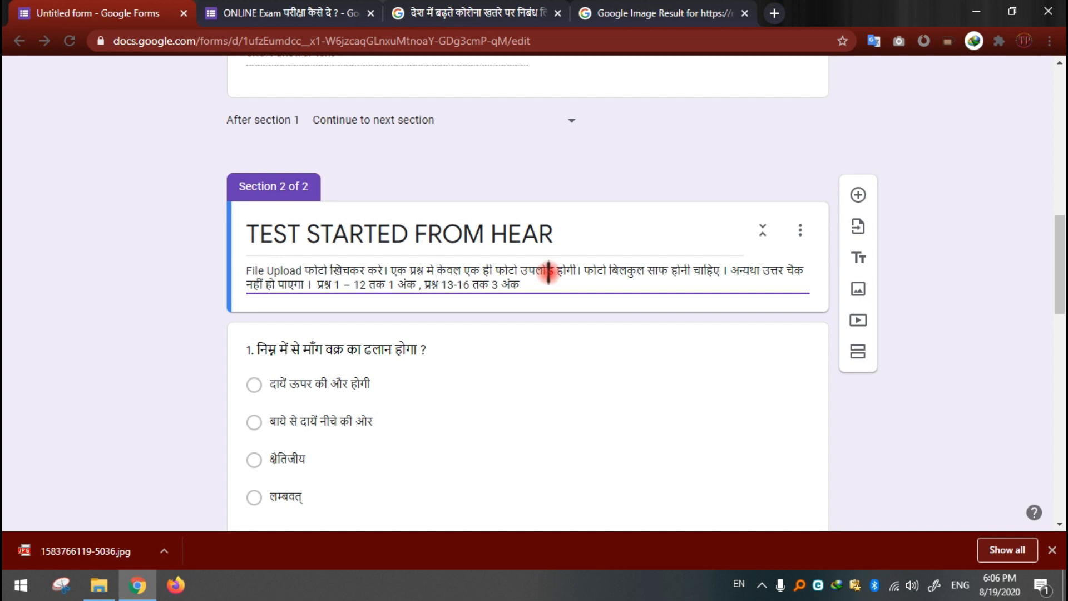
drag(586, 271, 717, 274)
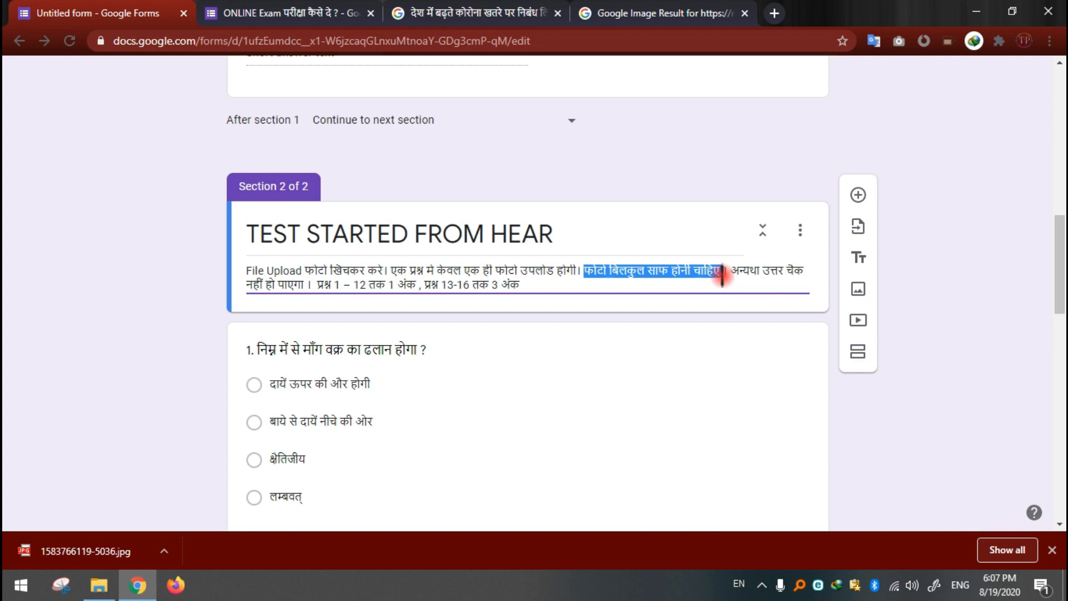
drag(731, 271, 470, 289)
click(318, 284)
key(ctrl+z)
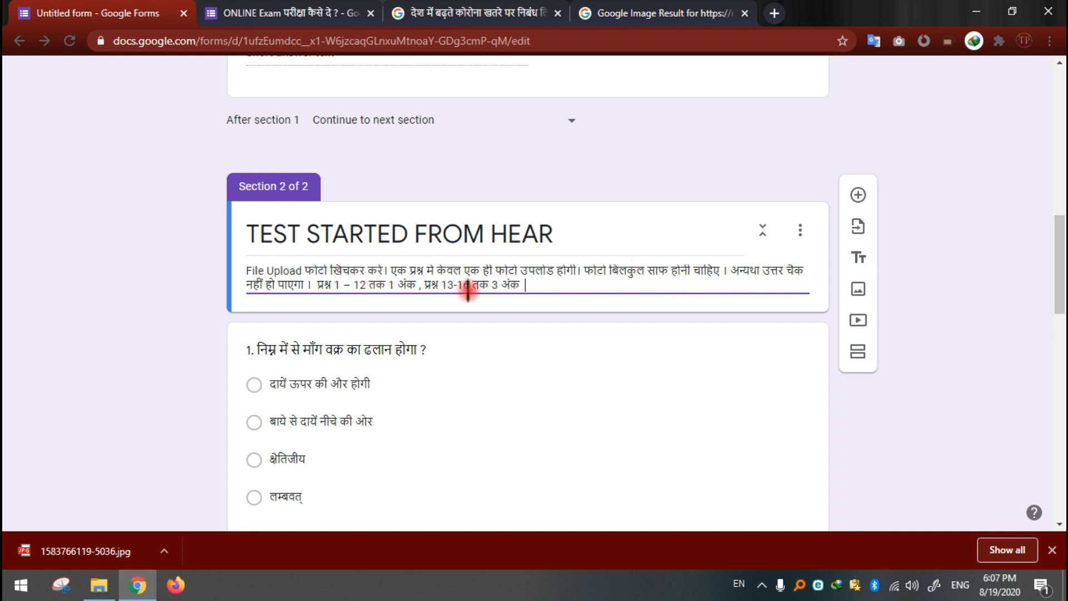
Step: Review the whole form from the email and student detail fields through the essay, file upload and image questions
scroll(670, 313, up, 6)
scroll(672, 315, up, 7)
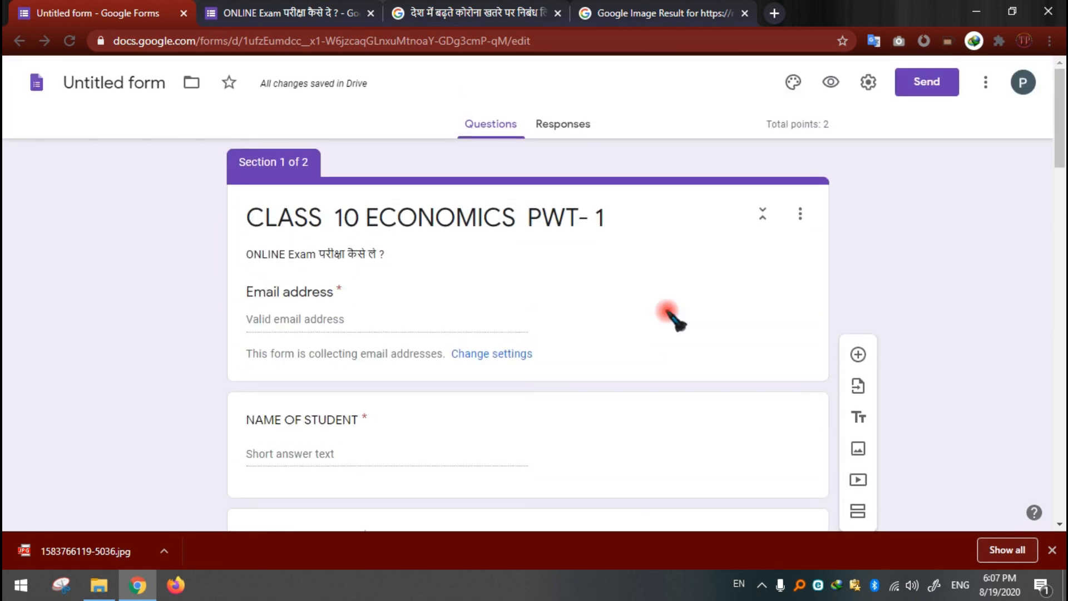
scroll(680, 327, down, 1)
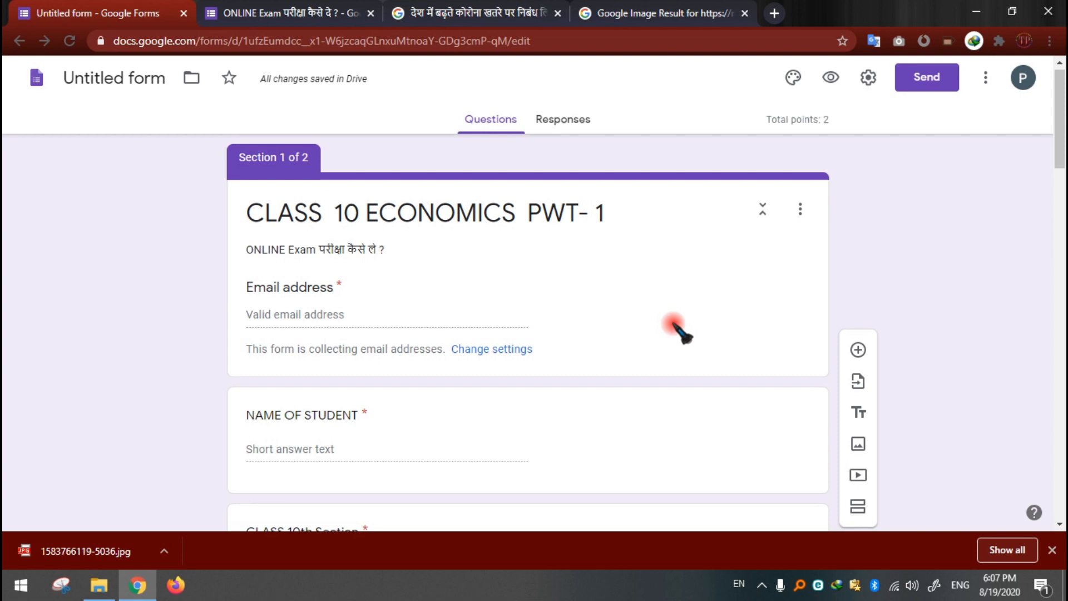
scroll(286, 219, down, 5)
scroll(295, 224, up, 7)
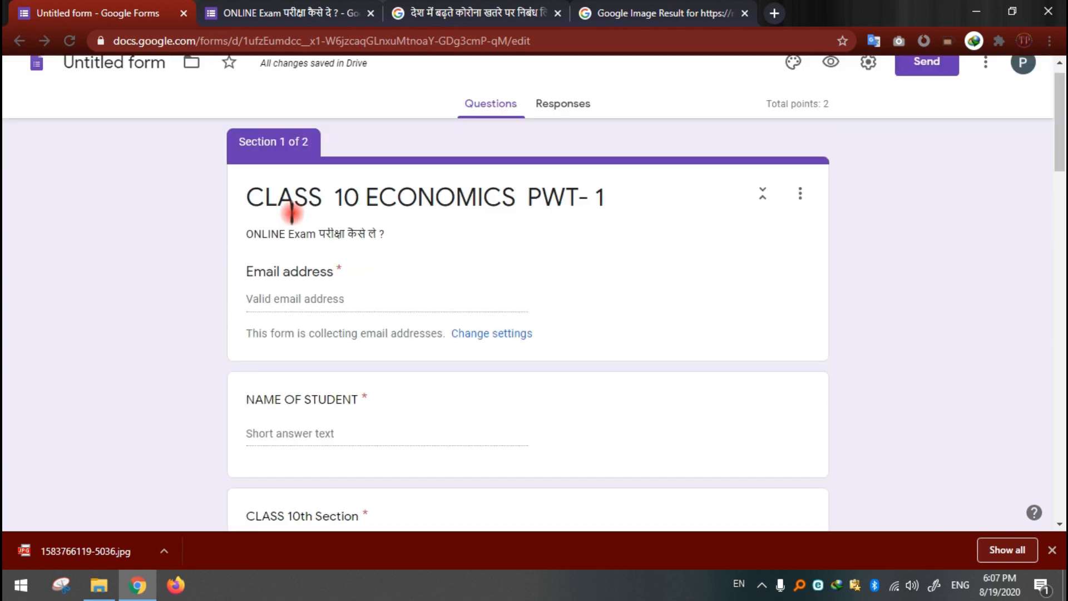
scroll(285, 217, down, 1)
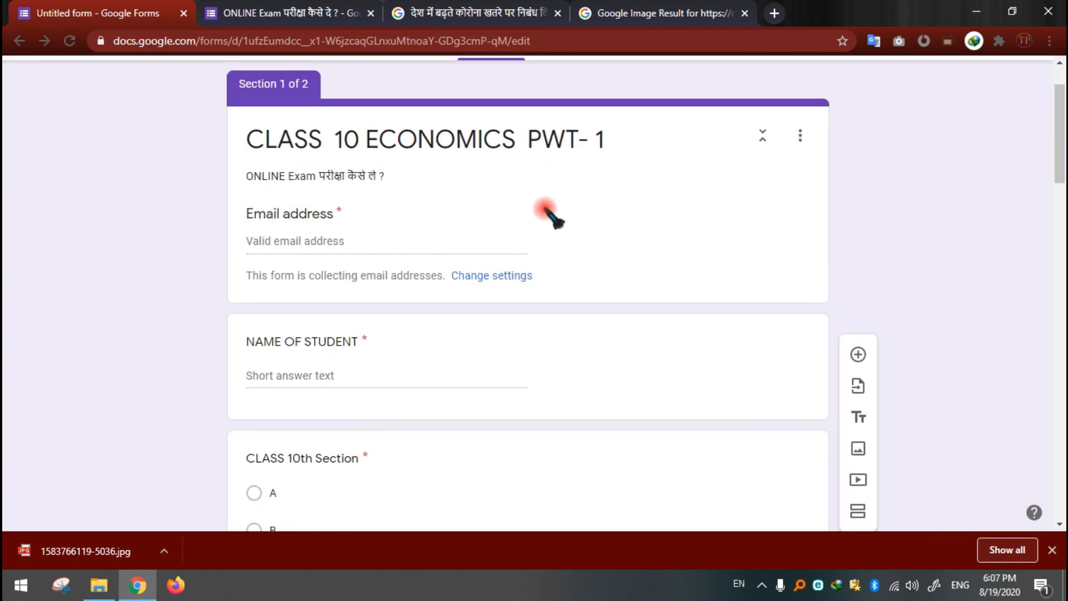
scroll(447, 338, down, 3)
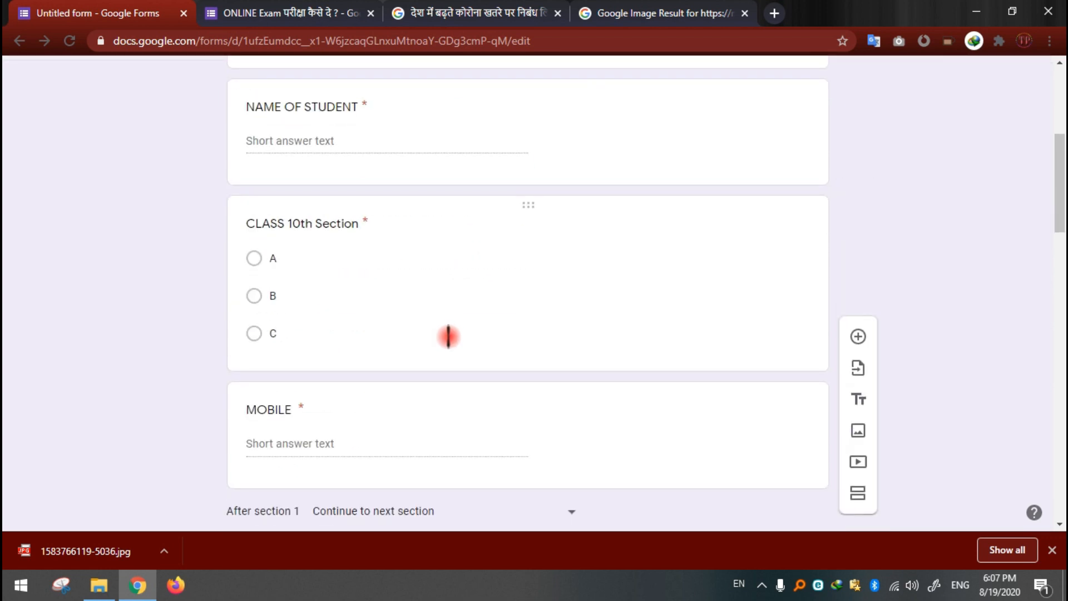
scroll(448, 336, down, 20)
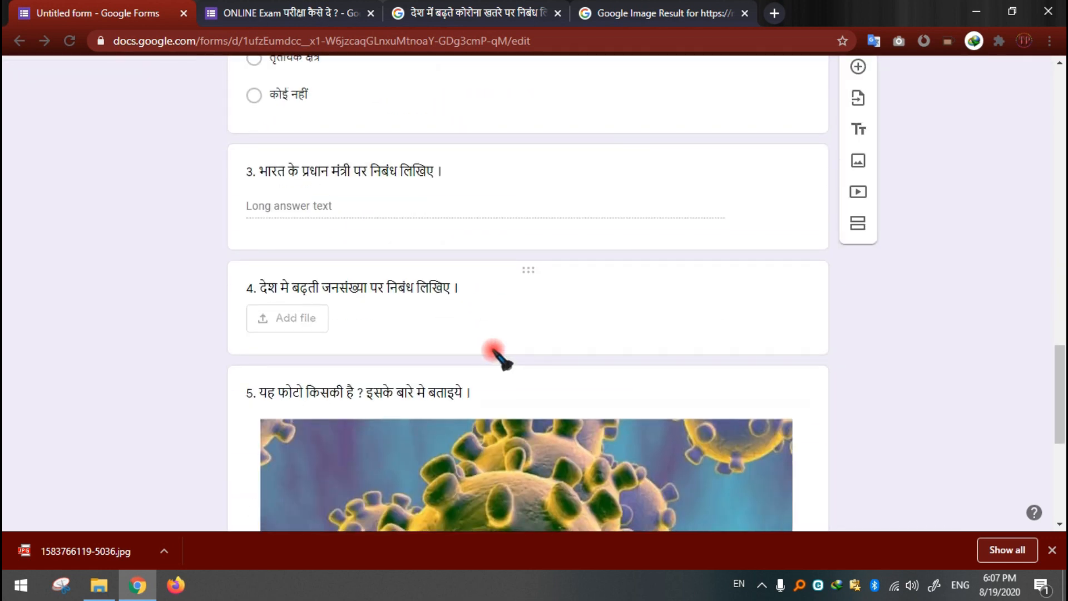
scroll(579, 457, up, 9)
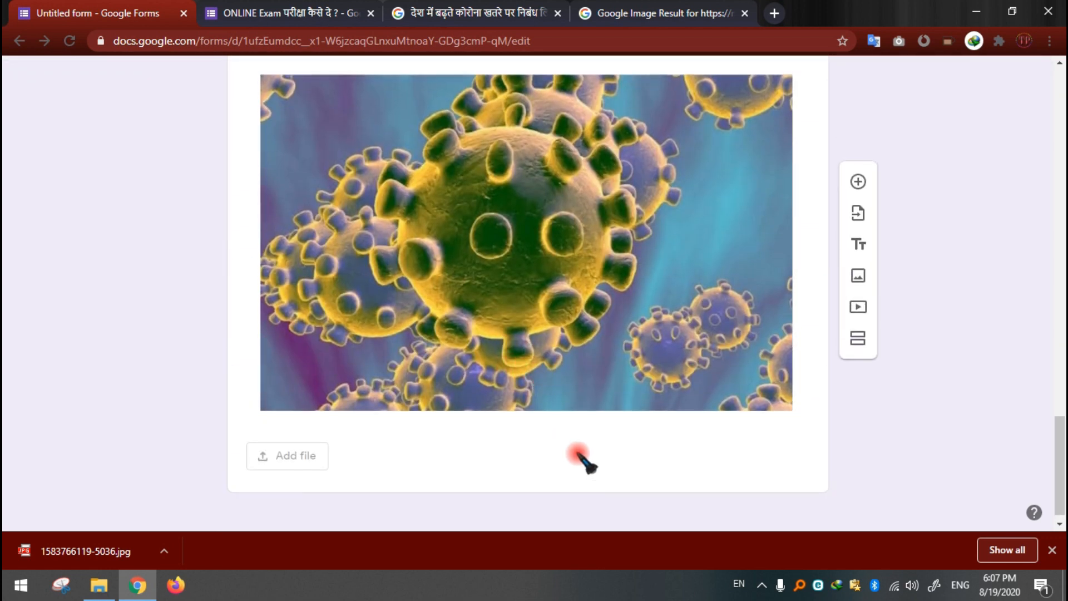
scroll(615, 372, up, 15)
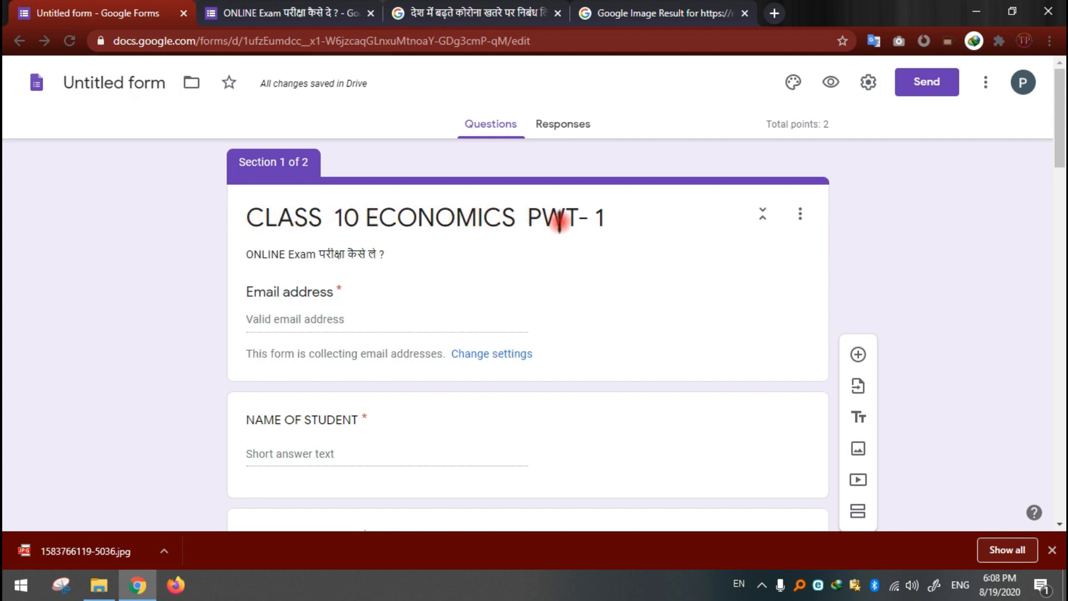
Step: Name the untitled form file "CLASS 10 ECONOMICS PWT- 1" to match the form's title
click(610, 220)
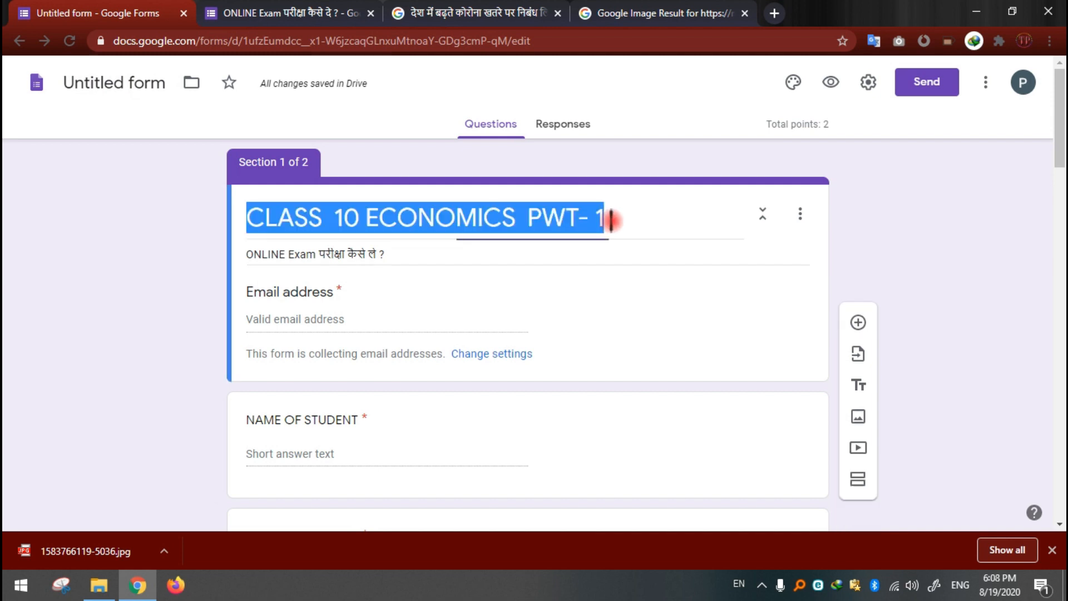
click(465, 218)
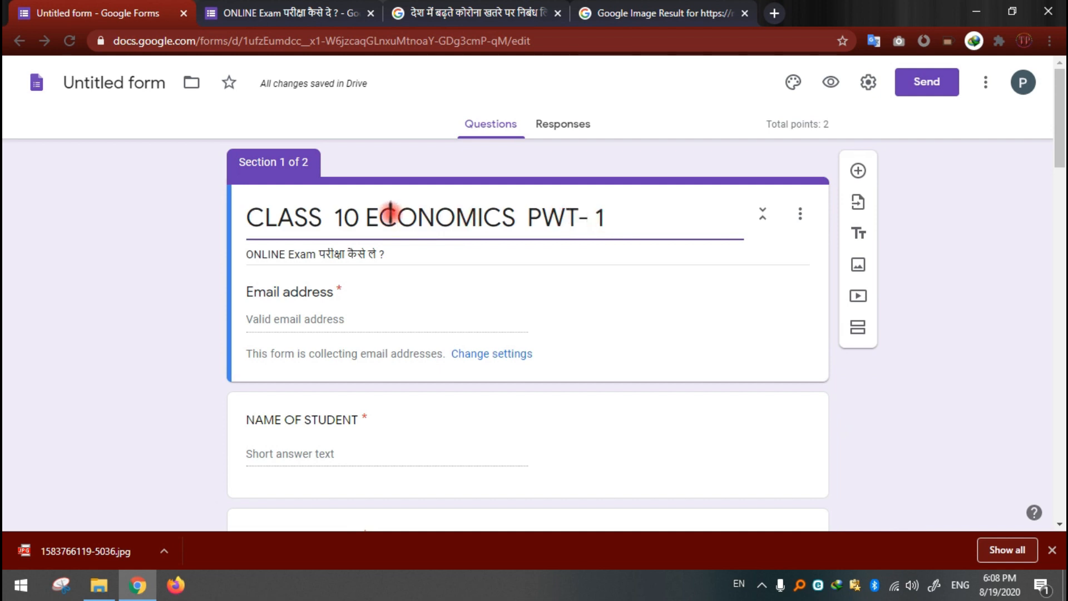
click(96, 82)
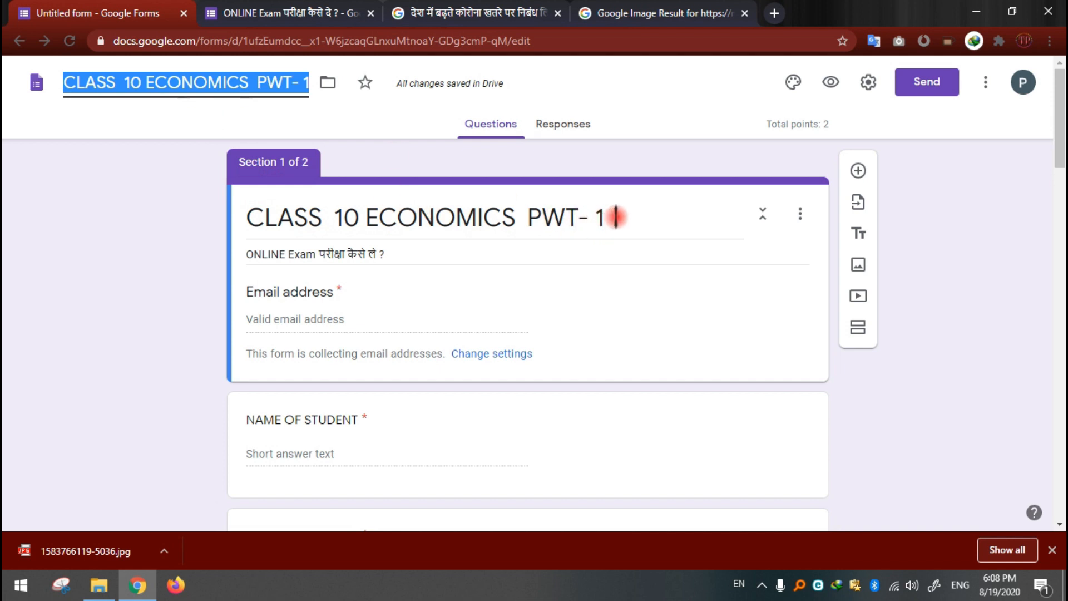
triple_click(598, 217)
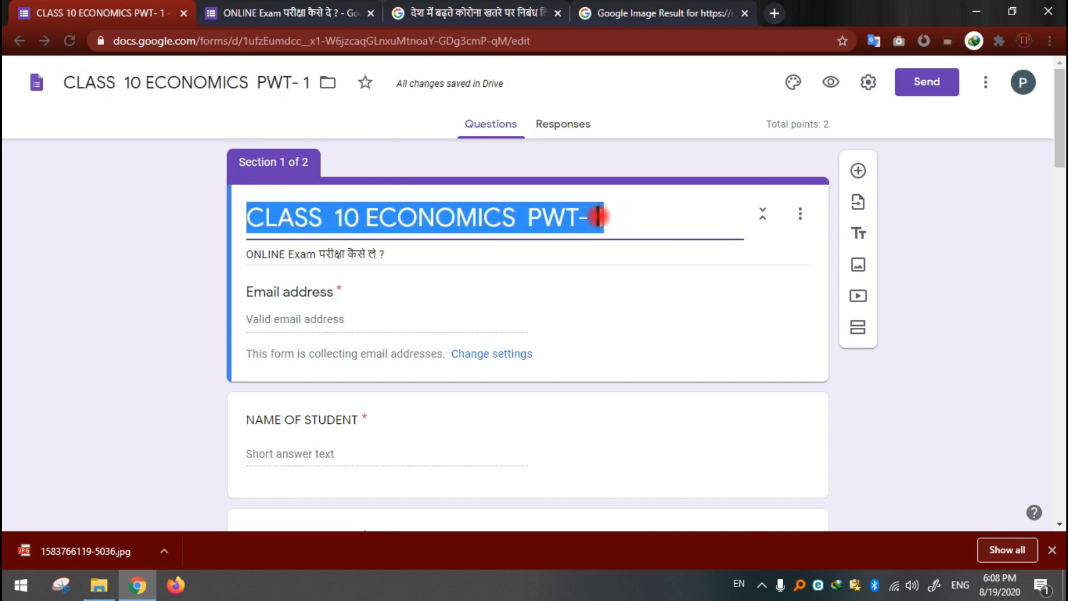
click(158, 83)
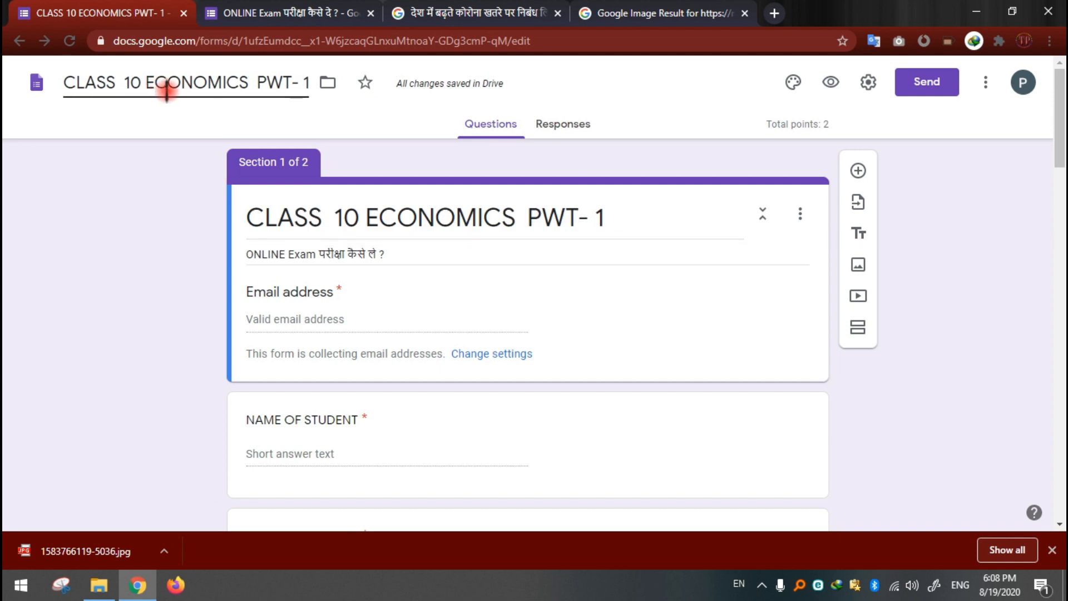
triple_click(405, 215)
click(189, 203)
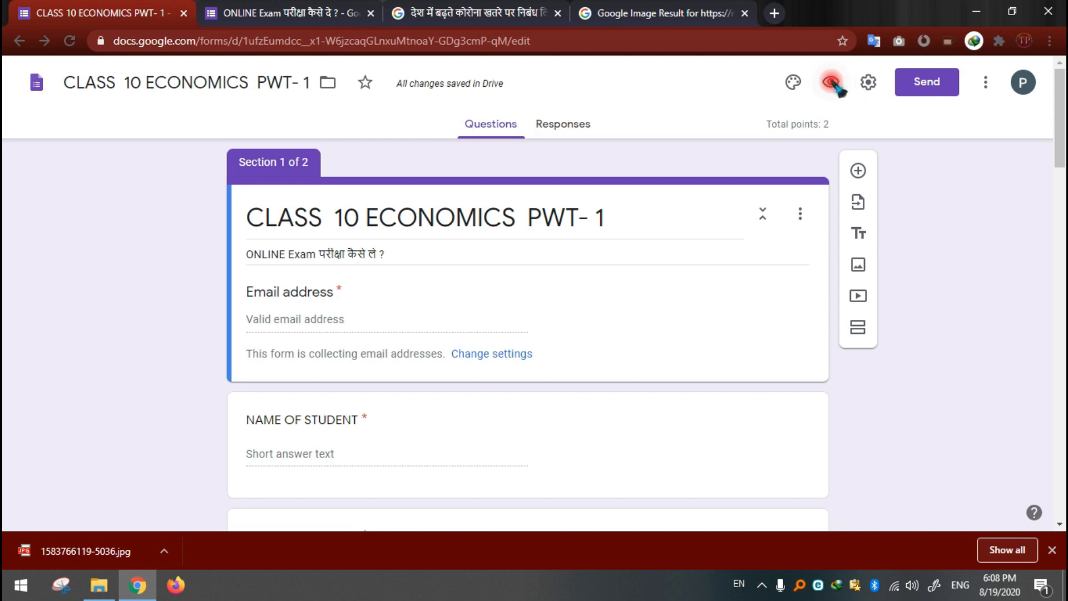
Step: Preview the form and fill in the email address, student name, class 10th section A and mobile number
click(833, 83)
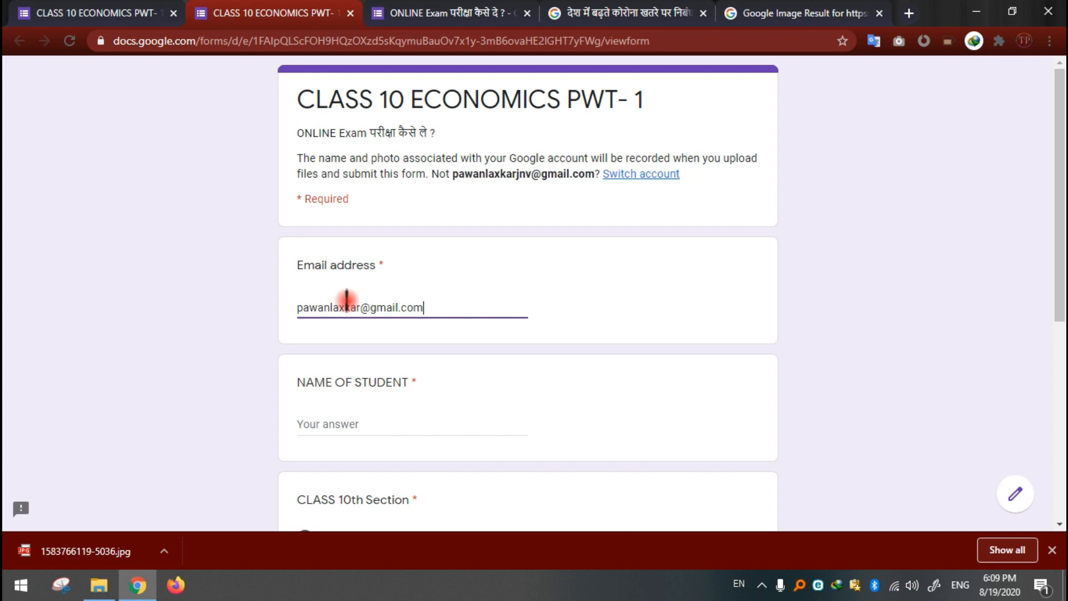
click(354, 423)
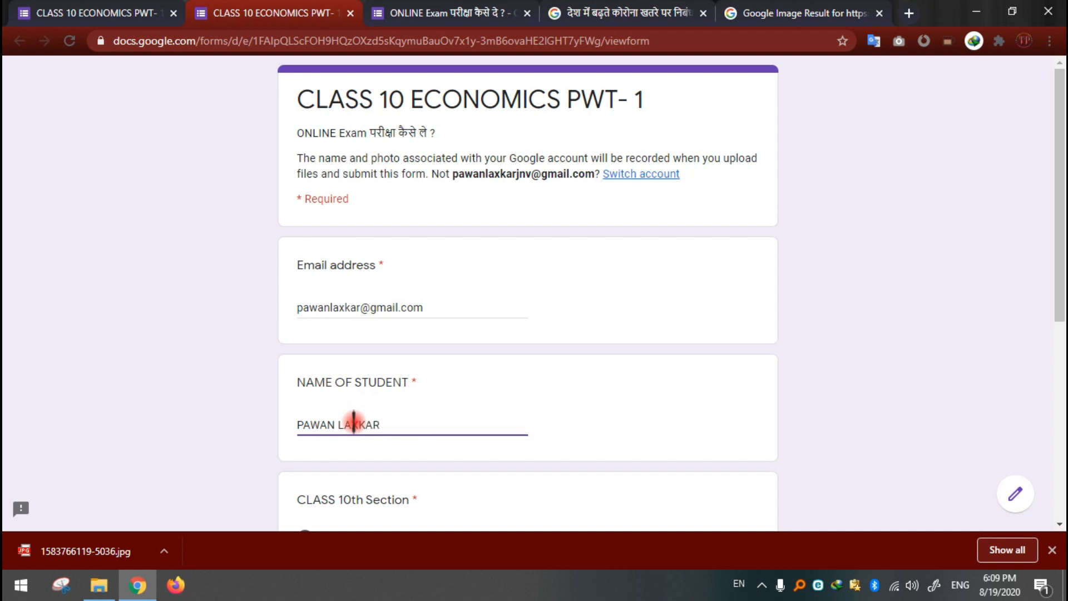
scroll(354, 423, down, 1)
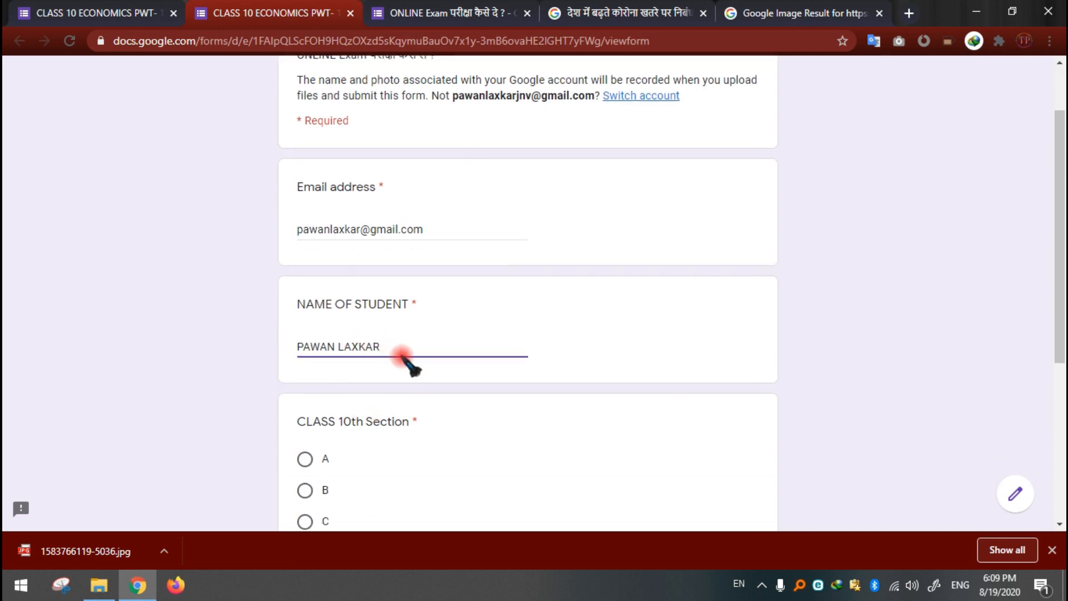
scroll(403, 370, down, 1)
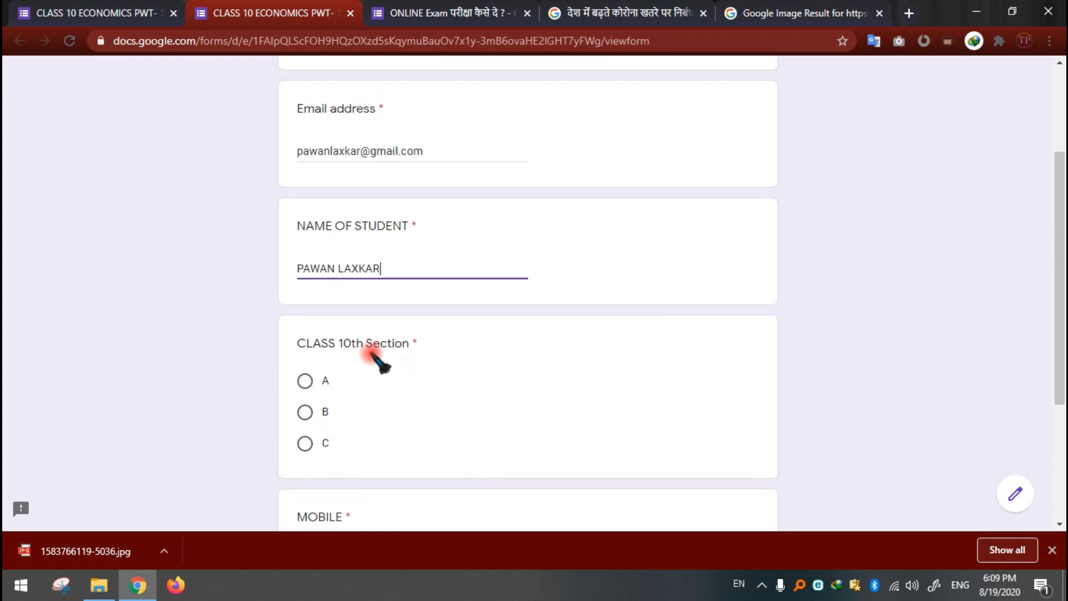
scroll(412, 424, down, 2)
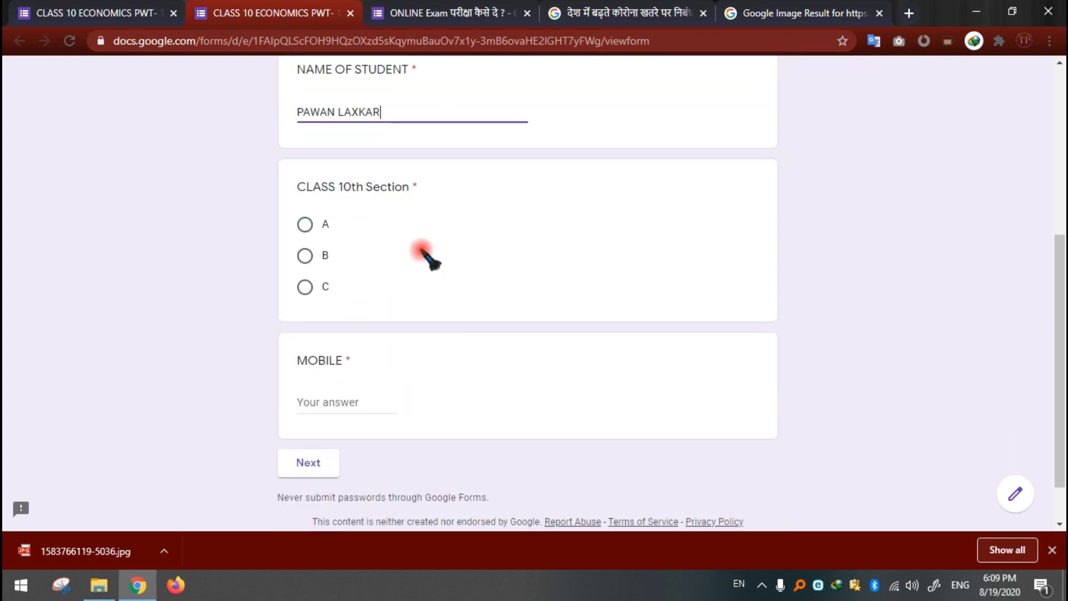
click(306, 225)
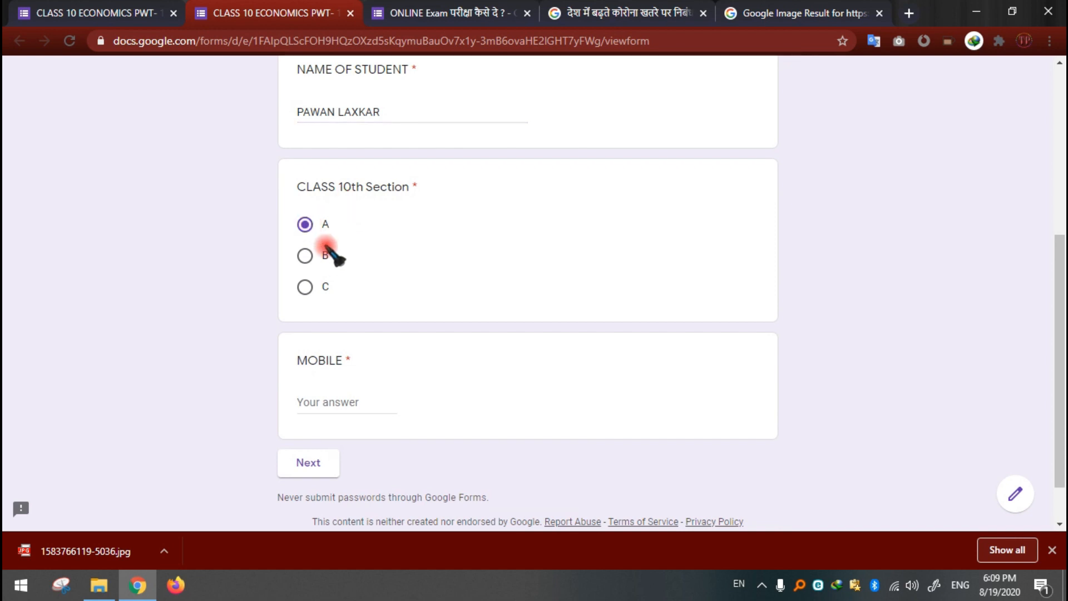
scroll(367, 341, down, 1)
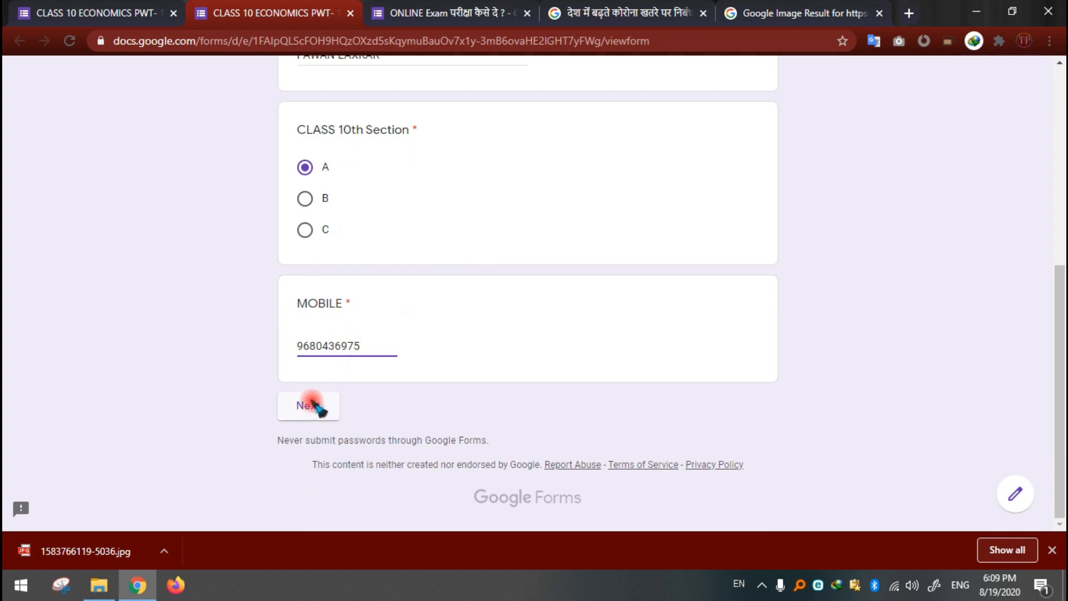
Step: Recheck the entered student details and continue to the test section
scroll(389, 401, up, 6)
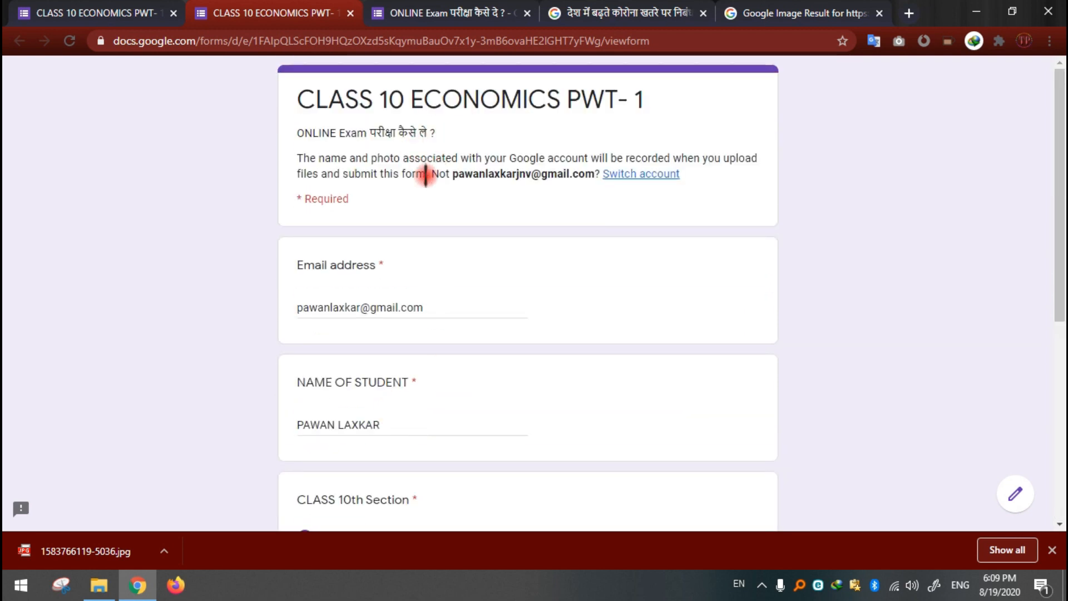
scroll(732, 441, down, 6)
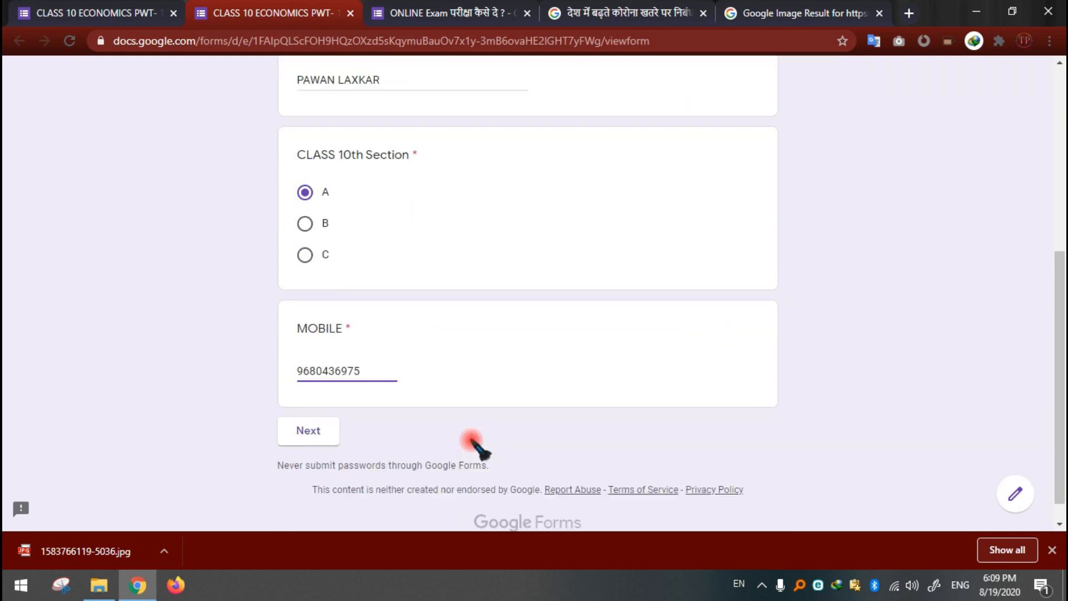
scroll(659, 243, up, 6)
scroll(651, 245, down, 6)
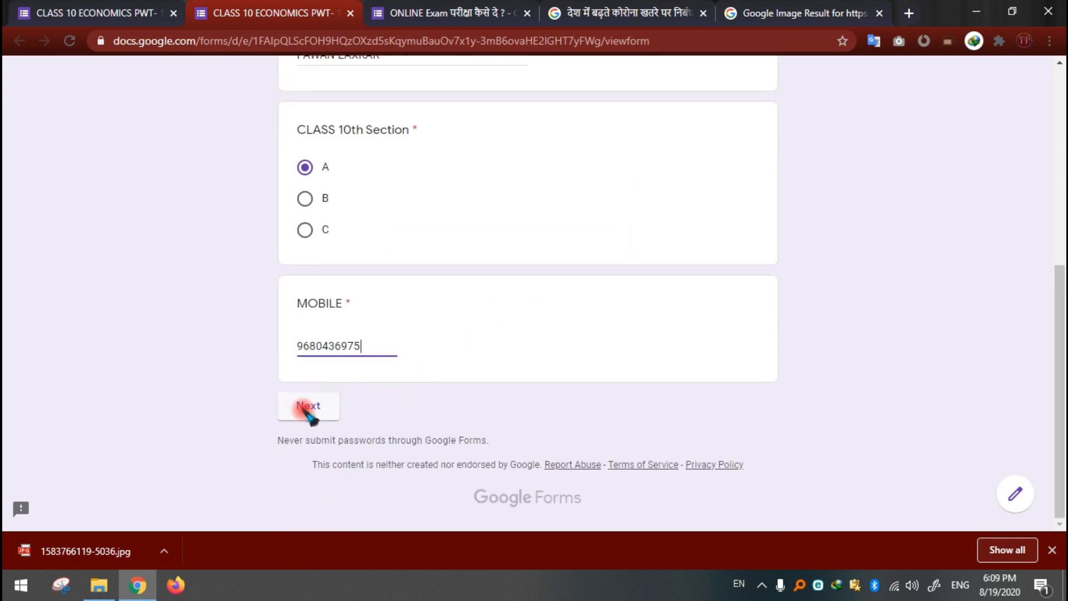
click(304, 409)
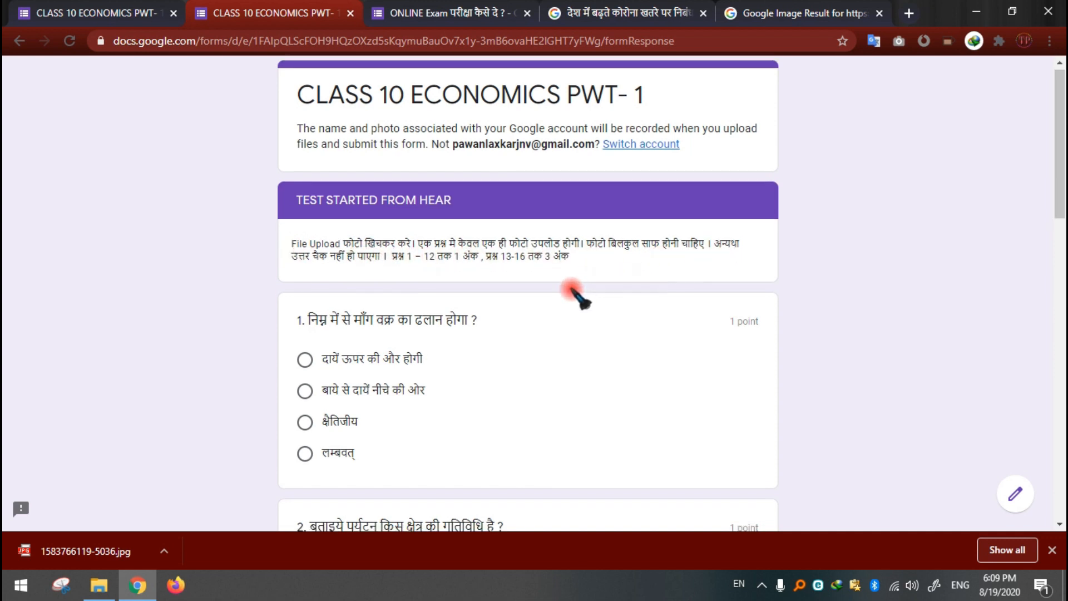
Step: Answer question 1 with "बाये से दायें नीचे की ओर", trying its other options before reselecting that answer
scroll(759, 186, down, 3)
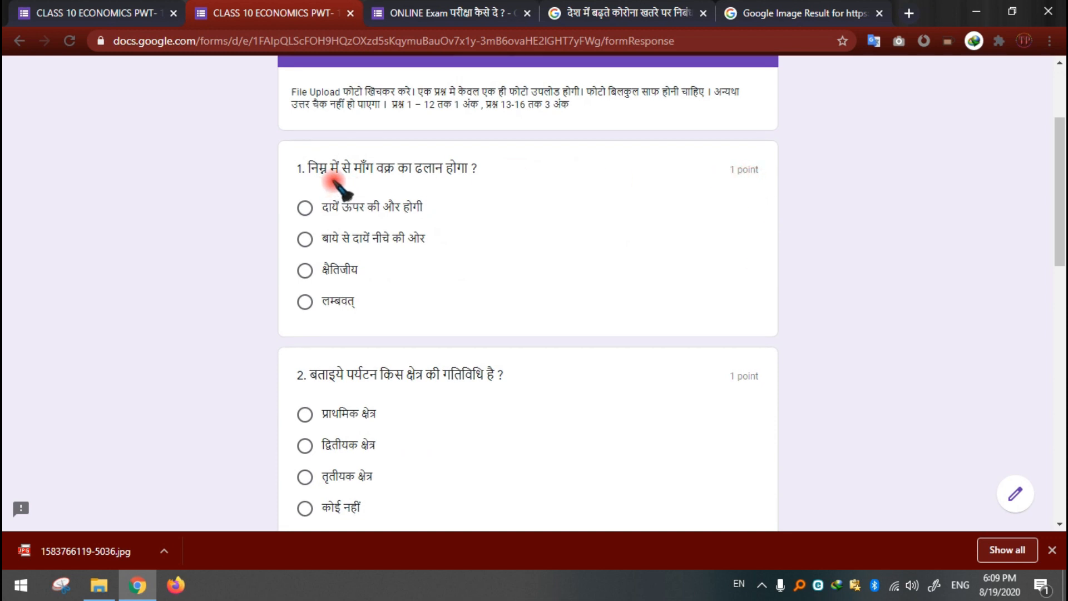
click(306, 239)
scroll(558, 275, down, 3)
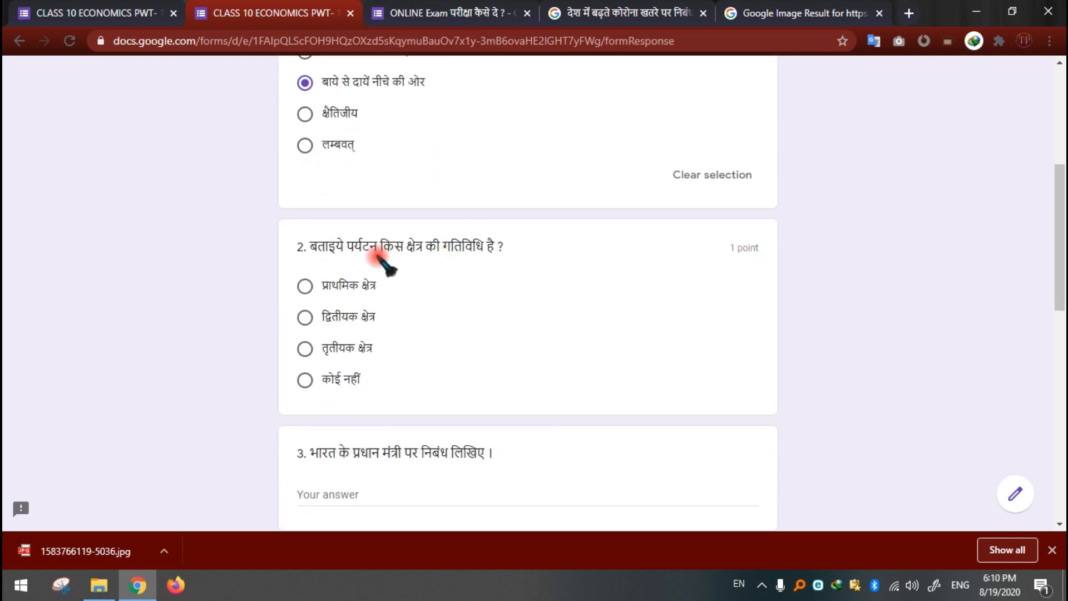
scroll(662, 222, up, 3)
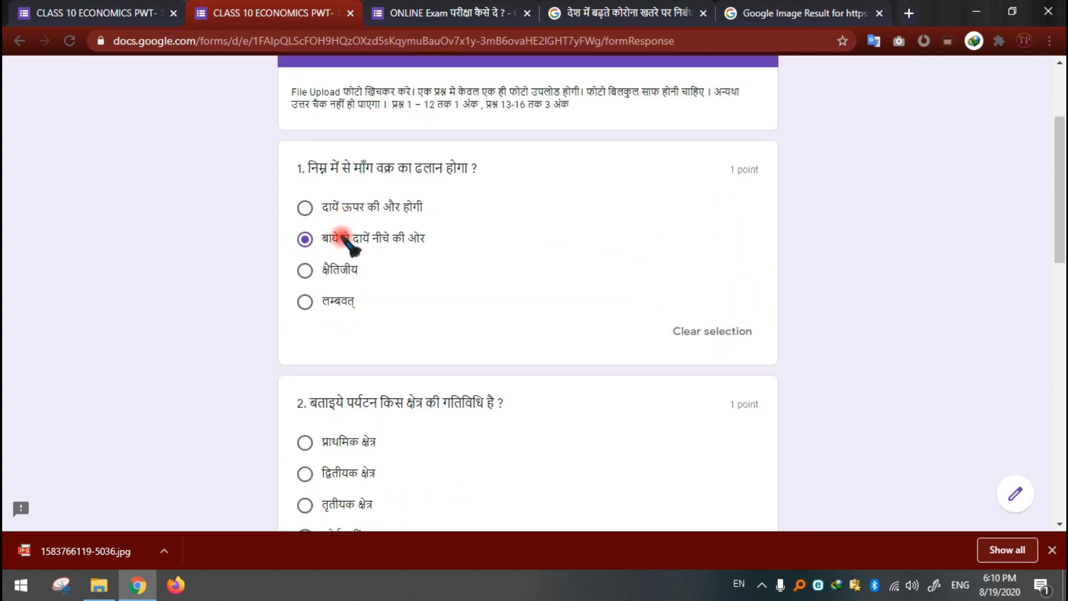
click(305, 207)
click(305, 240)
click(305, 239)
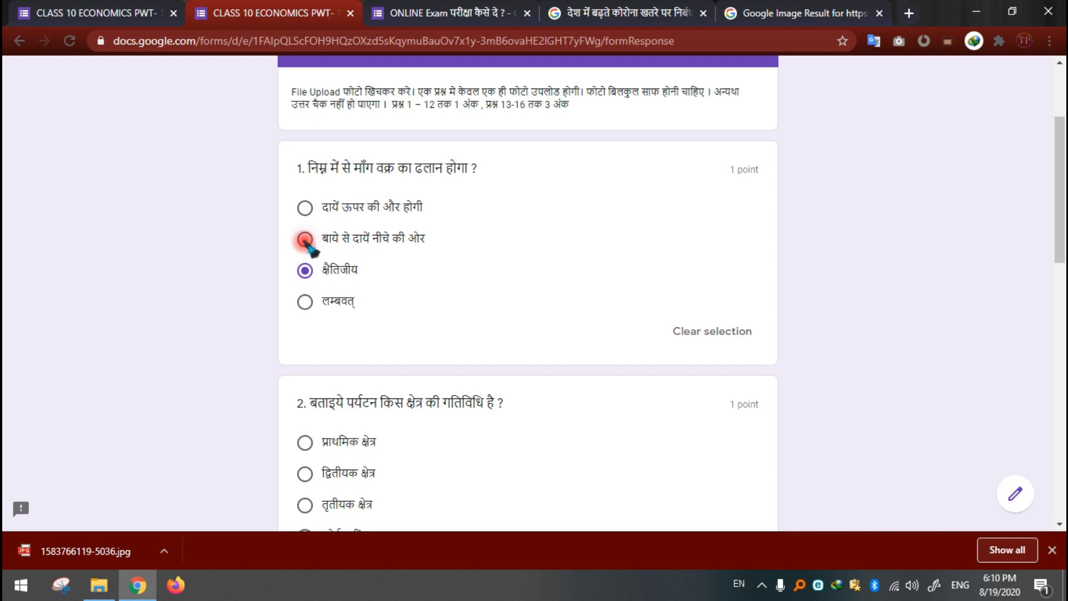
Step: Answer question 2 with "प्राथमिक क्षेत्र" and recheck the answers selected for the first two questions
scroll(446, 278, down, 3)
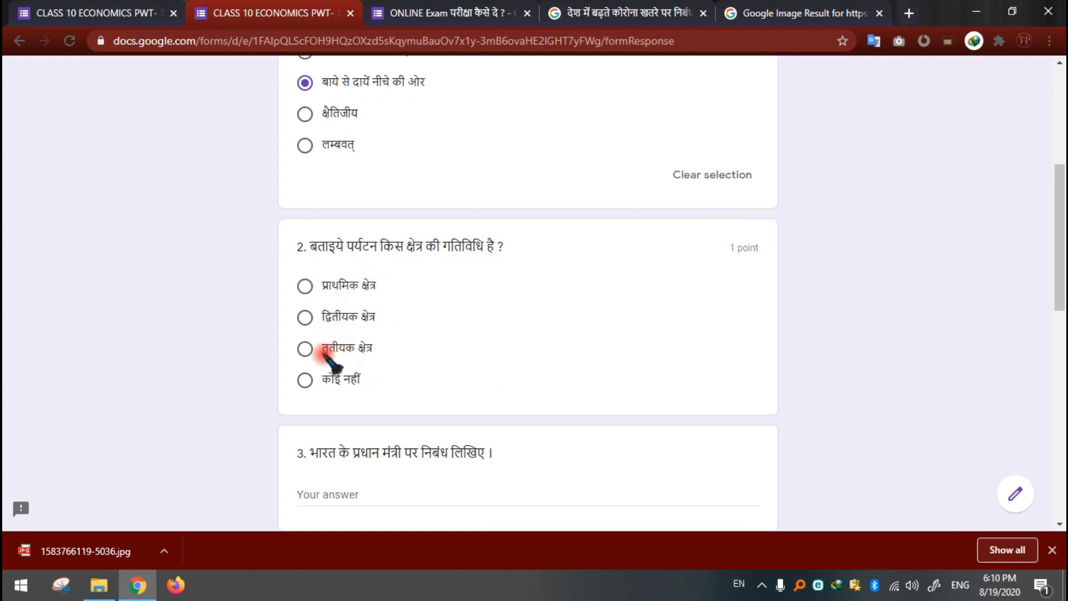
click(306, 287)
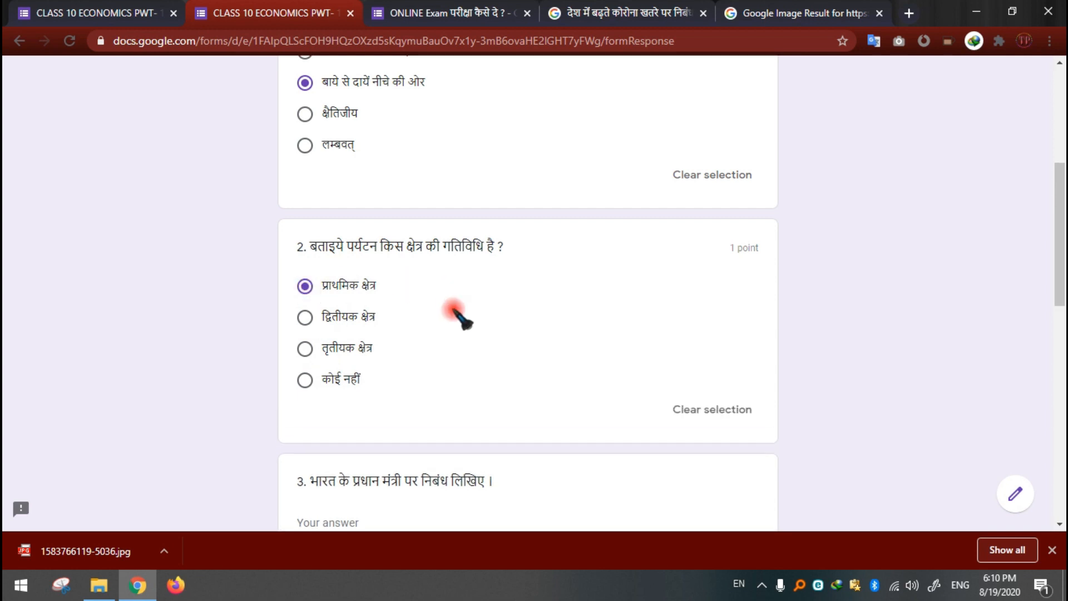
scroll(462, 320, down, 3)
scroll(509, 313, up, 4)
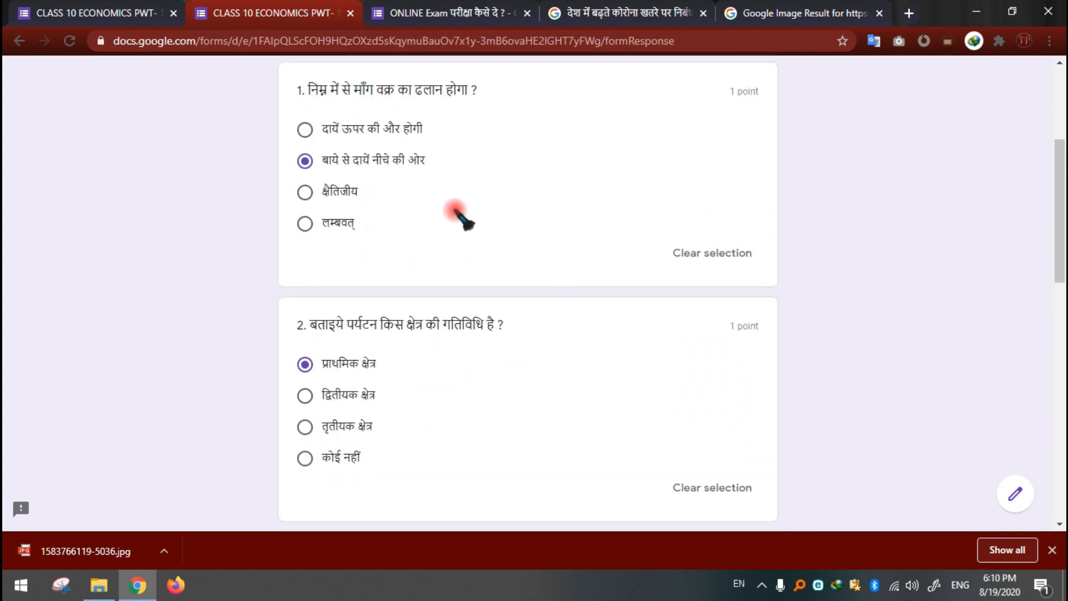
scroll(484, 360, down, 4)
Step: Answer question 3 in Hindi with "मेरे देश के प्रधानमंत्री बहुत अच्छे है ।"
click(396, 366)
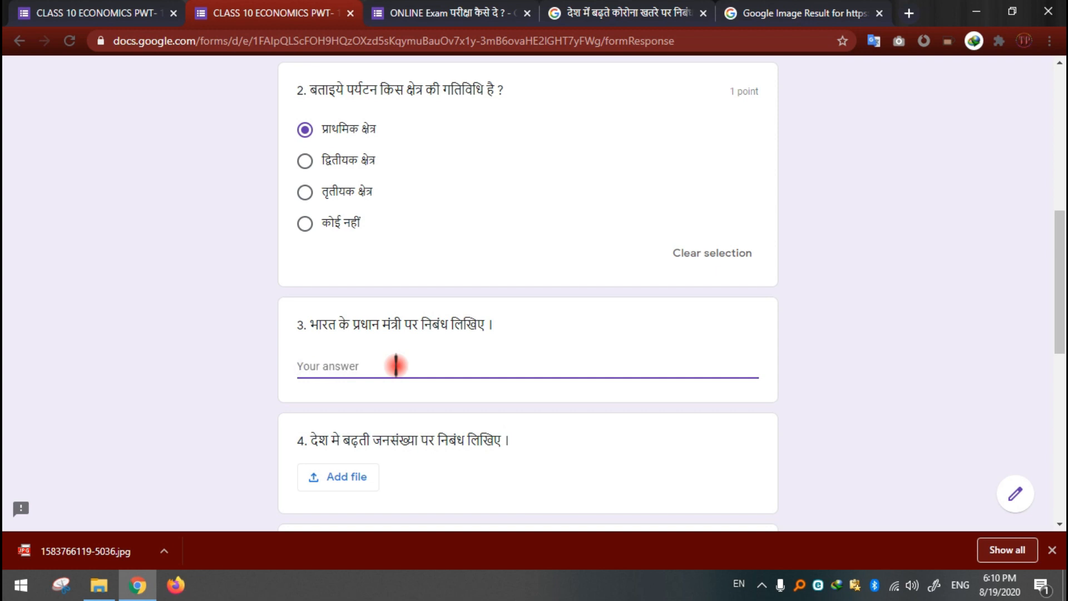
text(मेरे)
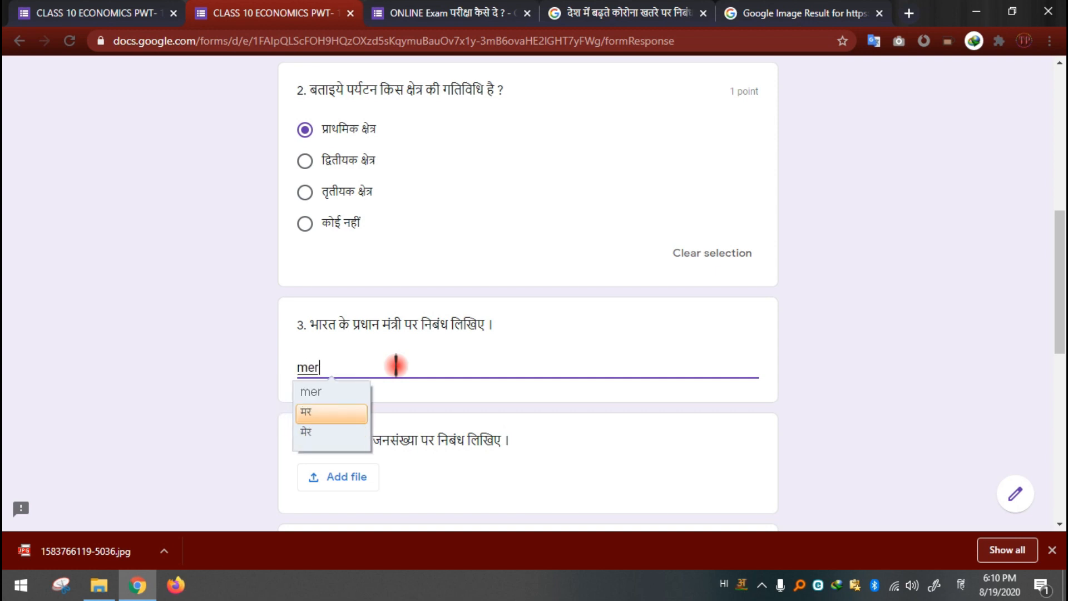
text( देश)
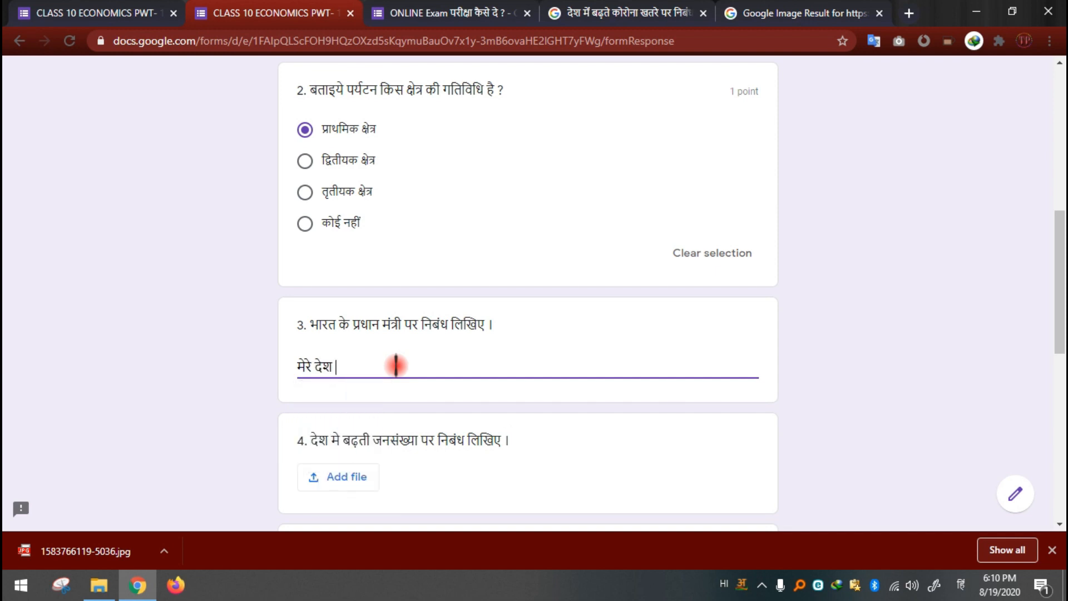
text( के prad)
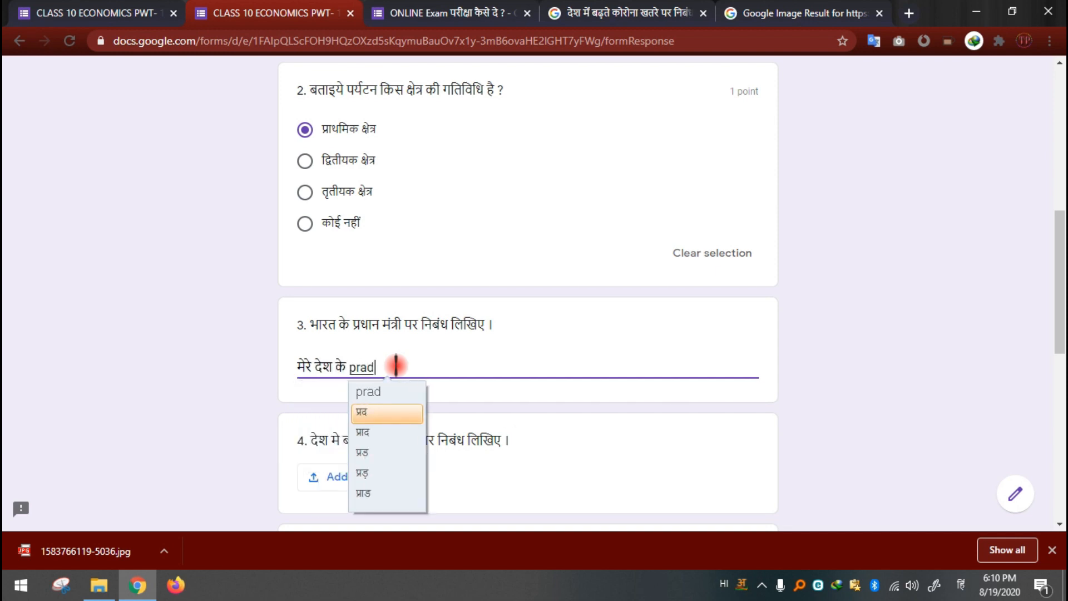
text(hanmantr)
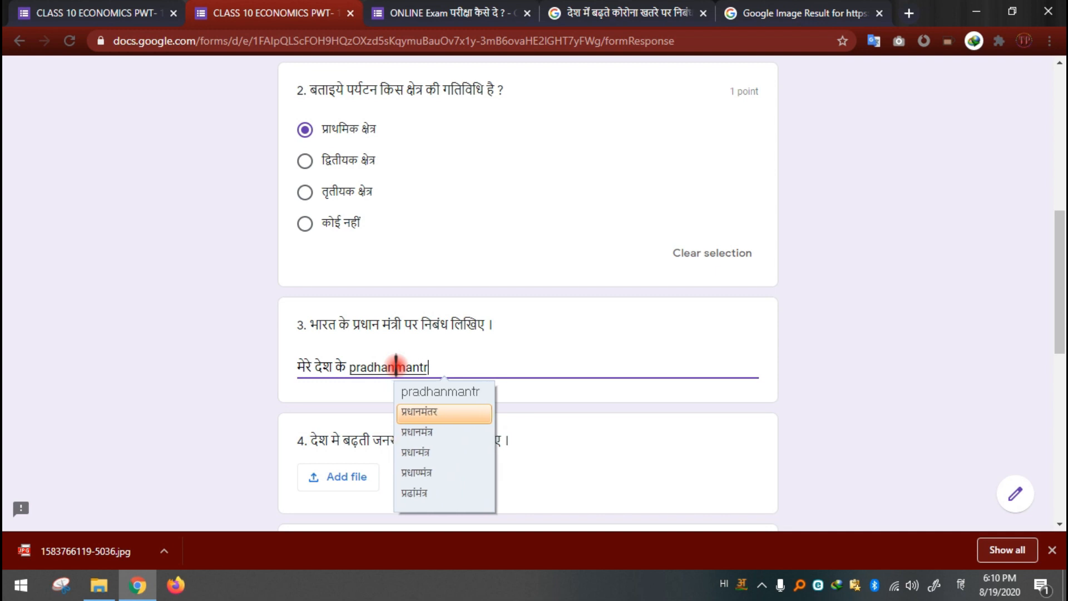
text(i bash)
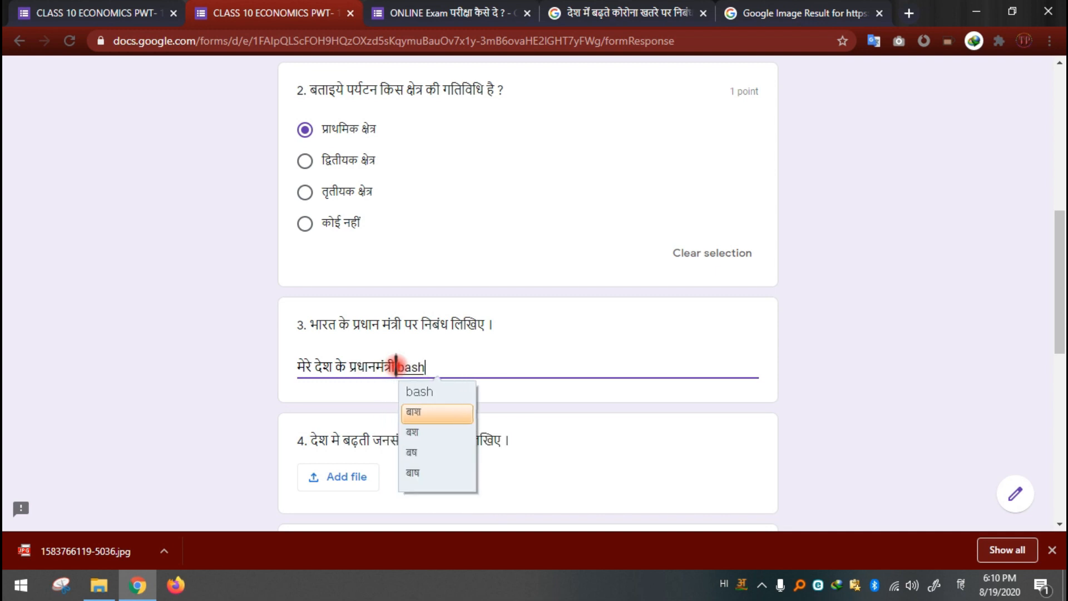
key(BackSpace)
key(BackSpace)
text(hu)
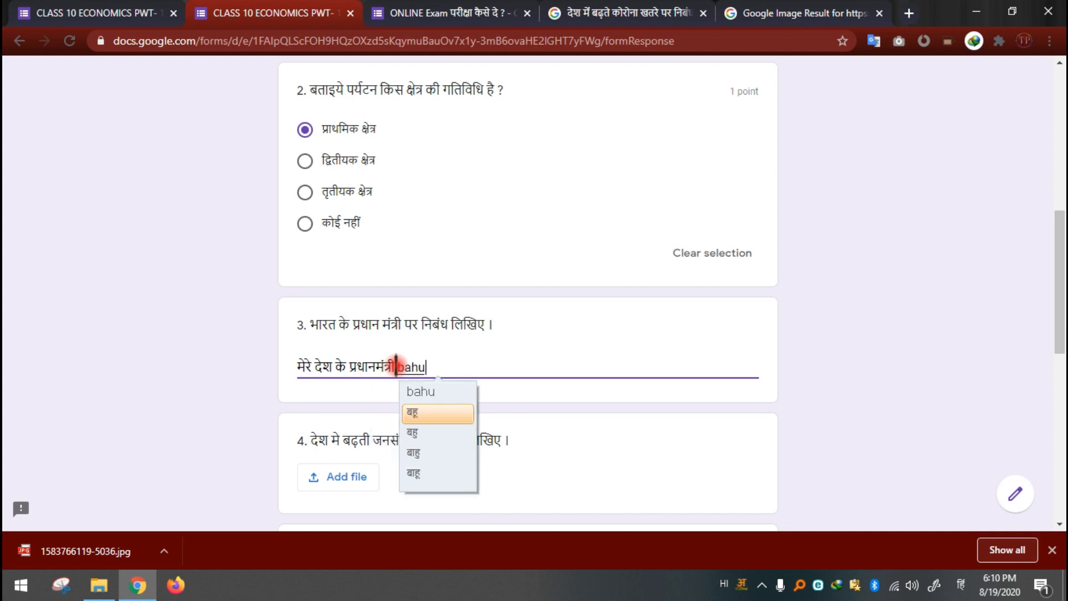
text(t achch)
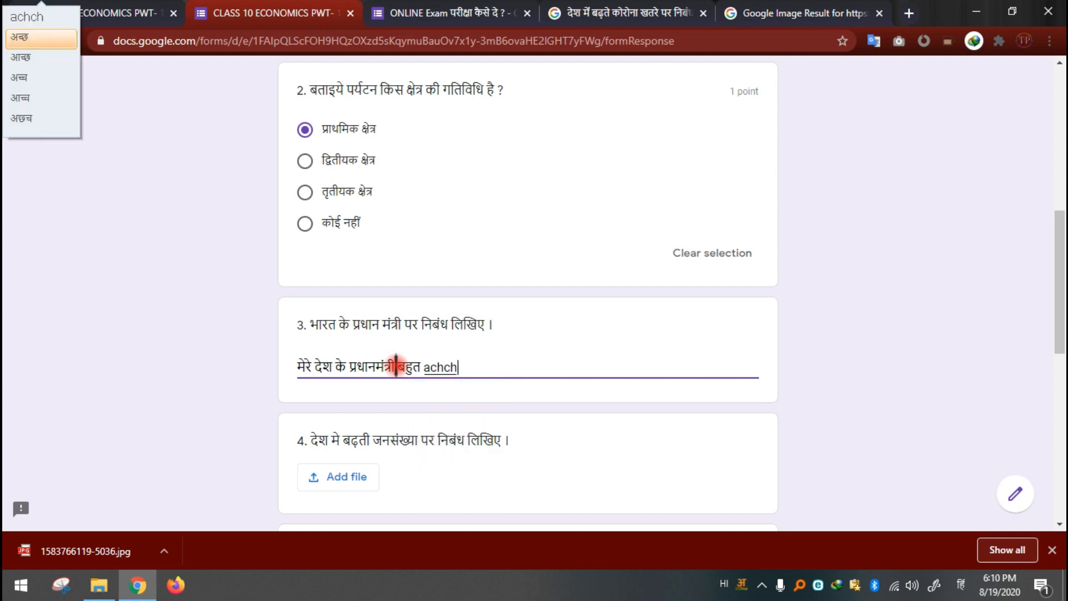
text(e ha .)
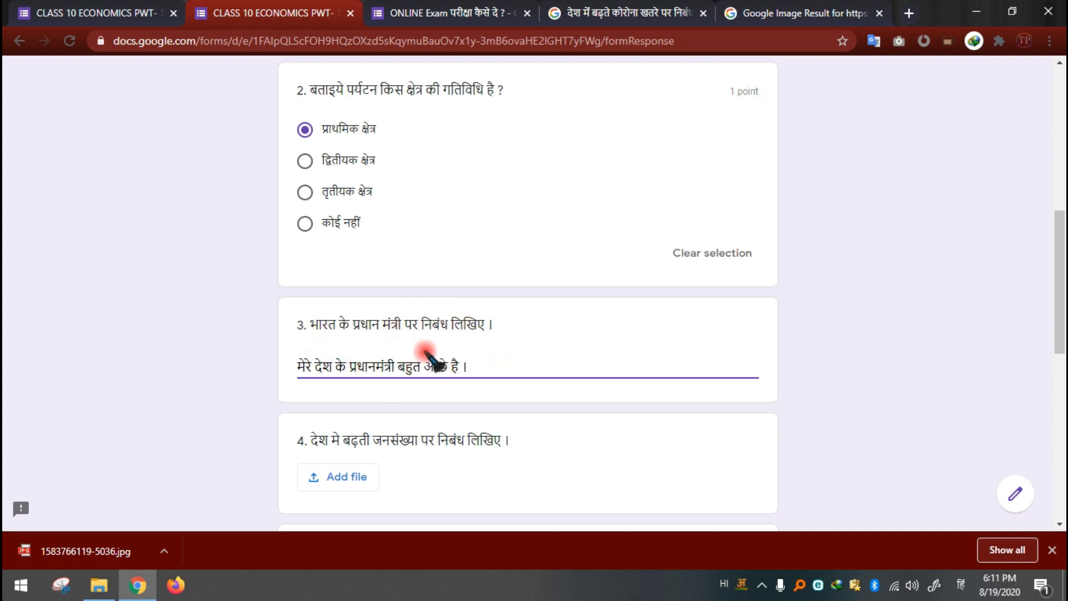
Step: Try uploading Capture.PNG from the Pictures folder as the answer to question 4, and remove the attached file
scroll(499, 367, down, 3)
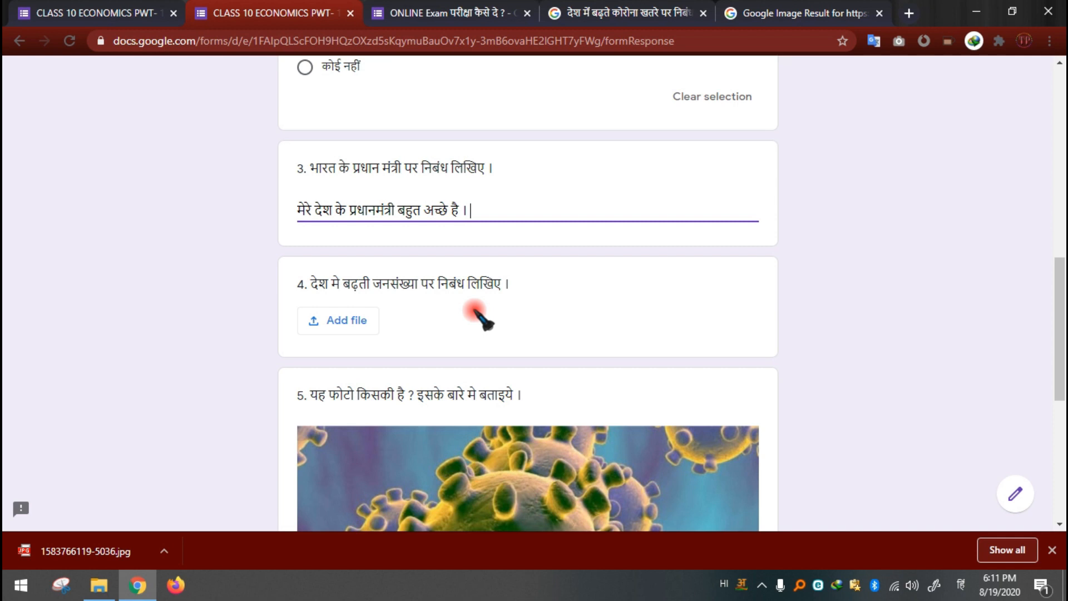
click(356, 327)
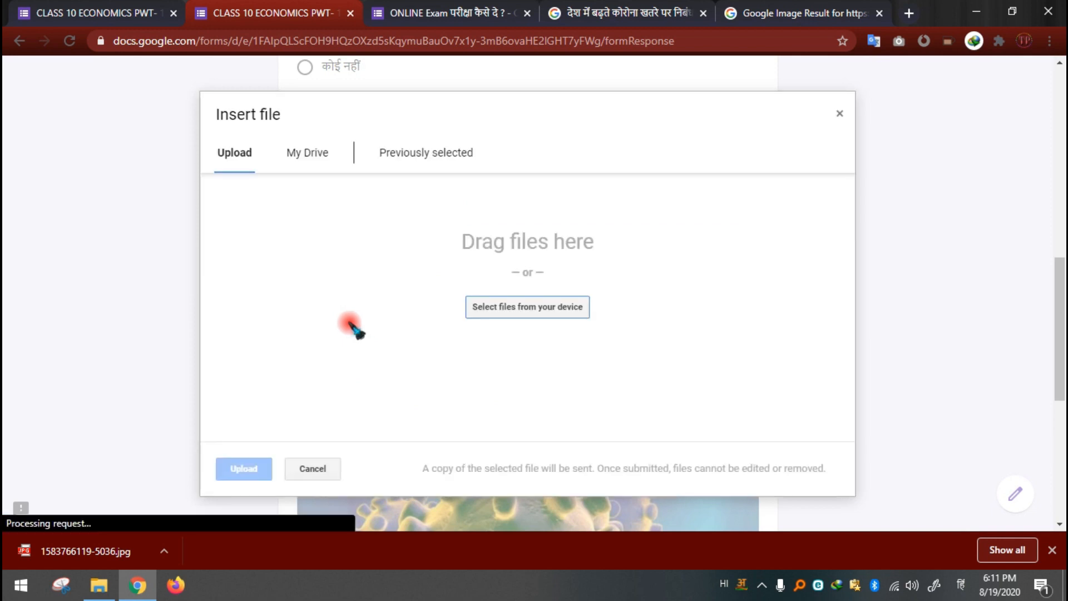
click(487, 316)
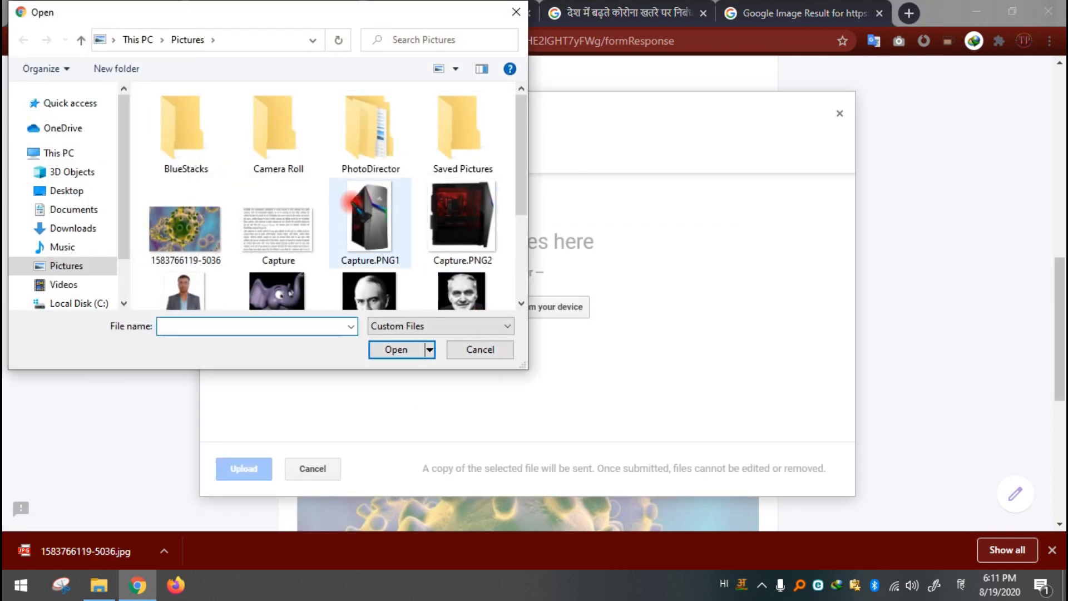
click(290, 243)
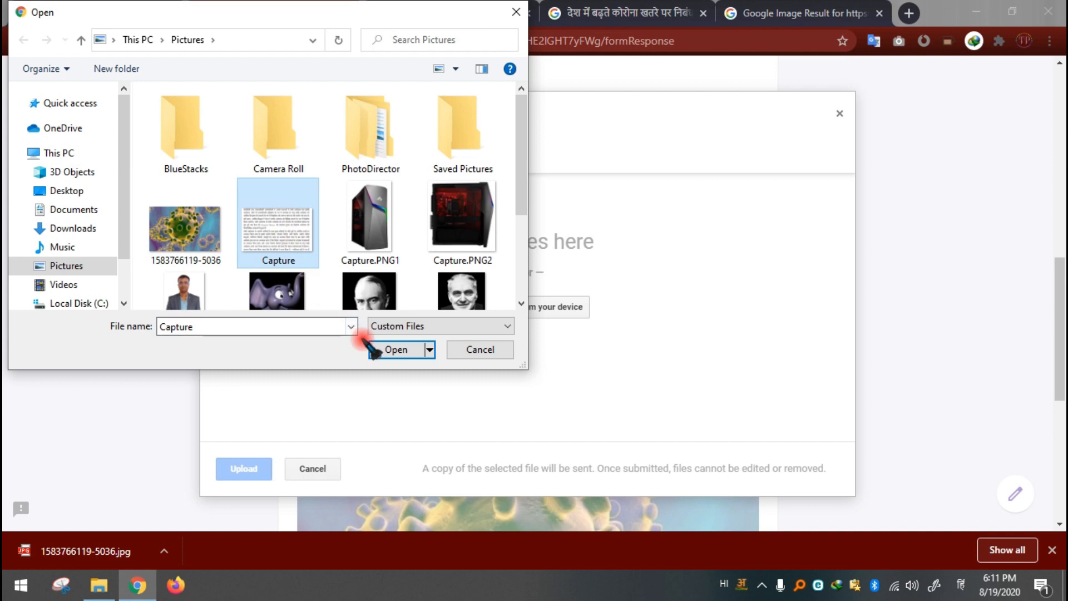
click(397, 350)
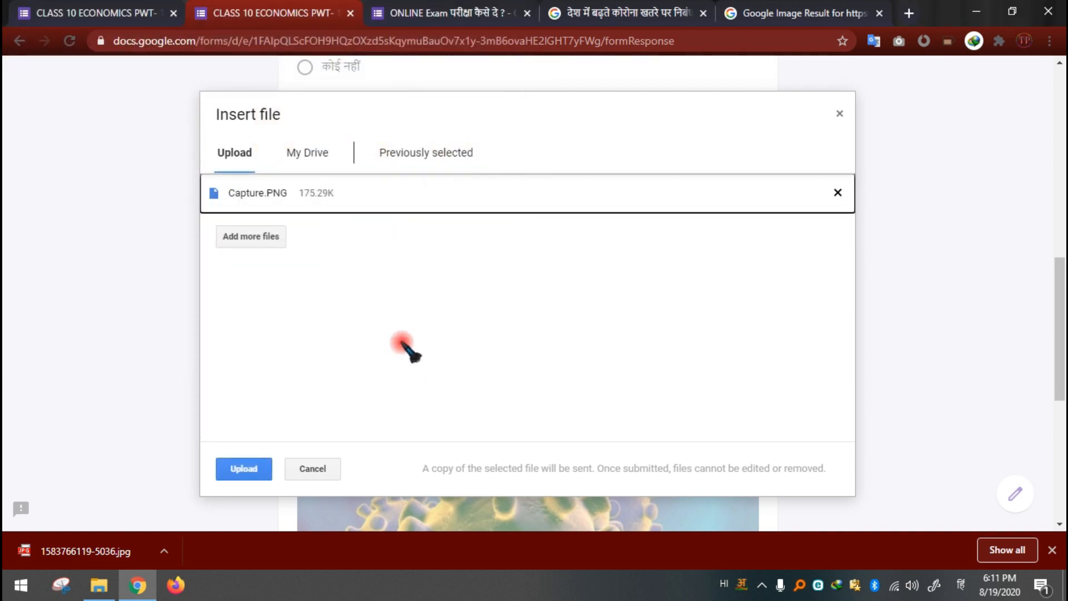
click(248, 472)
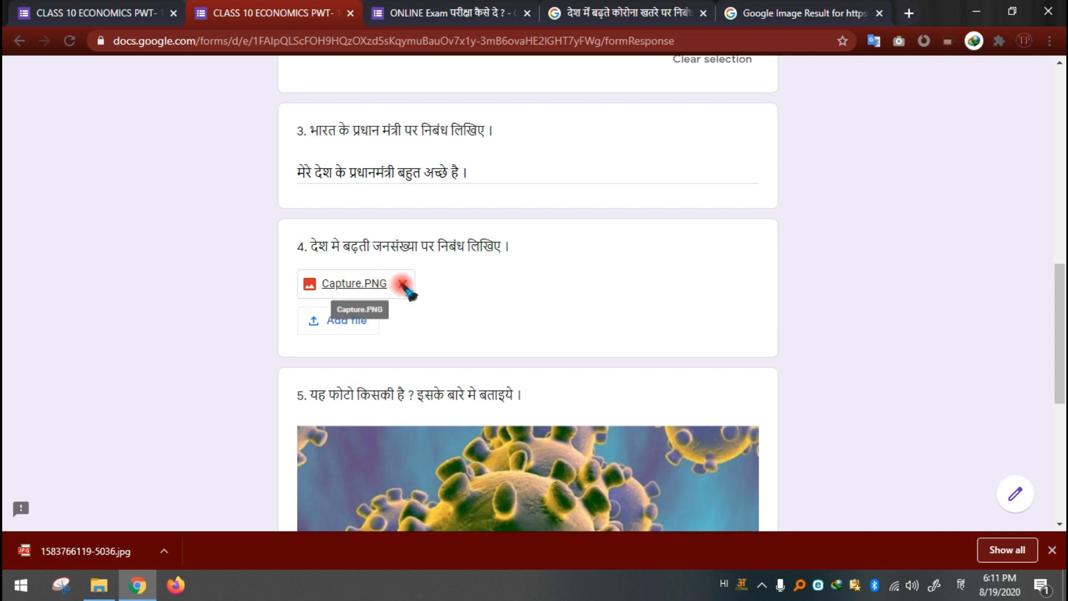
click(402, 284)
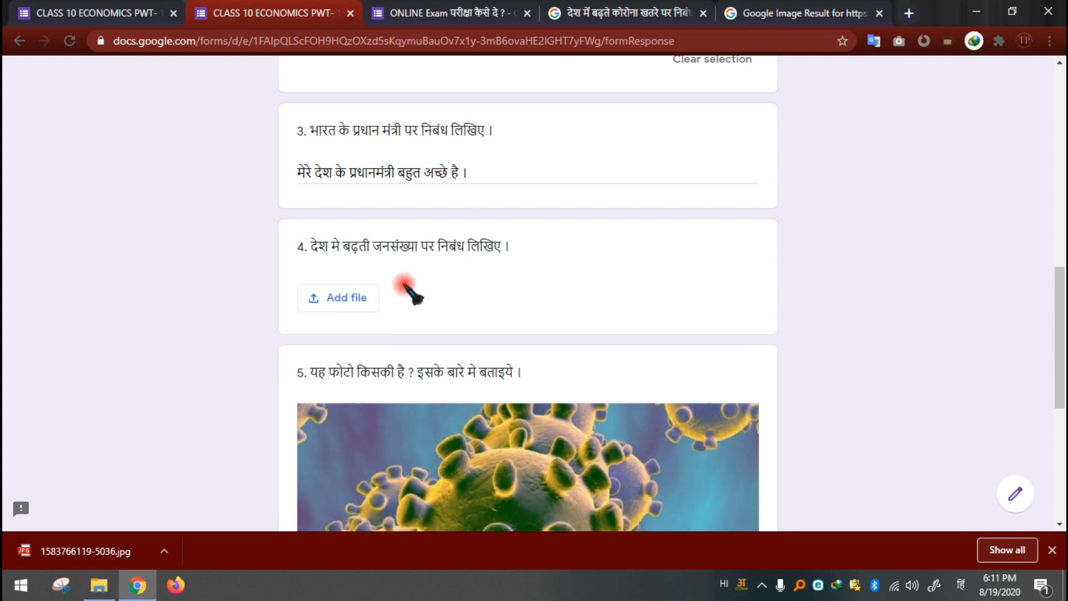
Step: Upload Capture.PNG from the Pictures folder again as the answer to question 4
click(359, 295)
click(509, 306)
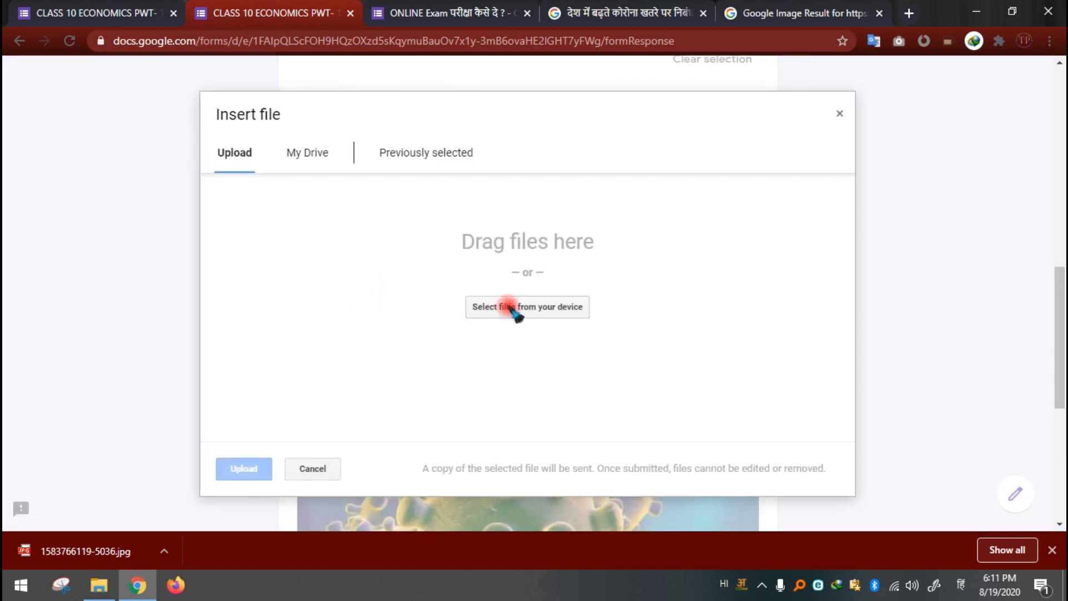
click(281, 248)
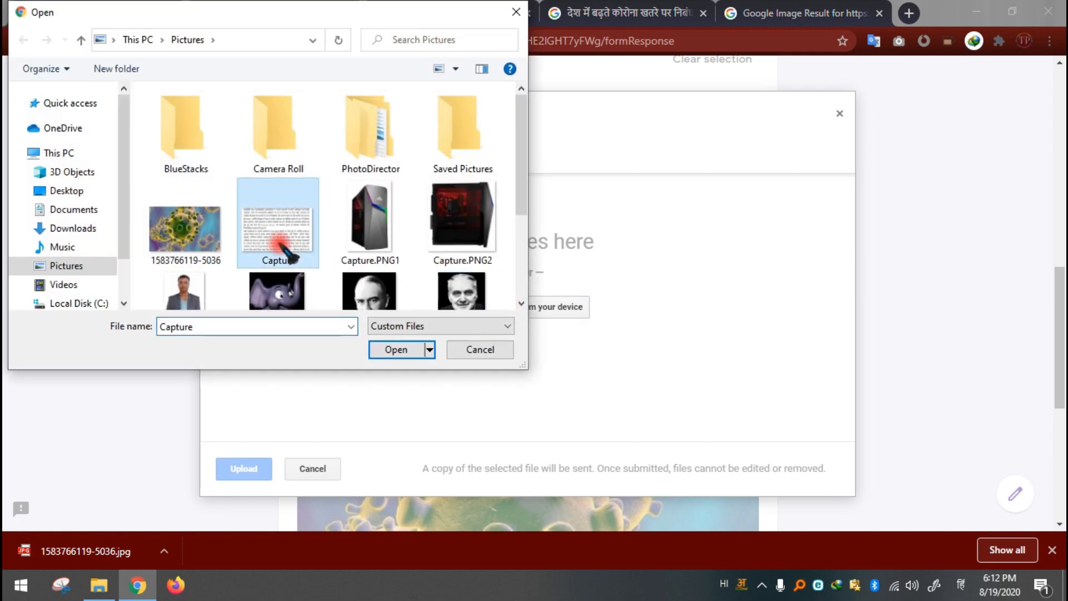
click(398, 349)
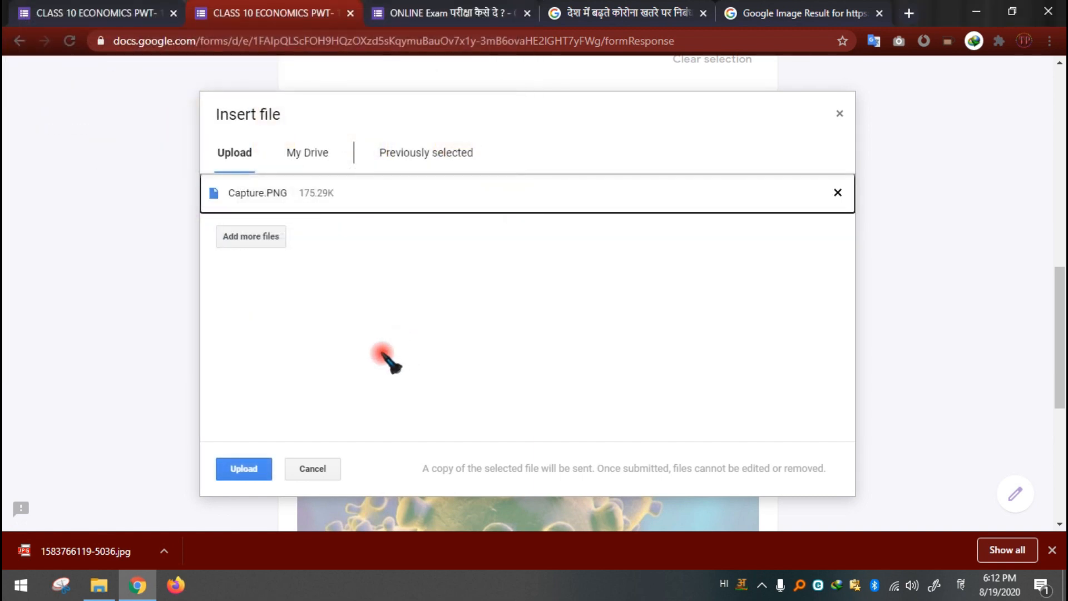
click(264, 469)
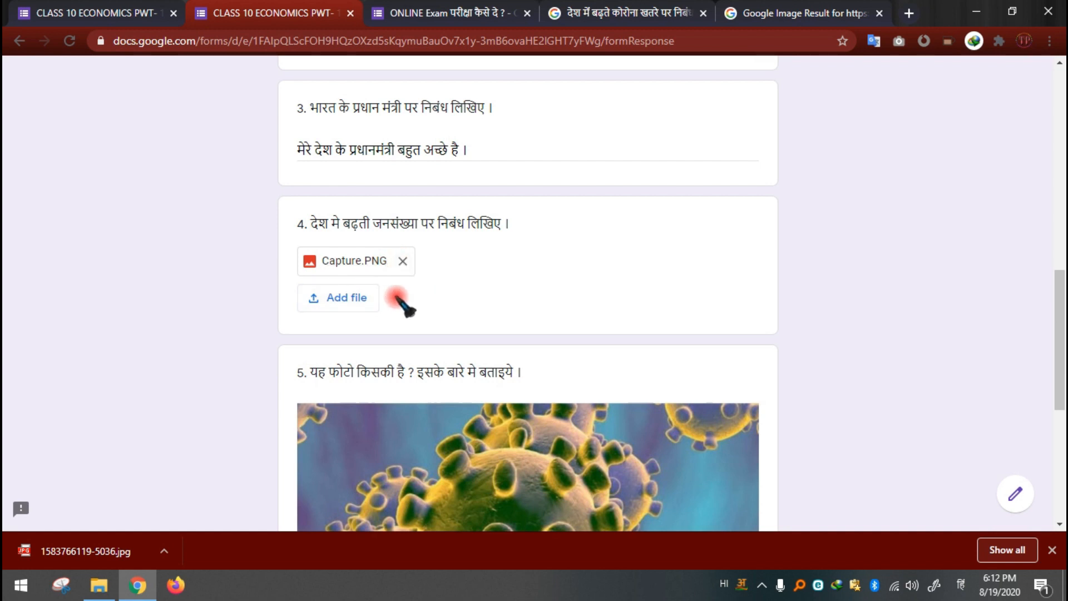
scroll(421, 311, down, 4)
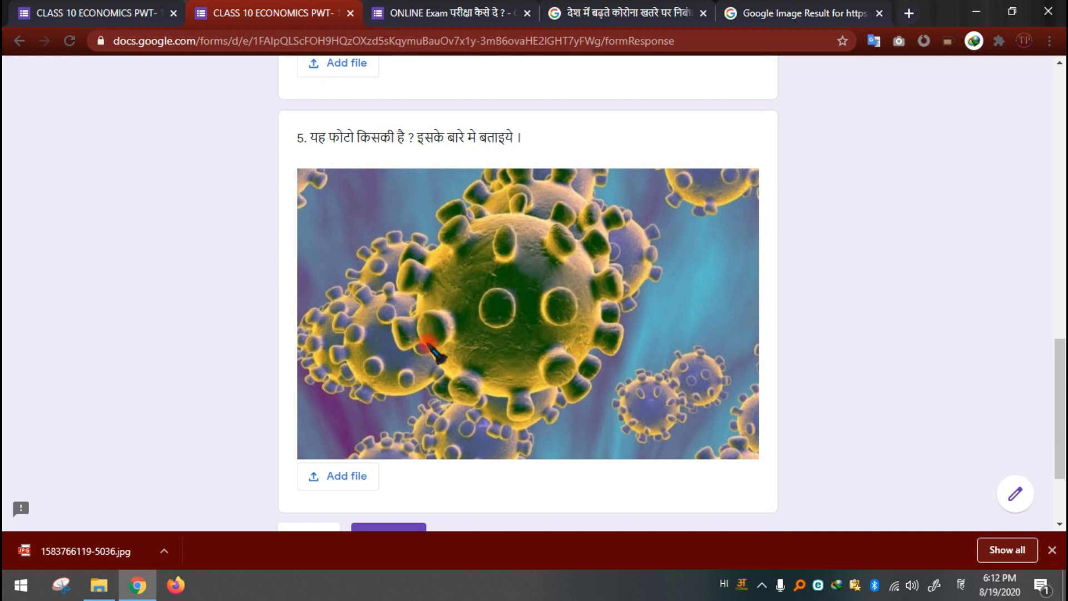
scroll(428, 346, down, 2)
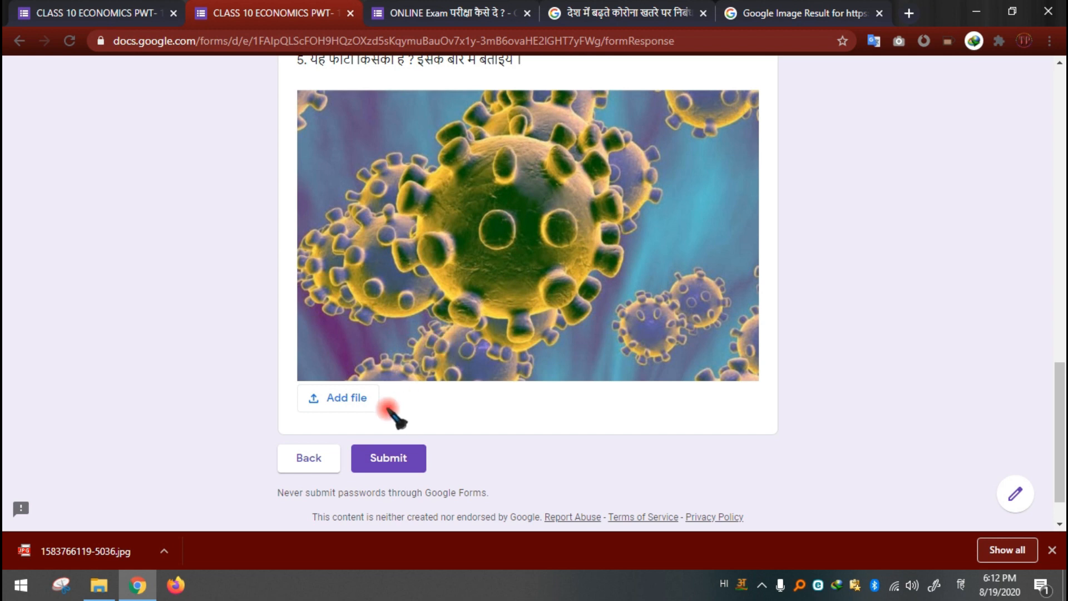
click(361, 399)
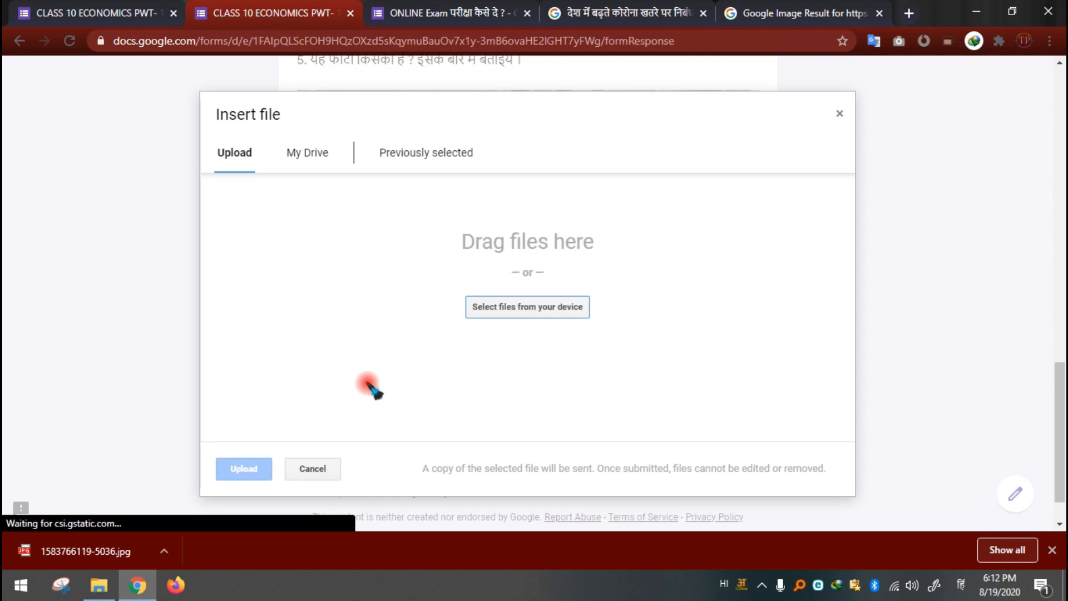
click(523, 308)
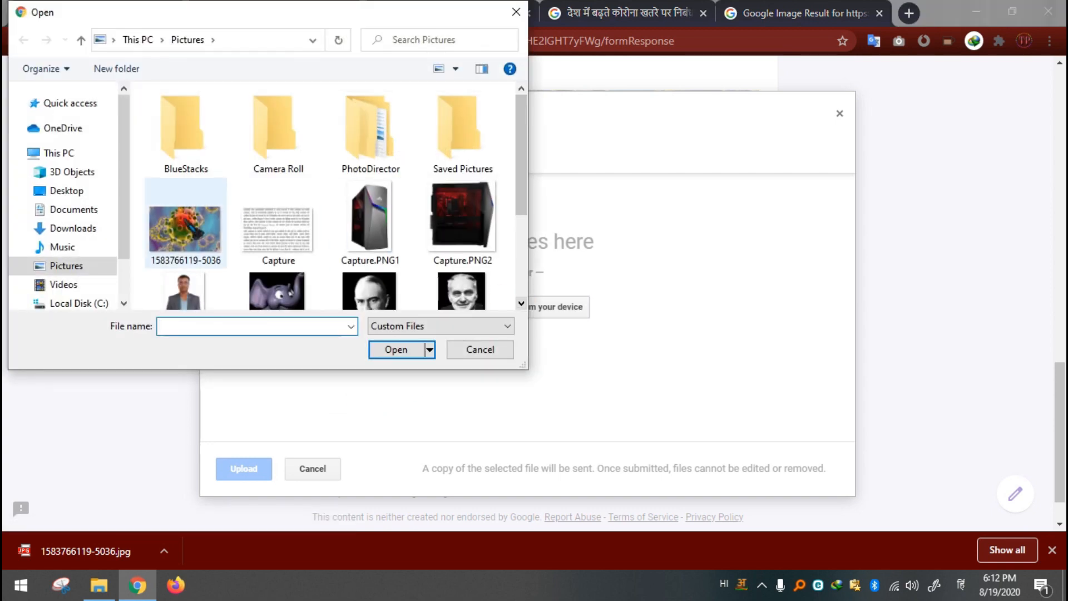
click(192, 234)
click(396, 349)
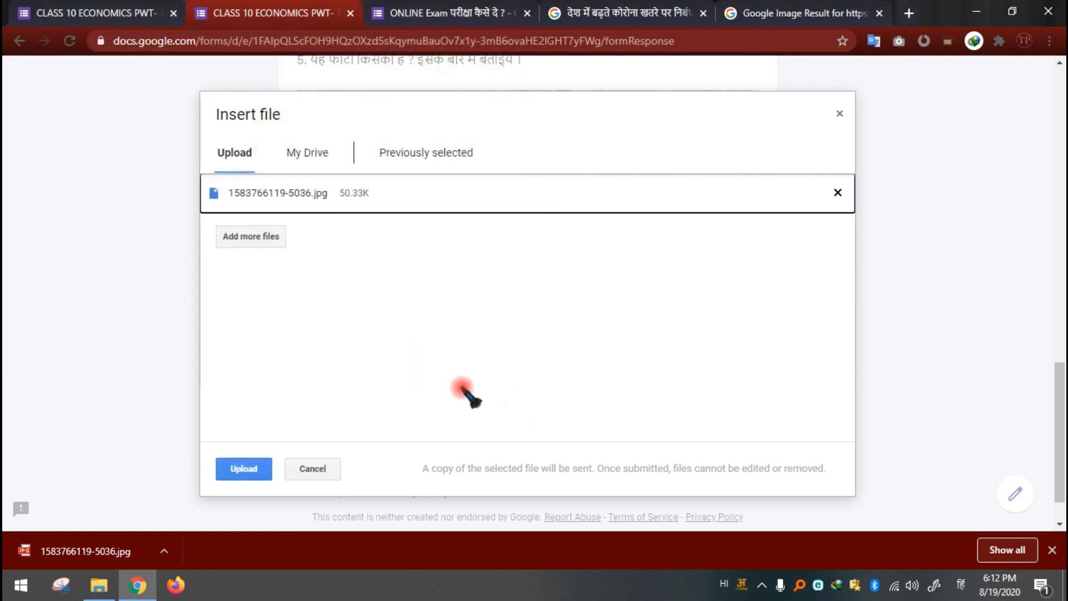
click(244, 469)
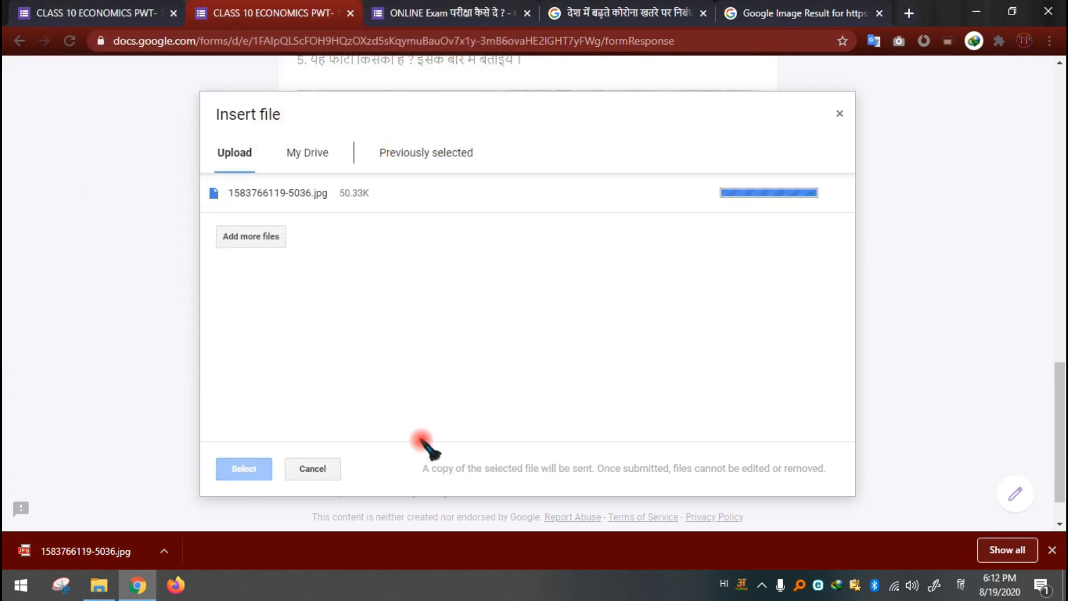
Step: Review the answers and submit the completed test, returning to the form's editor
scroll(434, 448, down, 1)
scroll(239, 210, up, 5)
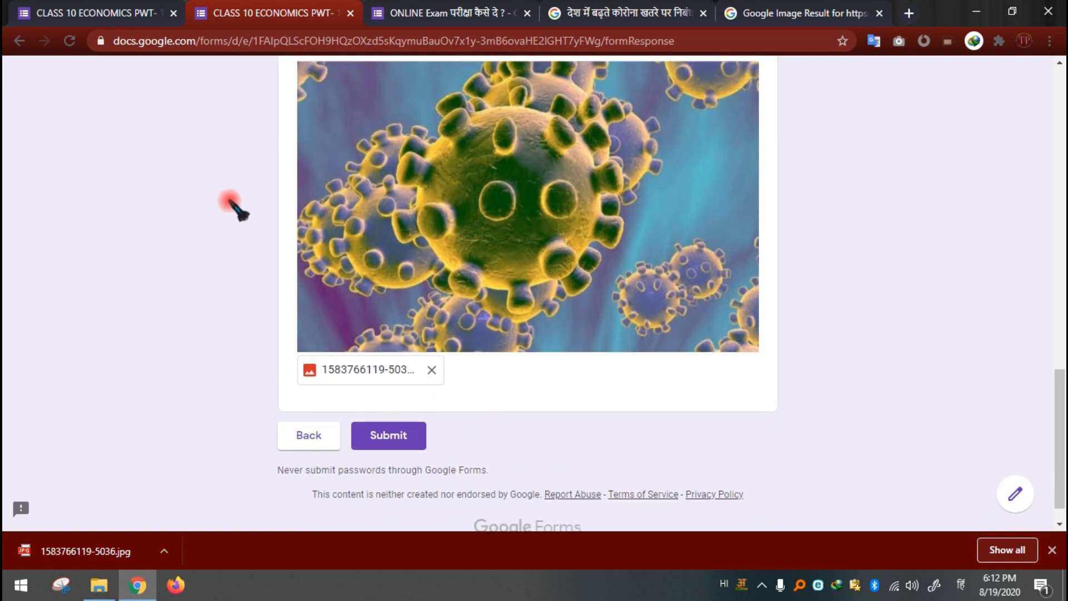
scroll(267, 306, down, 5)
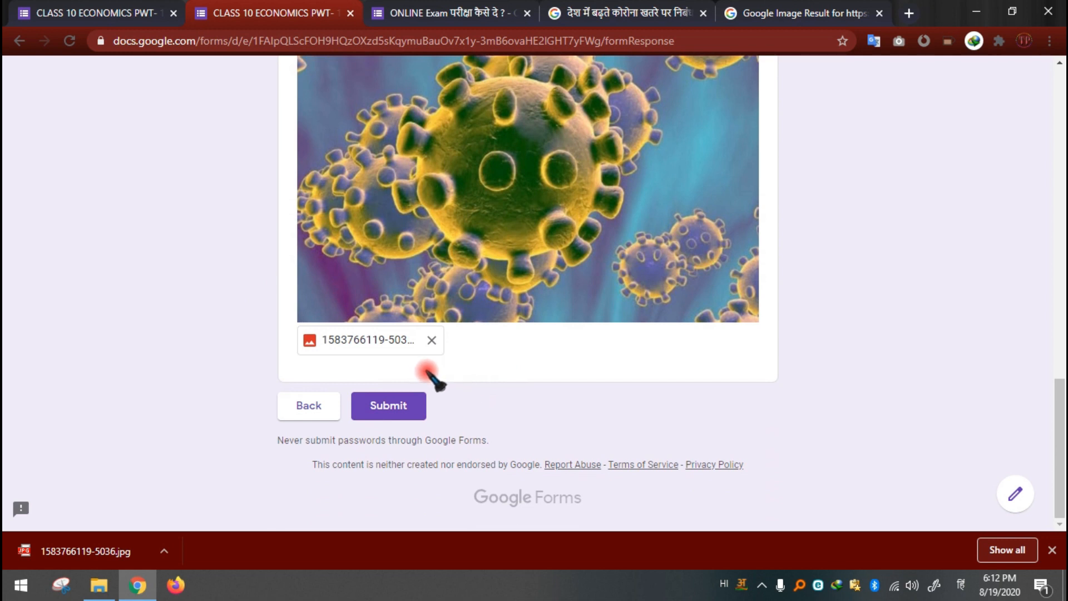
scroll(495, 379, up, 15)
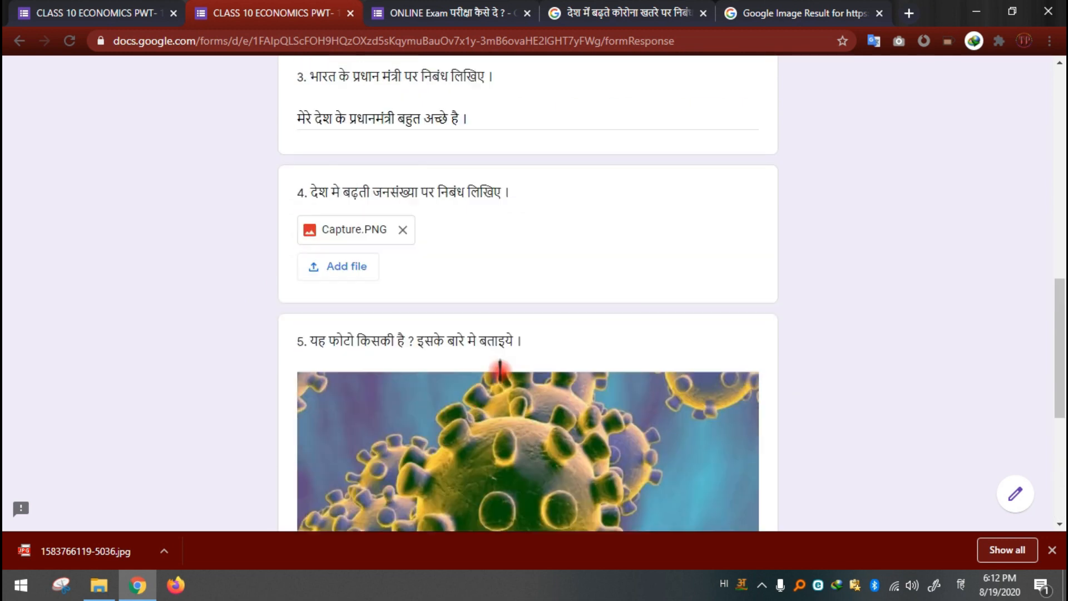
scroll(576, 345, up, 3)
scroll(576, 345, down, 18)
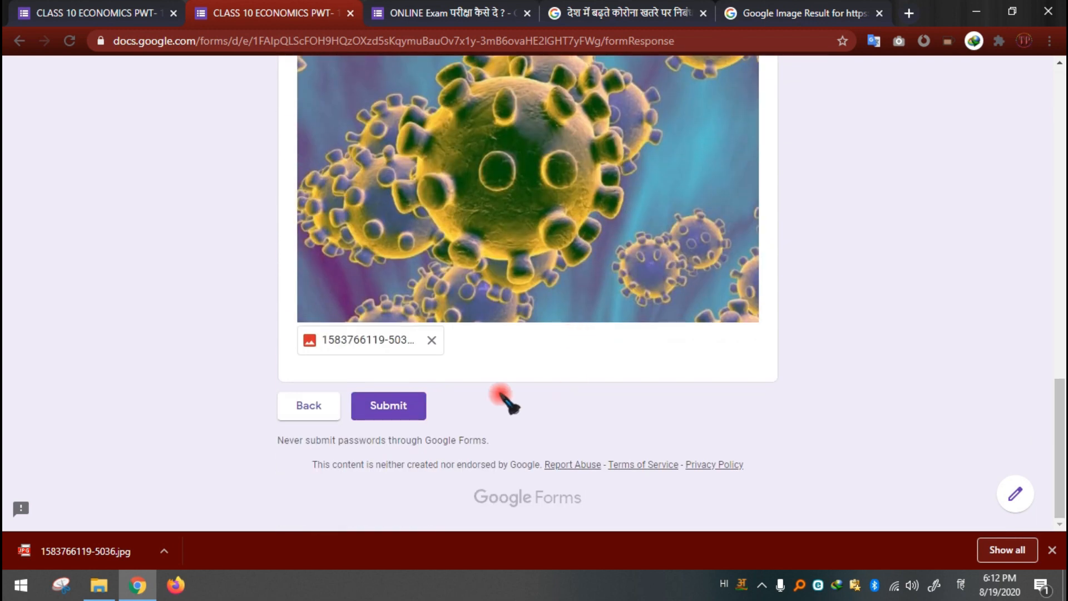
click(400, 412)
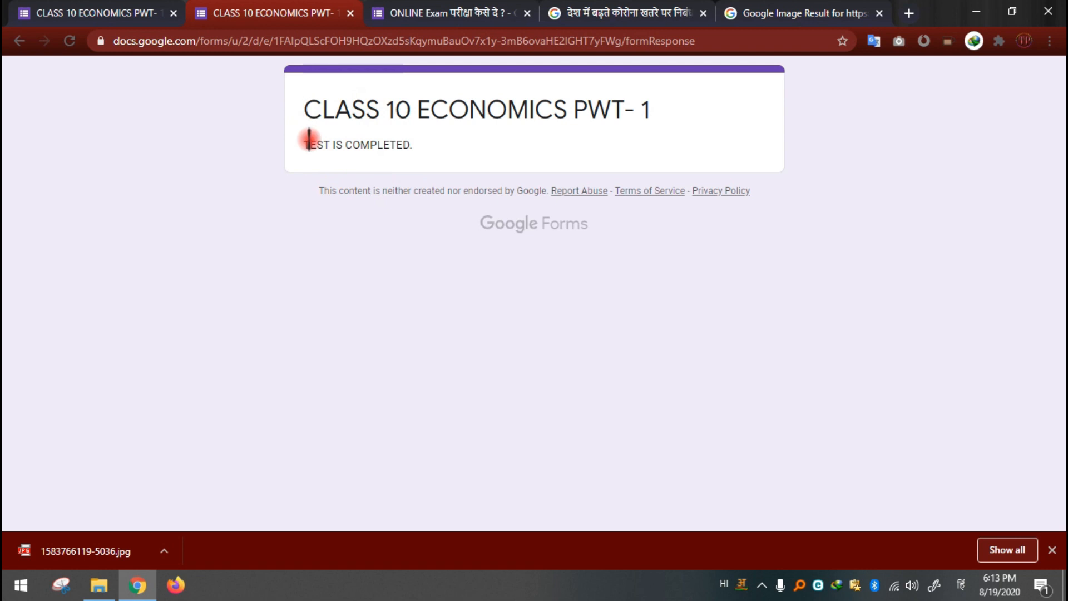
click(66, 10)
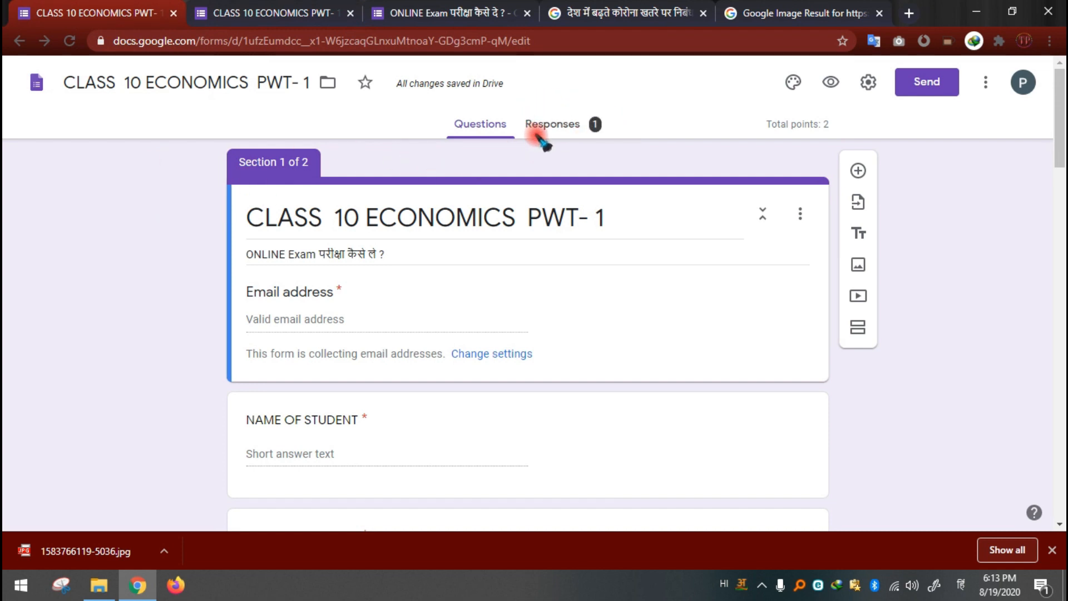
Step: Open the individual response to the test and examine the student's name, class section and mobile number
click(565, 126)
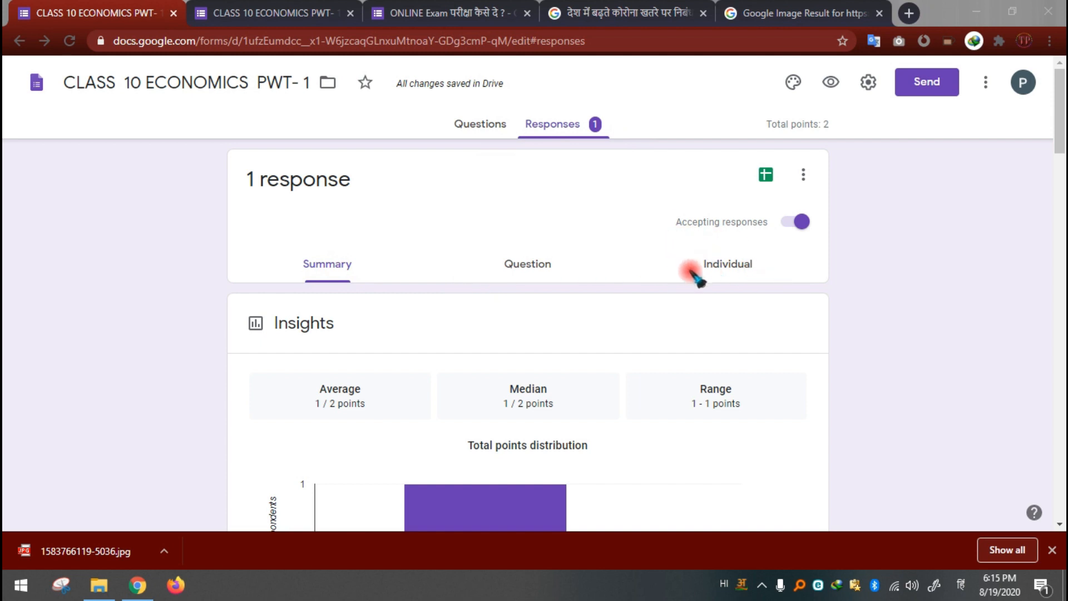
click(743, 267)
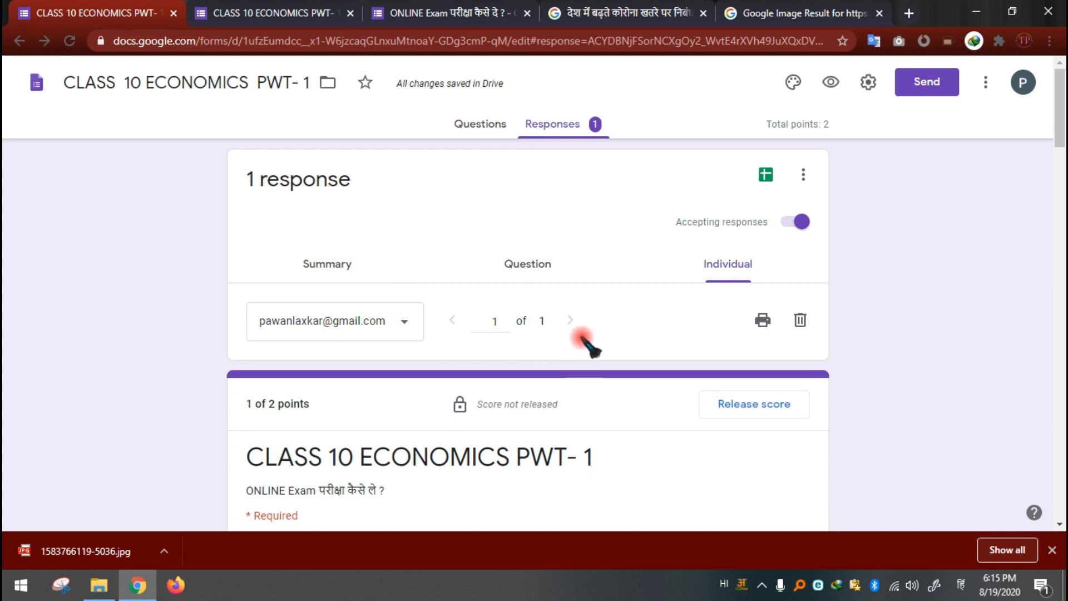
scroll(549, 351, down, 3)
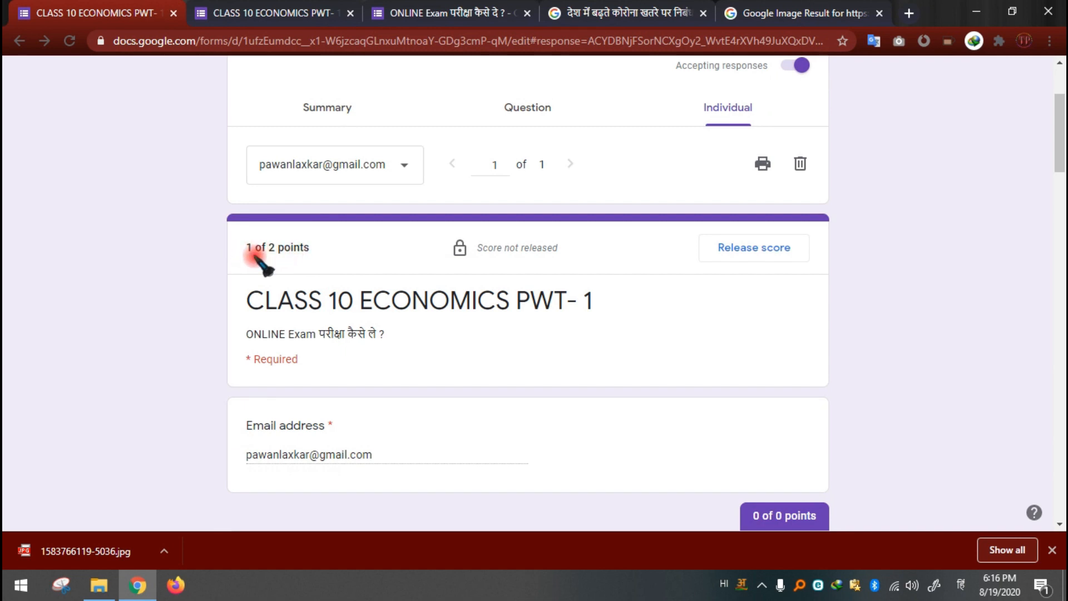
scroll(334, 284, down, 3)
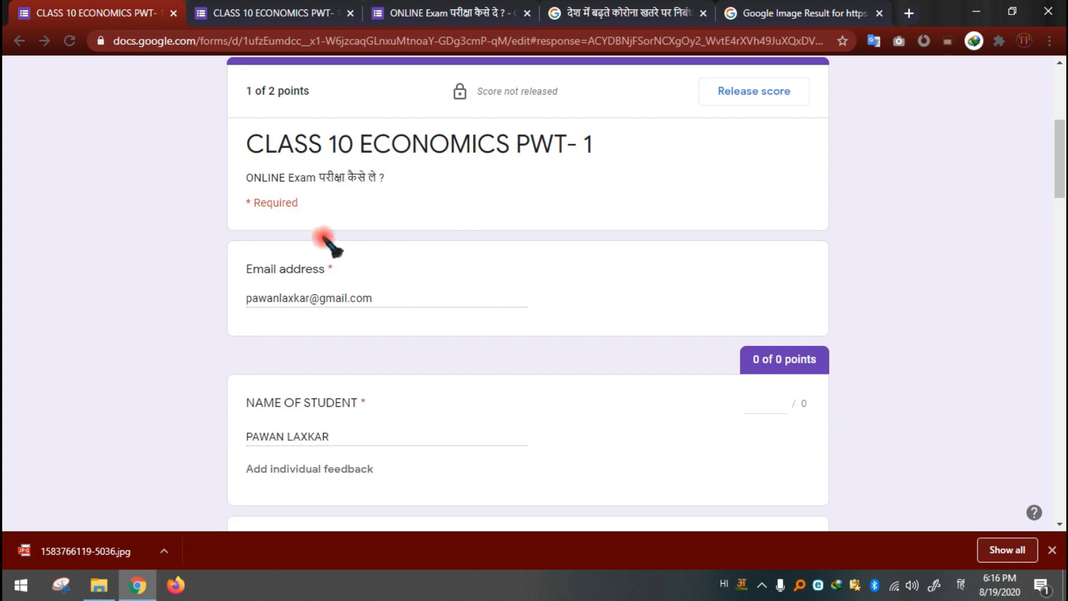
scroll(334, 245, down, 2)
scroll(448, 240, down, 3)
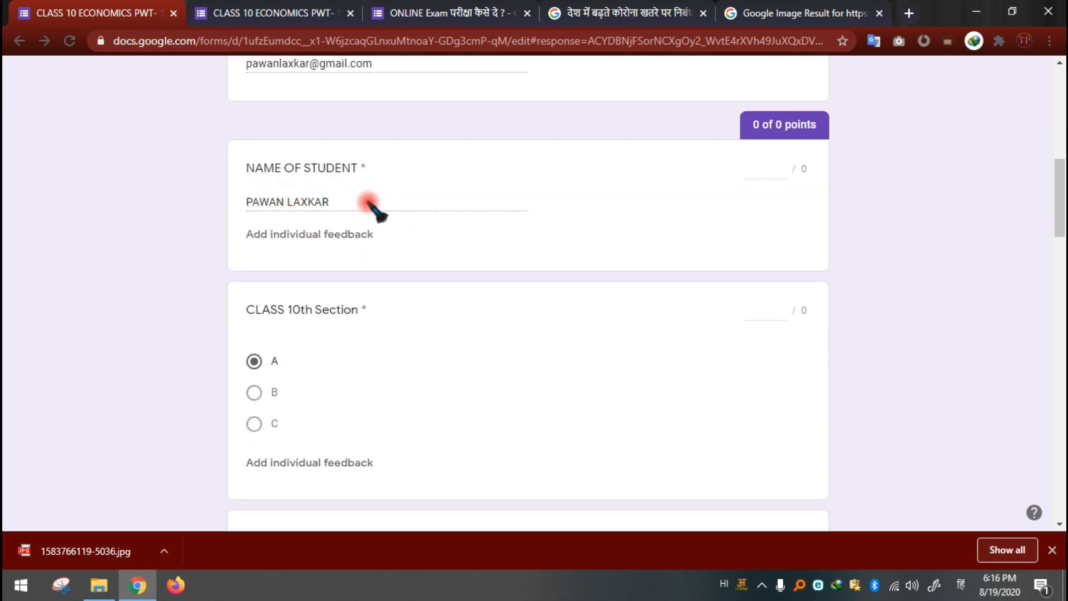
scroll(380, 222, down, 3)
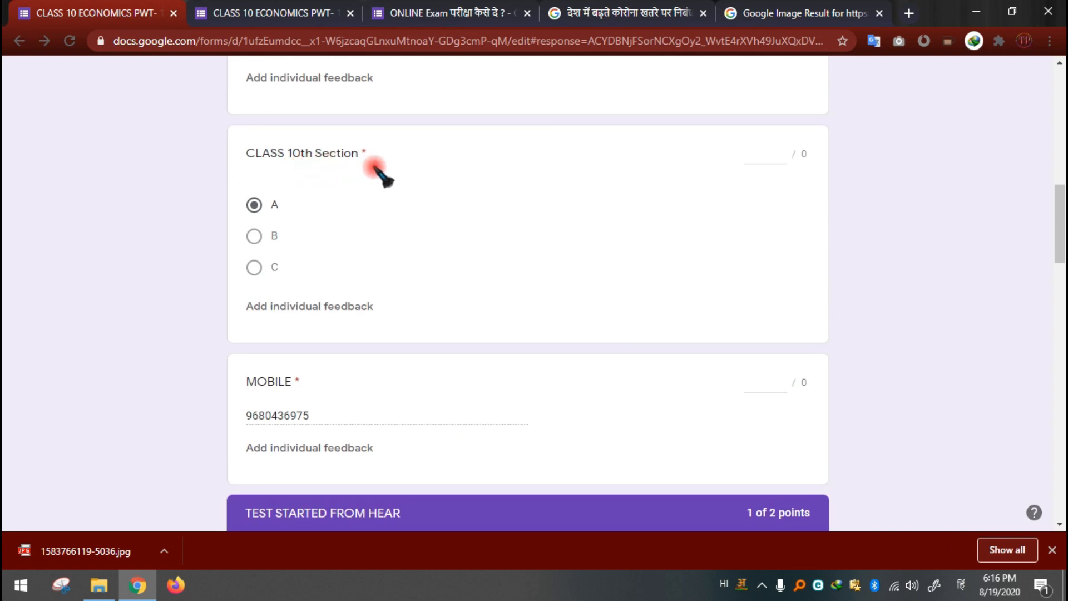
scroll(361, 177, down, 3)
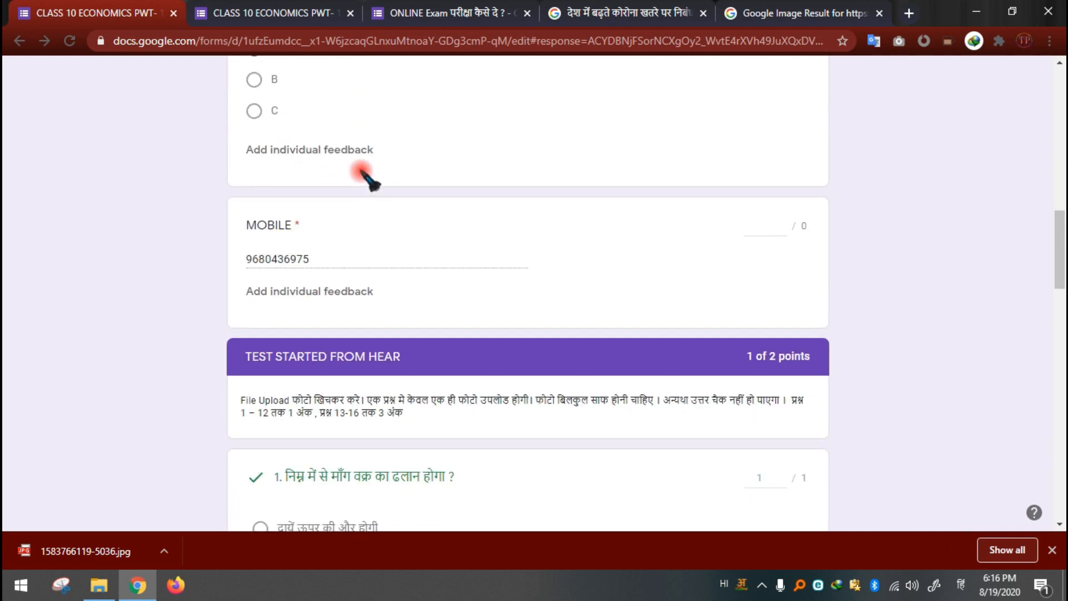
scroll(370, 178, up, 3)
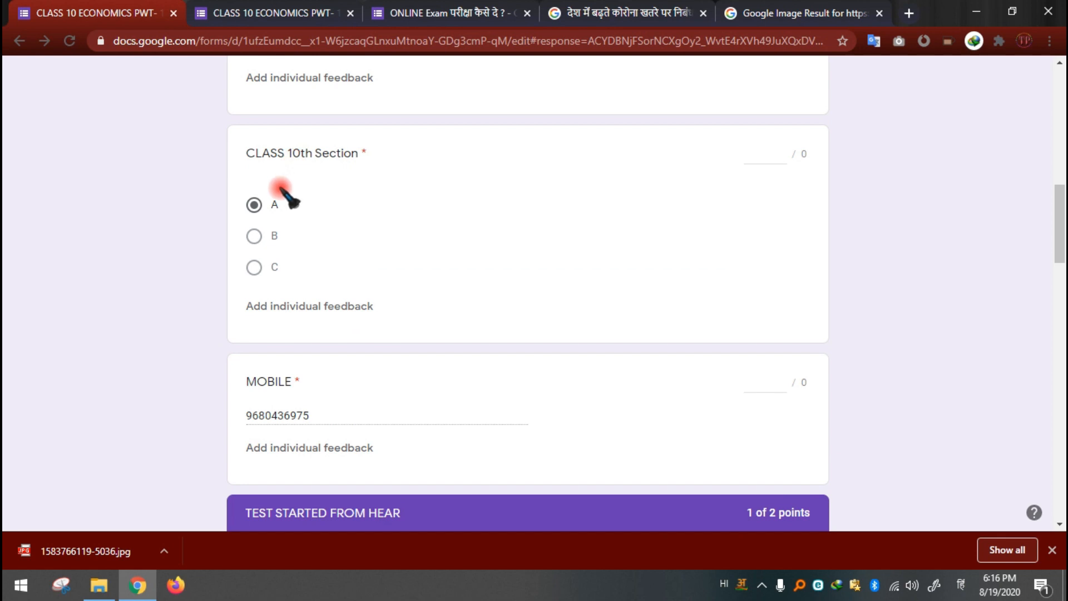
scroll(294, 290, down, 2)
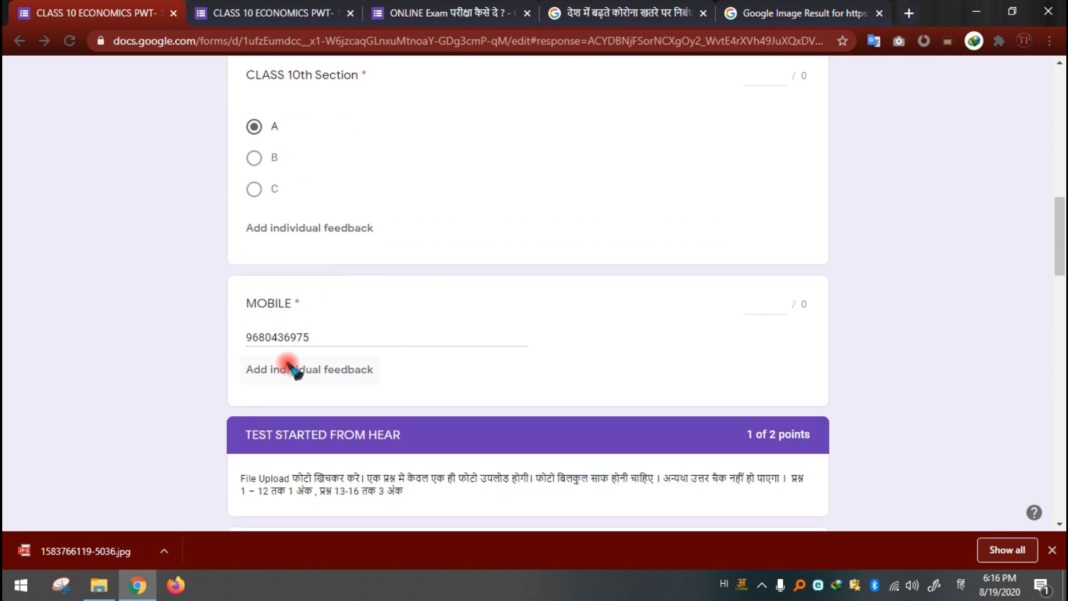
Step: Examine how multiple-choice questions 1 and 2 were answered and scored in the student's response
scroll(303, 356, down, 4)
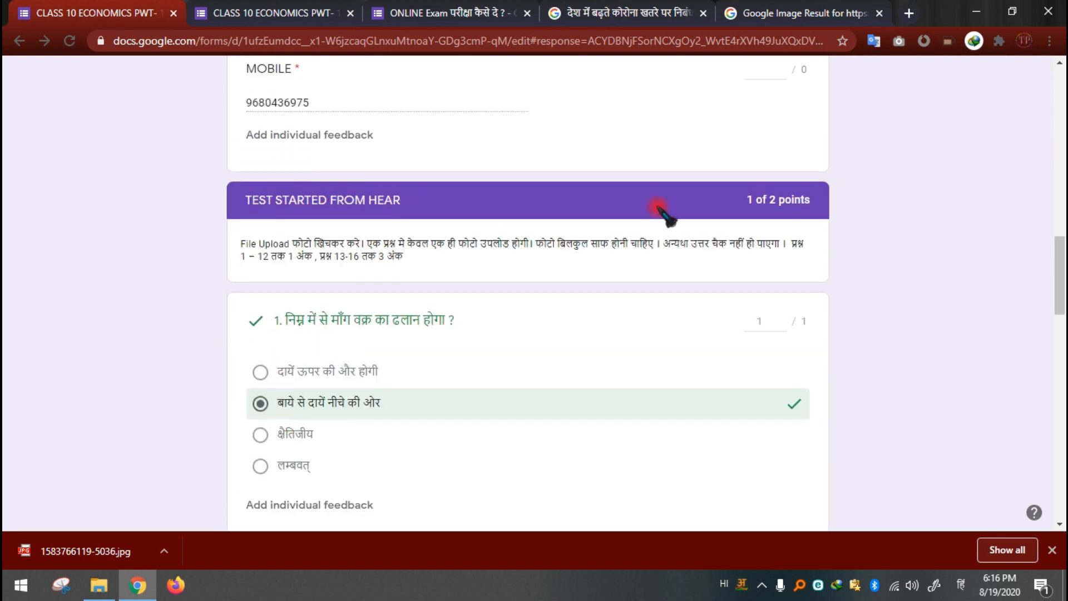
scroll(779, 216, down, 3)
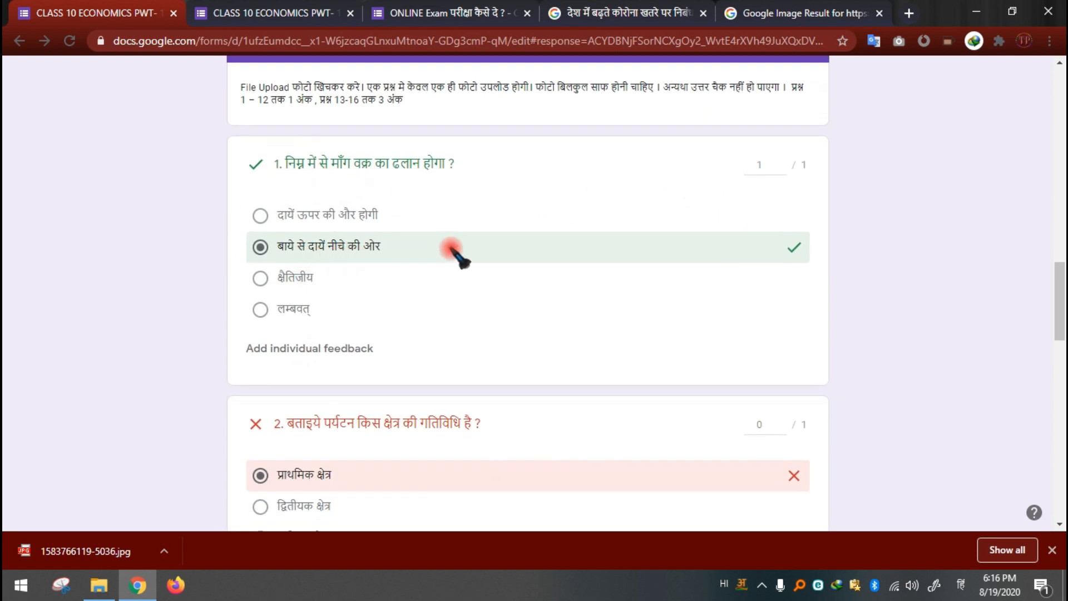
scroll(792, 256, down, 4)
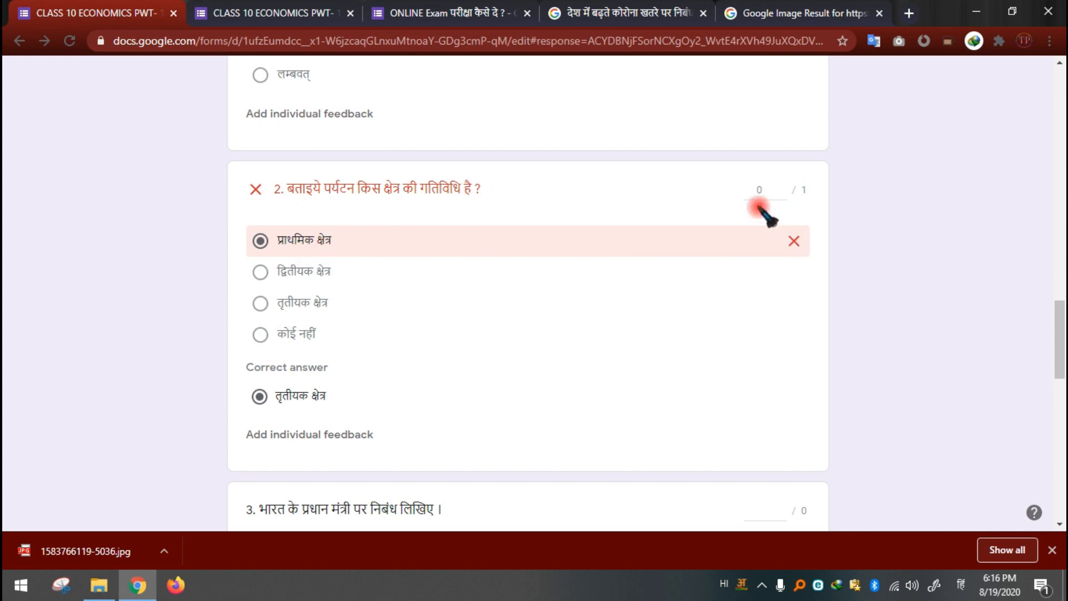
scroll(762, 211, up, 4)
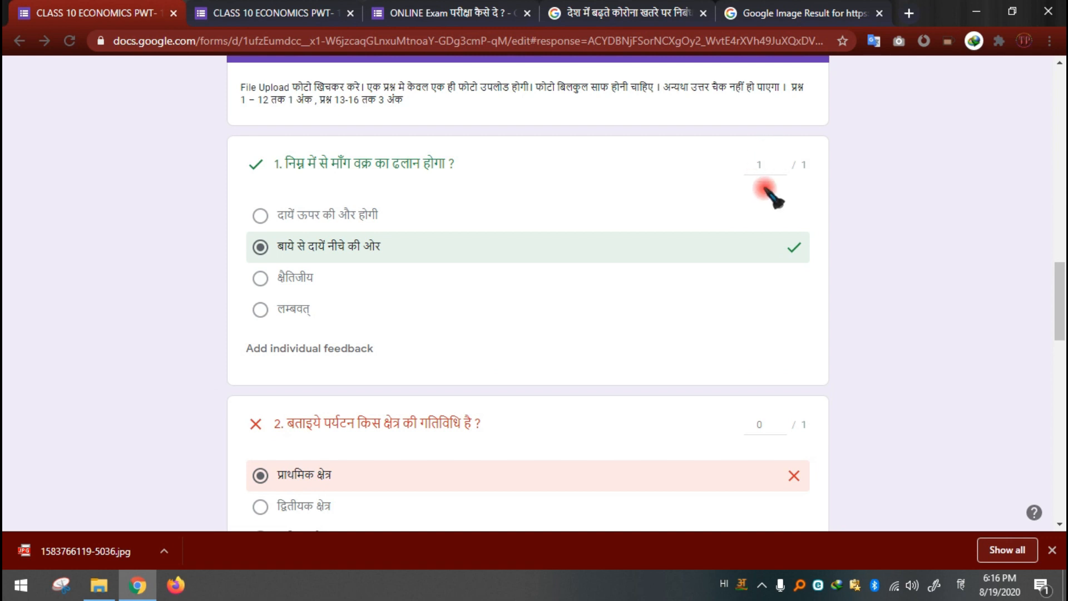
scroll(798, 244, down, 1)
scroll(801, 250, down, 5)
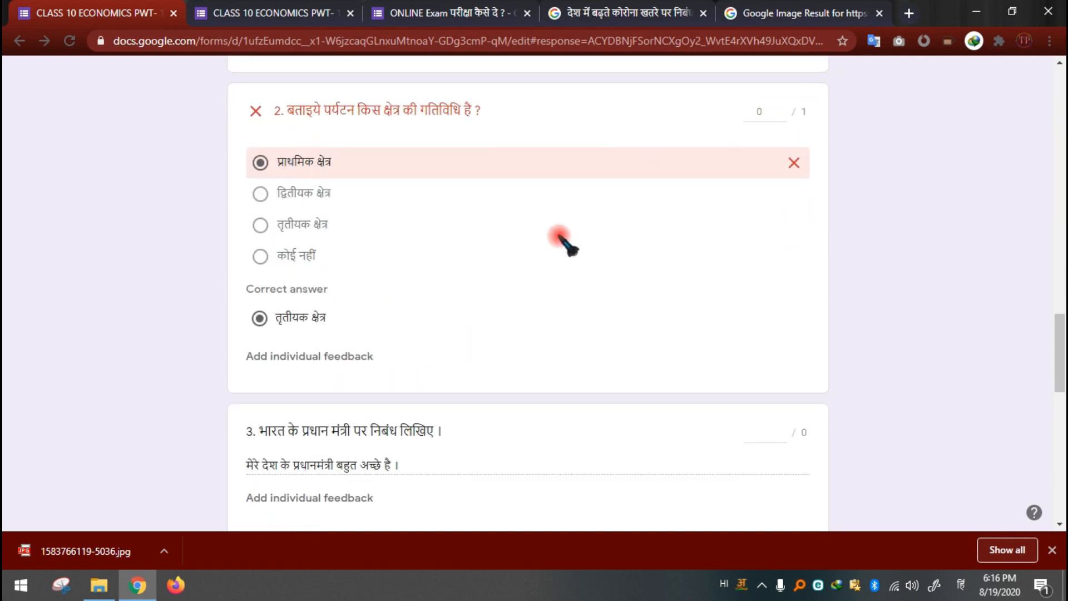
Step: Award 4 points for the written answer to question 3 and save the score
scroll(562, 239, down, 3)
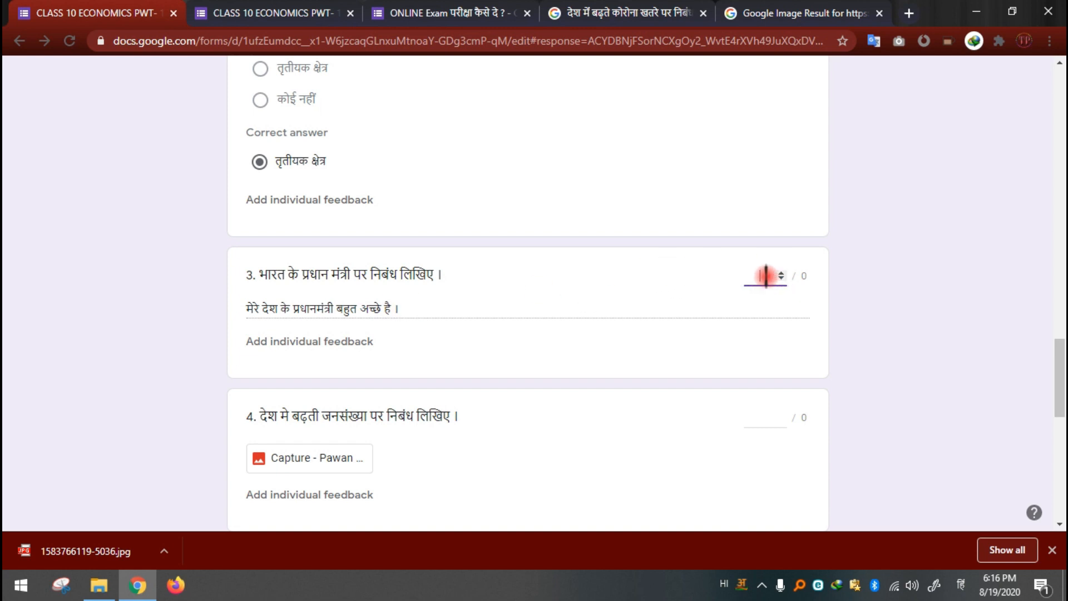
text(4)
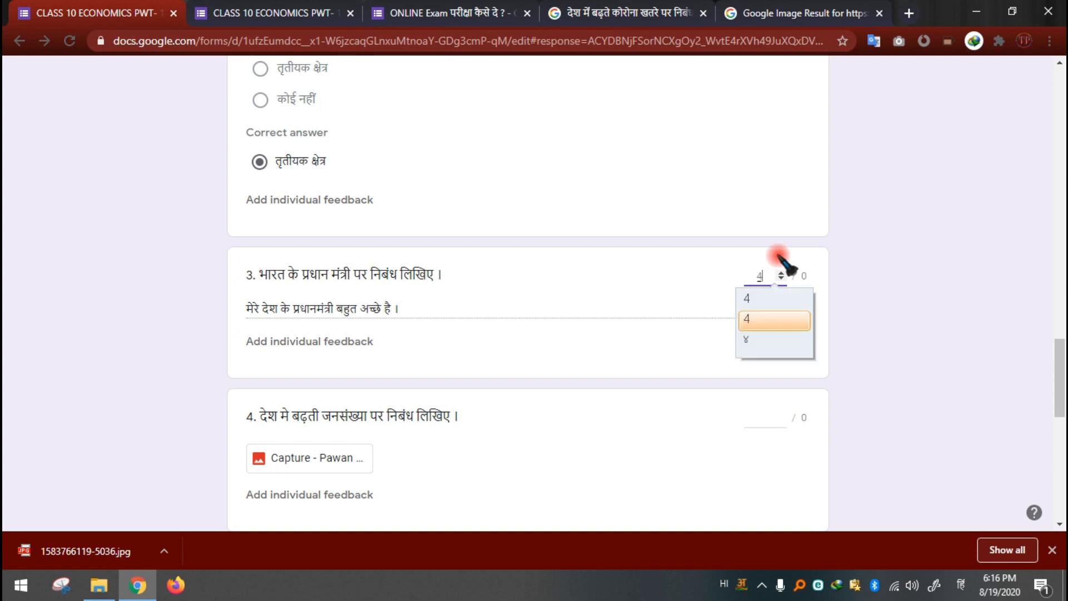
click(759, 305)
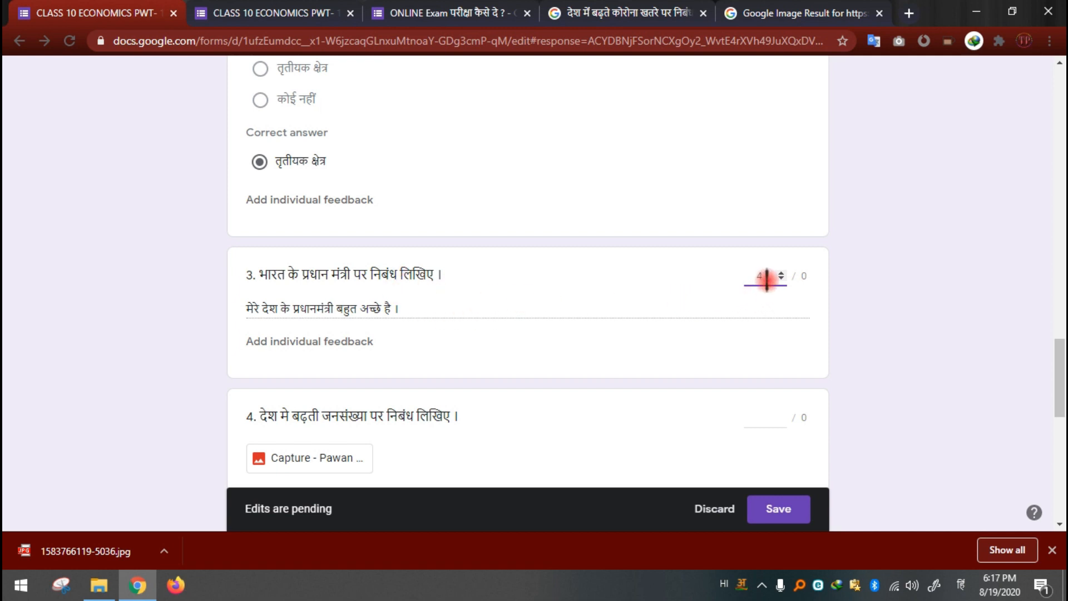
click(784, 510)
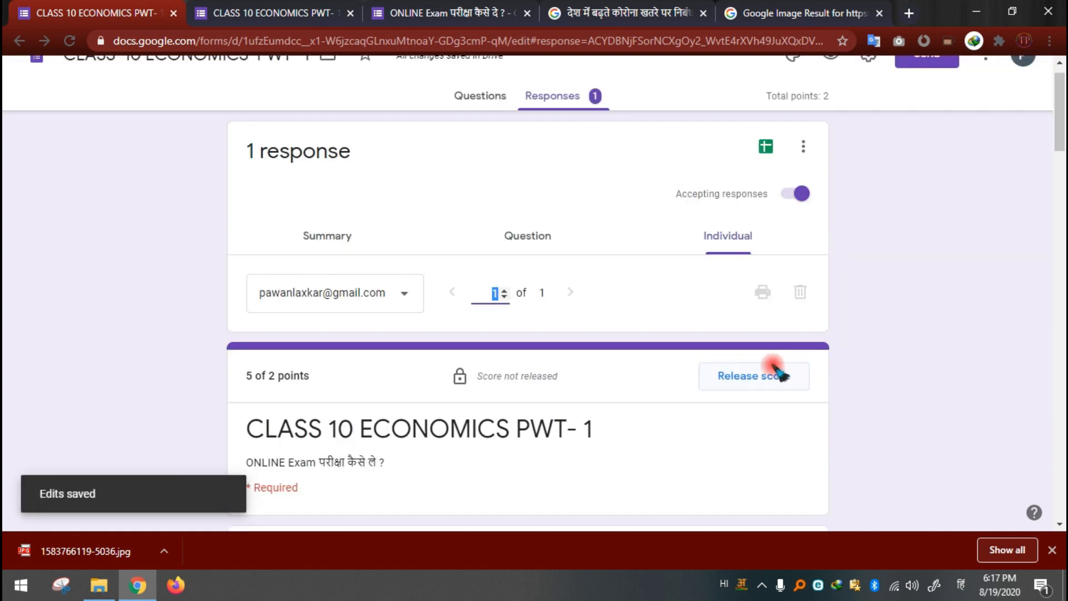
Step: Open the Capture image that the student submitted for question 4 and inspect it
scroll(643, 362, down, 15)
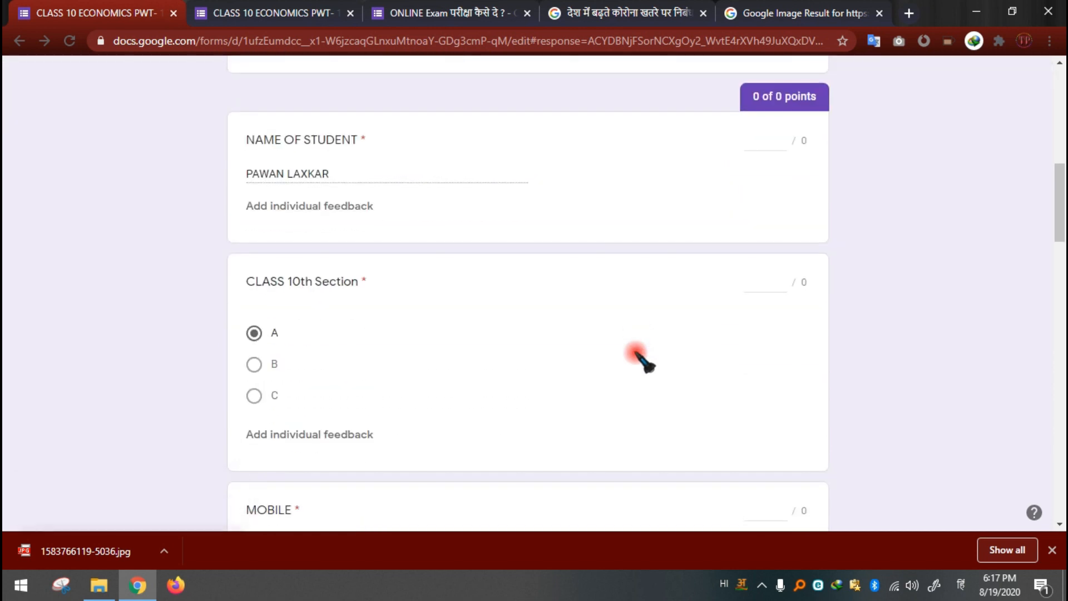
scroll(643, 362, down, 10)
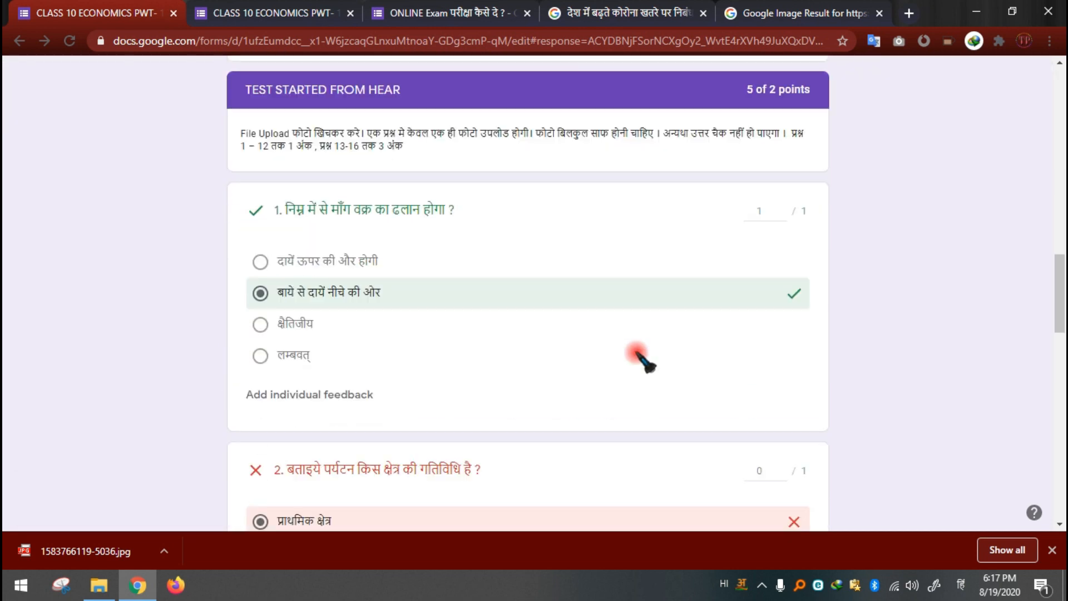
scroll(642, 361, down, 3)
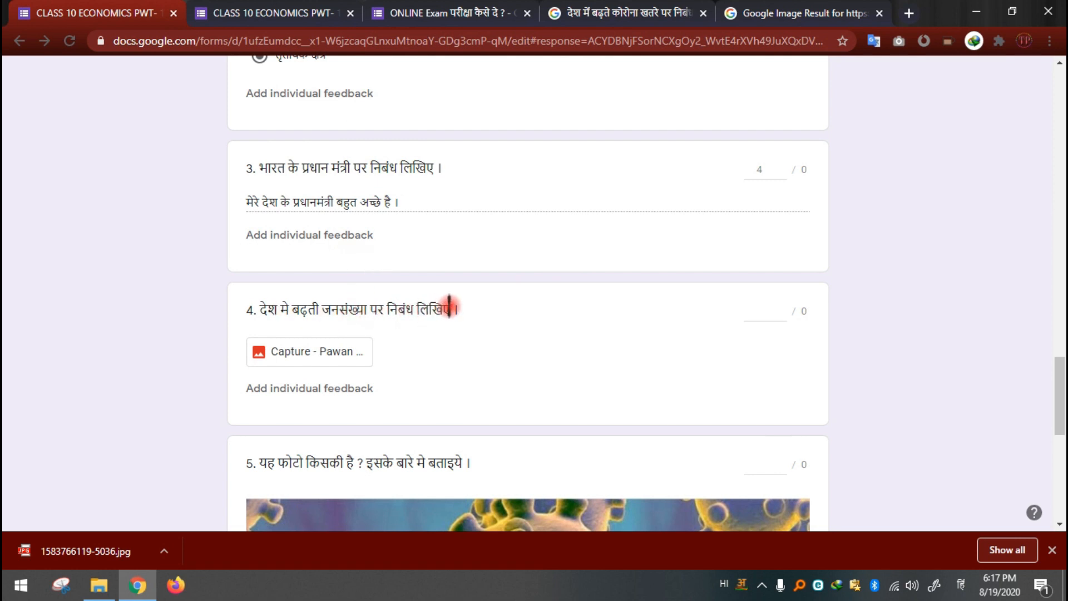
scroll(450, 306, down, 1)
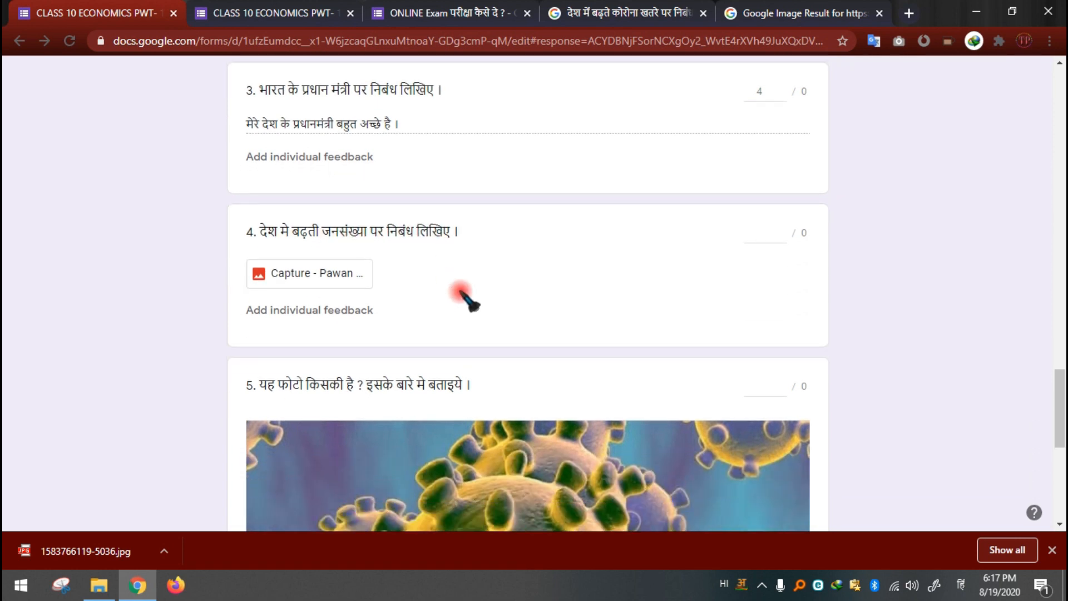
click(323, 281)
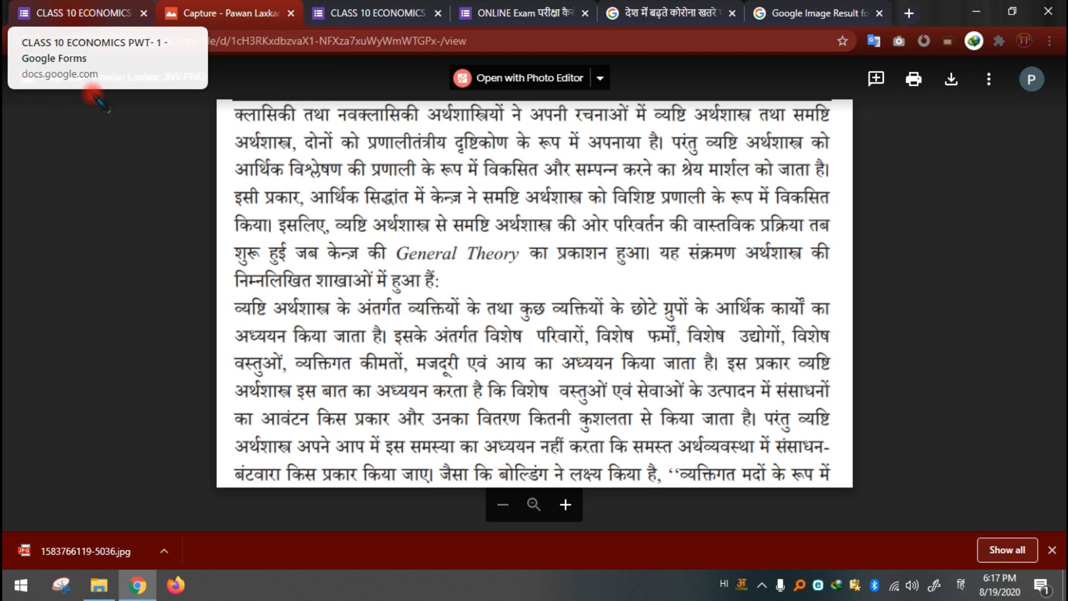
Step: Return to the student's response, award 6 points for question 4, and switch the keyboard input language to English
click(82, 15)
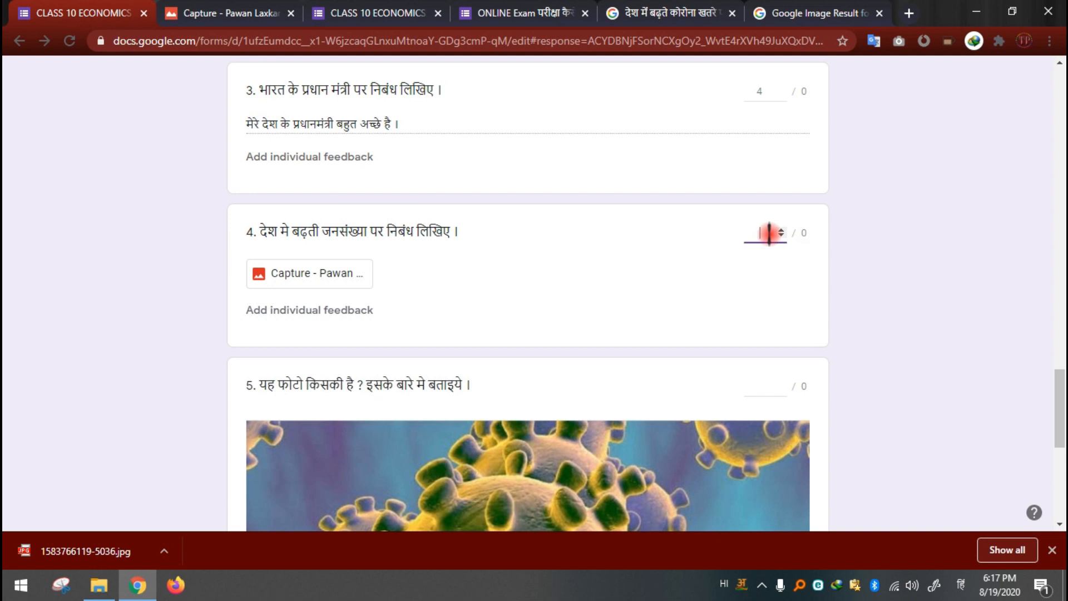
text(6)
click(763, 256)
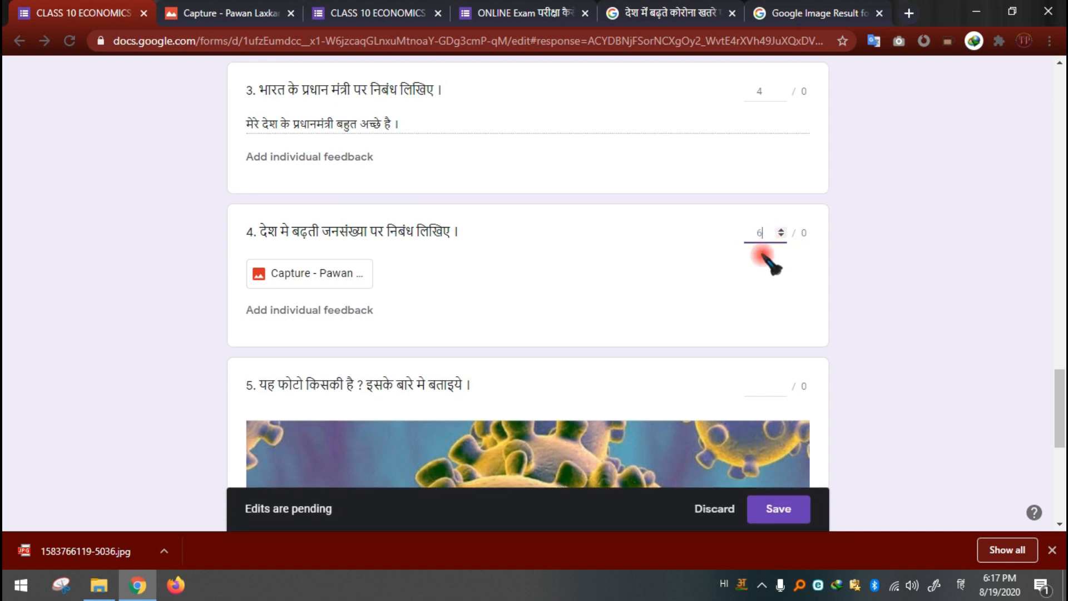
key(super+space)
scroll(406, 295, down, 3)
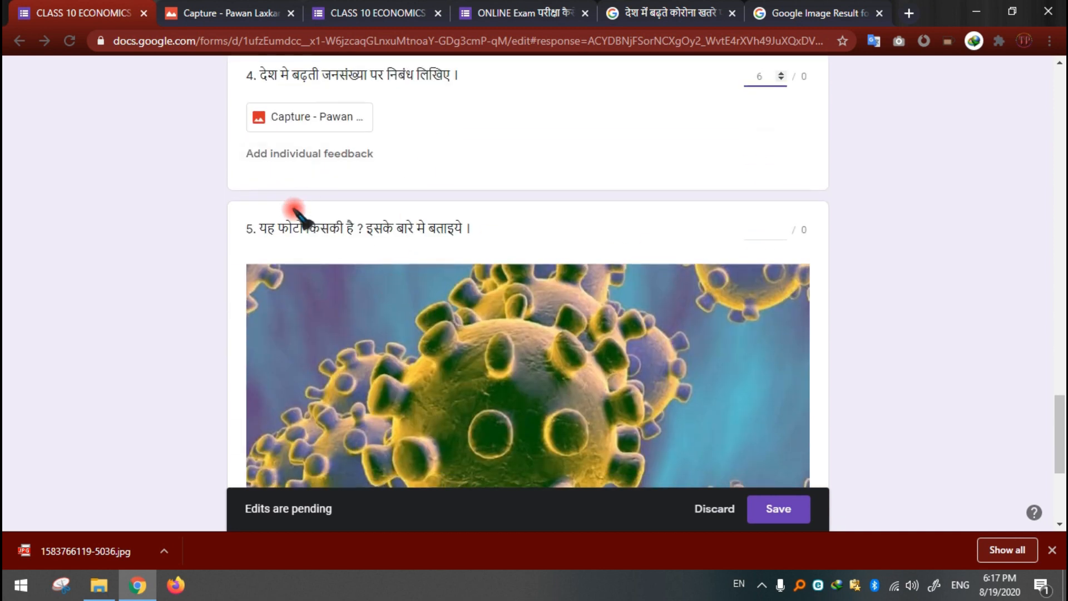
scroll(612, 245, down, 5)
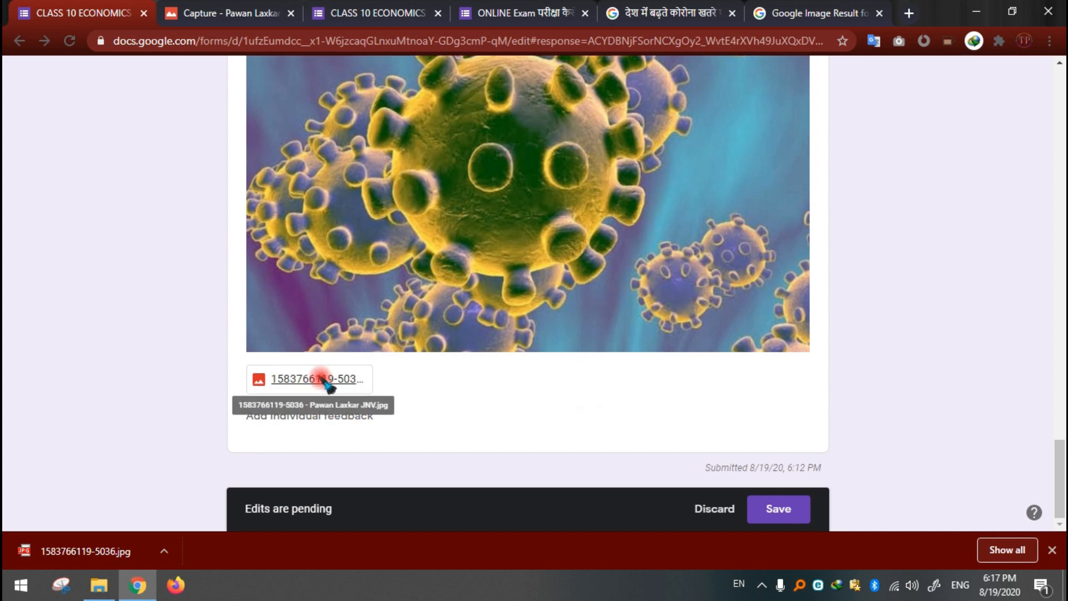
click(328, 383)
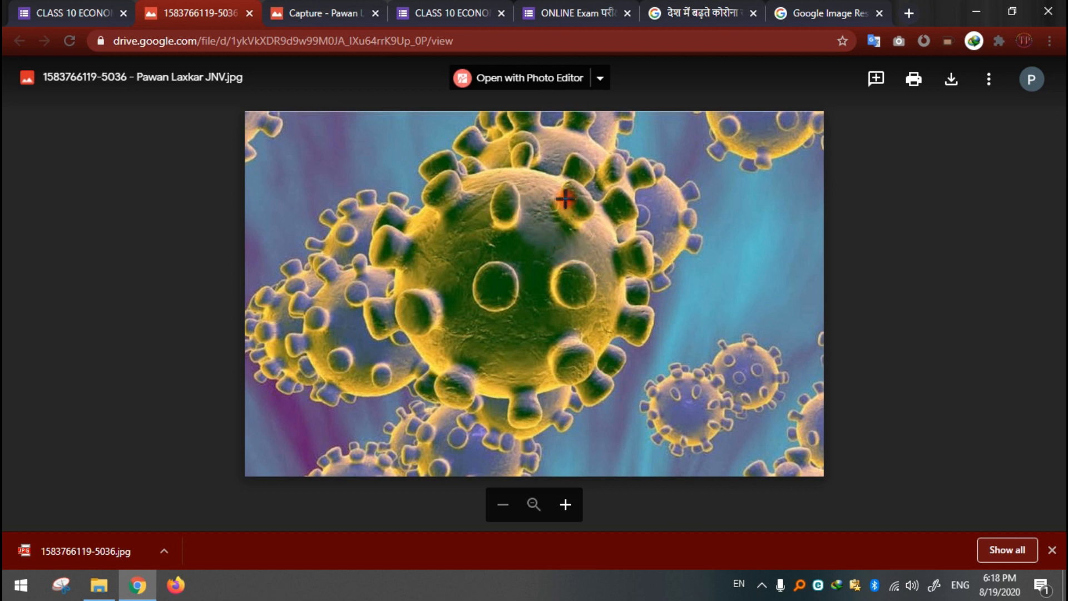
Step: Return to the student's response and enter 1 as the score for question 5
click(89, 6)
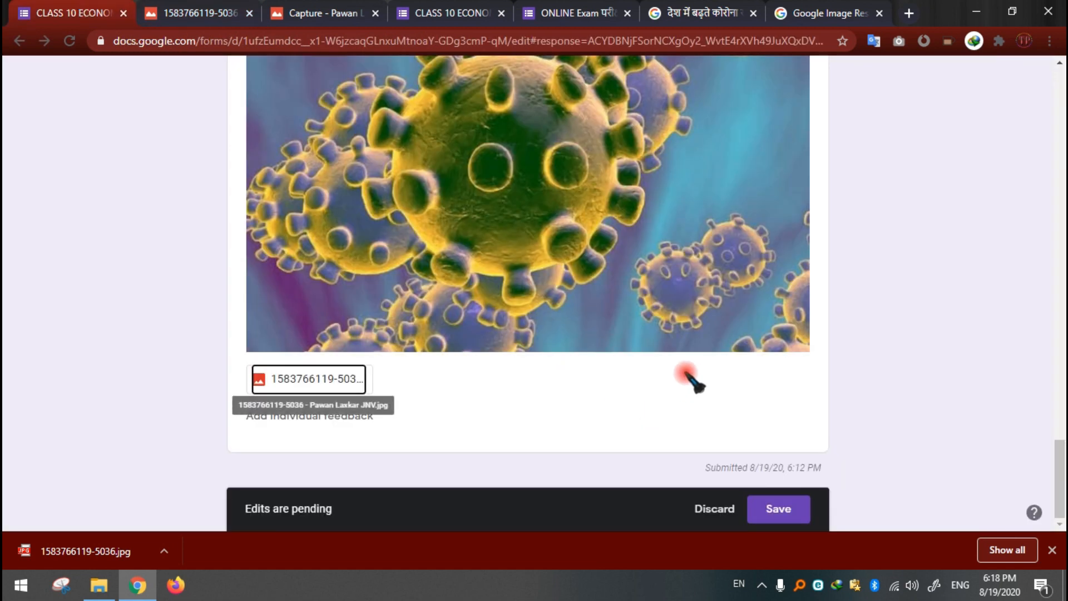
scroll(693, 377, up, 4)
click(767, 191)
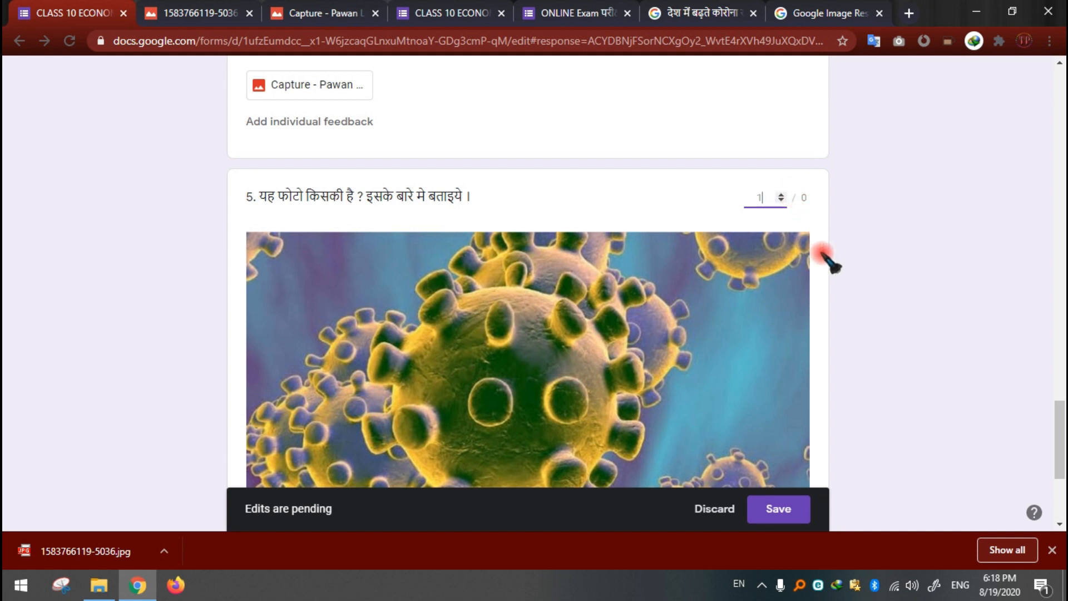
Step: Review the points given to the questions throughout the student's response
scroll(831, 266, down, 4)
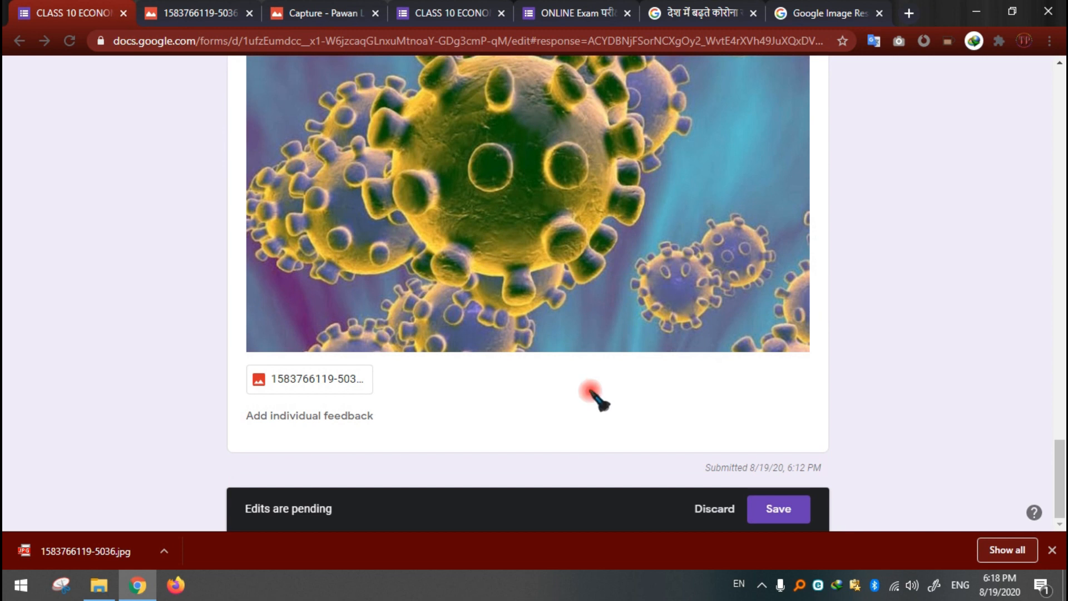
scroll(675, 303, up, 10)
scroll(776, 222, up, 15)
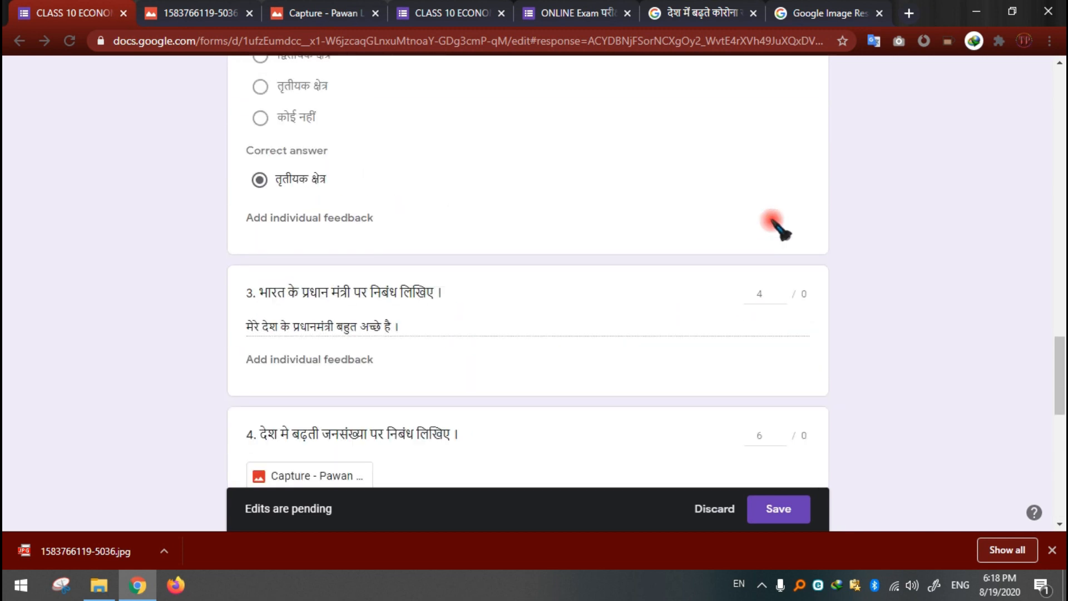
scroll(787, 210, down, 3)
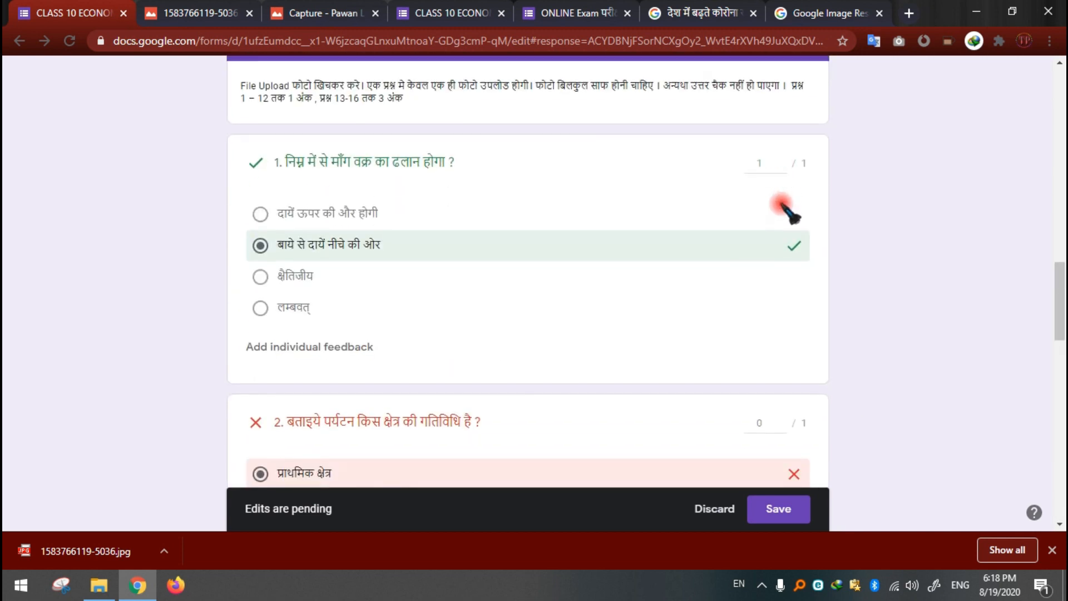
scroll(790, 267, down, 10)
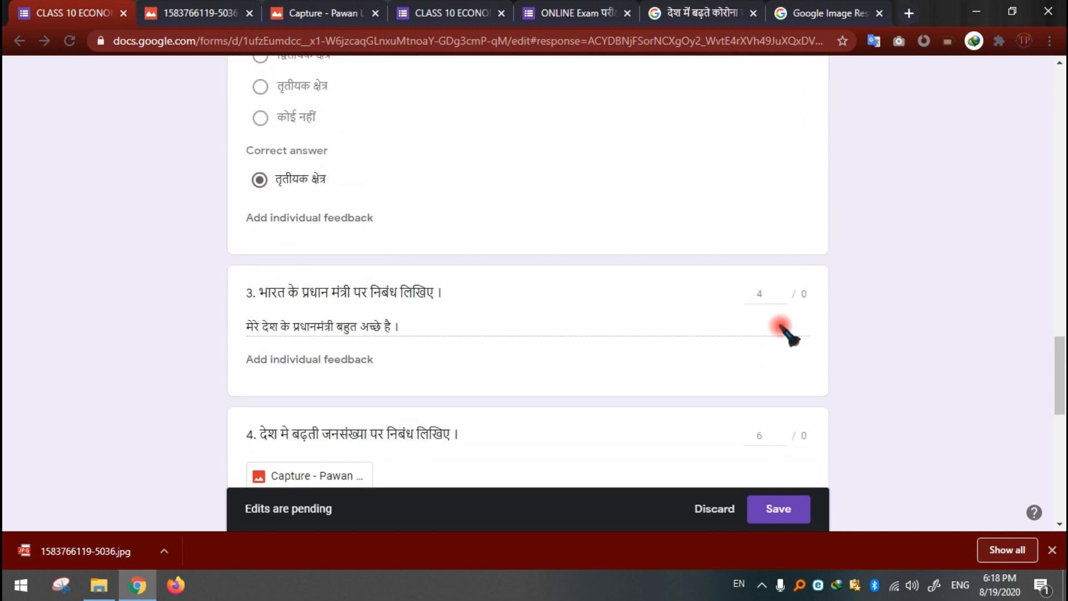
scroll(771, 240, down, 7)
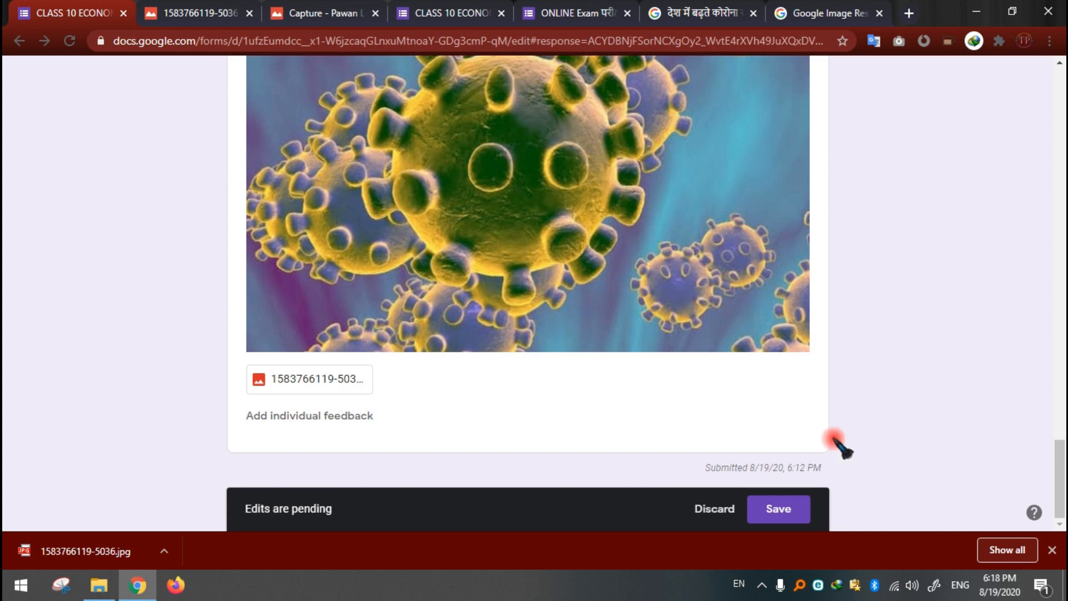
Step: Save the pending score edits on the student's response
click(785, 508)
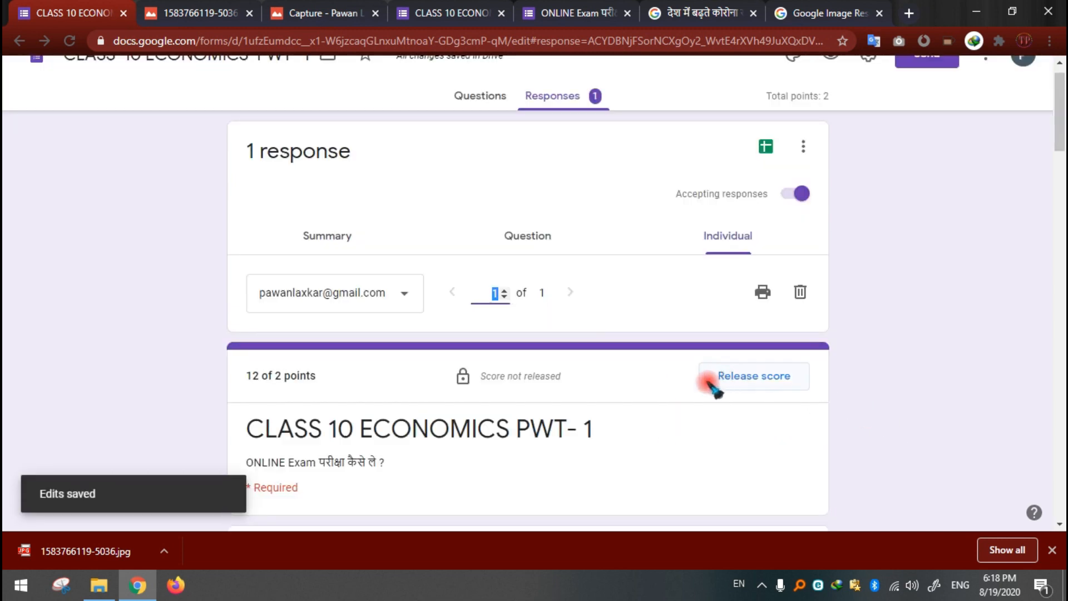
scroll(654, 390, up, 1)
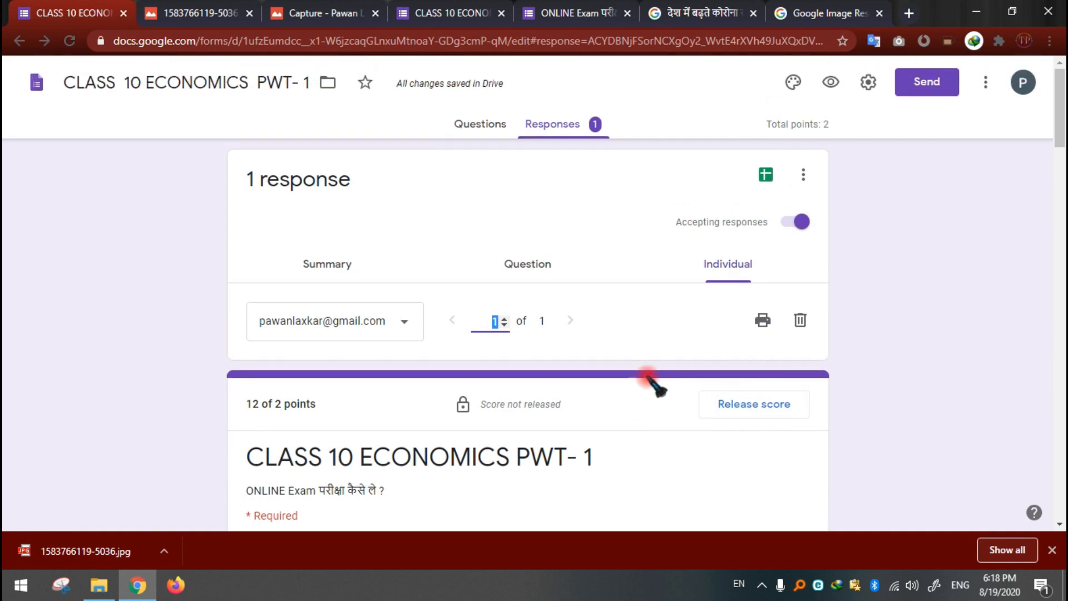
Step: Check the saved response's total score against the points given for each question in the test section
scroll(293, 389, down, 3)
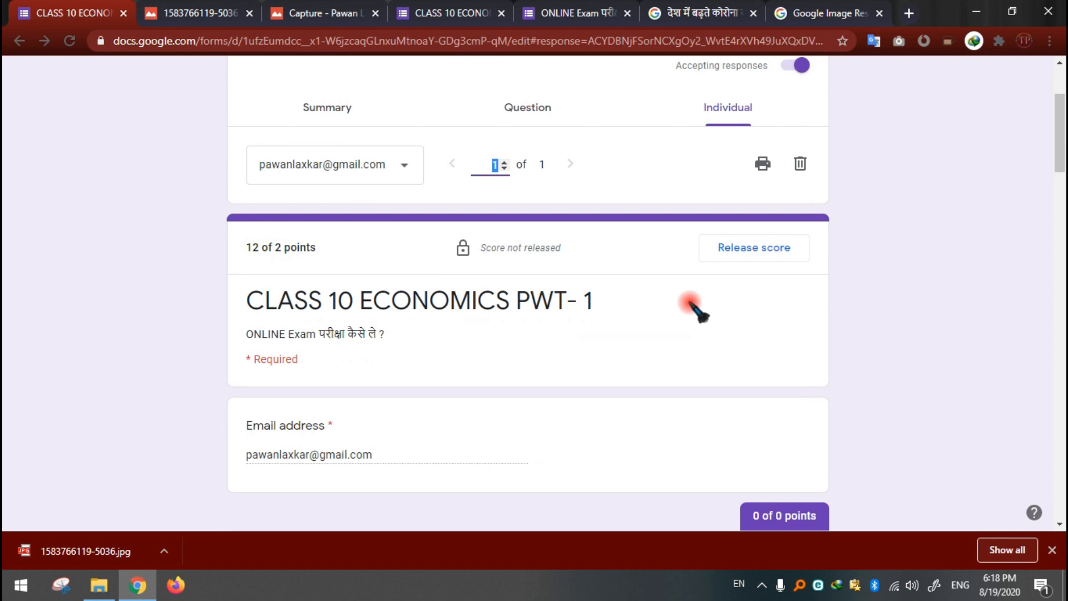
scroll(675, 309, down, 6)
scroll(675, 305, down, 10)
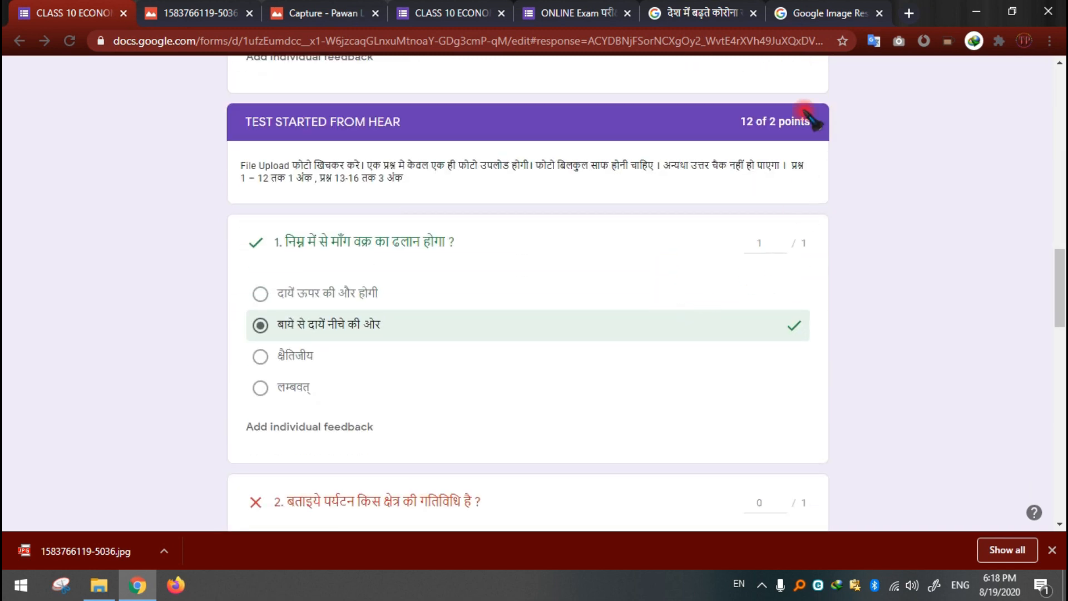
scroll(818, 245, down, 13)
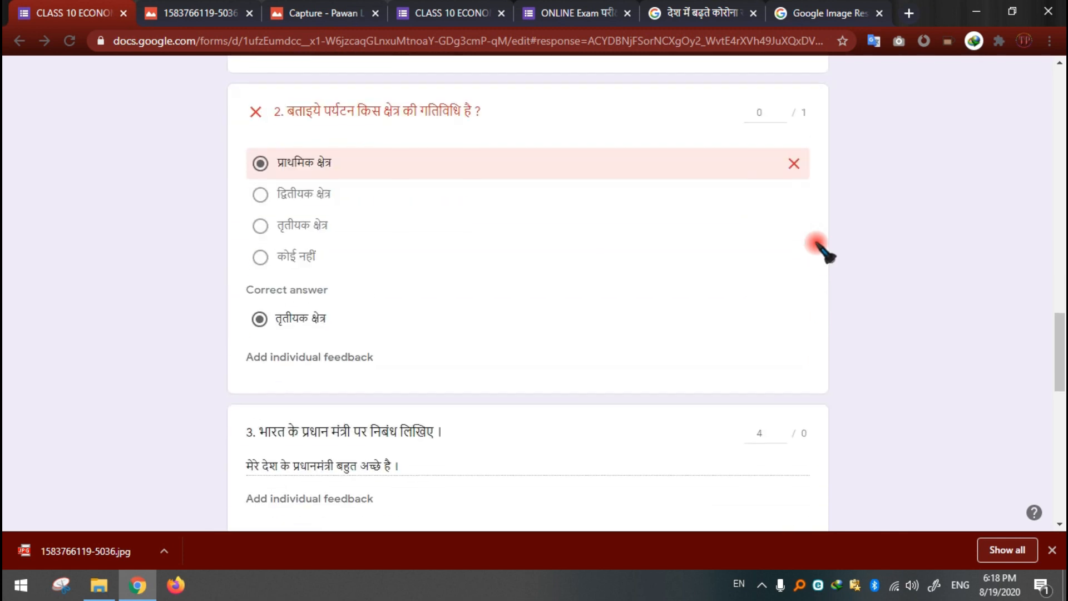
scroll(823, 249, down, 6)
scroll(822, 249, up, 3)
scroll(813, 206, up, 4)
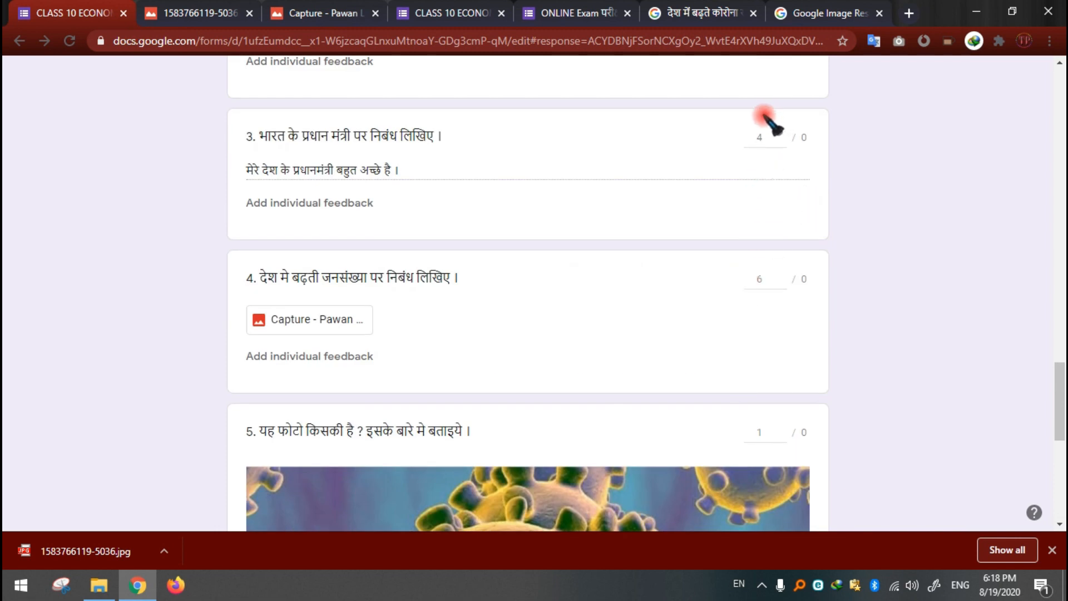
scroll(760, 153, up, 10)
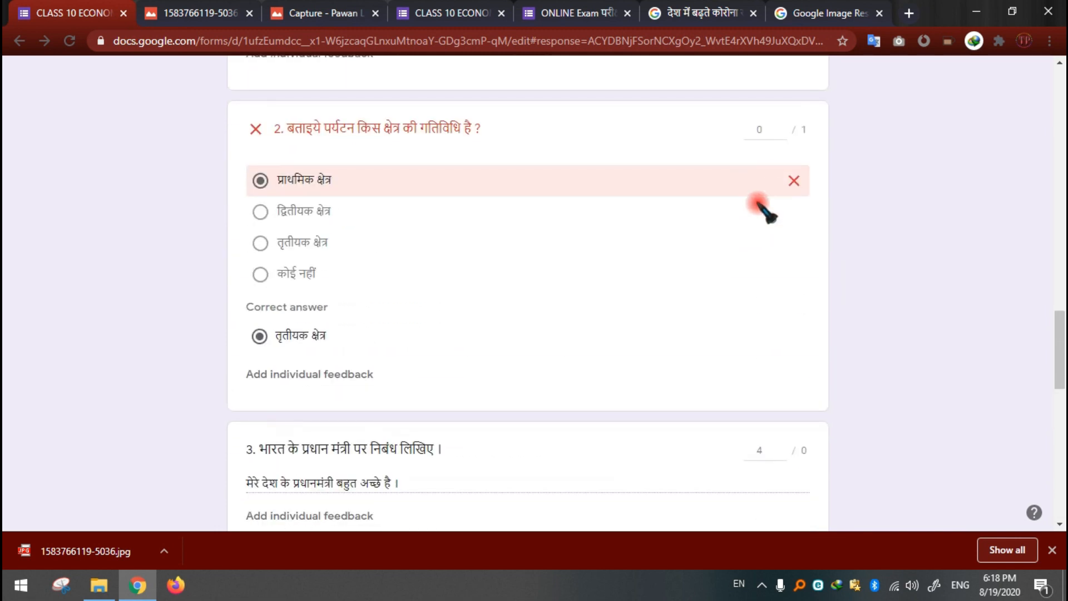
scroll(763, 210, up, 1)
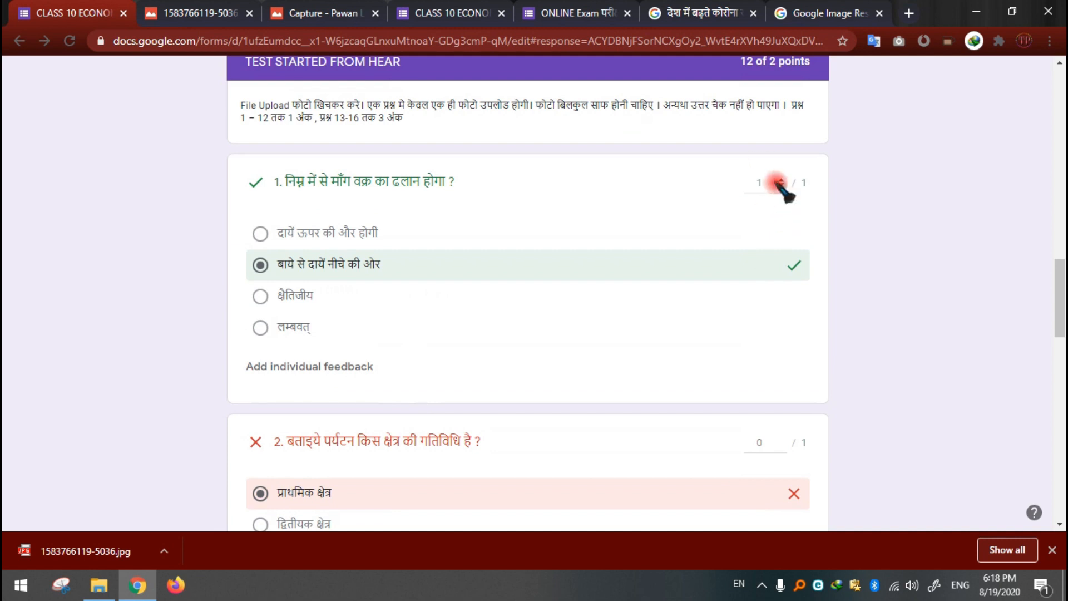
scroll(777, 183, up, 1)
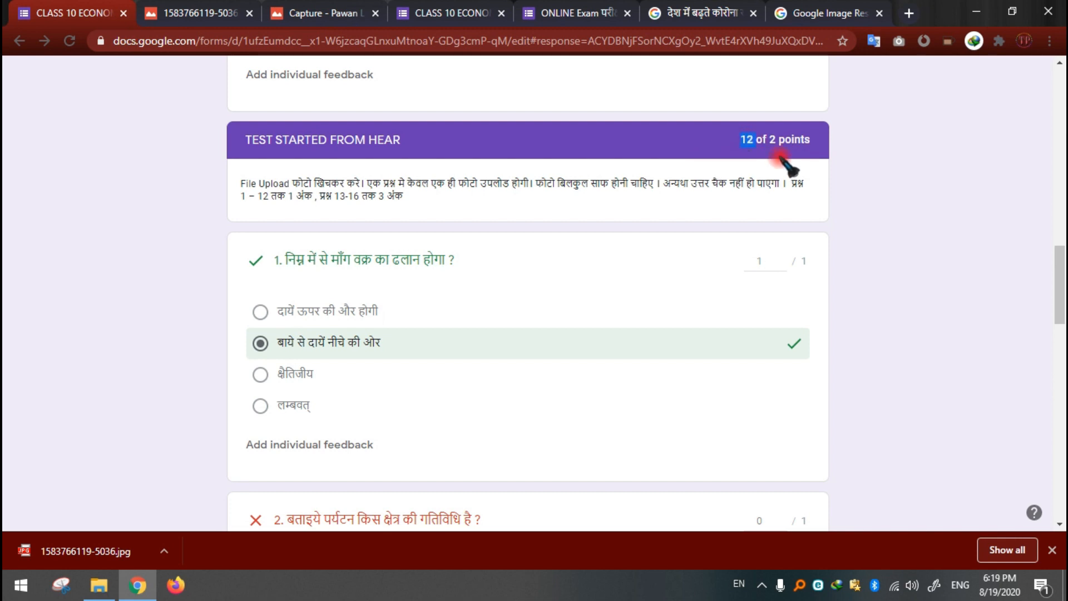
scroll(857, 163, up, 1)
scroll(857, 162, up, 8)
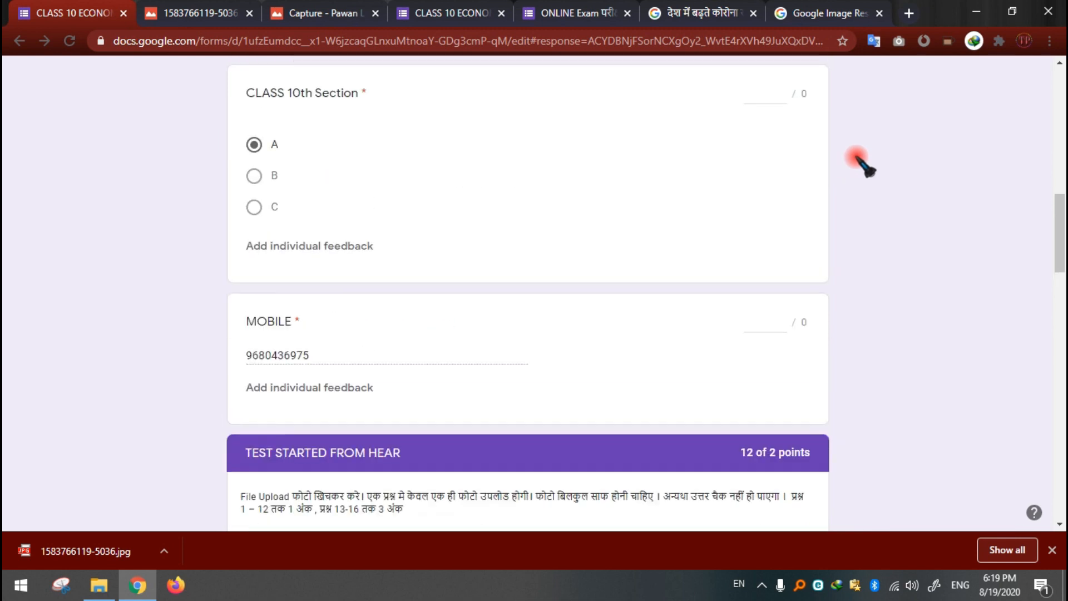
scroll(544, 188, up, 5)
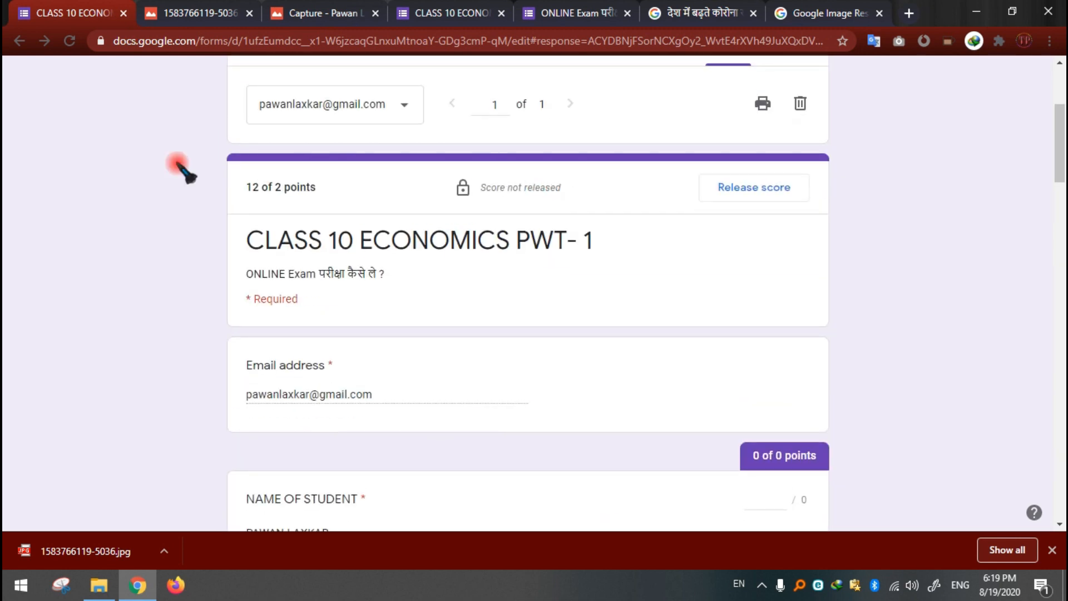
Step: Release the score by email to all respondents with the message "result"
scroll(278, 192, up, 3)
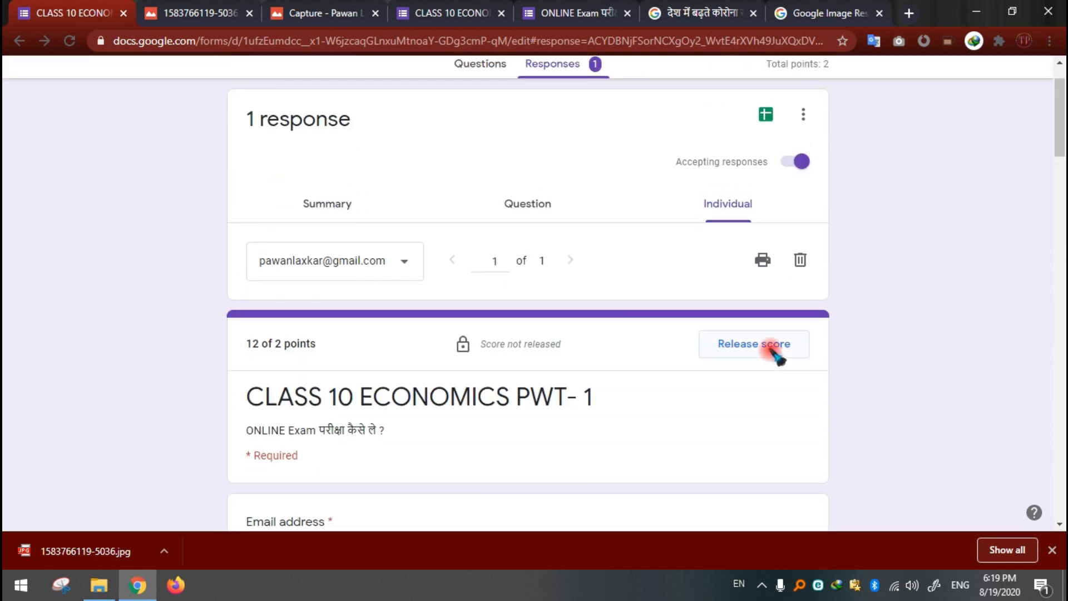
click(770, 350)
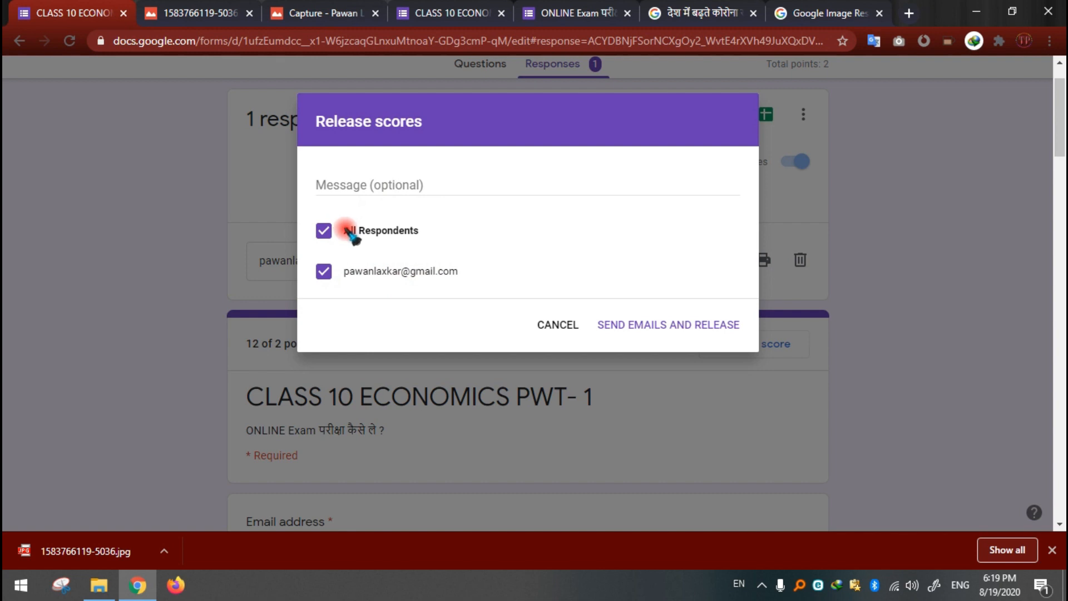
click(396, 181)
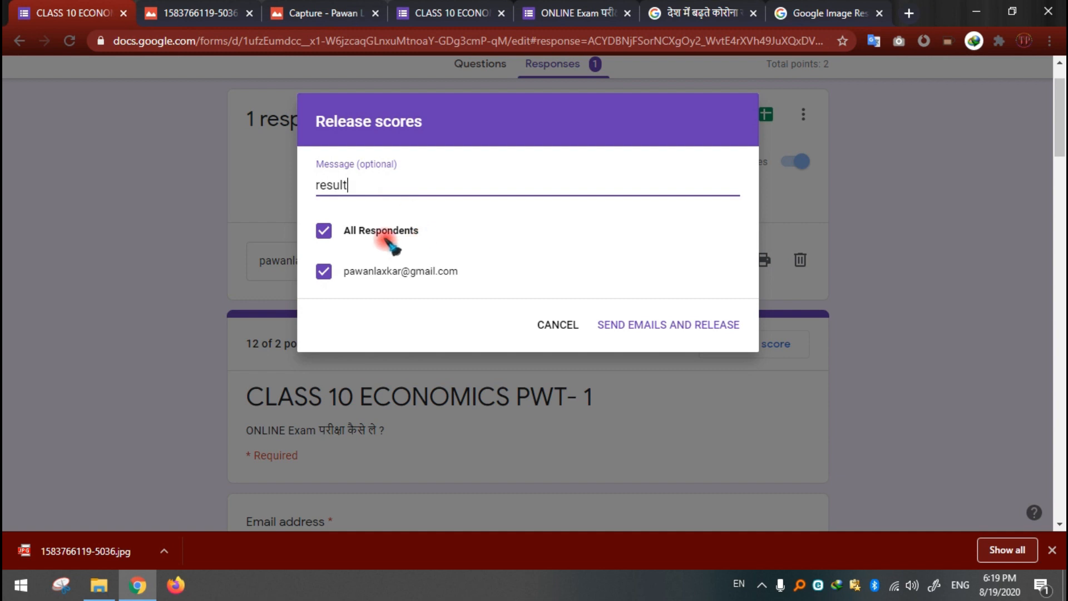
click(661, 328)
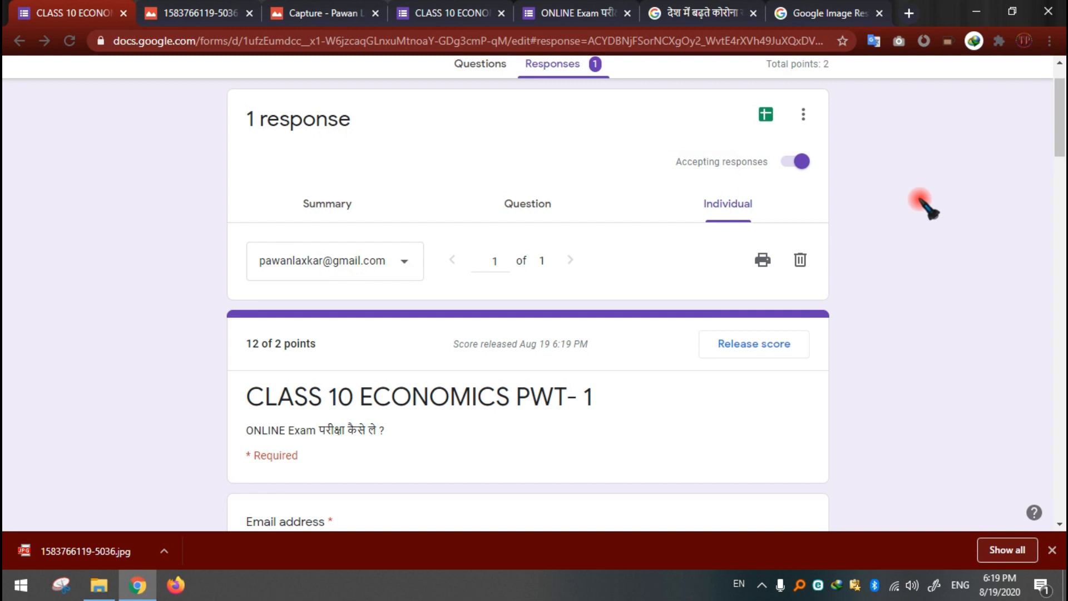
scroll(873, 245, up, 1)
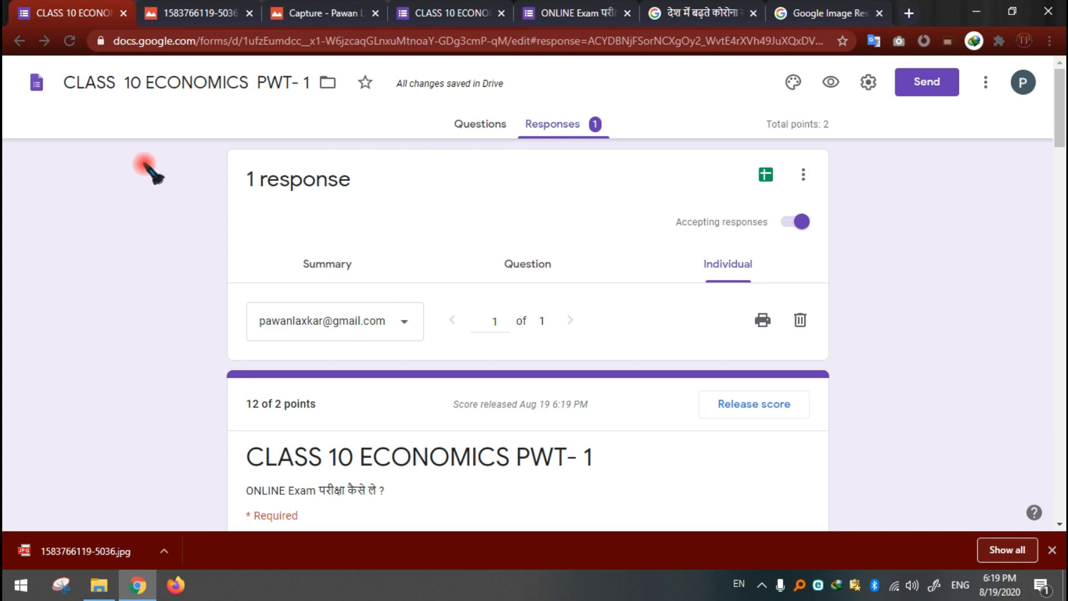
scroll(300, 231, down, 3)
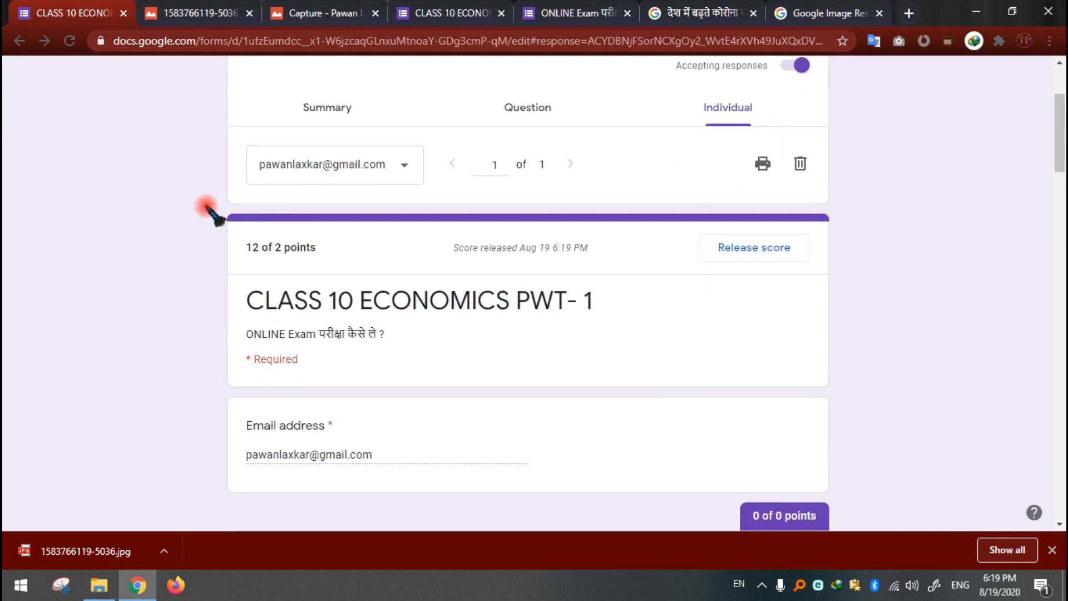
scroll(199, 196, down, 10)
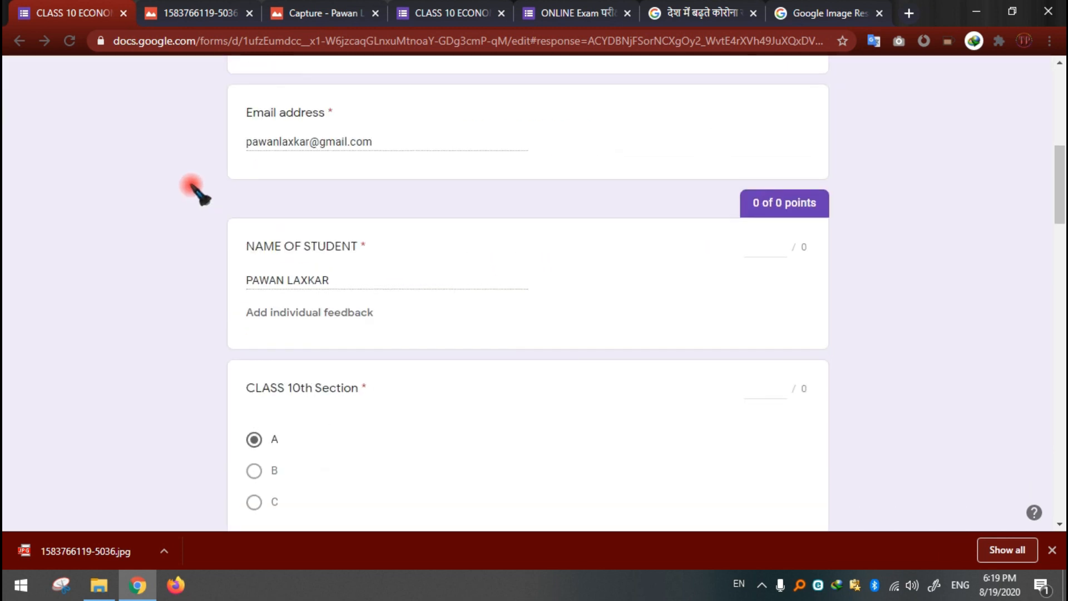
scroll(191, 186, down, 16)
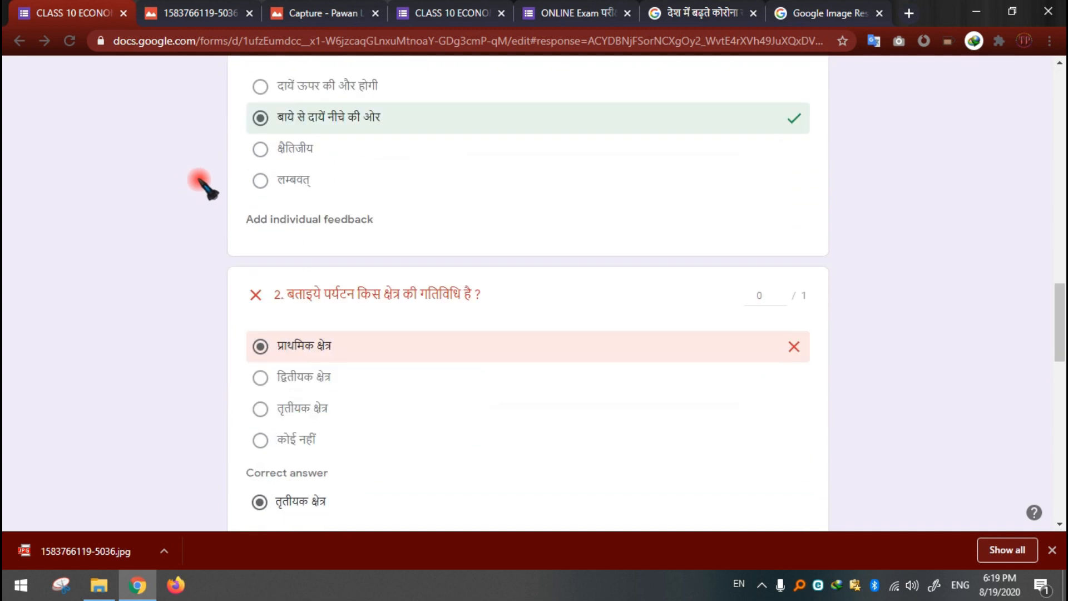
drag(1062, 347, 1038, 139)
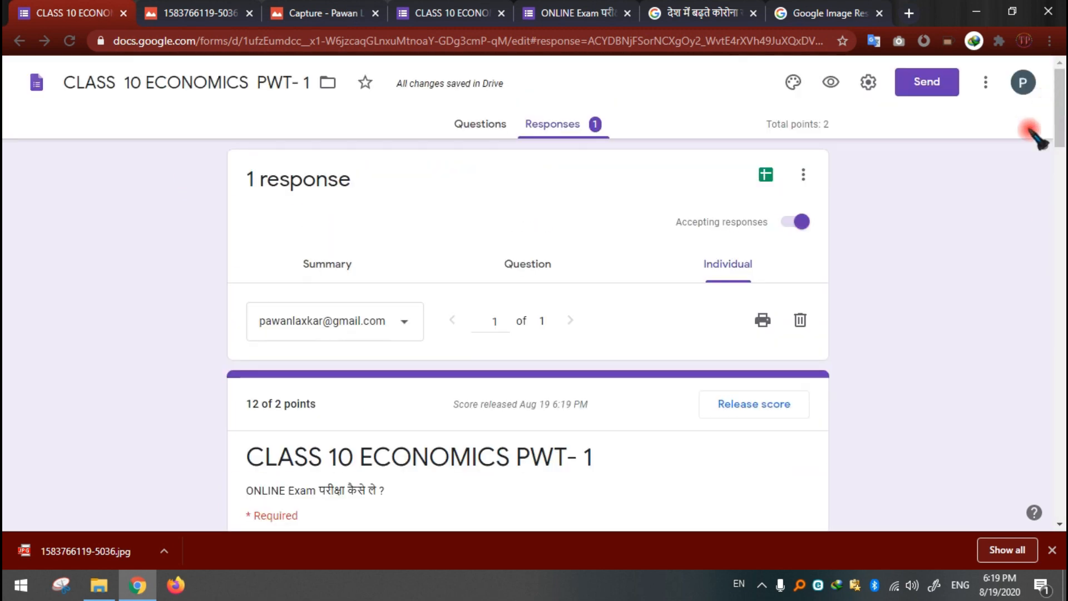